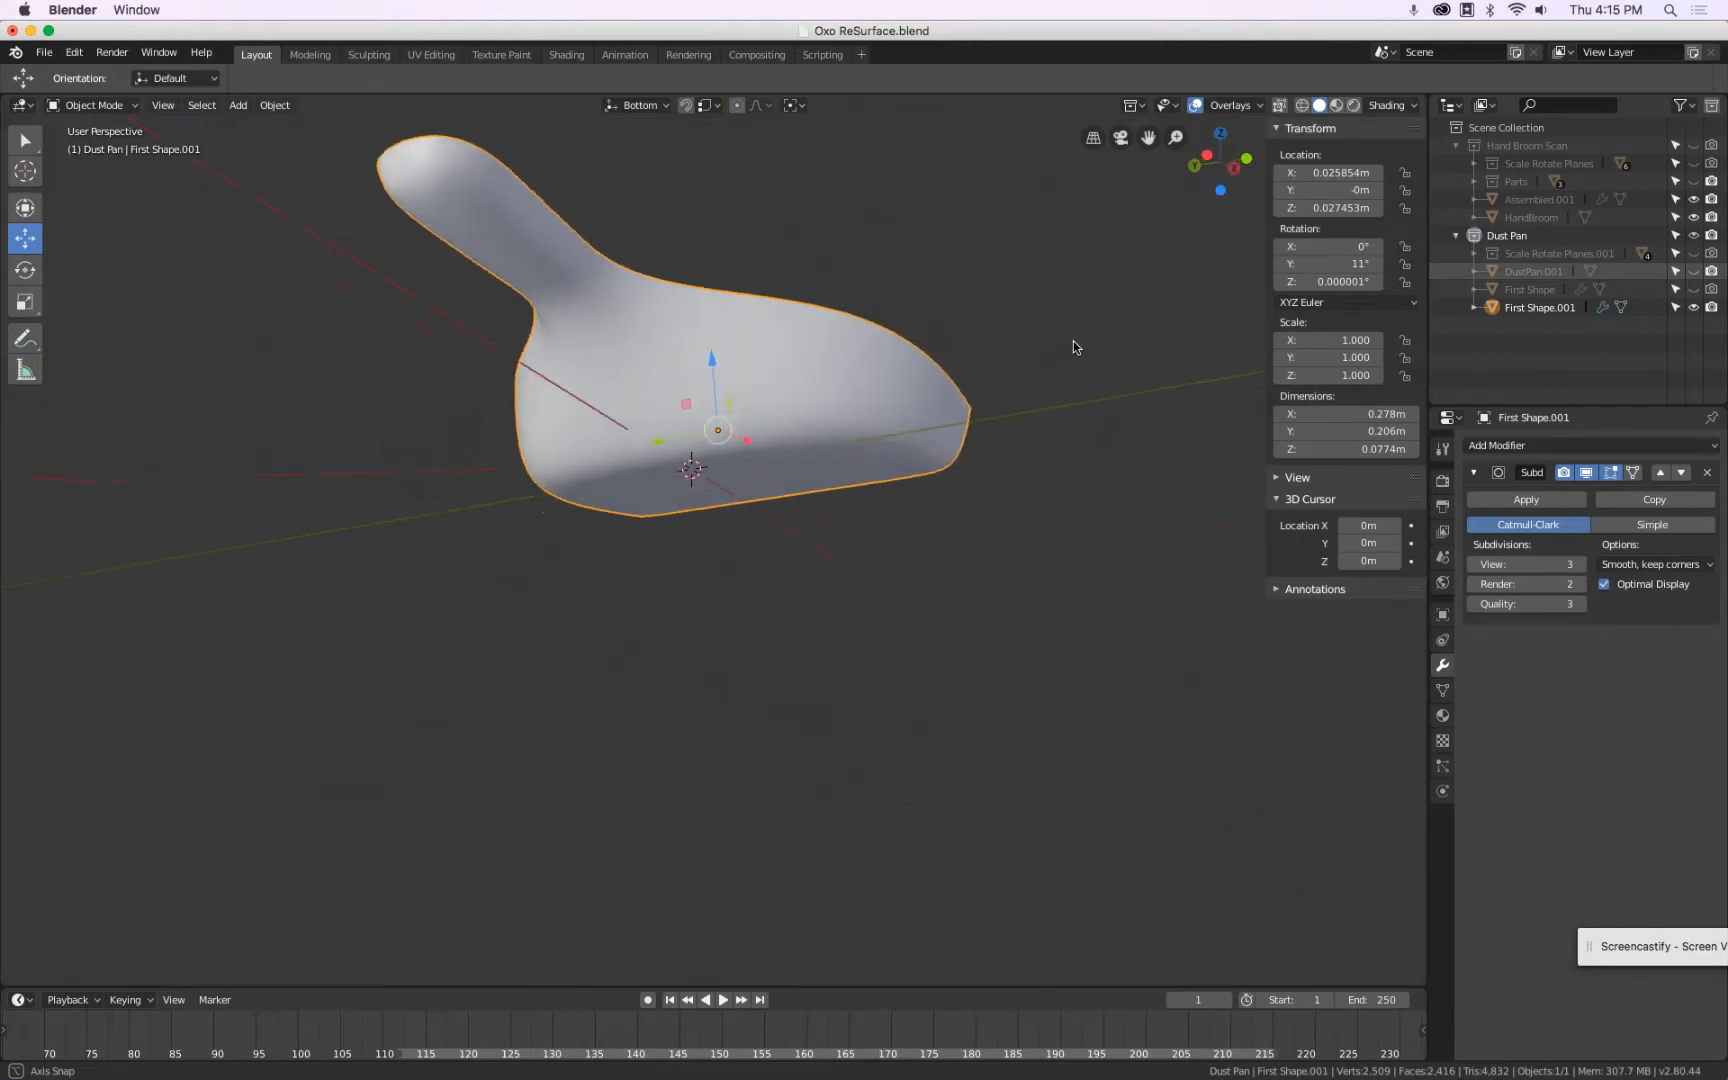
Show the DustPan.001 scan in place of First Shape.001 and examine the curvature of its base and side walls.
left_click(1693, 271)
left_click(1693, 308)
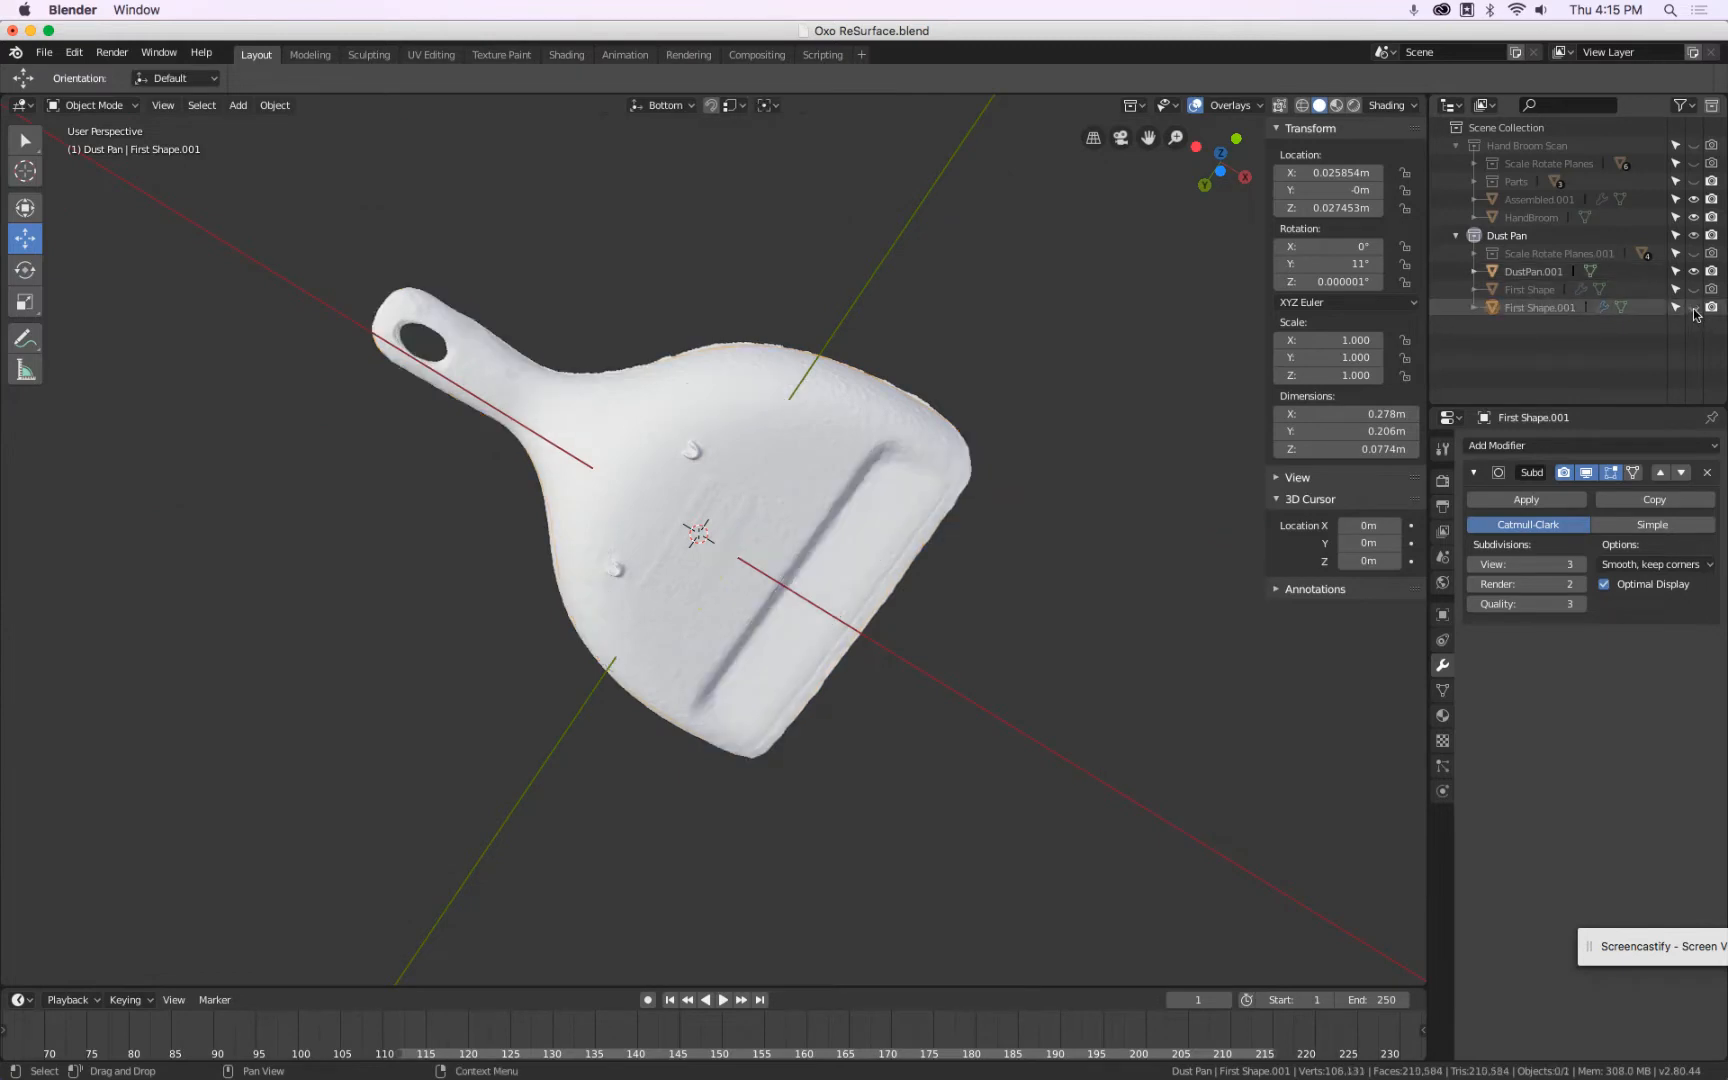
middle_click_drag(1058, 328, 798, 494)
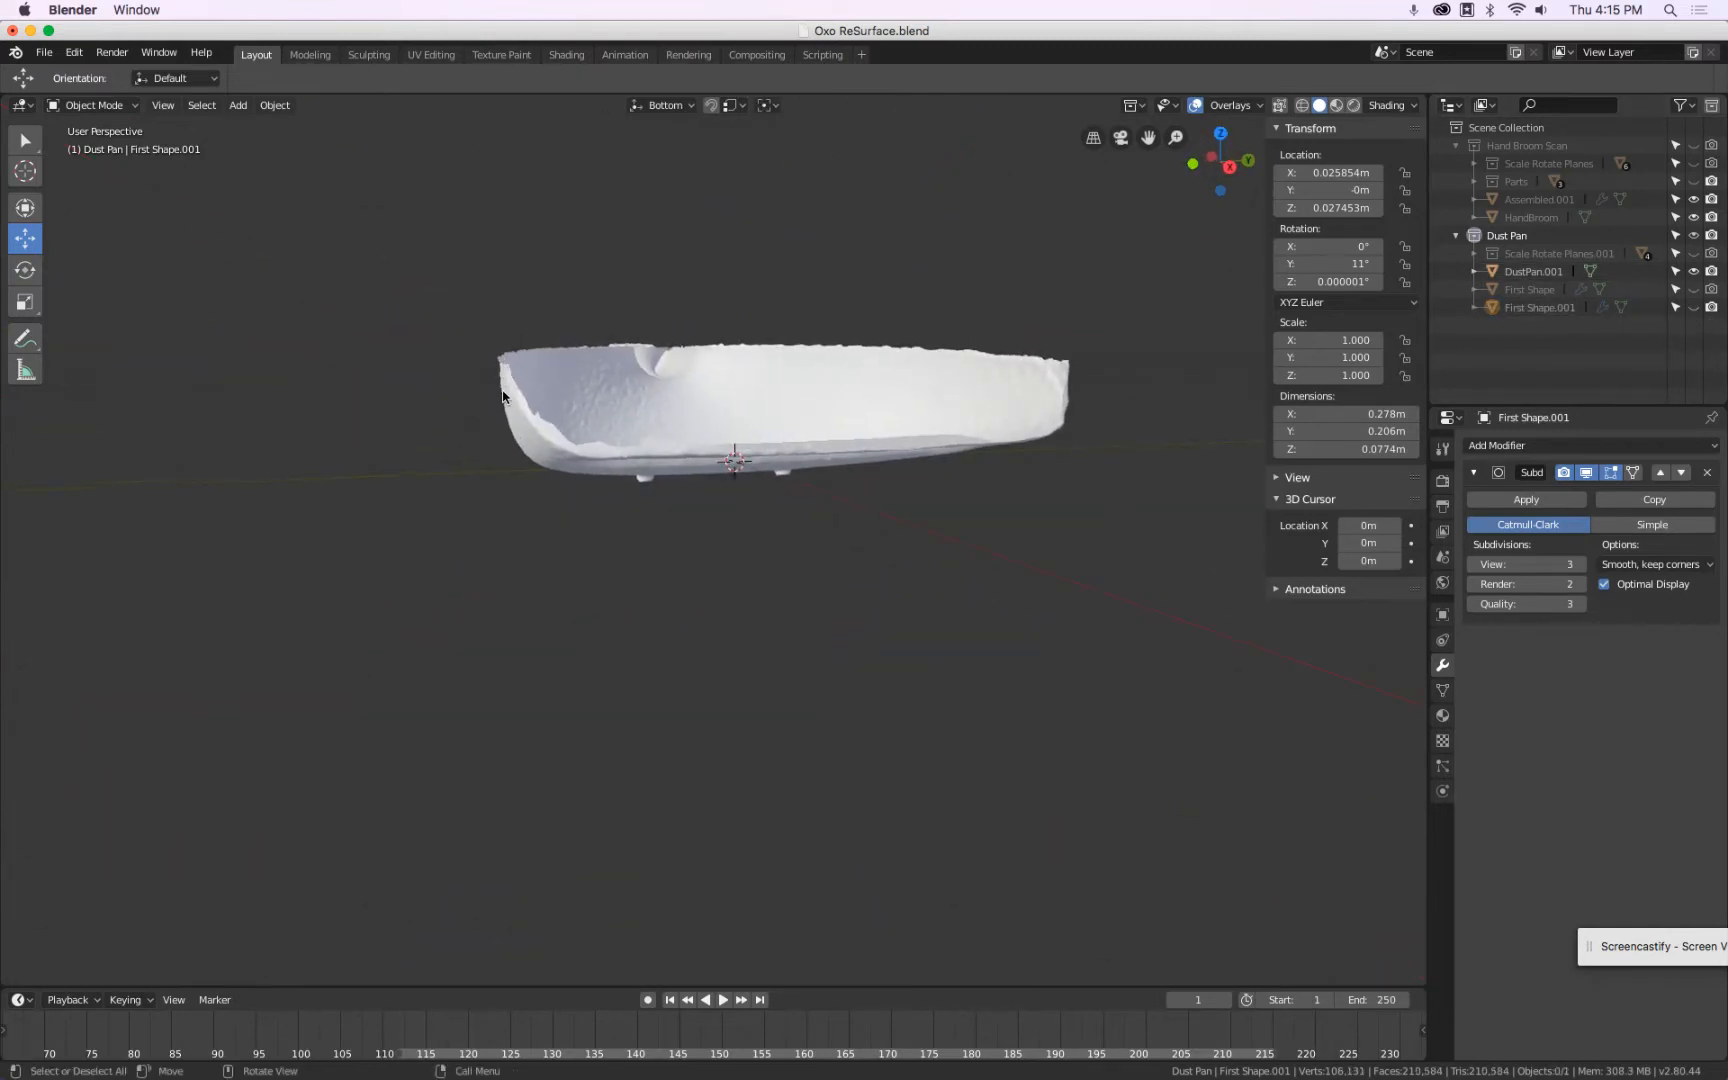
middle_click_drag(522, 447, 535, 385)
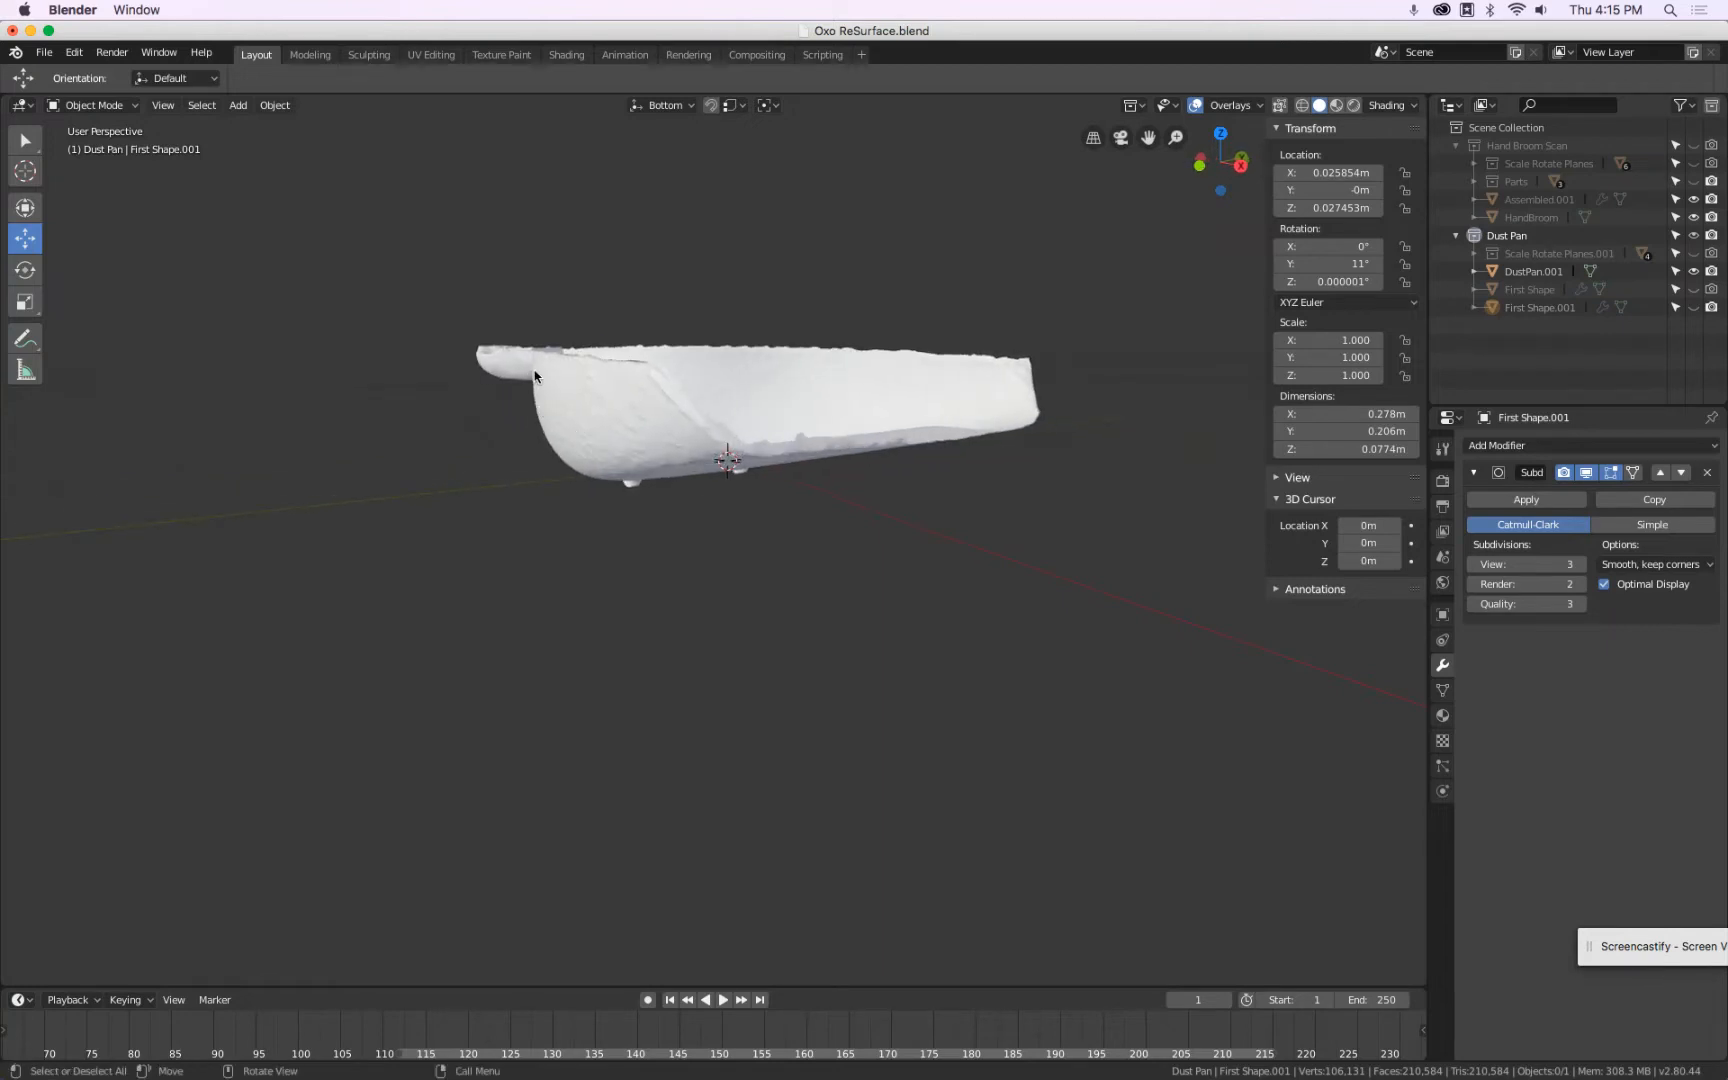
middle_click_drag(589, 494, 770, 505)
Show First Shape.001 in place of the DustPan.001 scan, select it and examine its side profile.
left_click(1693, 271)
left_click(1693, 307)
left_click(1540, 307)
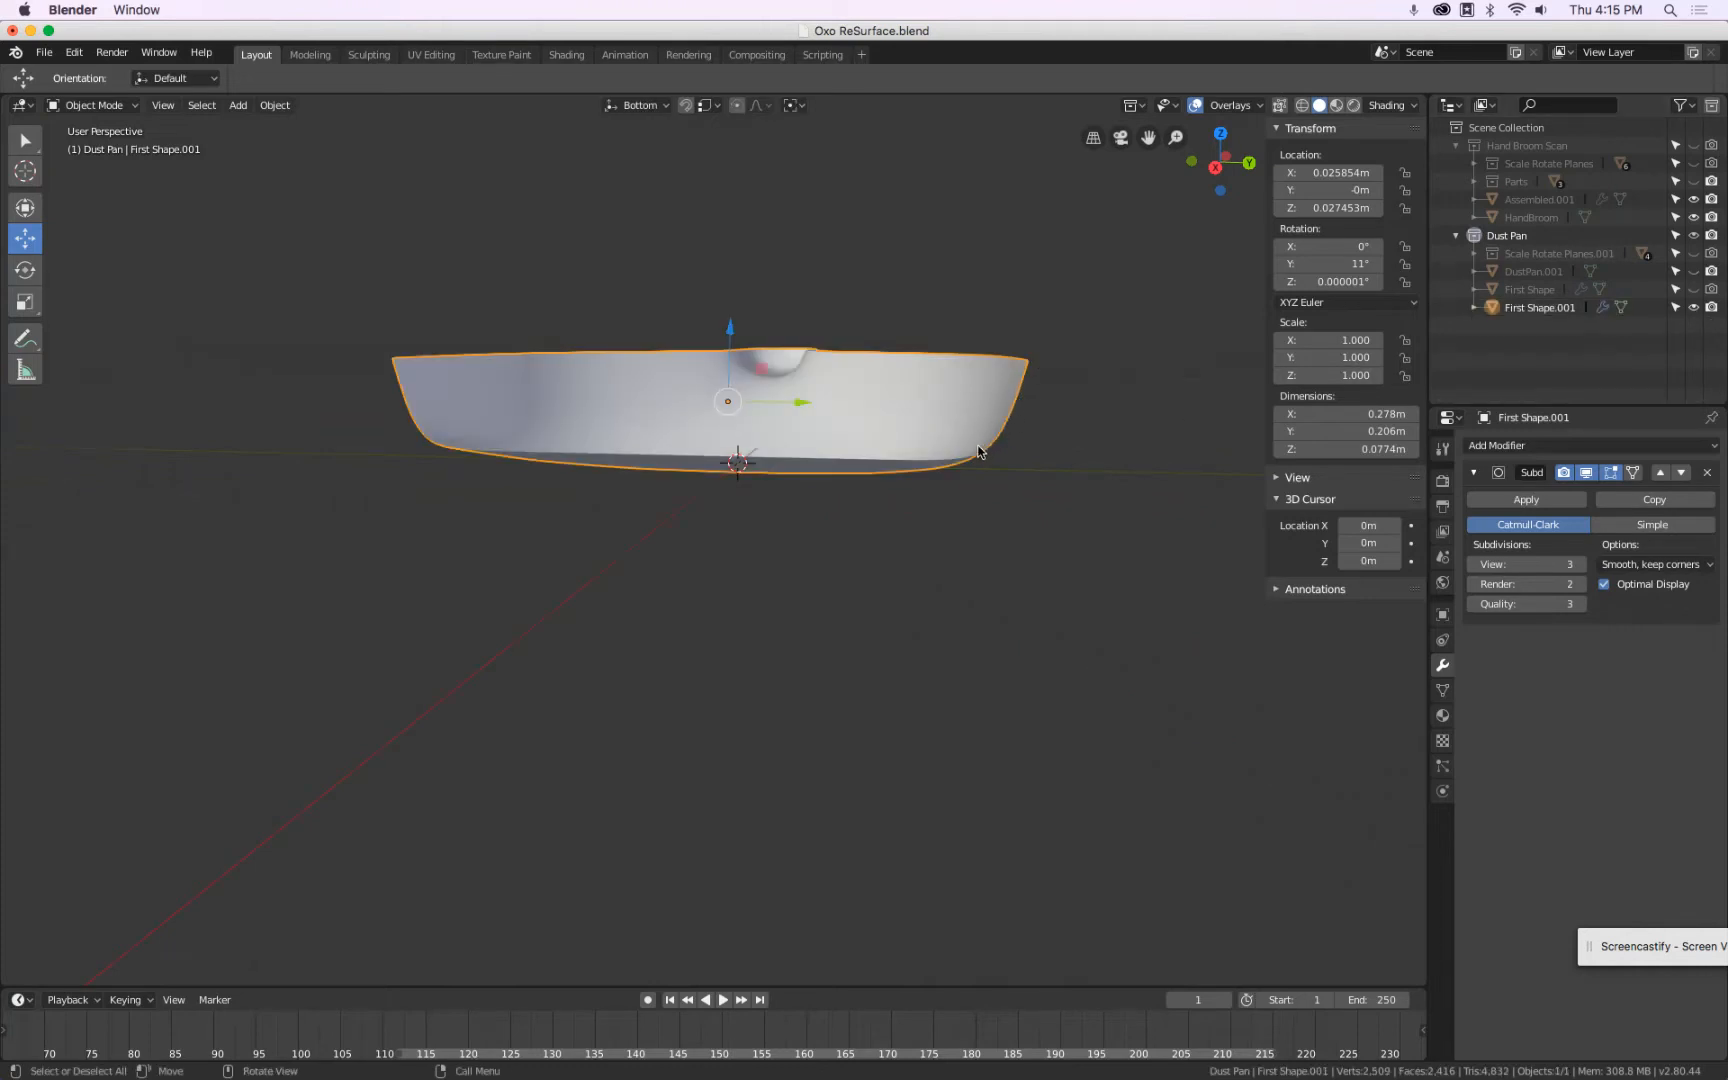
middle_click_drag(742, 433, 675, 435)
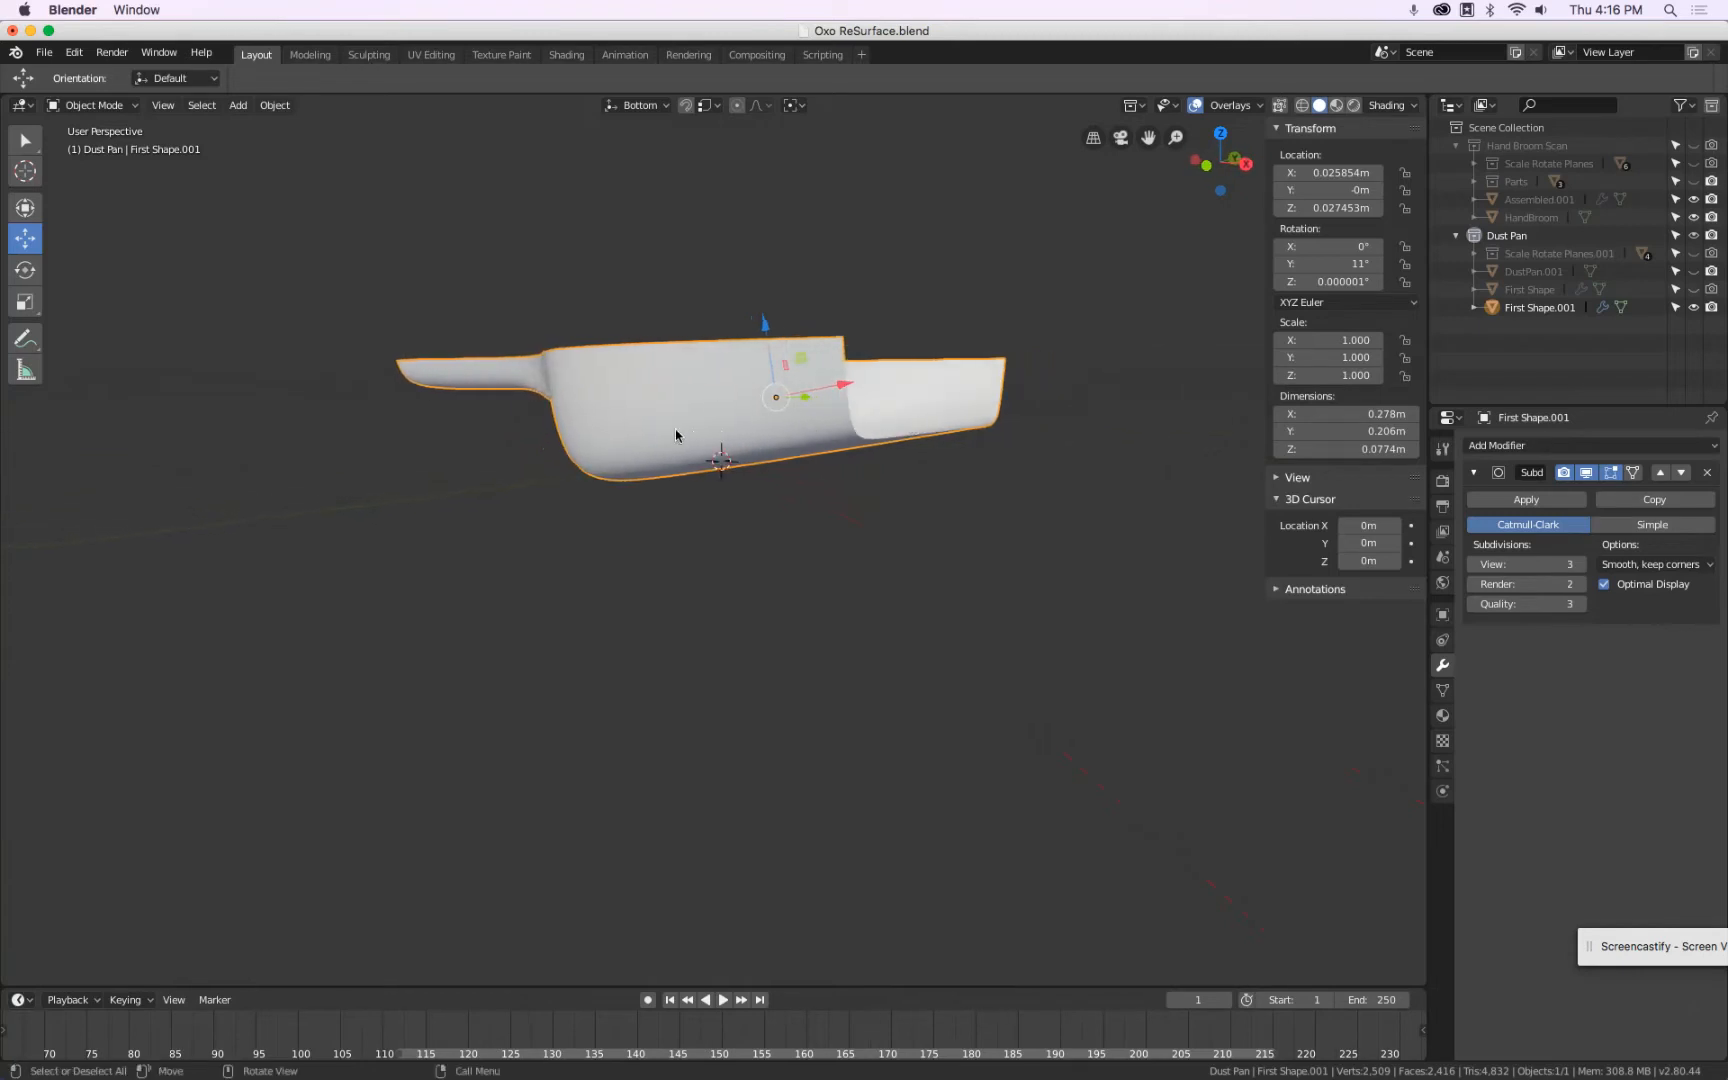
Alternate the visibility of DustPan.001 and First Shape.001 to compare their profiles, and examine both overlaid from below.
left_click(1693, 272)
left_click(1693, 307)
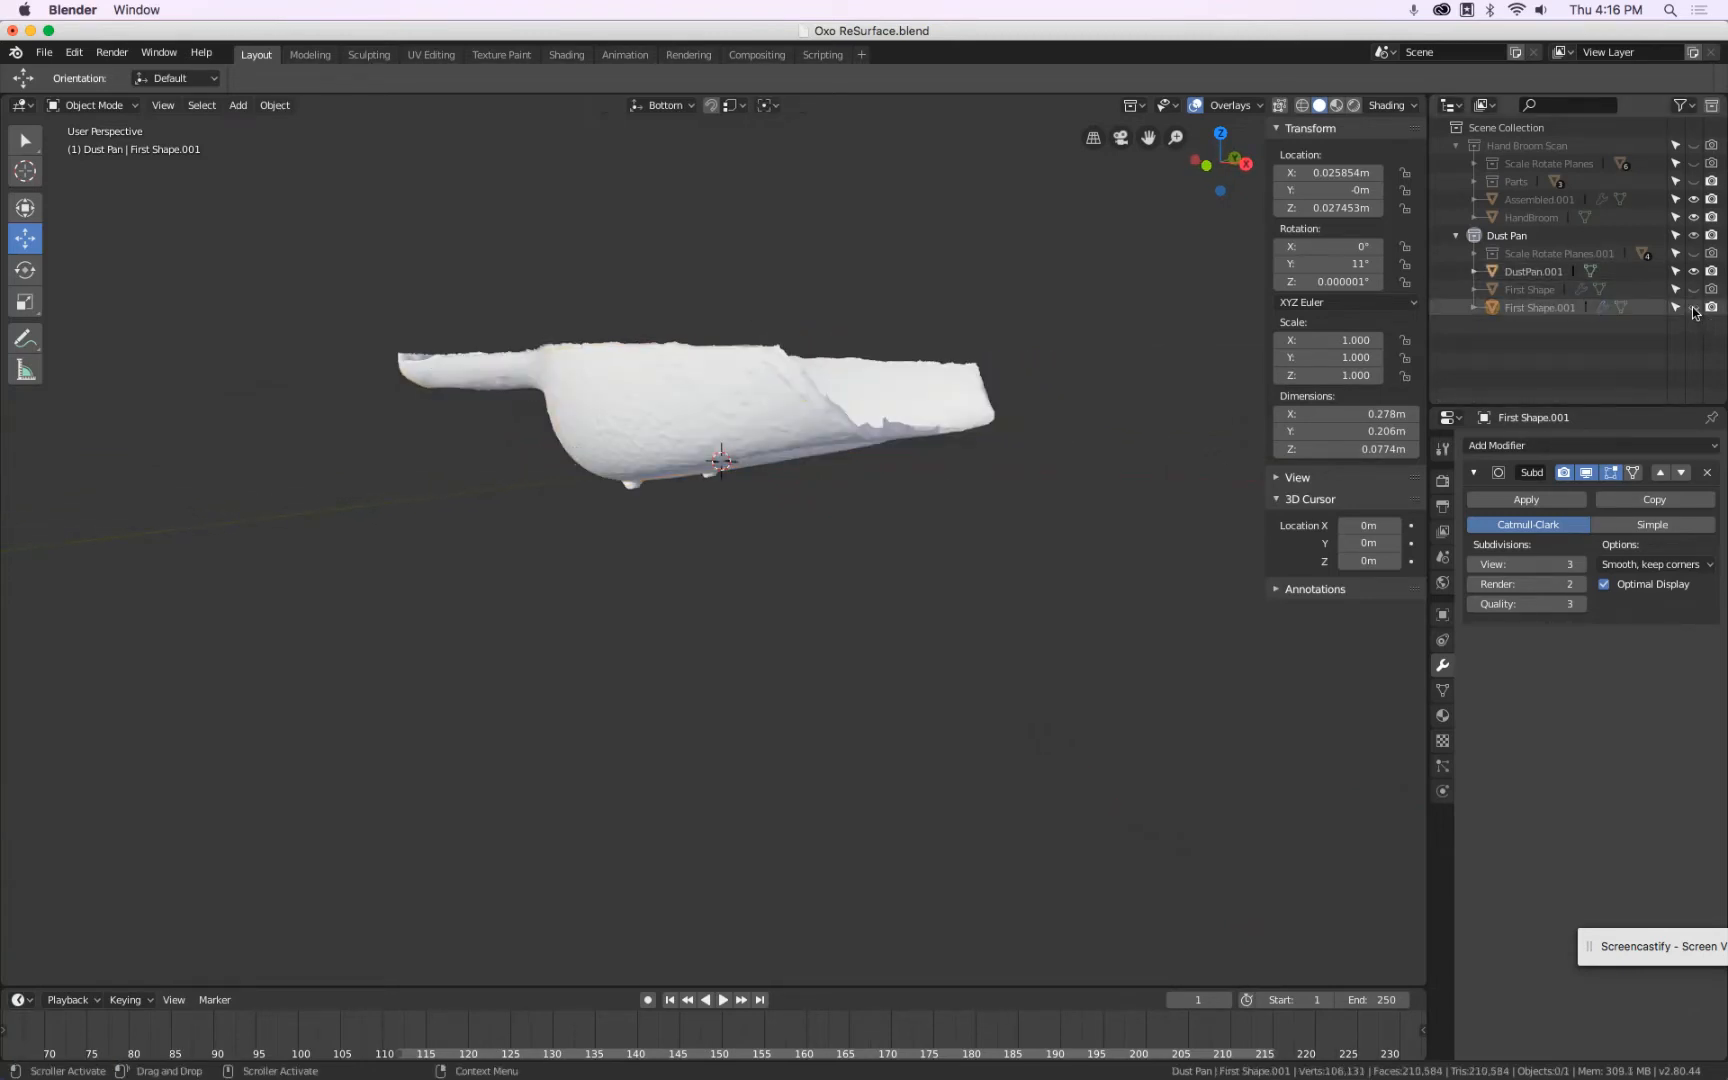
left_click(1693, 307)
left_click(1693, 272)
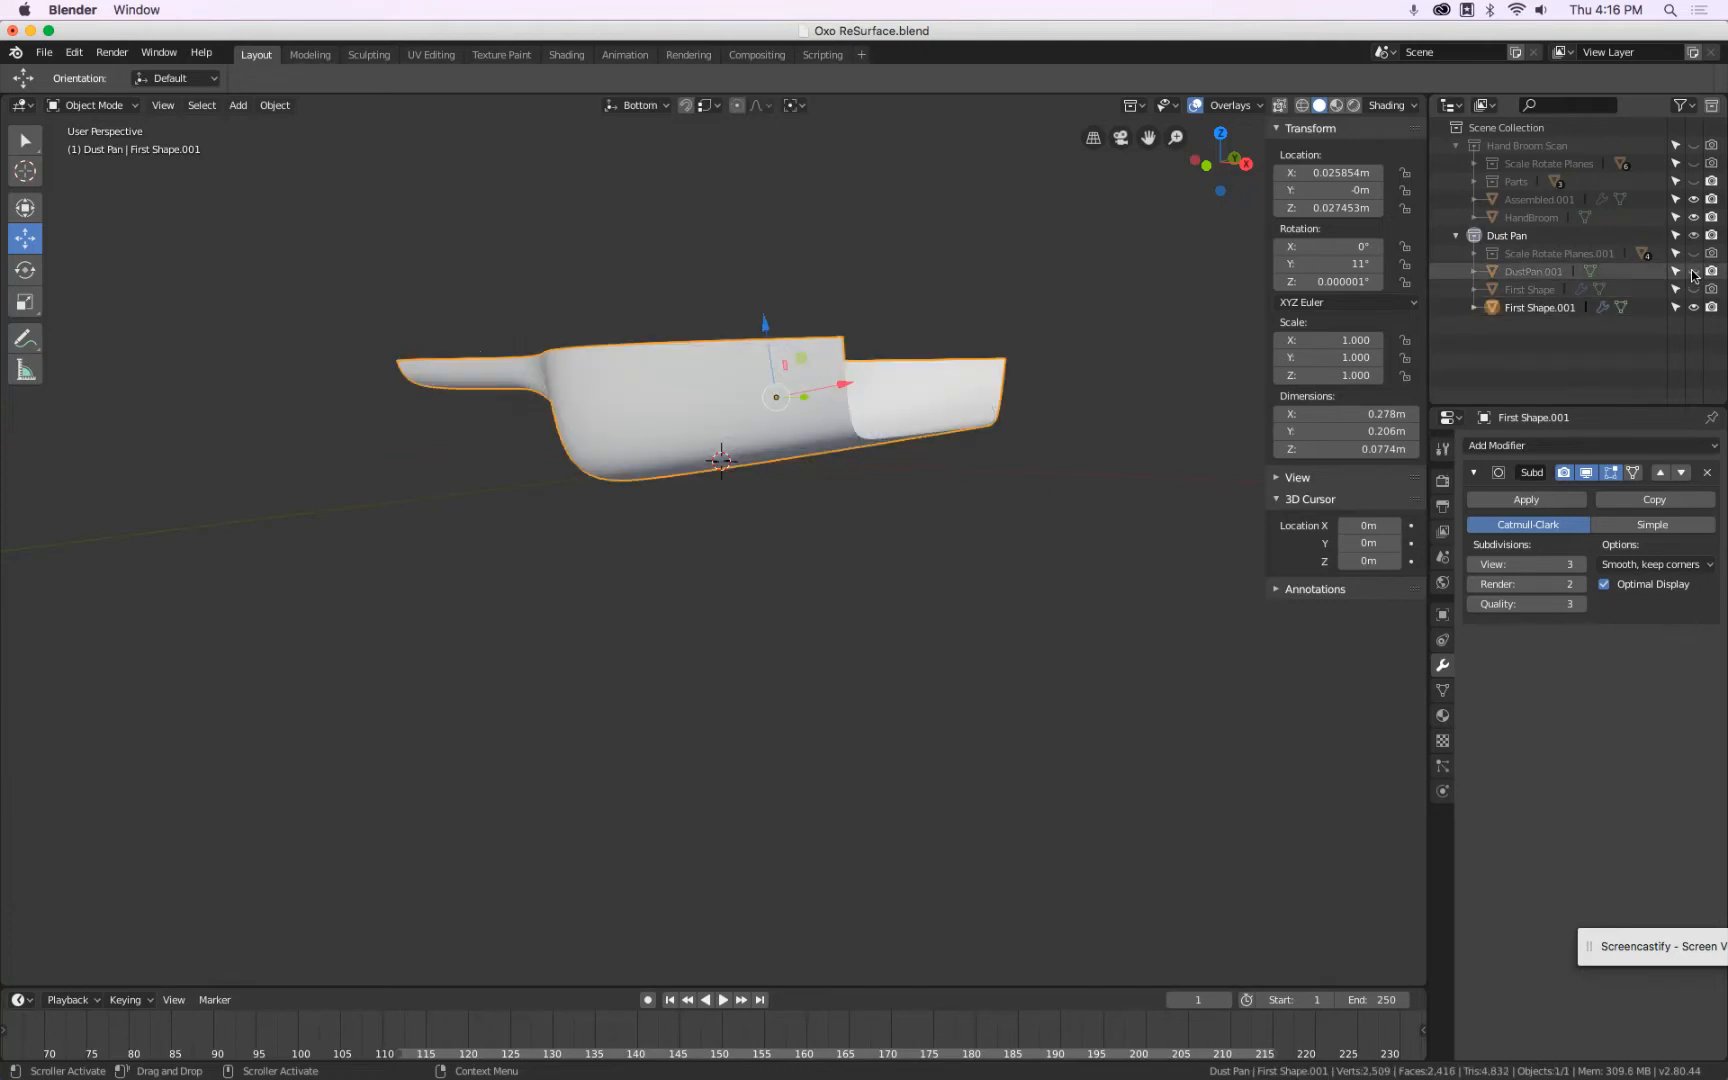
left_click(1693, 272)
left_click(1693, 307)
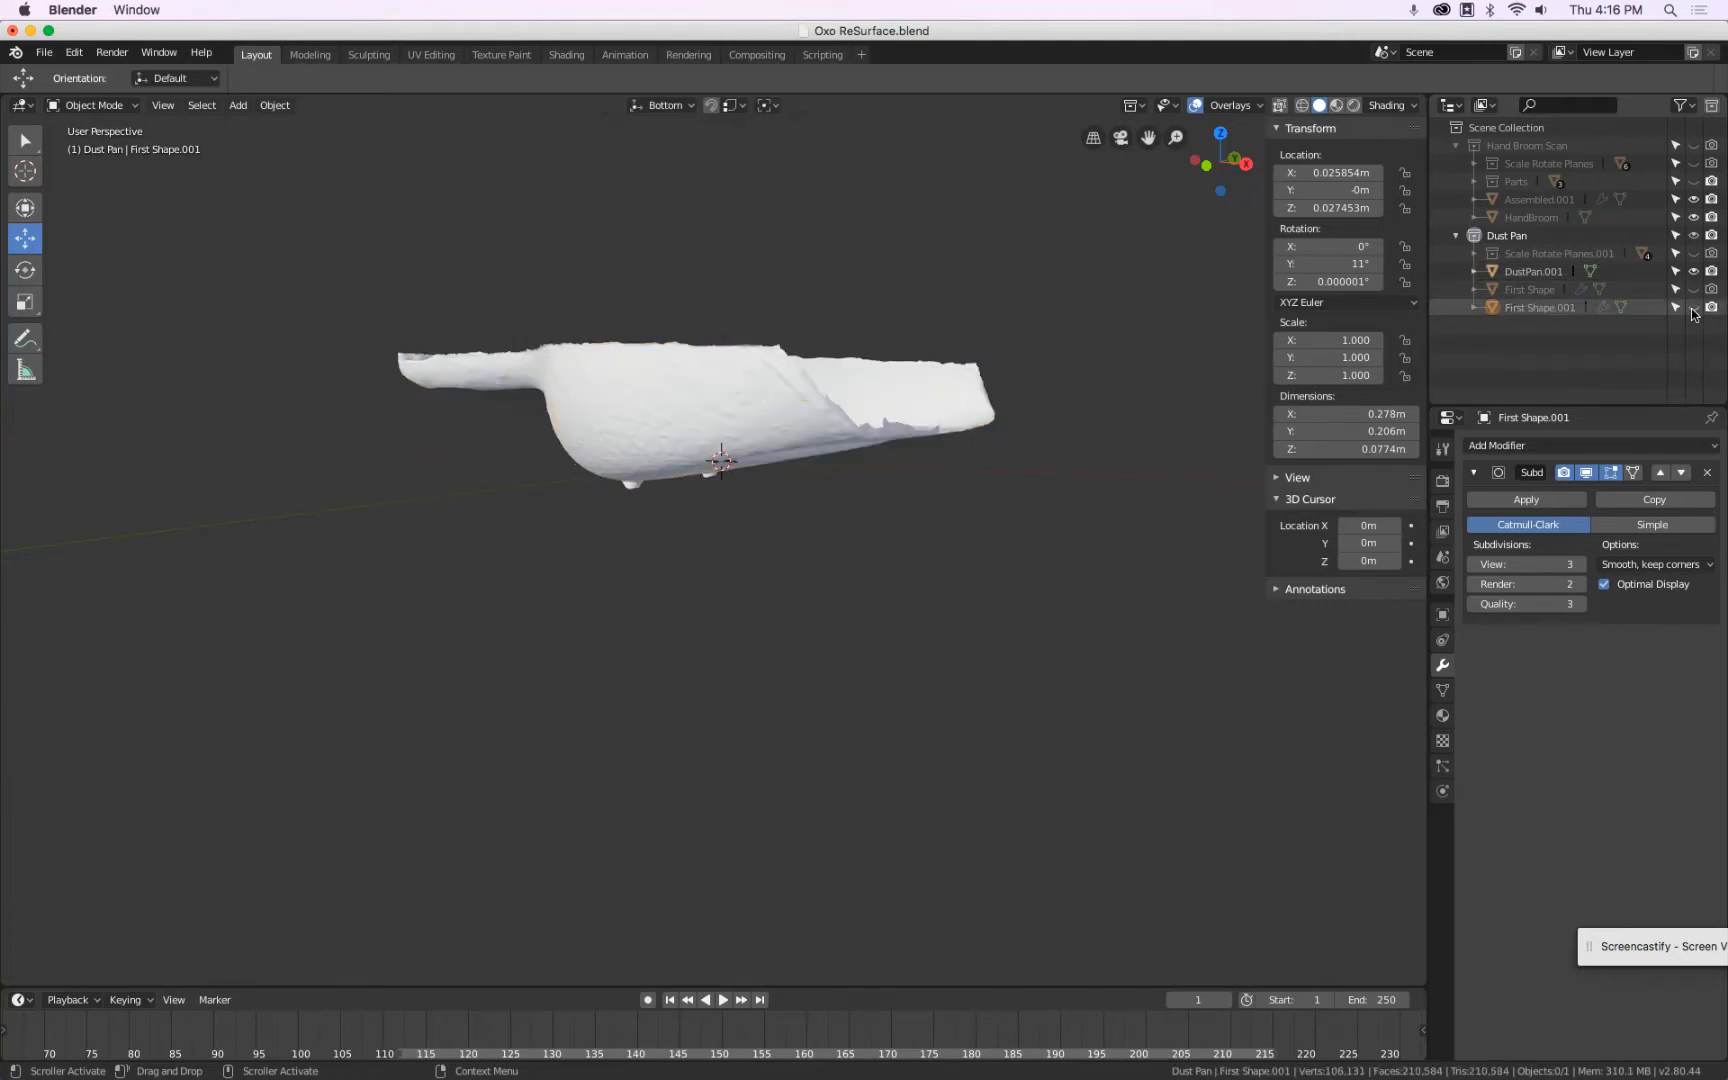
left_click(1693, 307)
middle_click_drag(863, 603, 1240, 400)
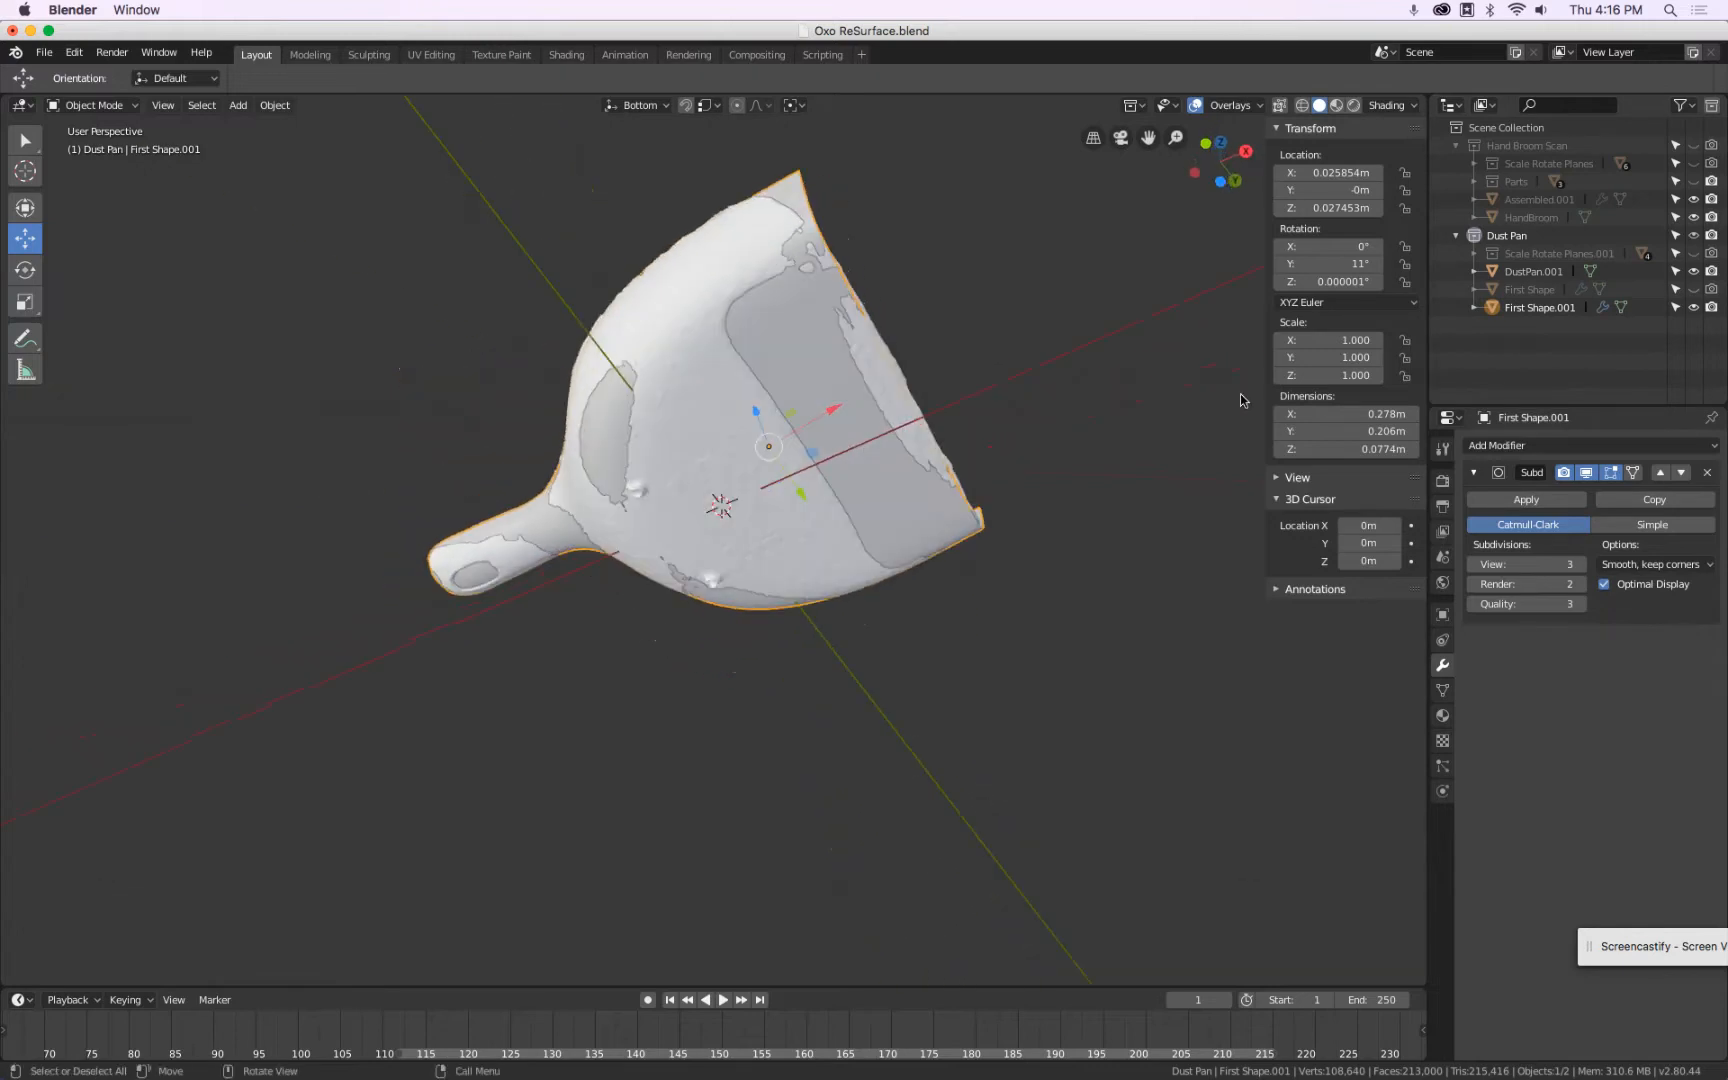
Hide the DustPan.001 scan and open First Shape.001 in Edit Mode with edge selection active.
left_click(1693, 271)
middle_click_drag(1016, 408, 689, 505)
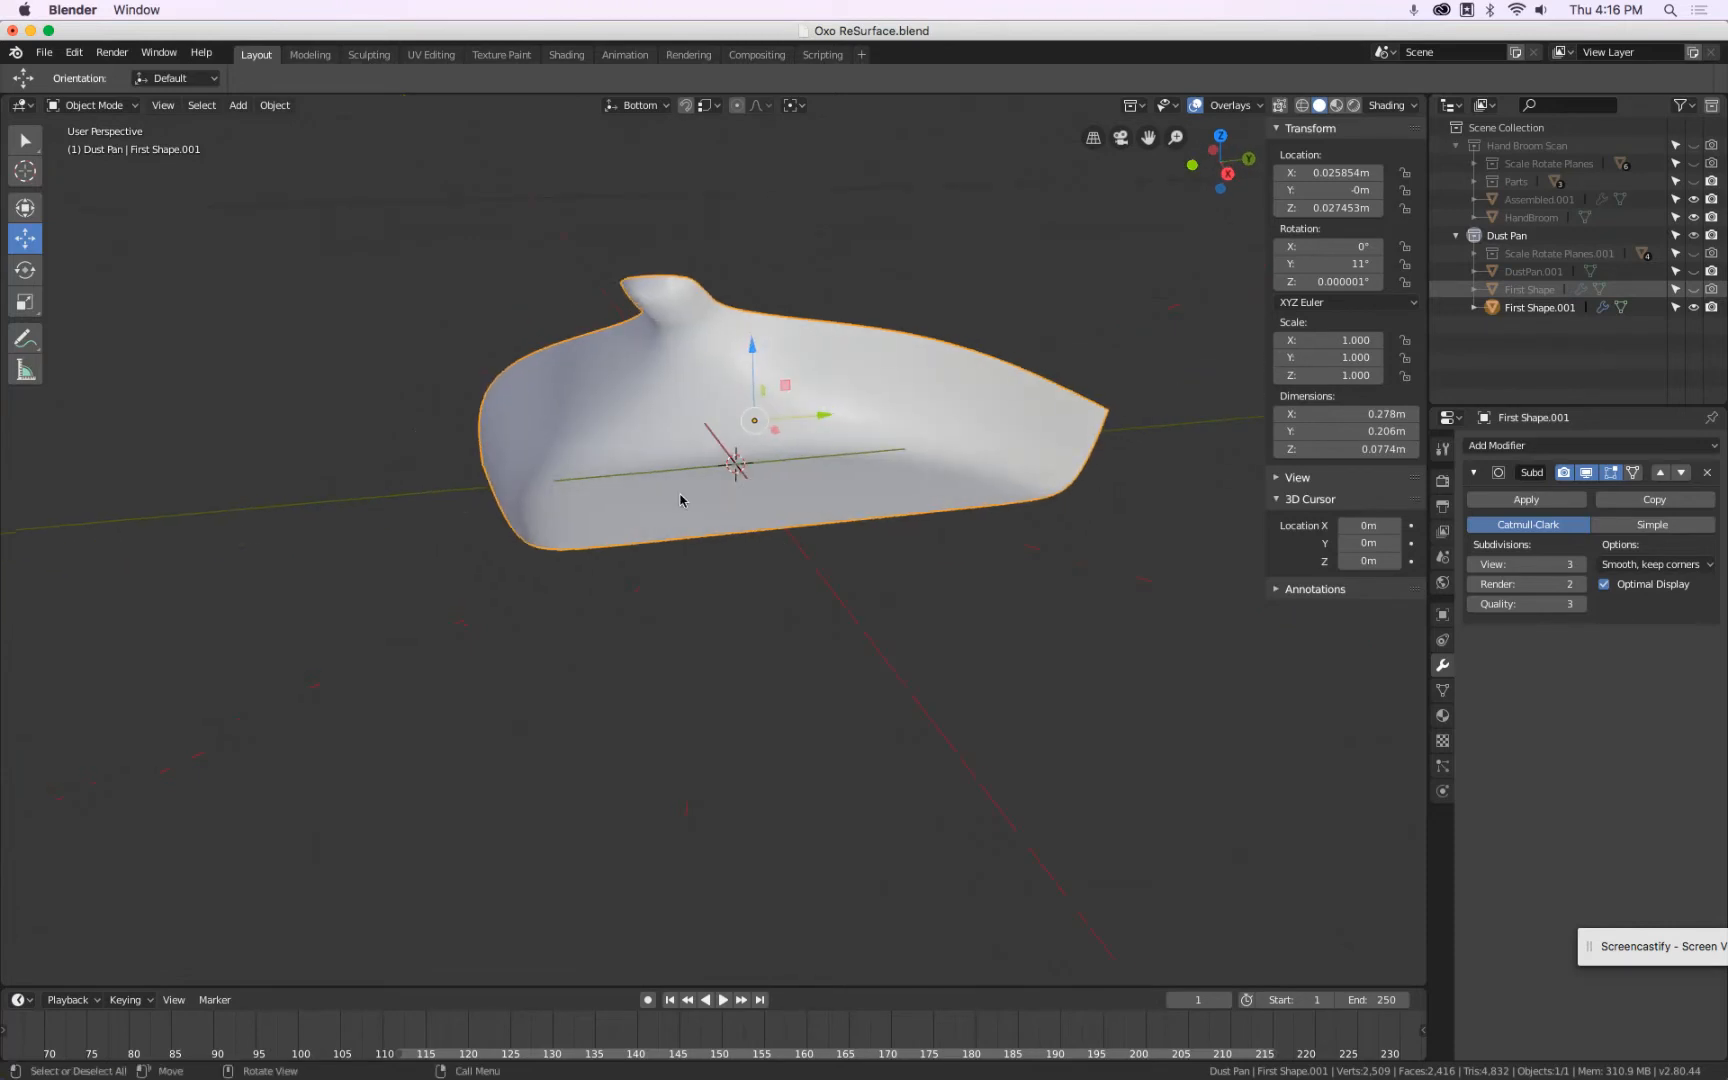
key("Tab")
middle_click_drag(617, 744, 605, 579)
key("a")
left_click(780, 587)
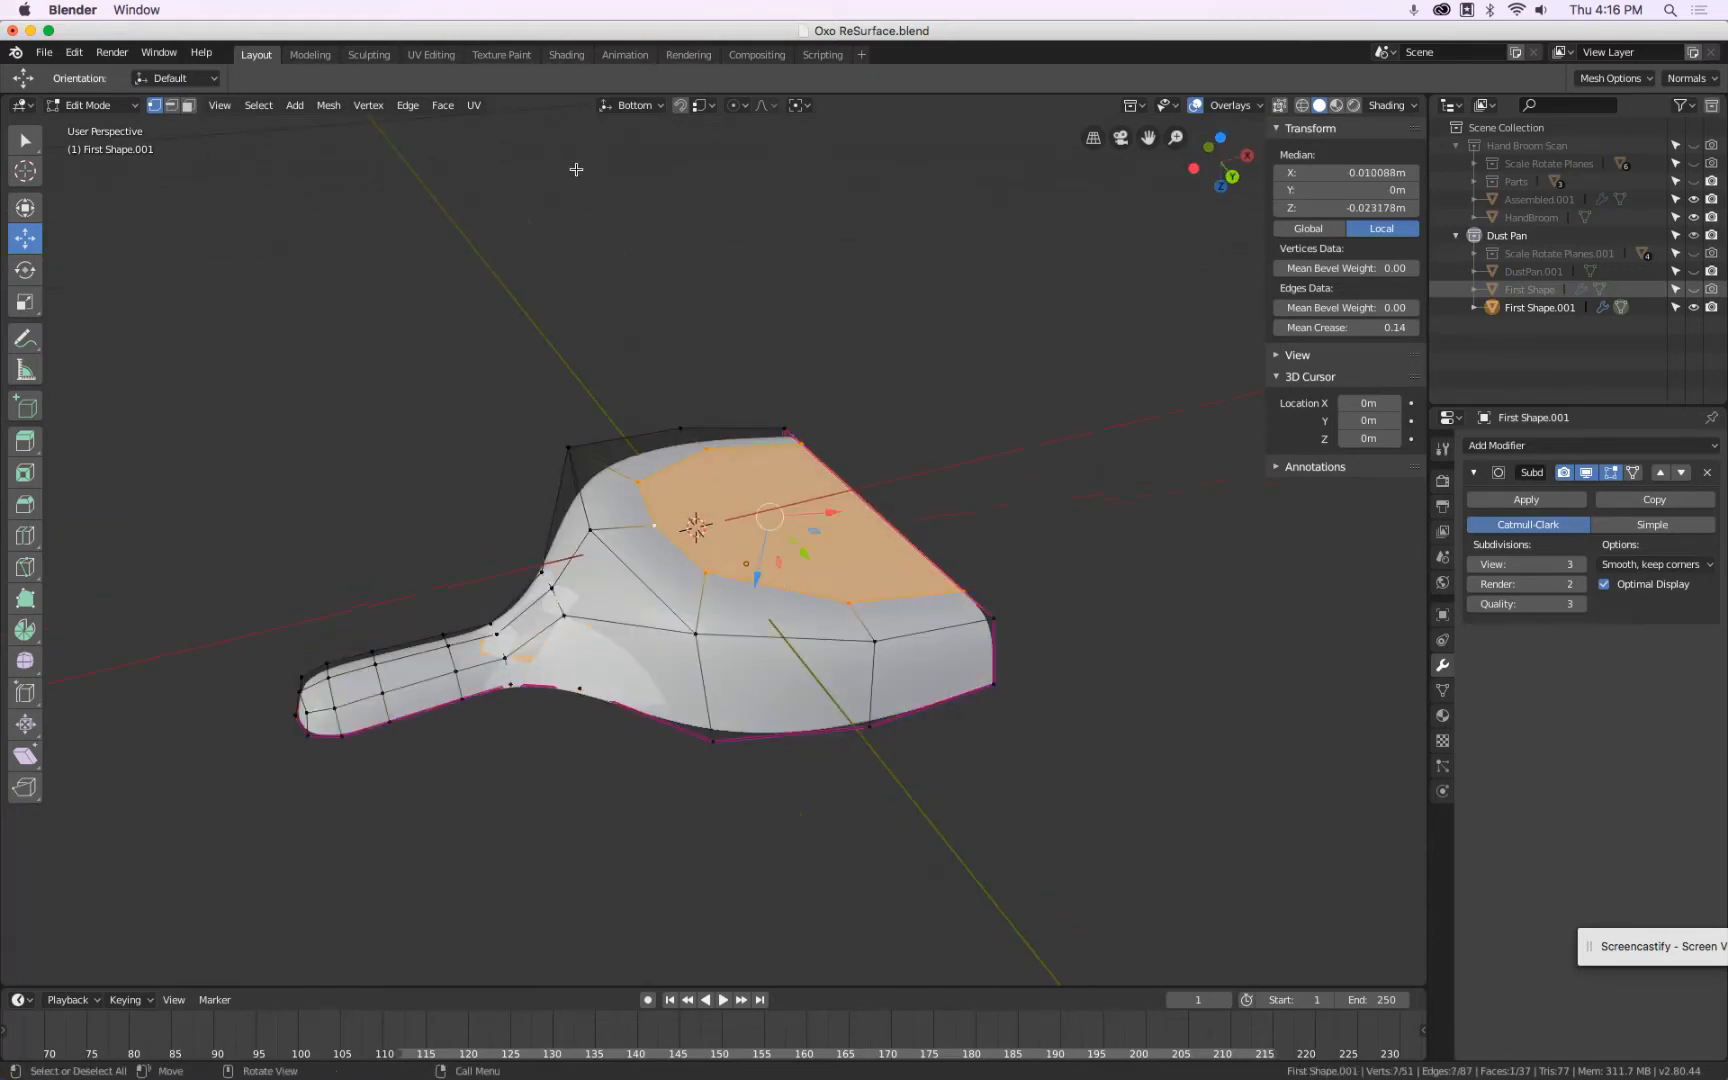
left_click(171, 105)
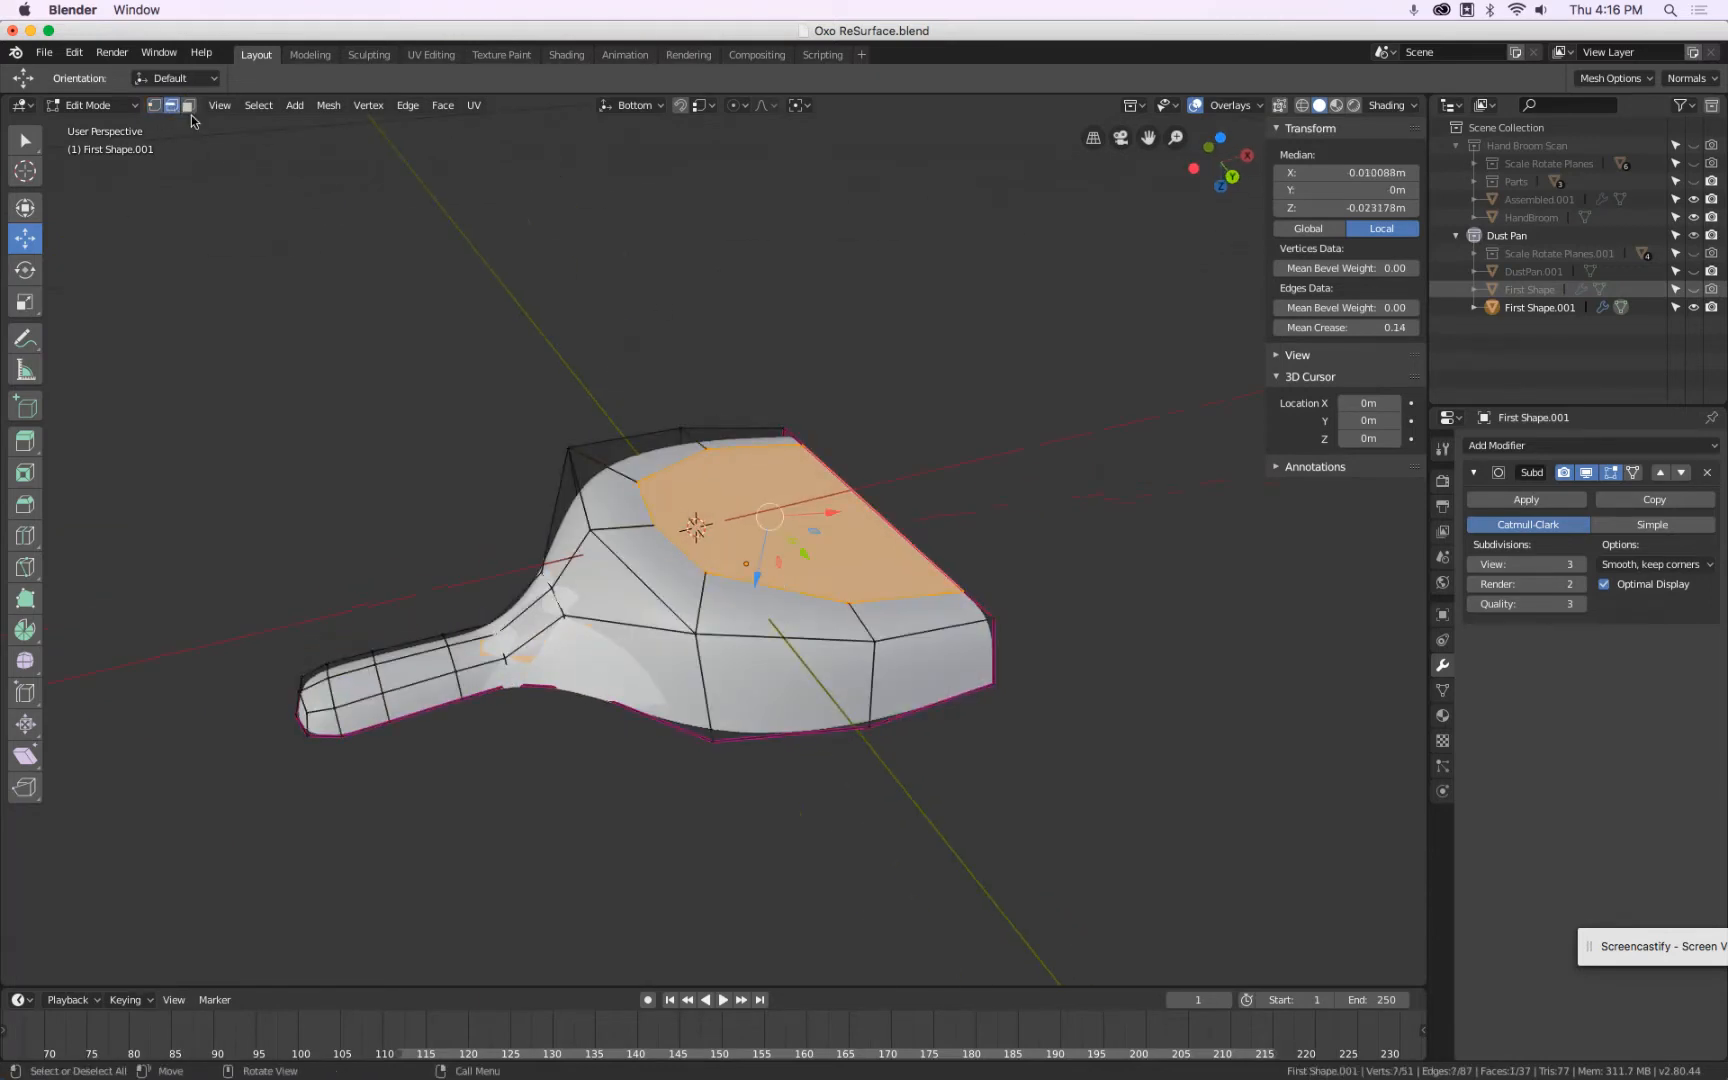
Highlight the edge loops around the flat bottom of the dustpan and its rounded transition to examine how they run.
left_click(661, 540, "alt")
left_click(771, 648, "alt+shift")
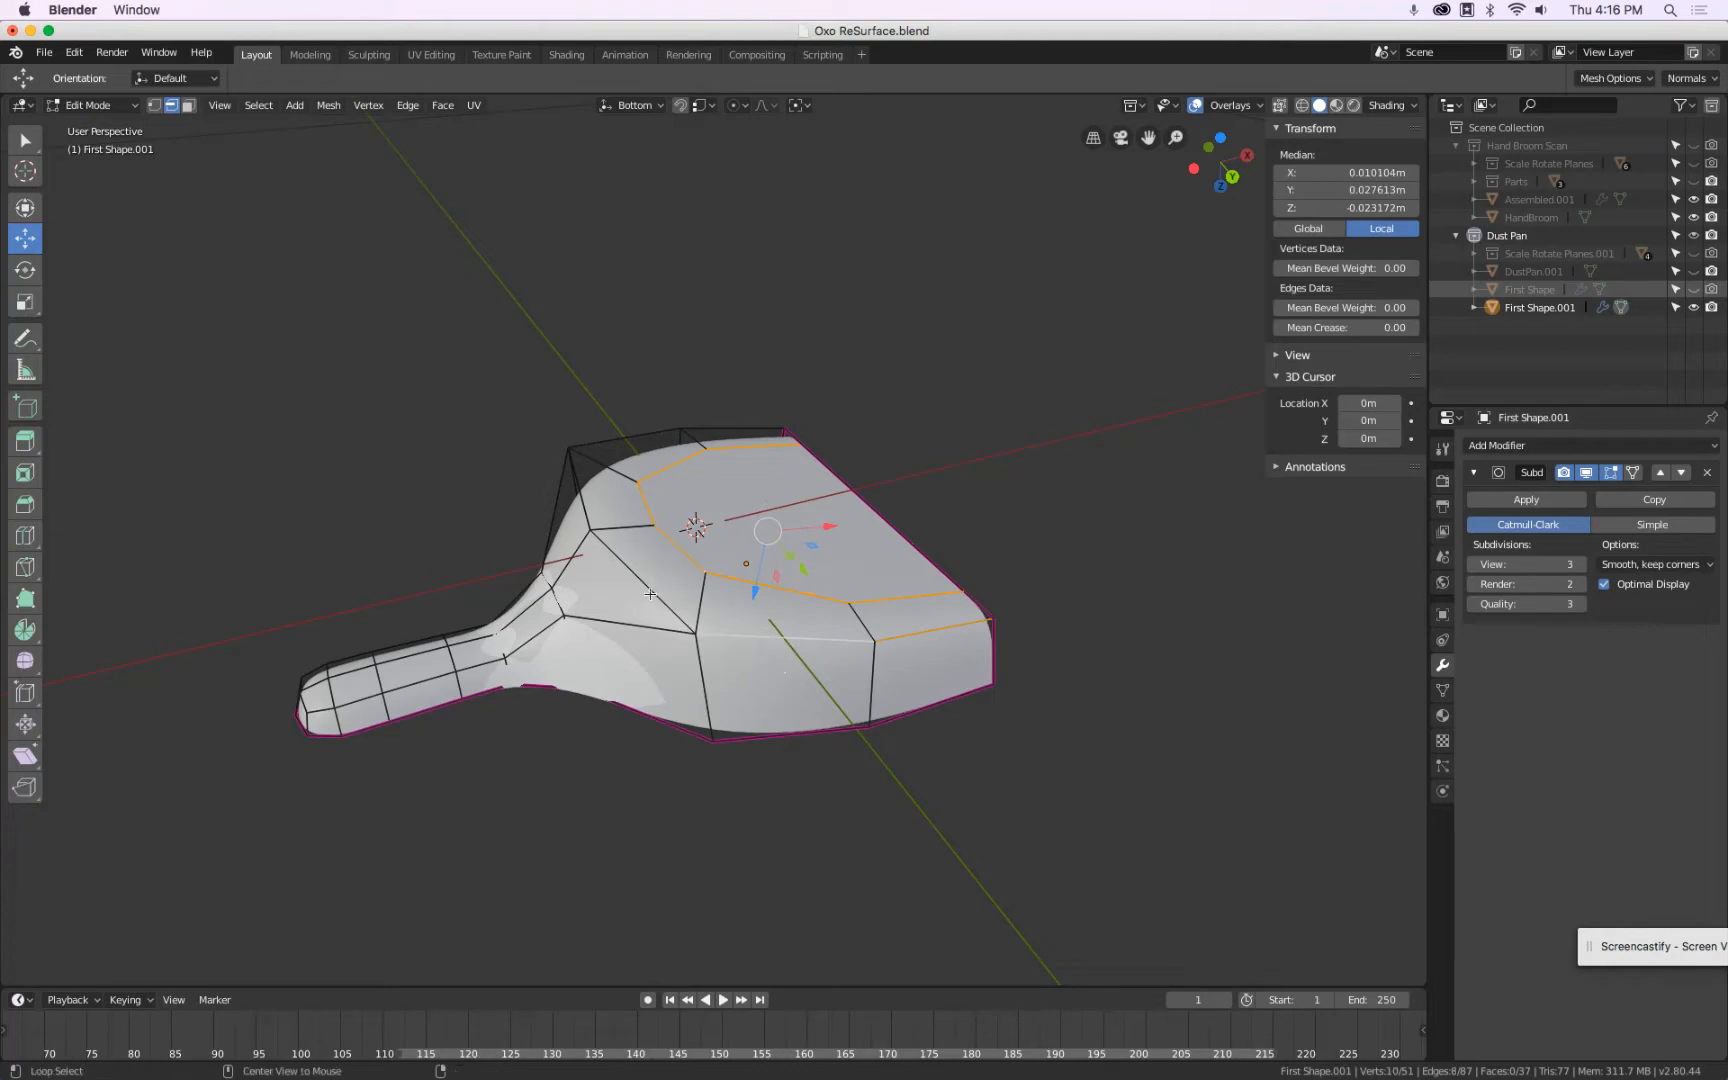
left_click(650, 593, "alt")
left_click(764, 632, "shift")
left_click(764, 632, "alt+shift")
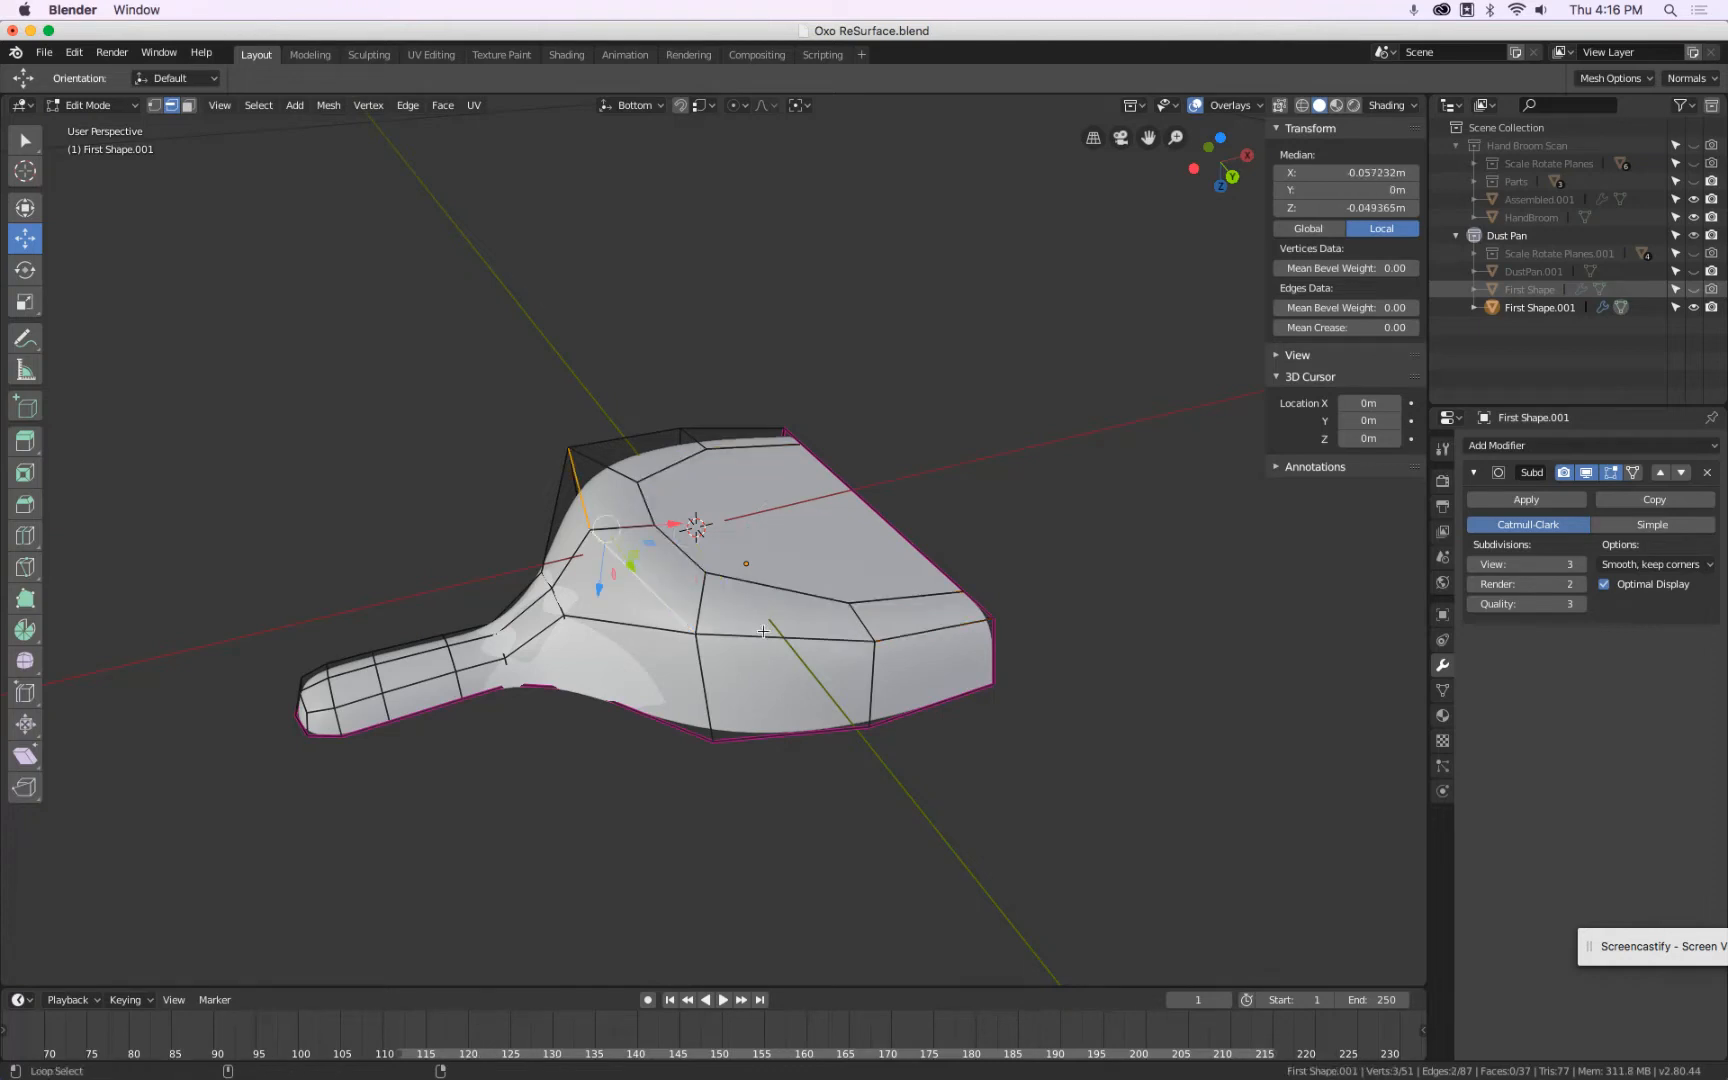
left_click(634, 430, "alt+shift")
left_click(780, 627, "alt+shift")
Highlight the vertical edges running up the side wall to examine how they meet the bottom.
middle_click_drag(915, 584, 849, 632)
left_click(847, 635, "alt")
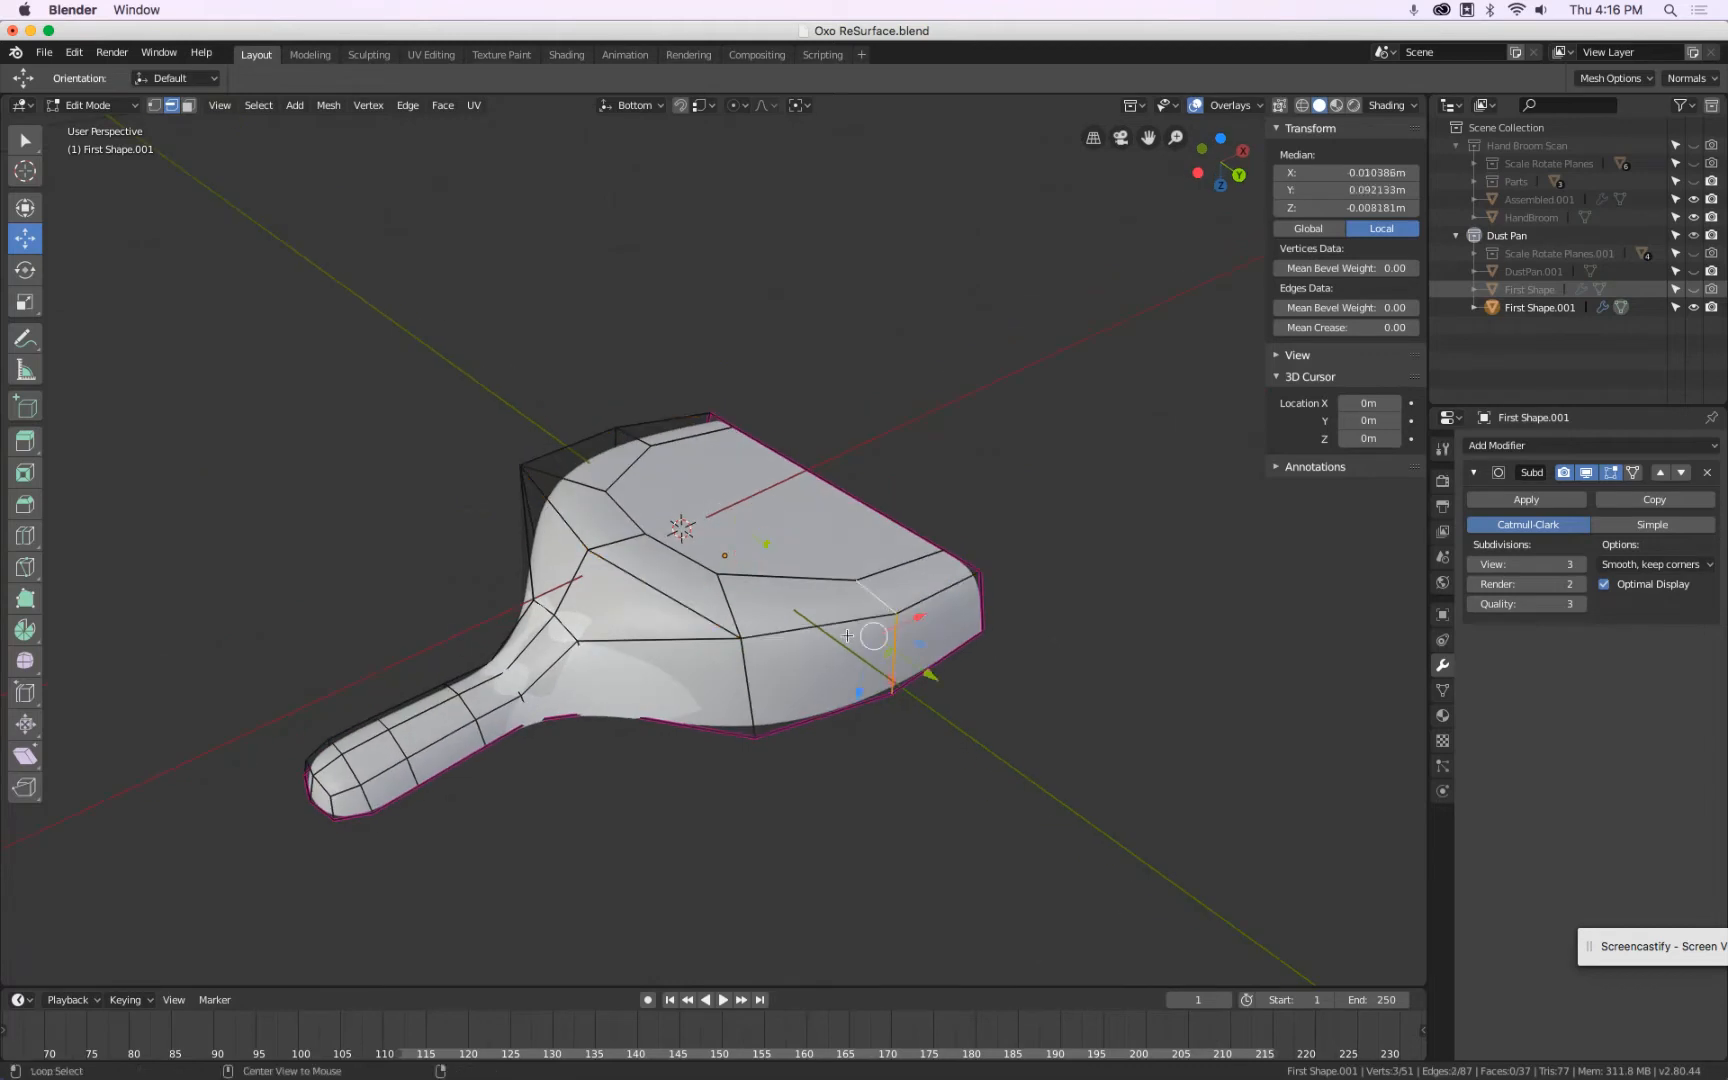
left_click(748, 682, "alt")
left_click(732, 612, "shift")
middle_click_drag(880, 608, 955, 561)
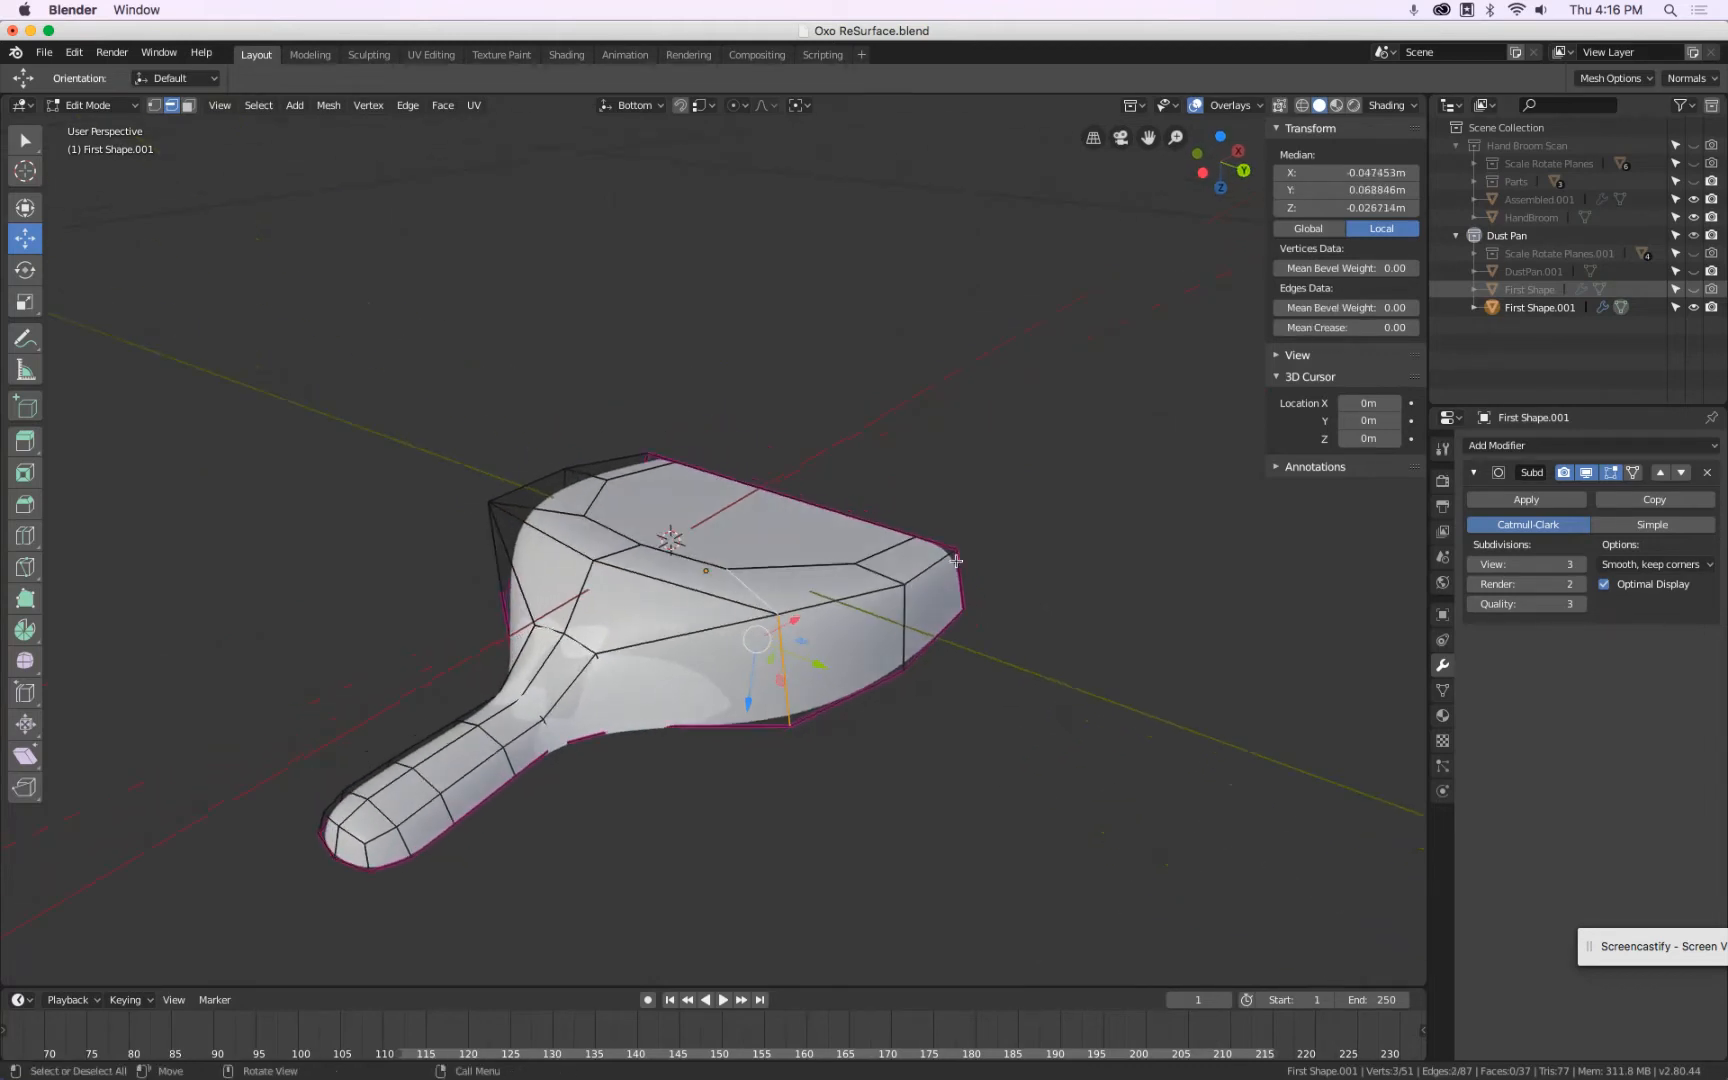
Select the two creased edges at the front corner of the dustpan, undoing the accidental change.
left_click(945, 545)
left_click_drag(960, 576, 969, 576)
key("super+z")
scroll(992, 587, "up", 3)
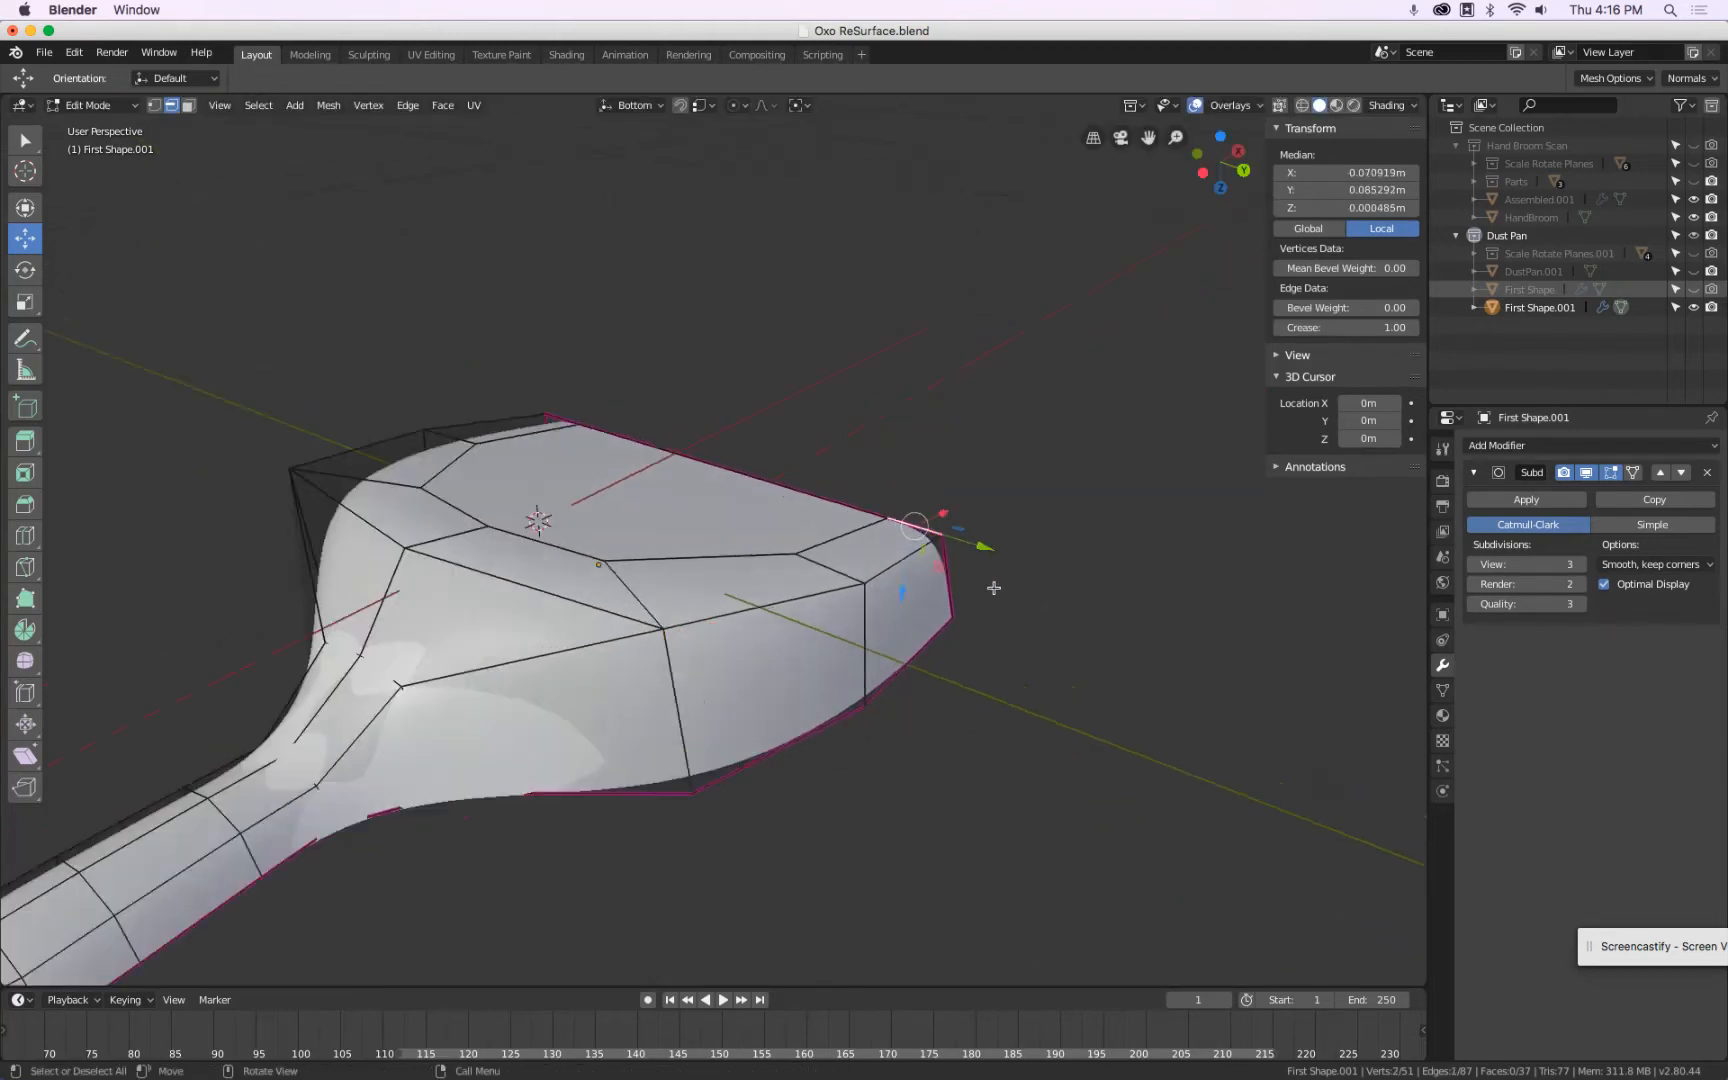
scroll(993, 588, "up", 4)
left_click(927, 584, "shift")
scroll(927, 584, "down", 2)
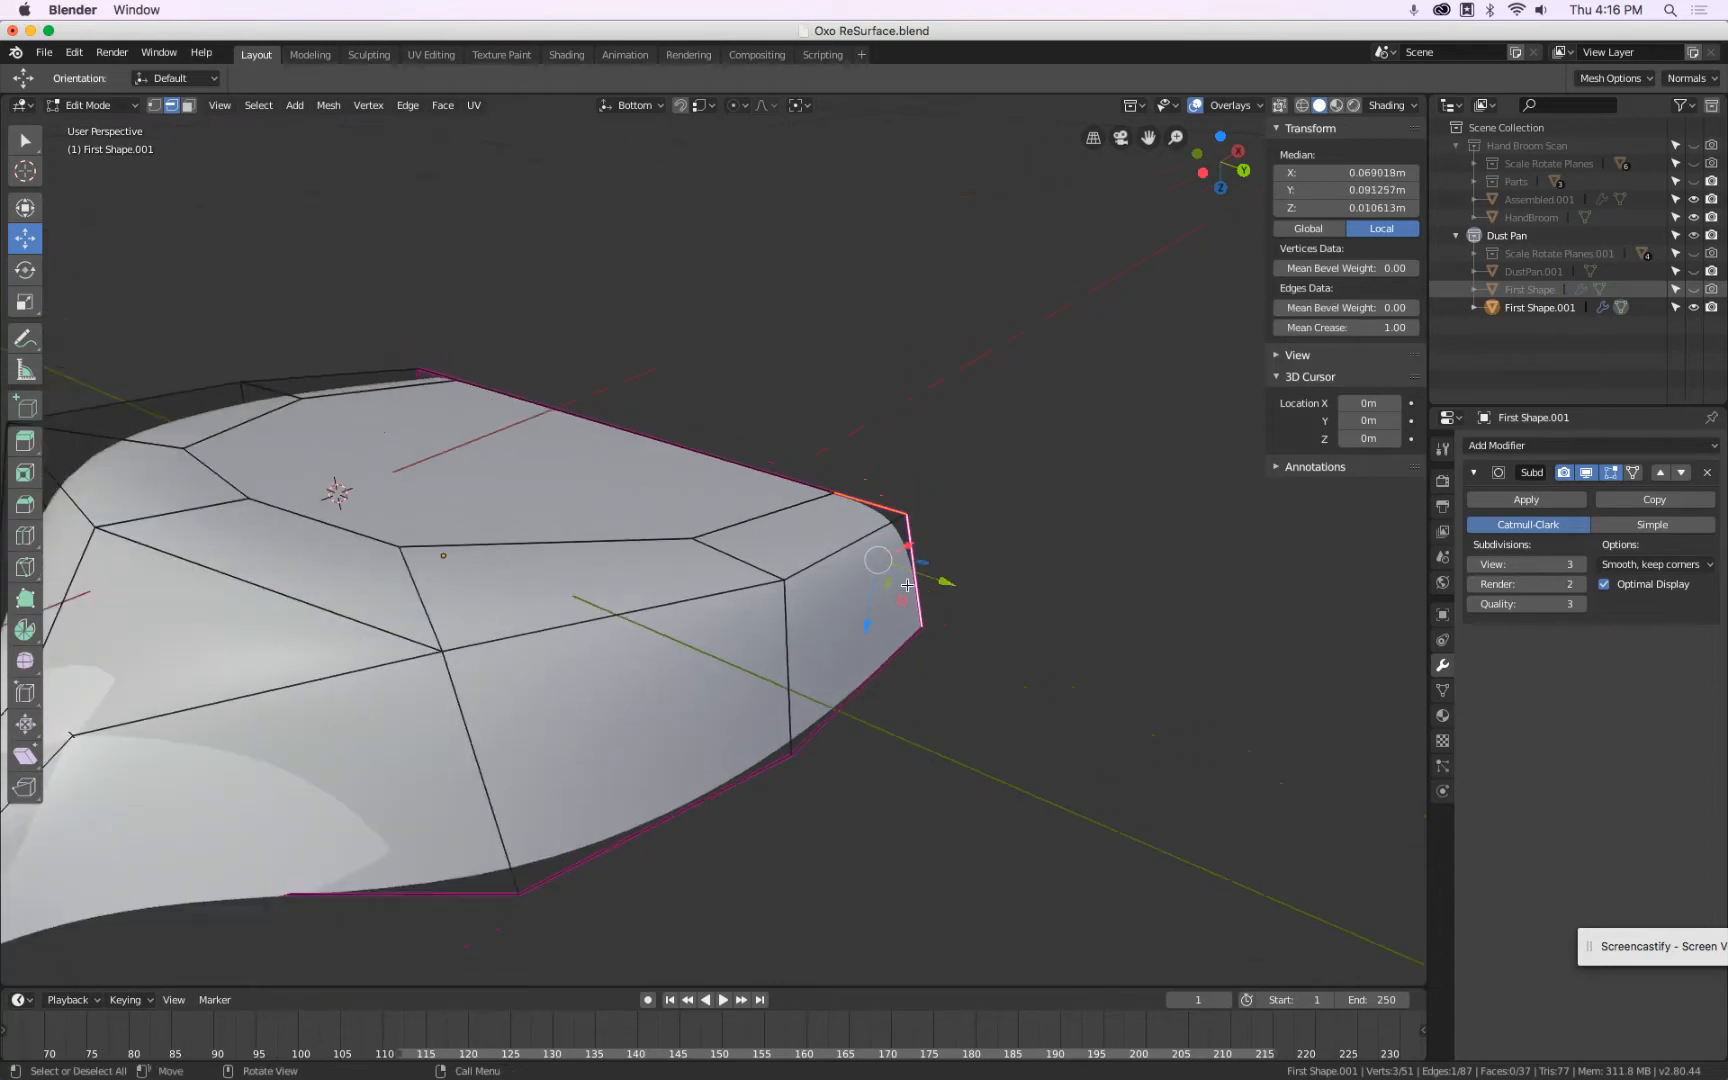
middle_click_drag(875, 608, 930, 583)
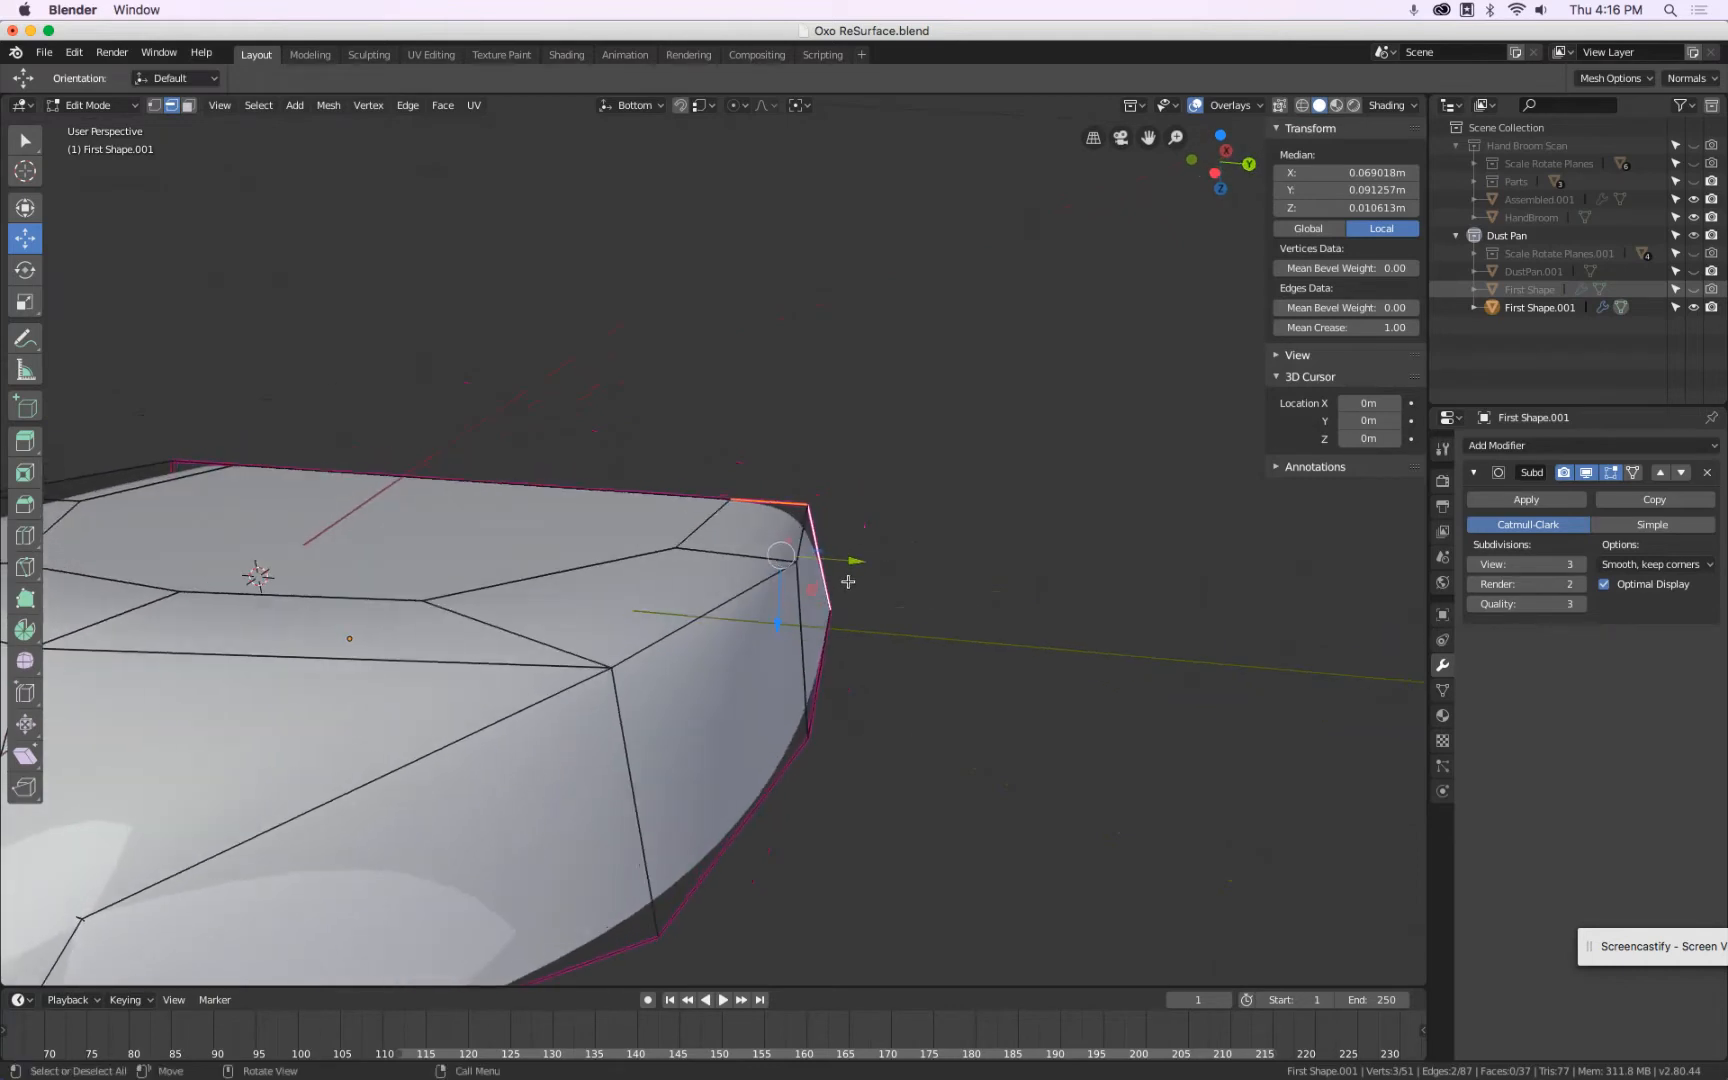
middle_click_drag(645, 548, 850, 559, "shift")
Select the four side edges bordering the flat bottom and scale them outward along Y to about 1.2.
left_click(319, 501)
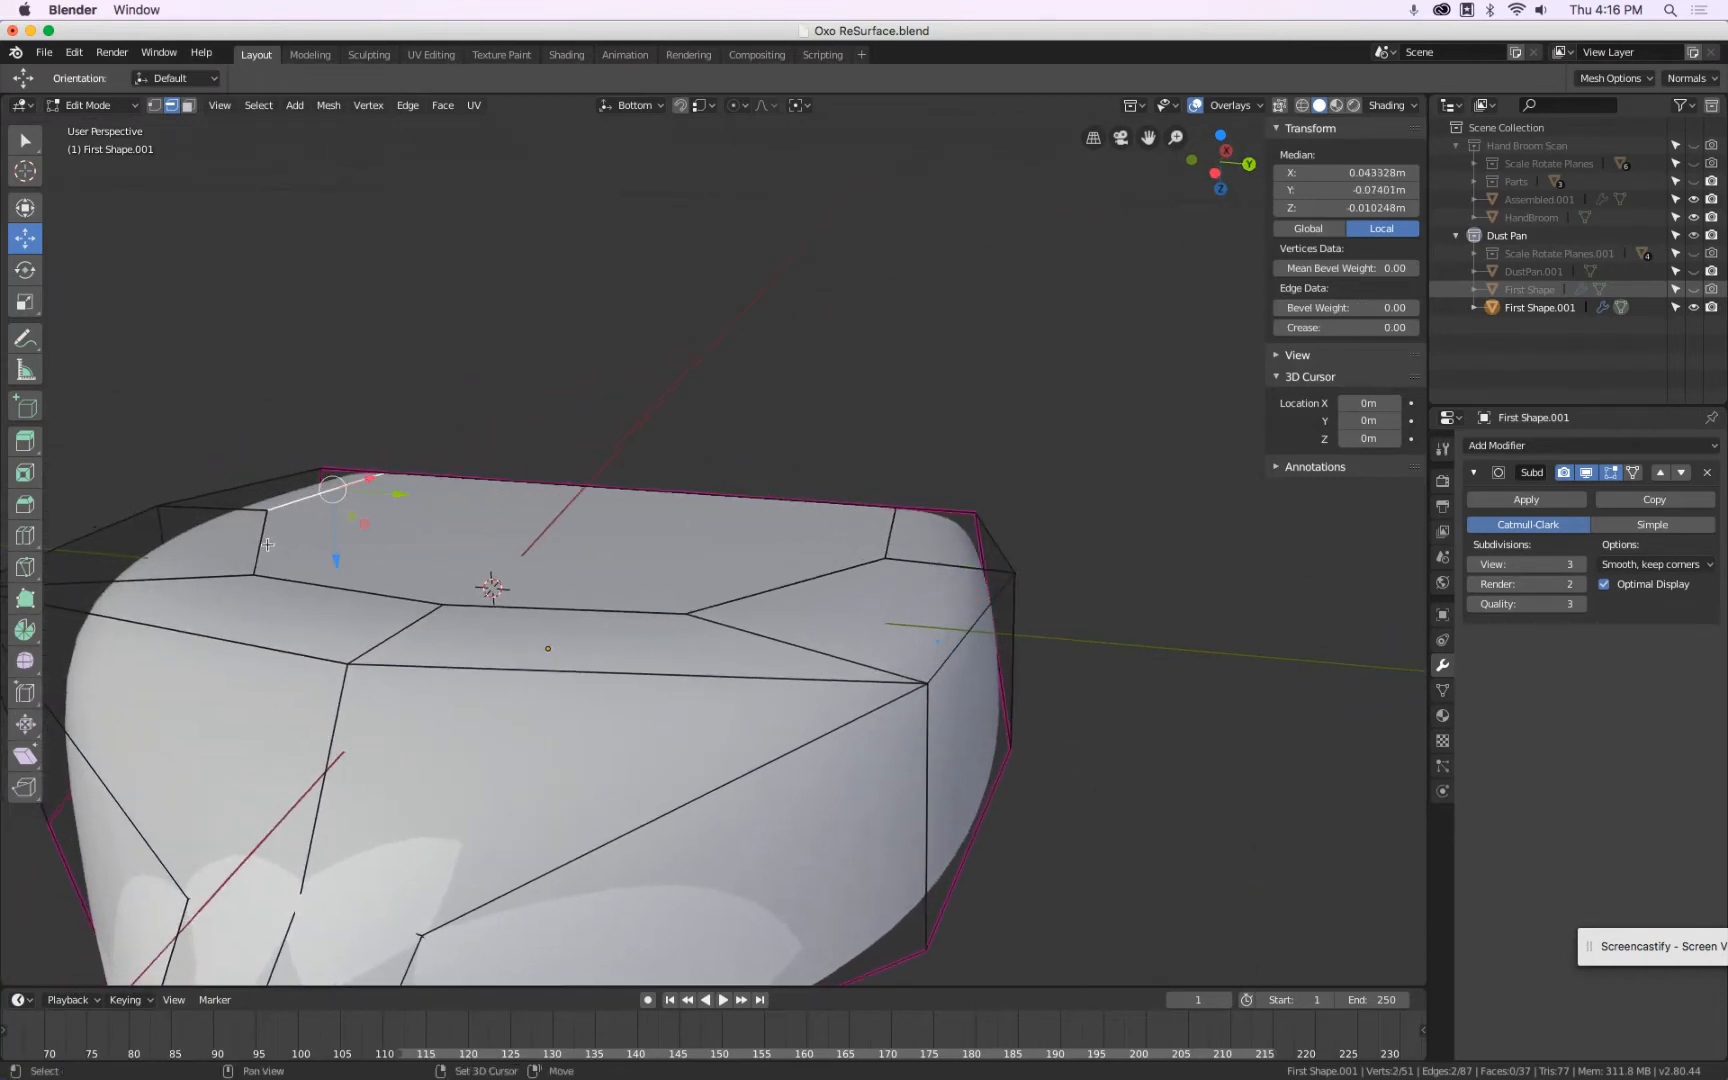
left_click(265, 545, "shift")
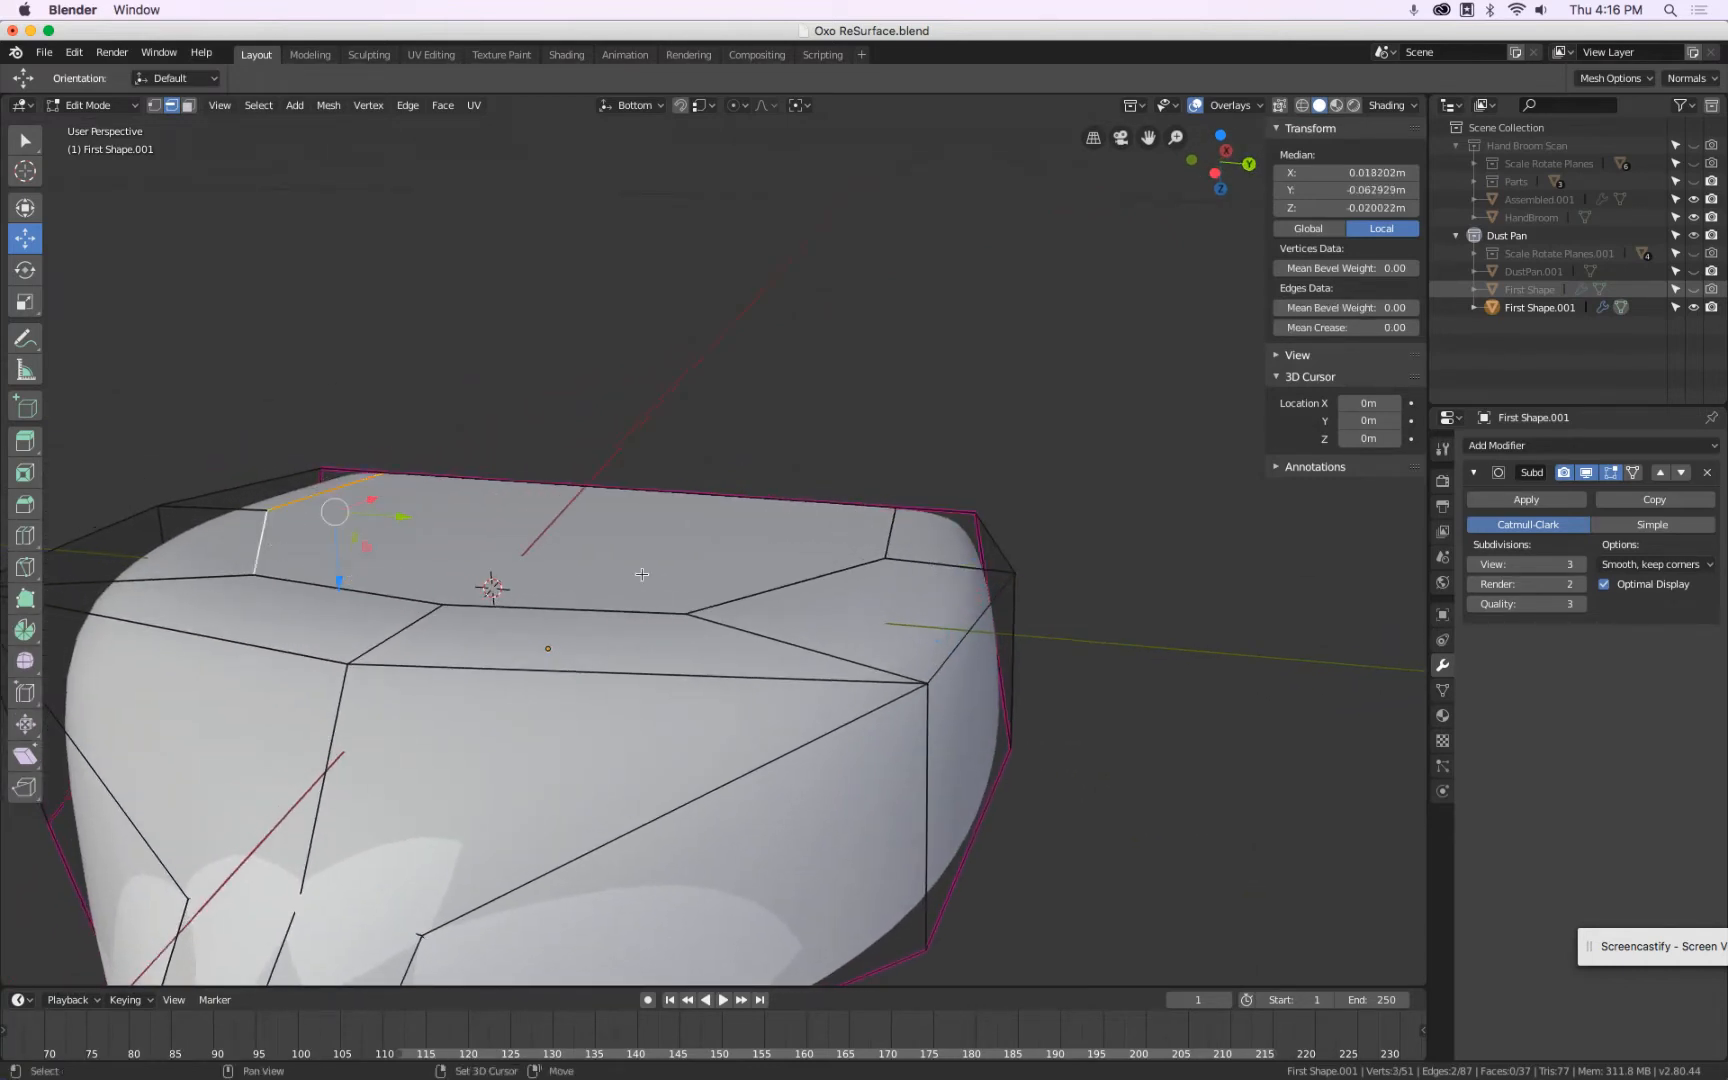
left_click(788, 587, "shift")
left_click(893, 537, "shift")
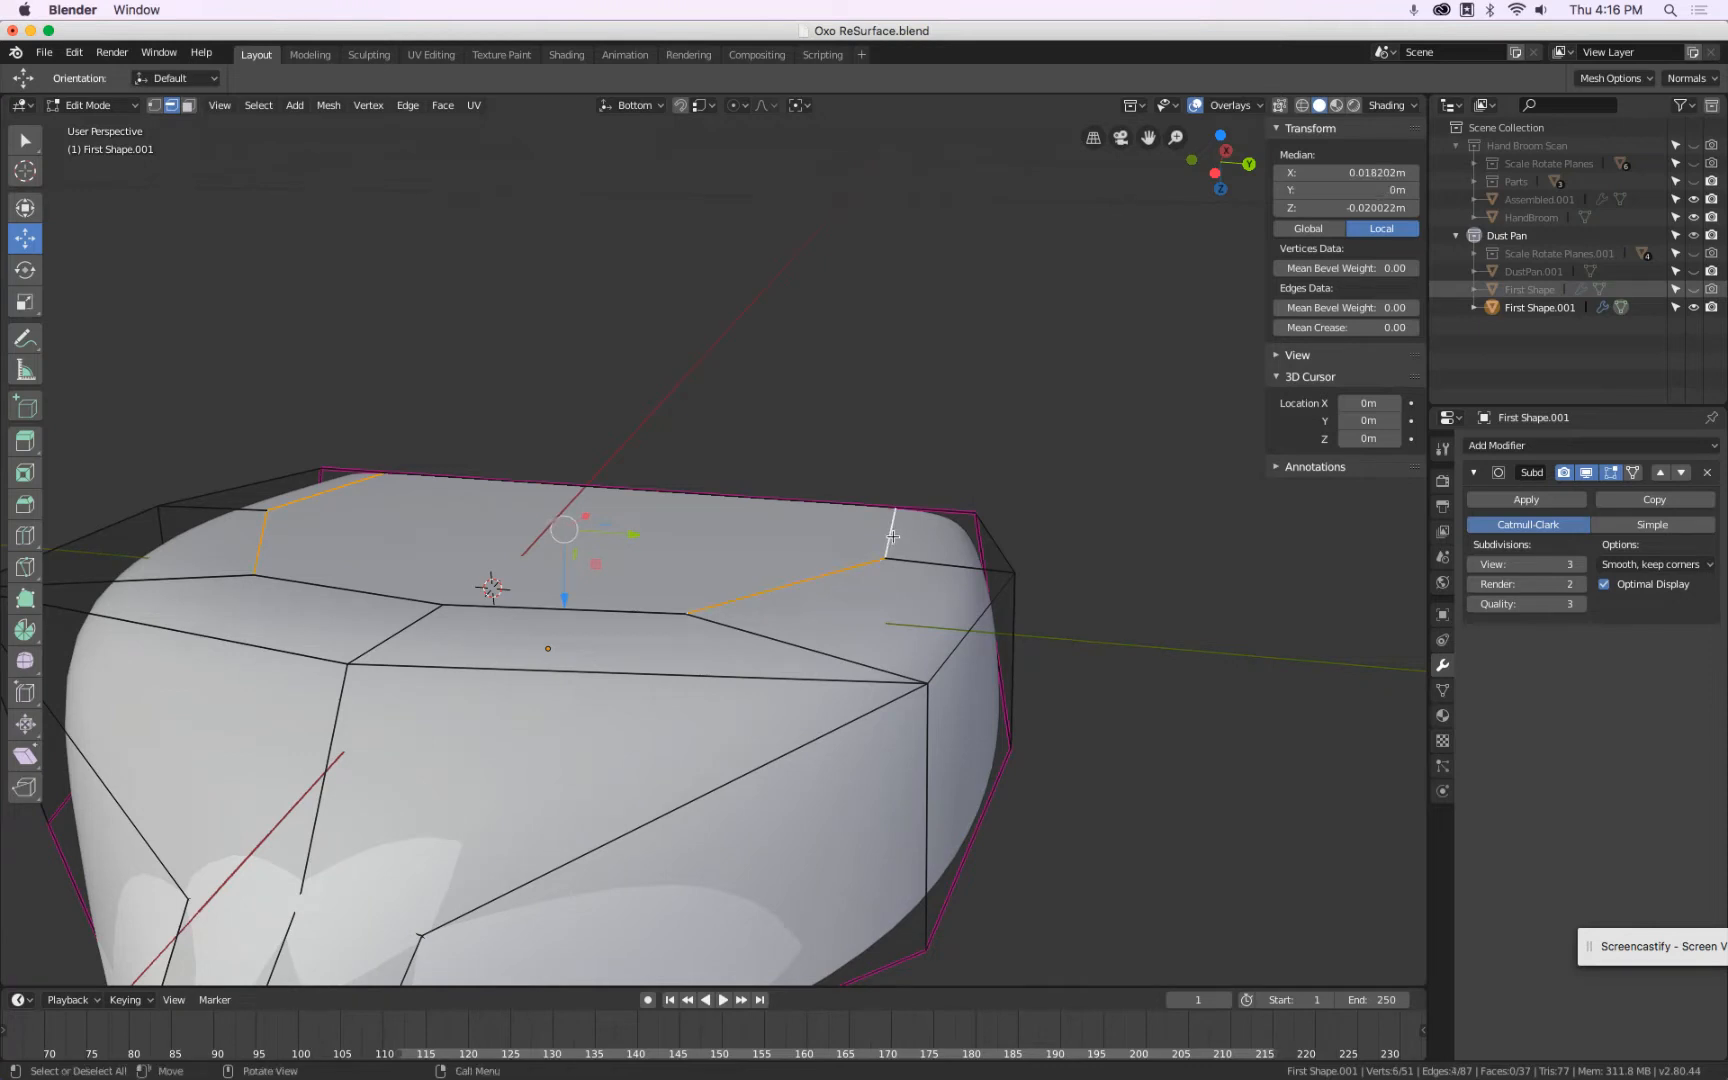
scroll(930, 521, "down", 1)
key("s")
key("y")
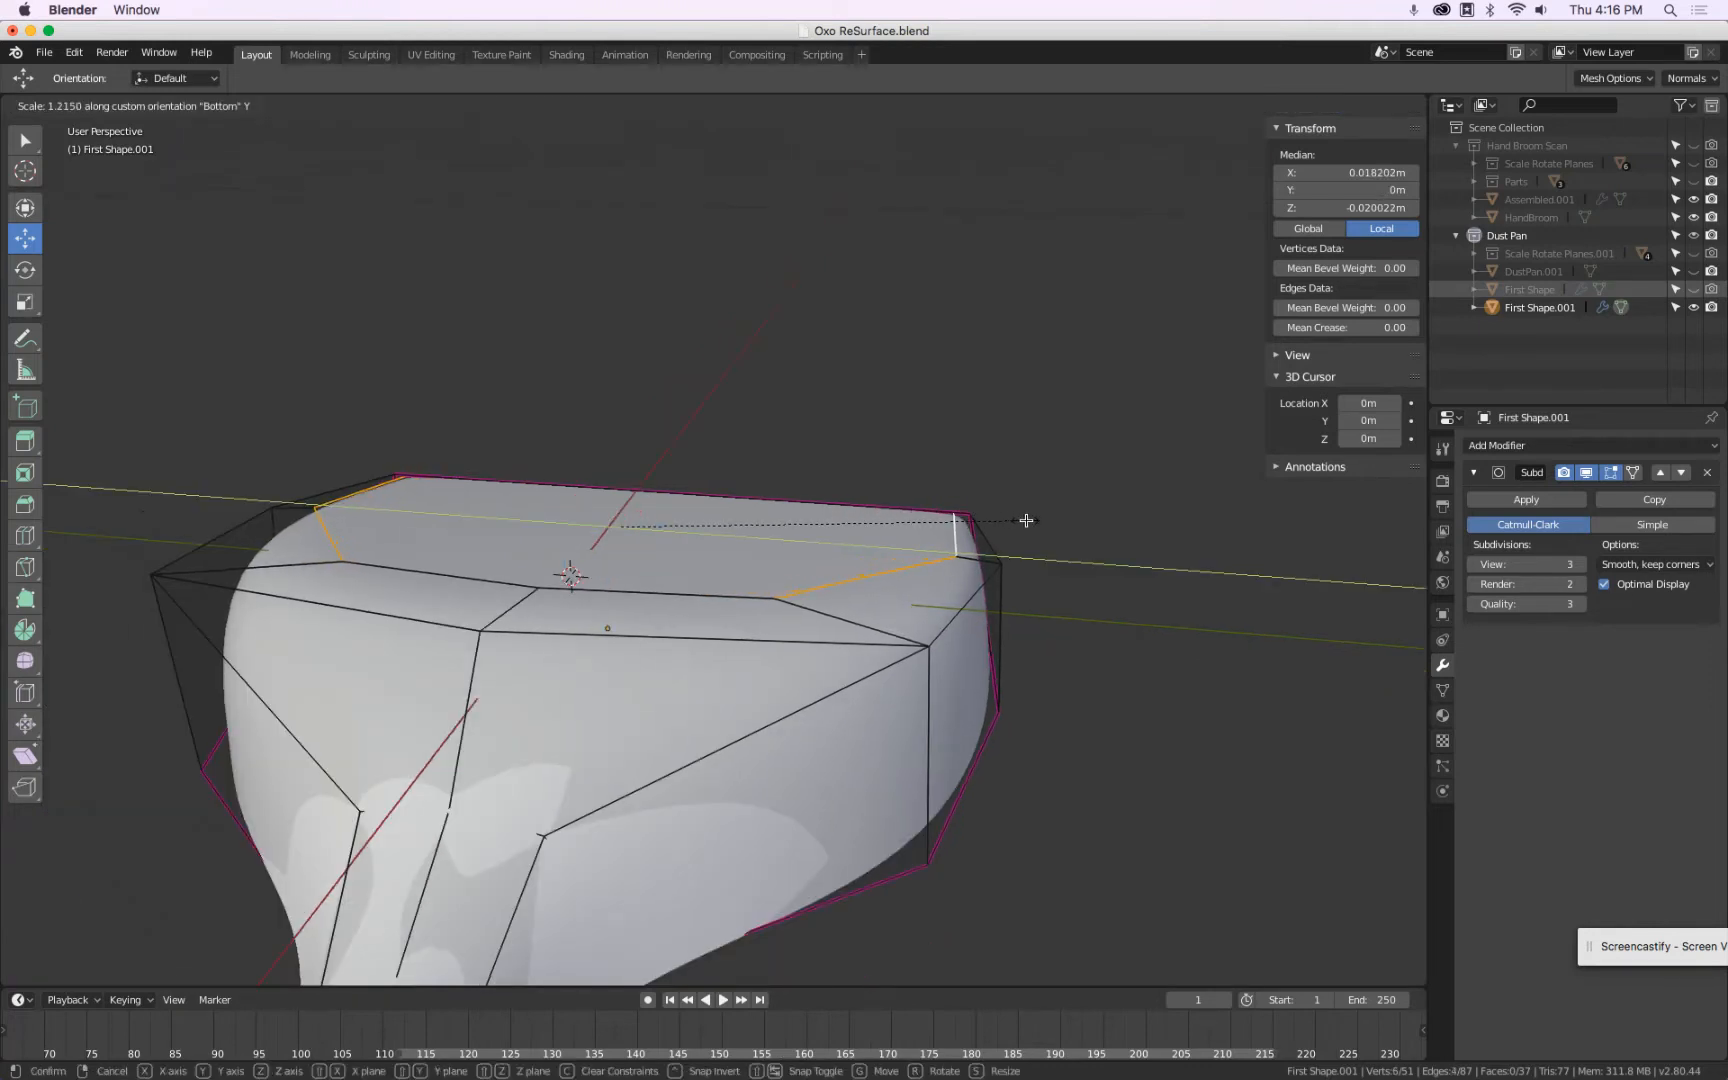
left_click(1032, 518)
middle_click_drag(1034, 517, 1026, 845)
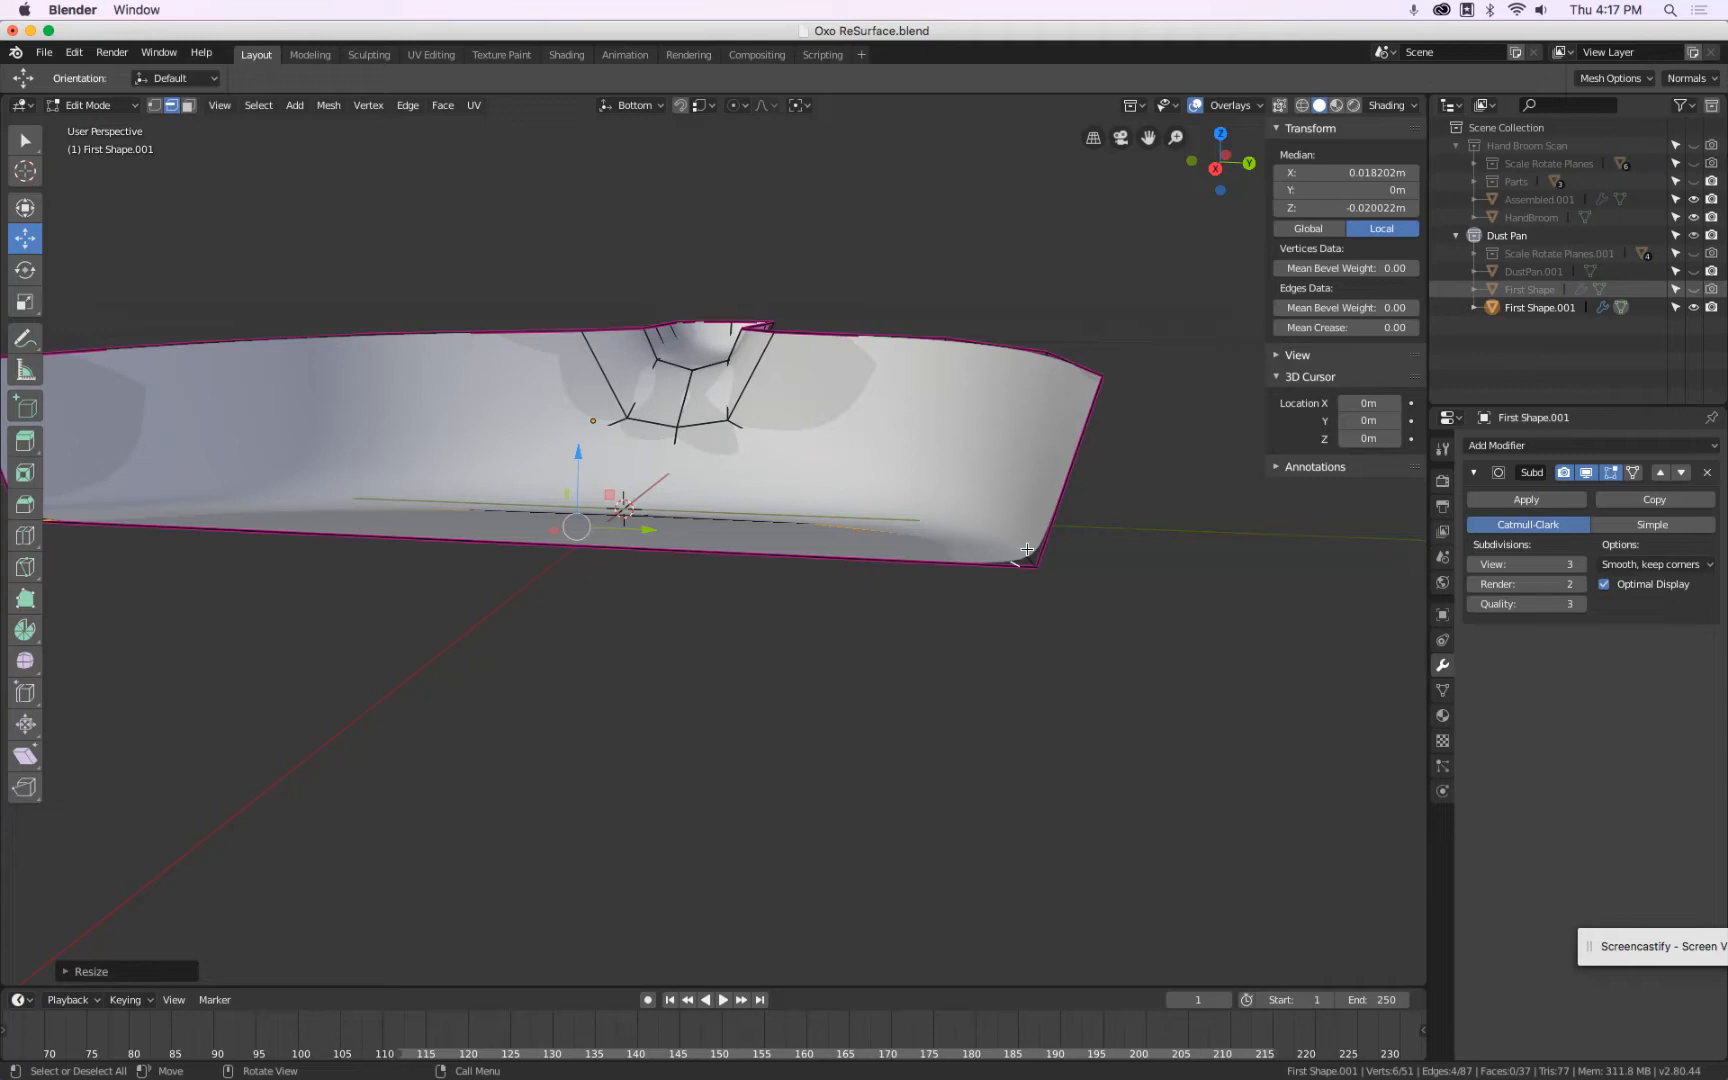
Examine how the control cage shapes the smoothed surface around the bottom corners, keeping the four side edges selected.
middle_click_drag(1027, 549, 1007, 328)
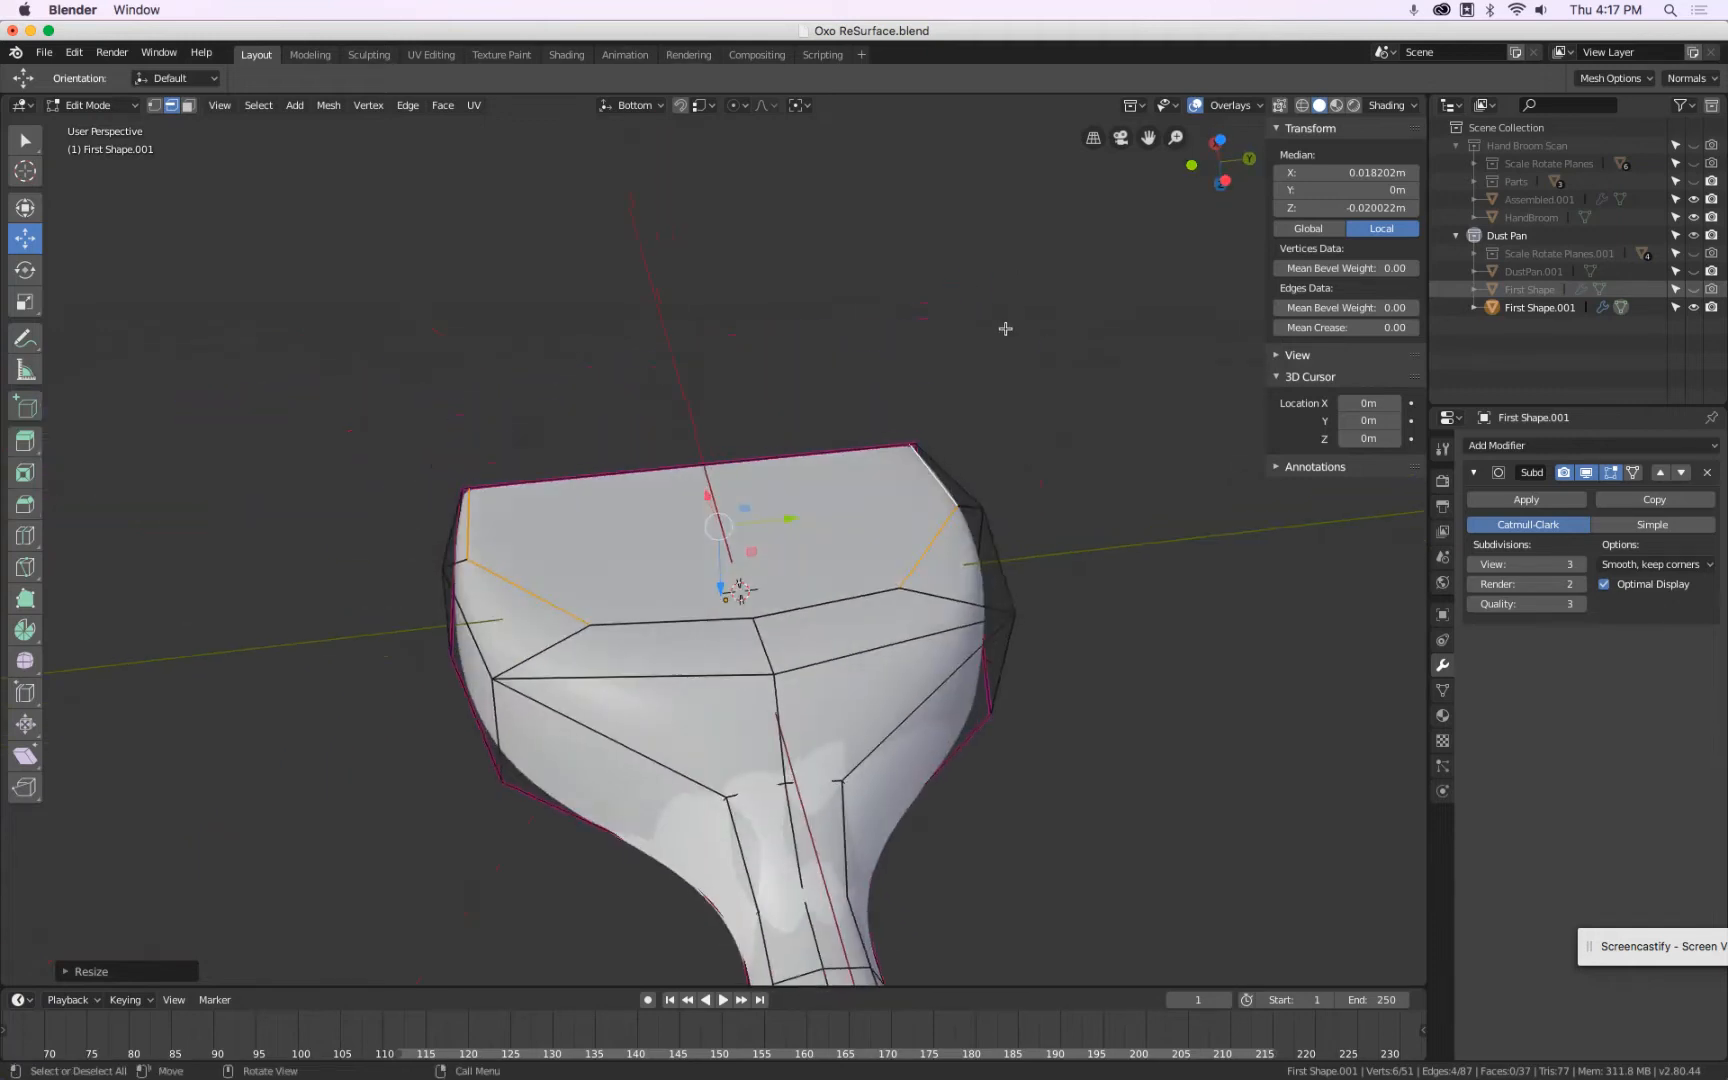
key("a")
middle_click_drag(1011, 455, 964, 579)
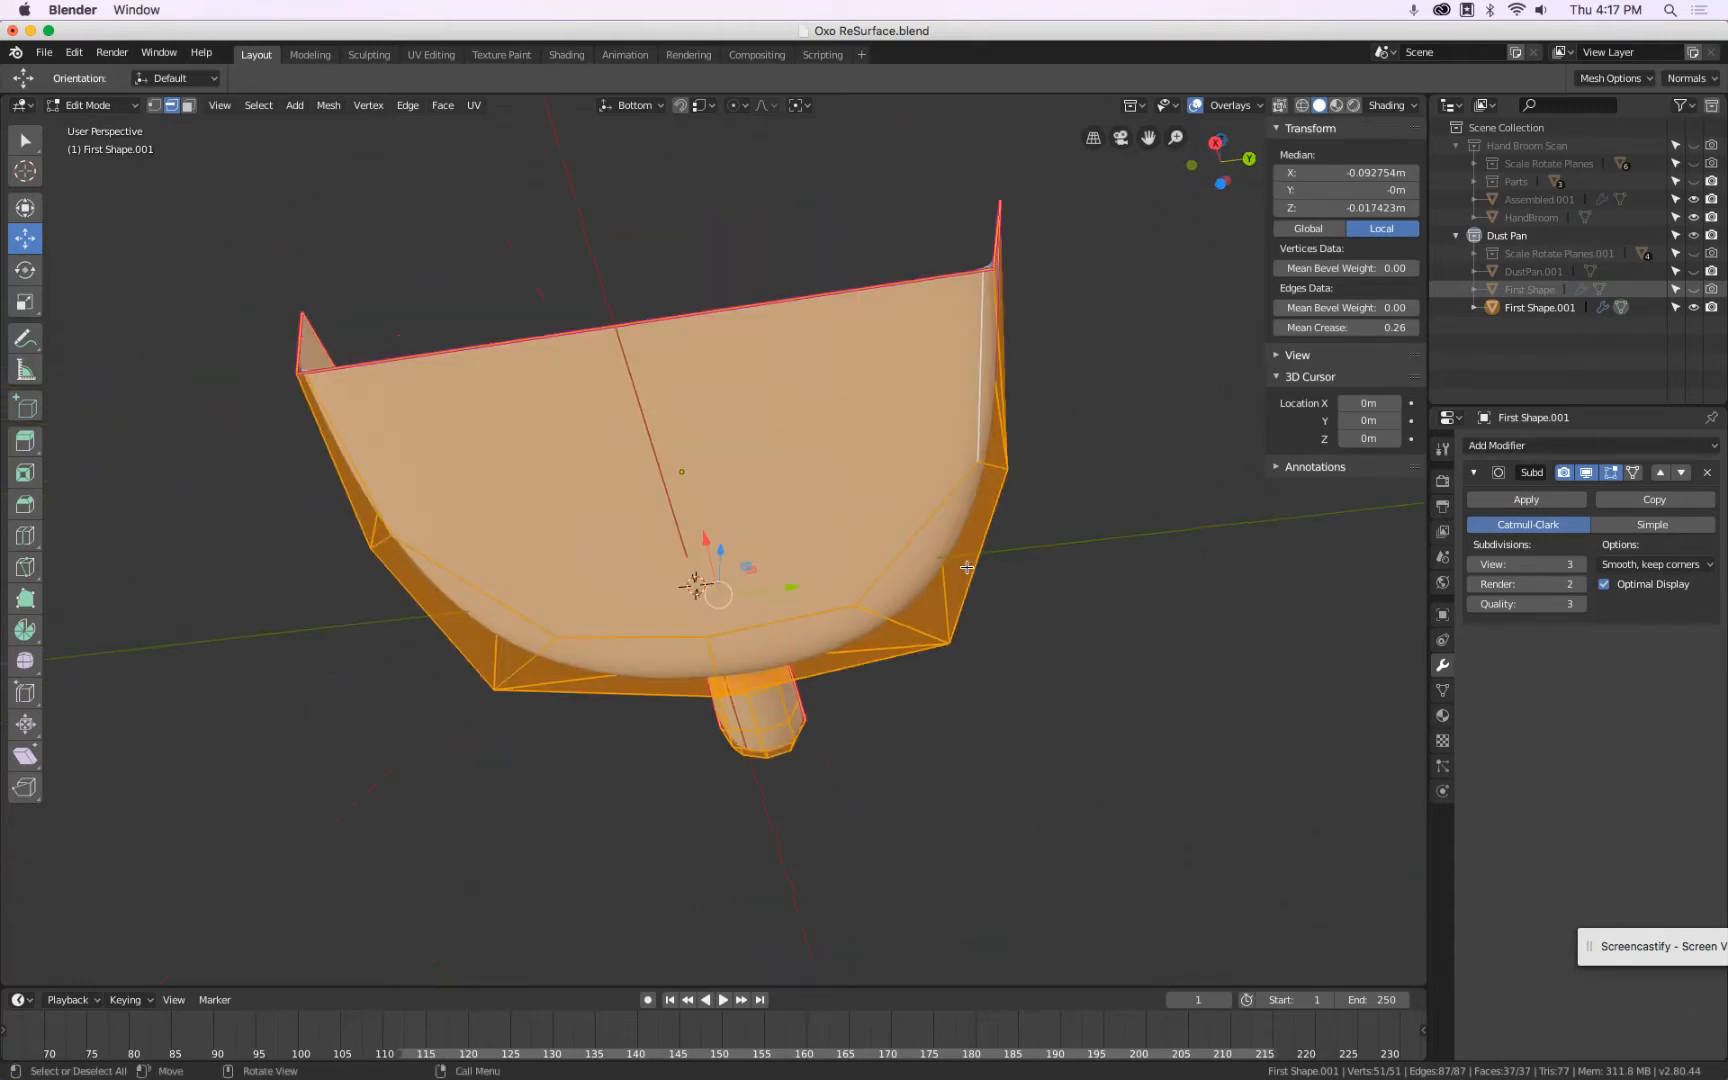
left_click(966, 558, "alt")
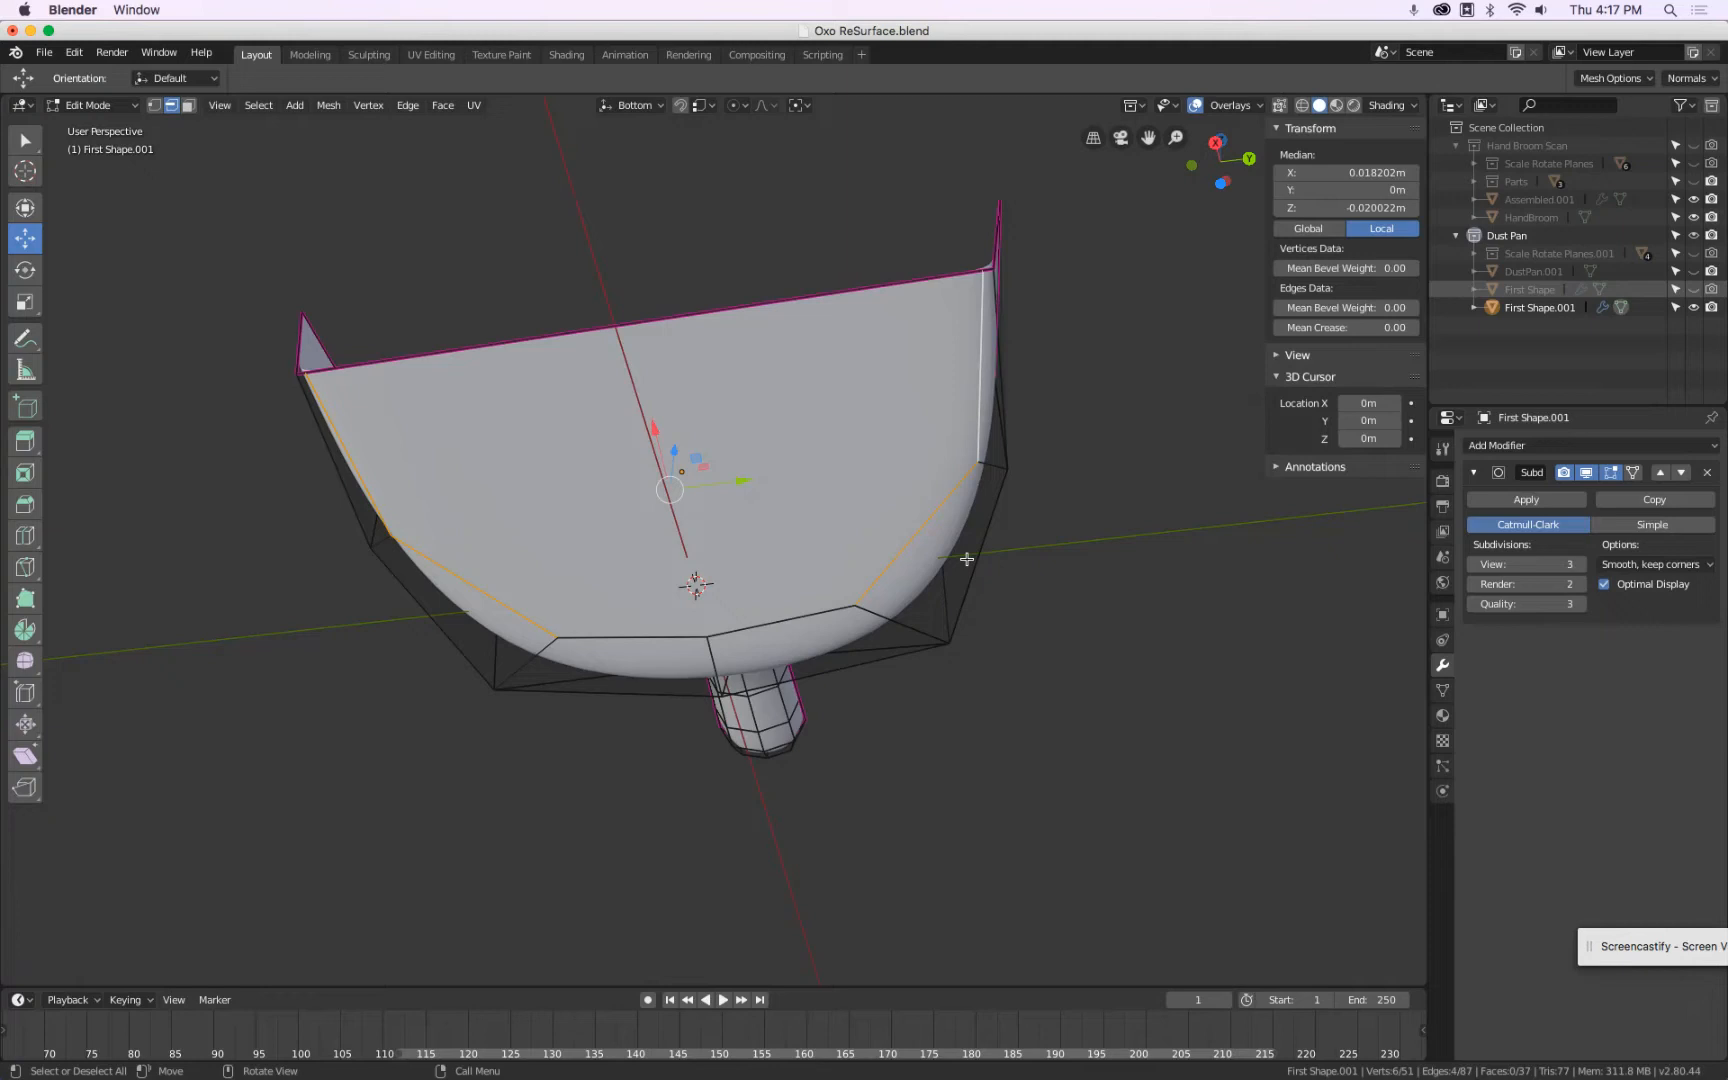
middle_click_drag(978, 483, 994, 491)
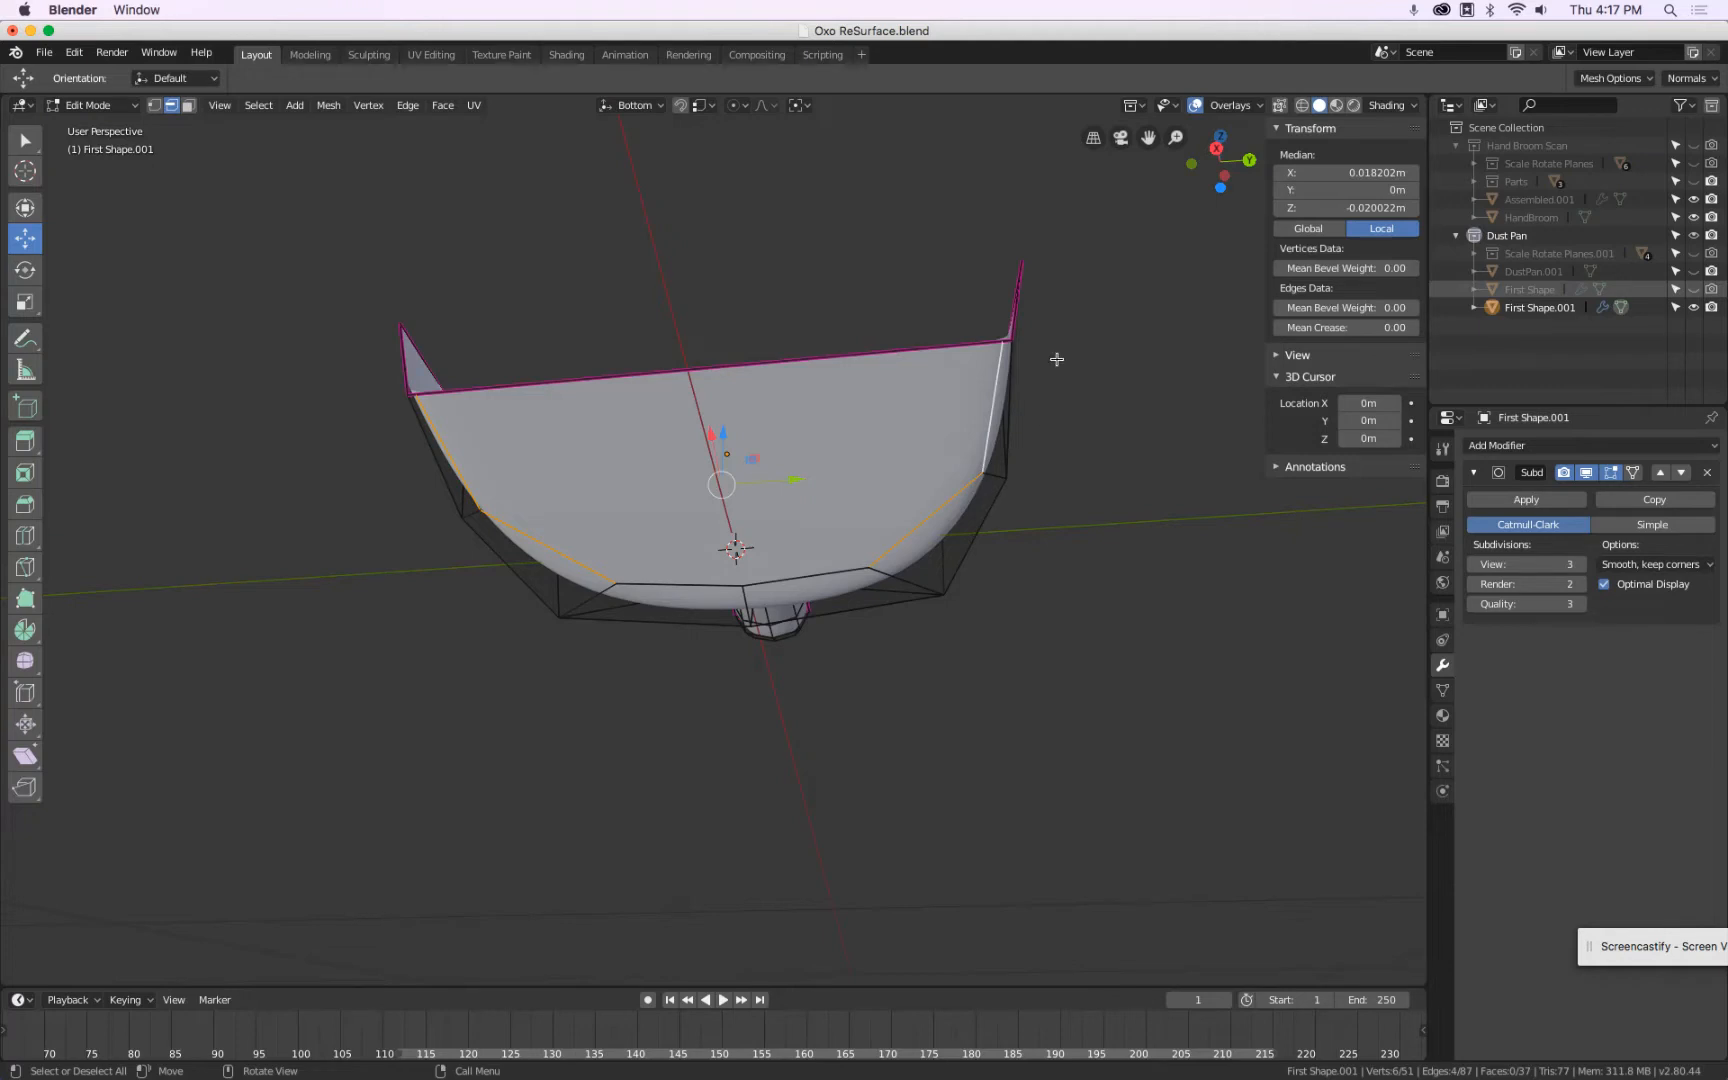
Scale the four selected bottom side edges inward along Y to about 0.7 to round the corners.
key("s")
key("y")
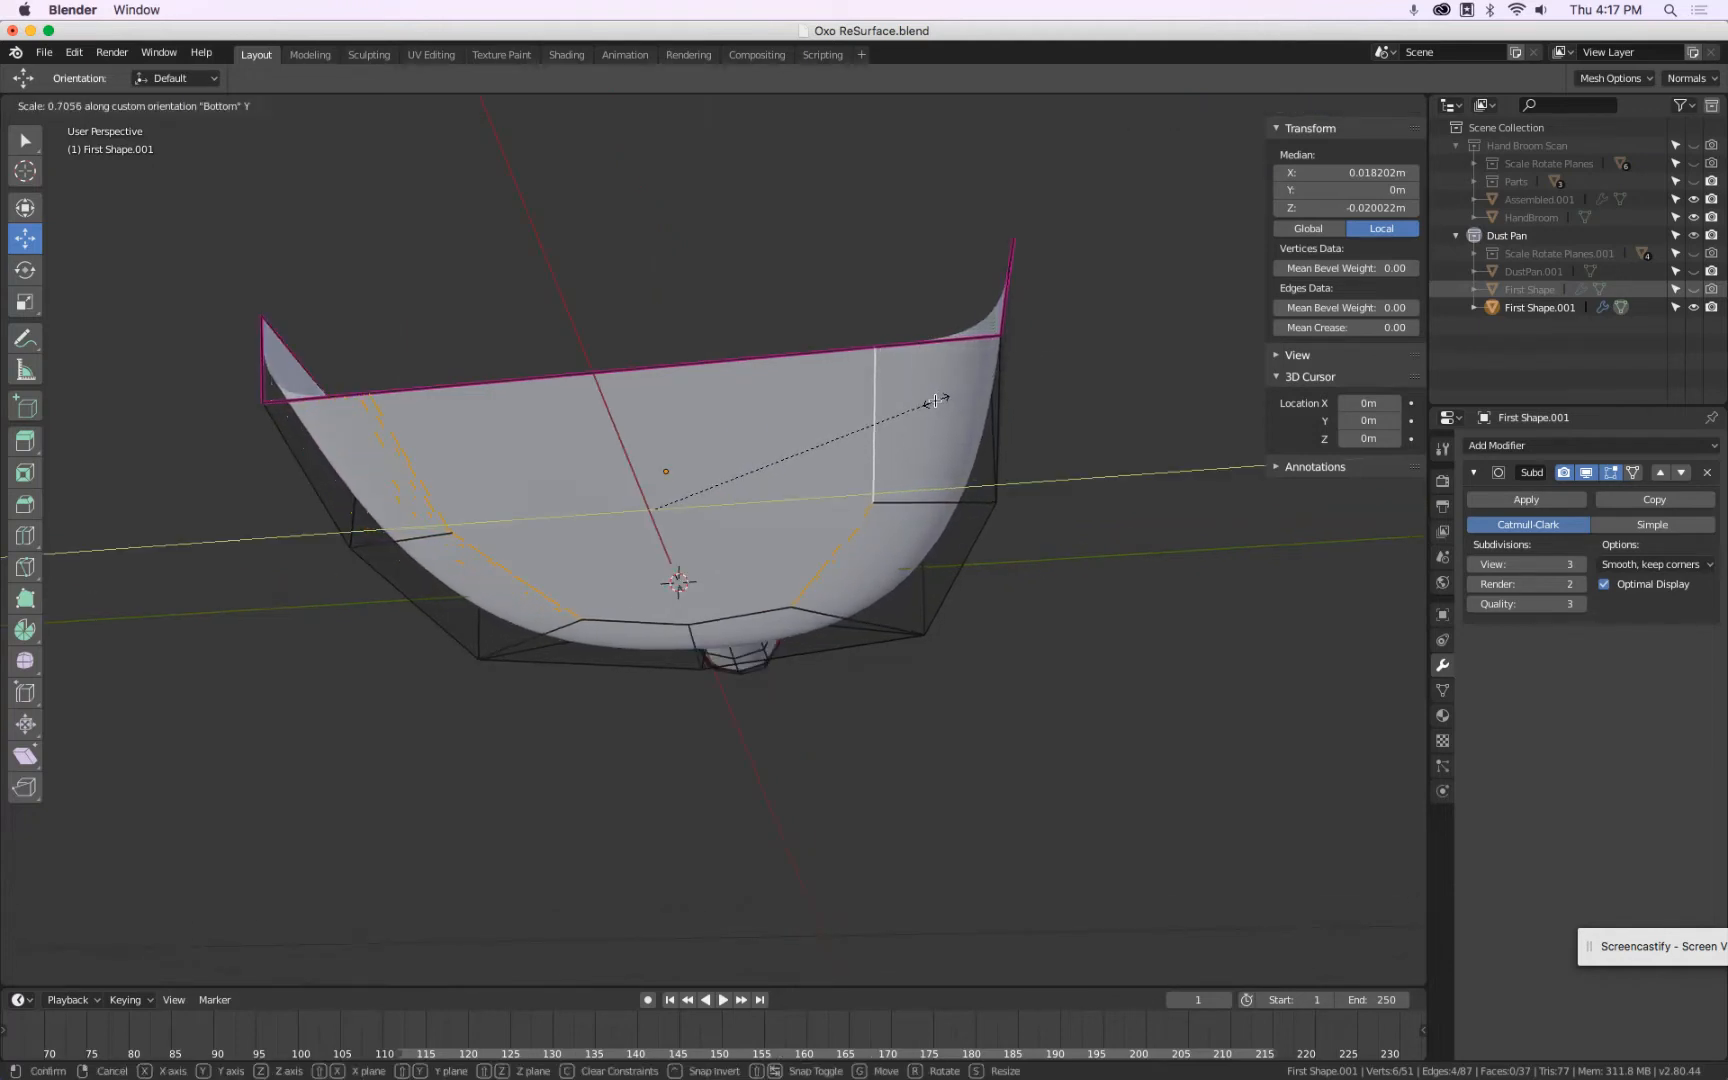
left_click(940, 404)
mouse_move(940, 404)
middle_mouse_down()
mouse_move(958, 393)
mouse_move(946, 423)
middle_mouse_up()
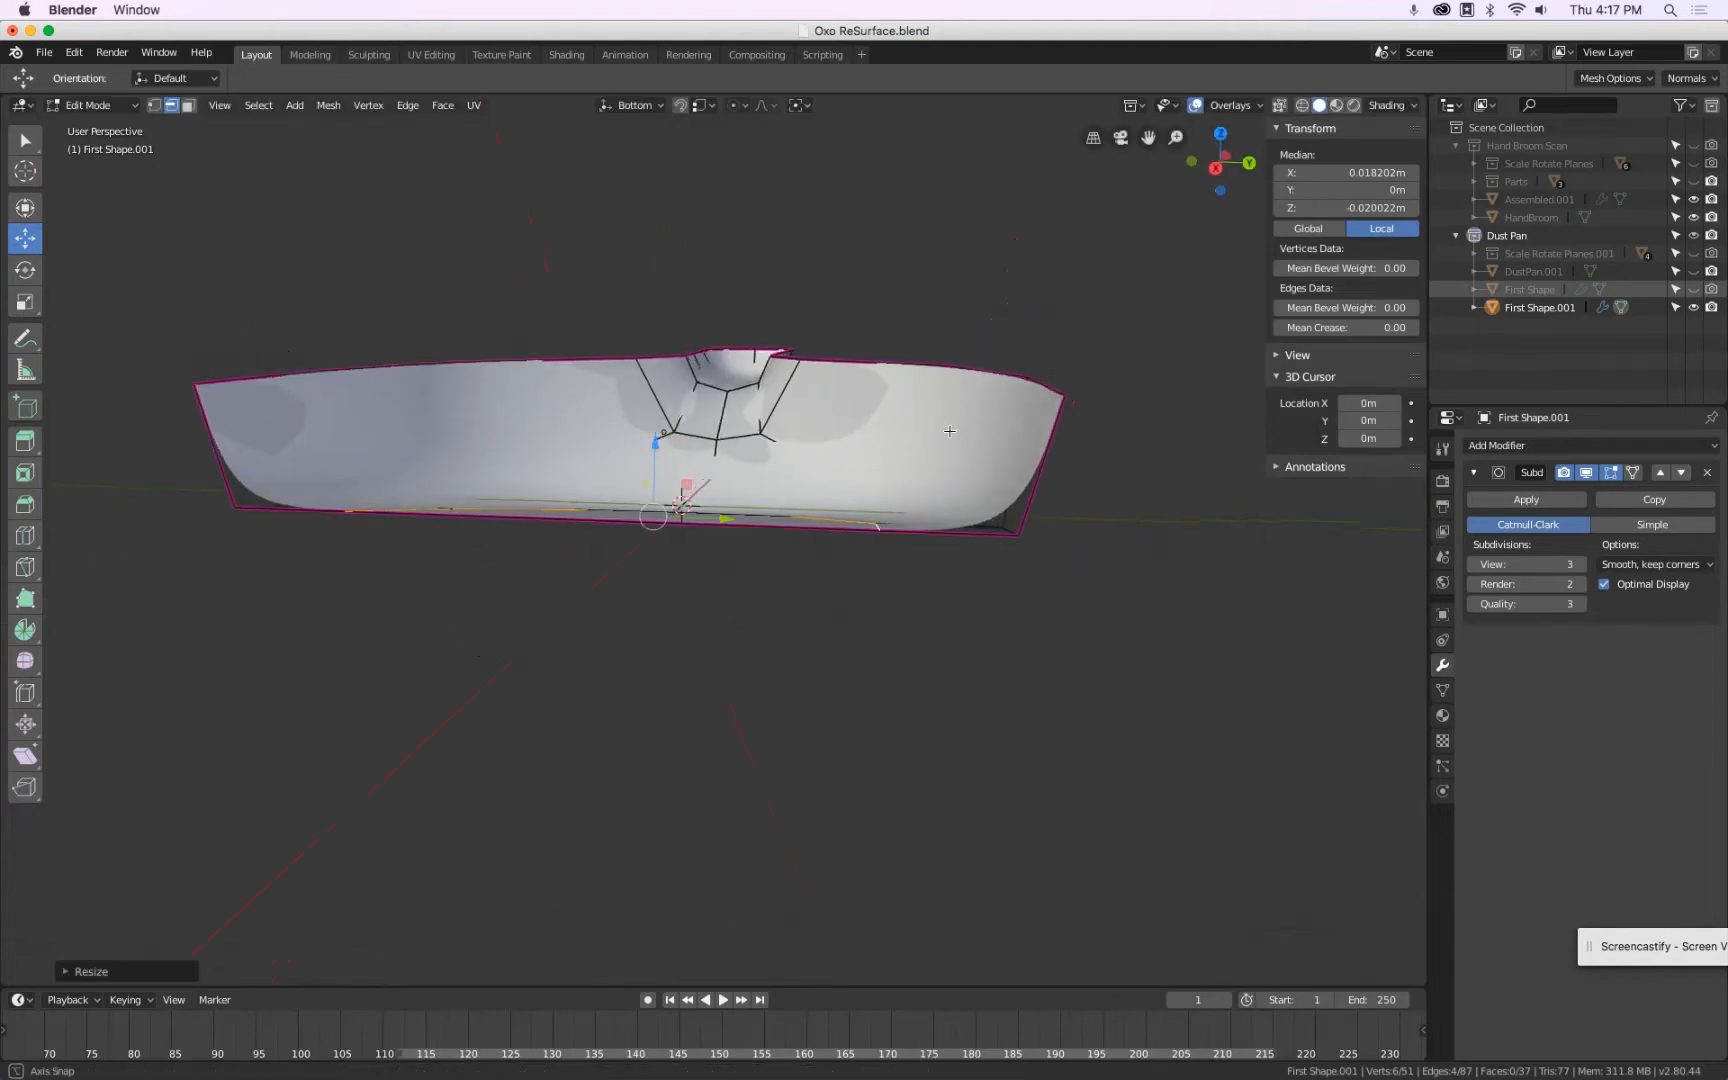
Return to Object Mode, overlay the DustPan.001 scan to compare the rounded corners, and hide the scan again.
key("Tab")
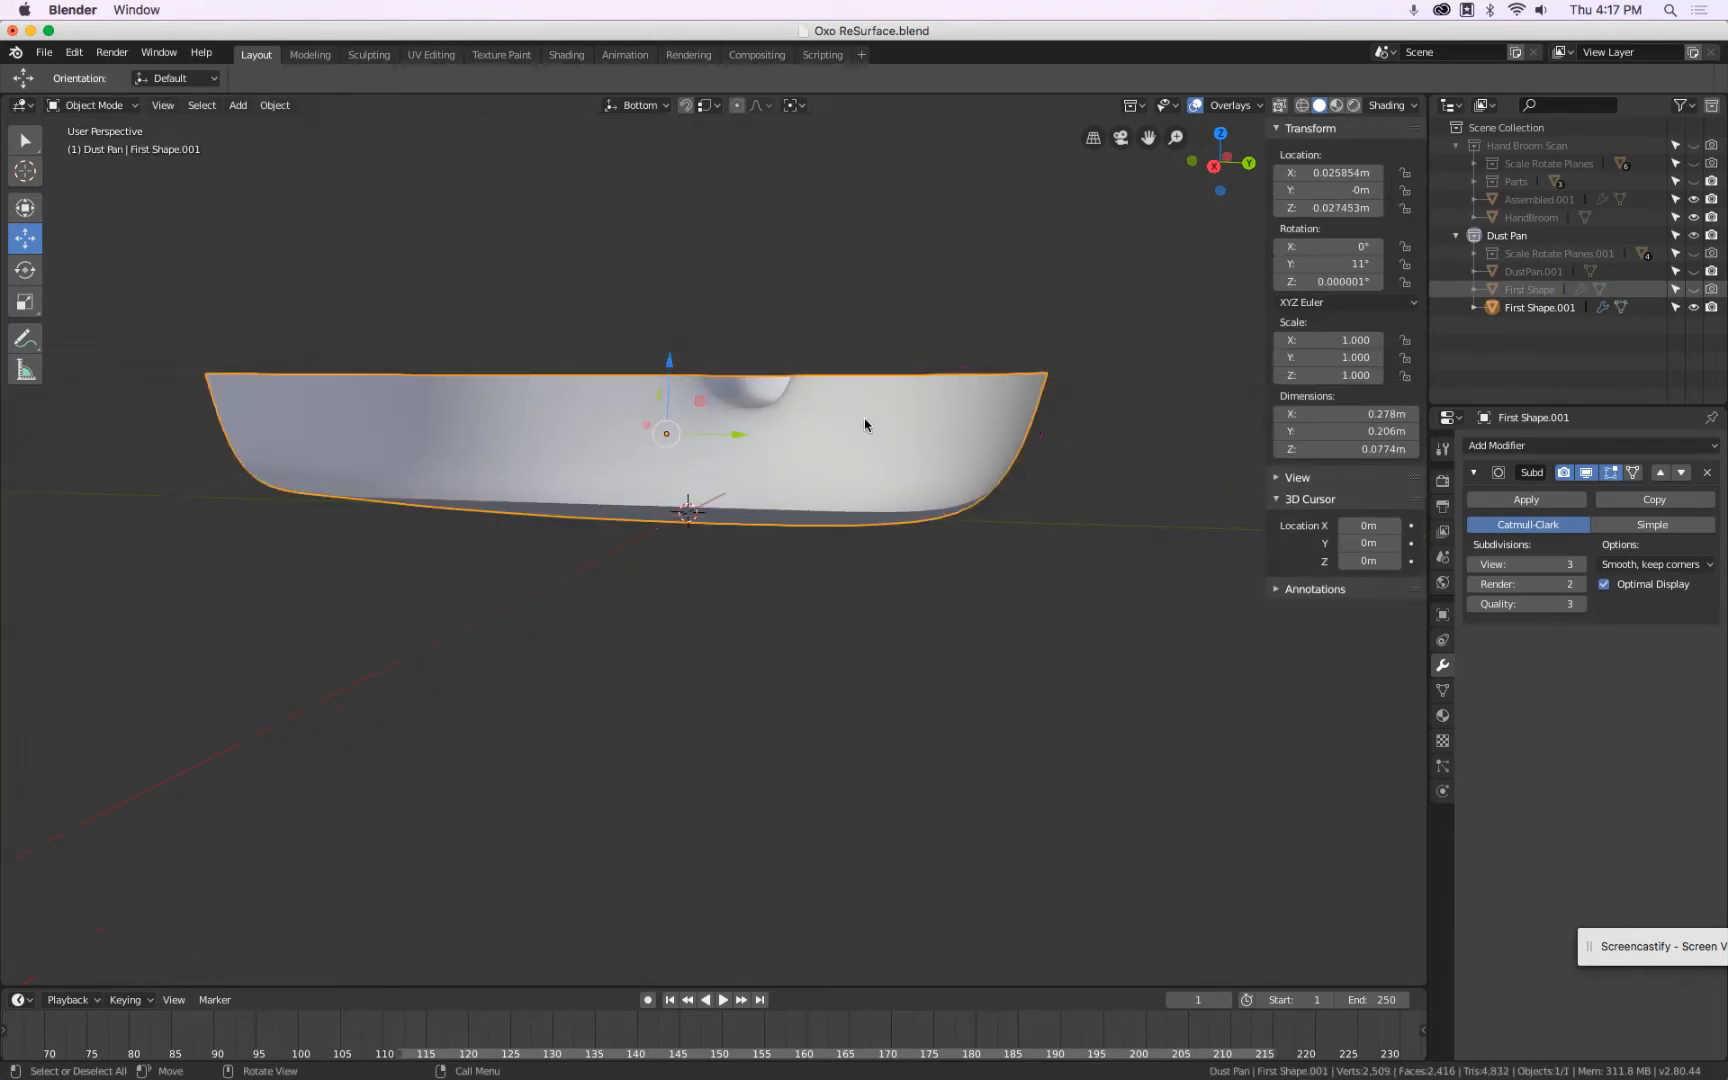
left_click(1694, 272)
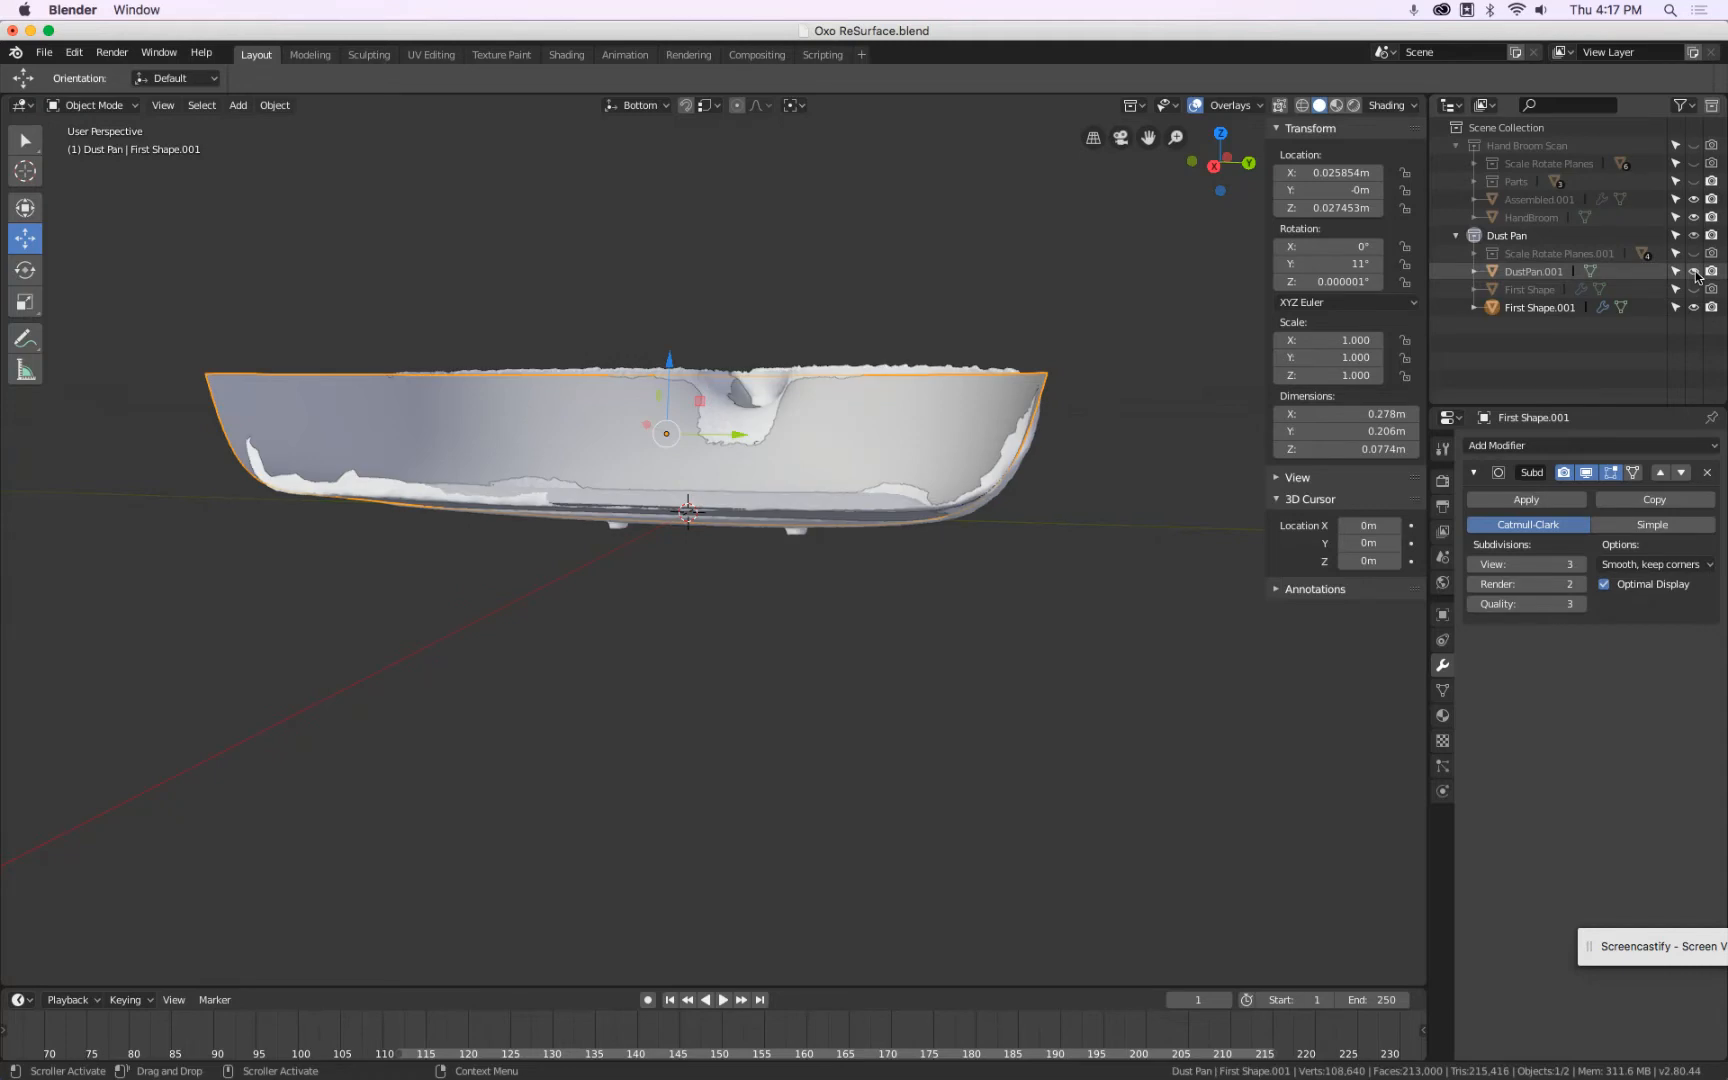
middle_click_drag(1233, 428, 1312, 434)
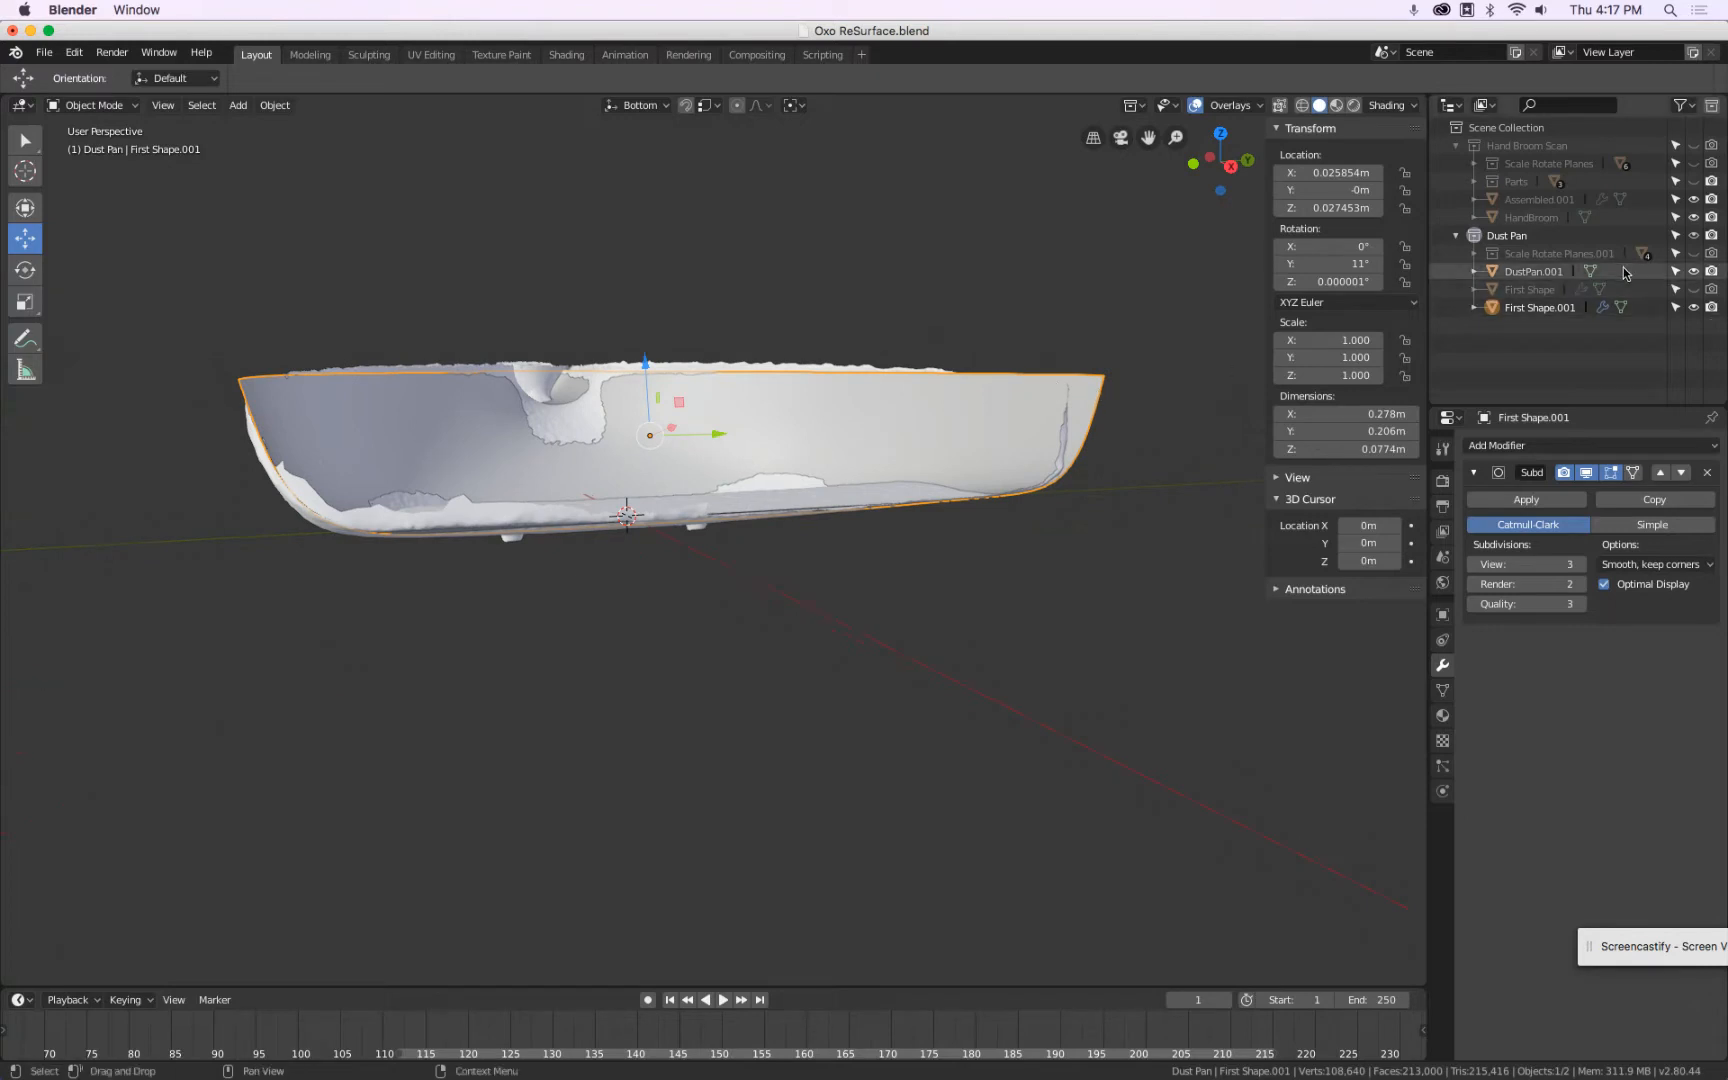
left_click(1693, 271)
middle_click_drag(961, 431, 1072, 359)
Move the two edges at the handle end of the flat bottom about 0.007 m along X toward the pan's opening.
key("Tab")
scroll(797, 373, "up", 3)
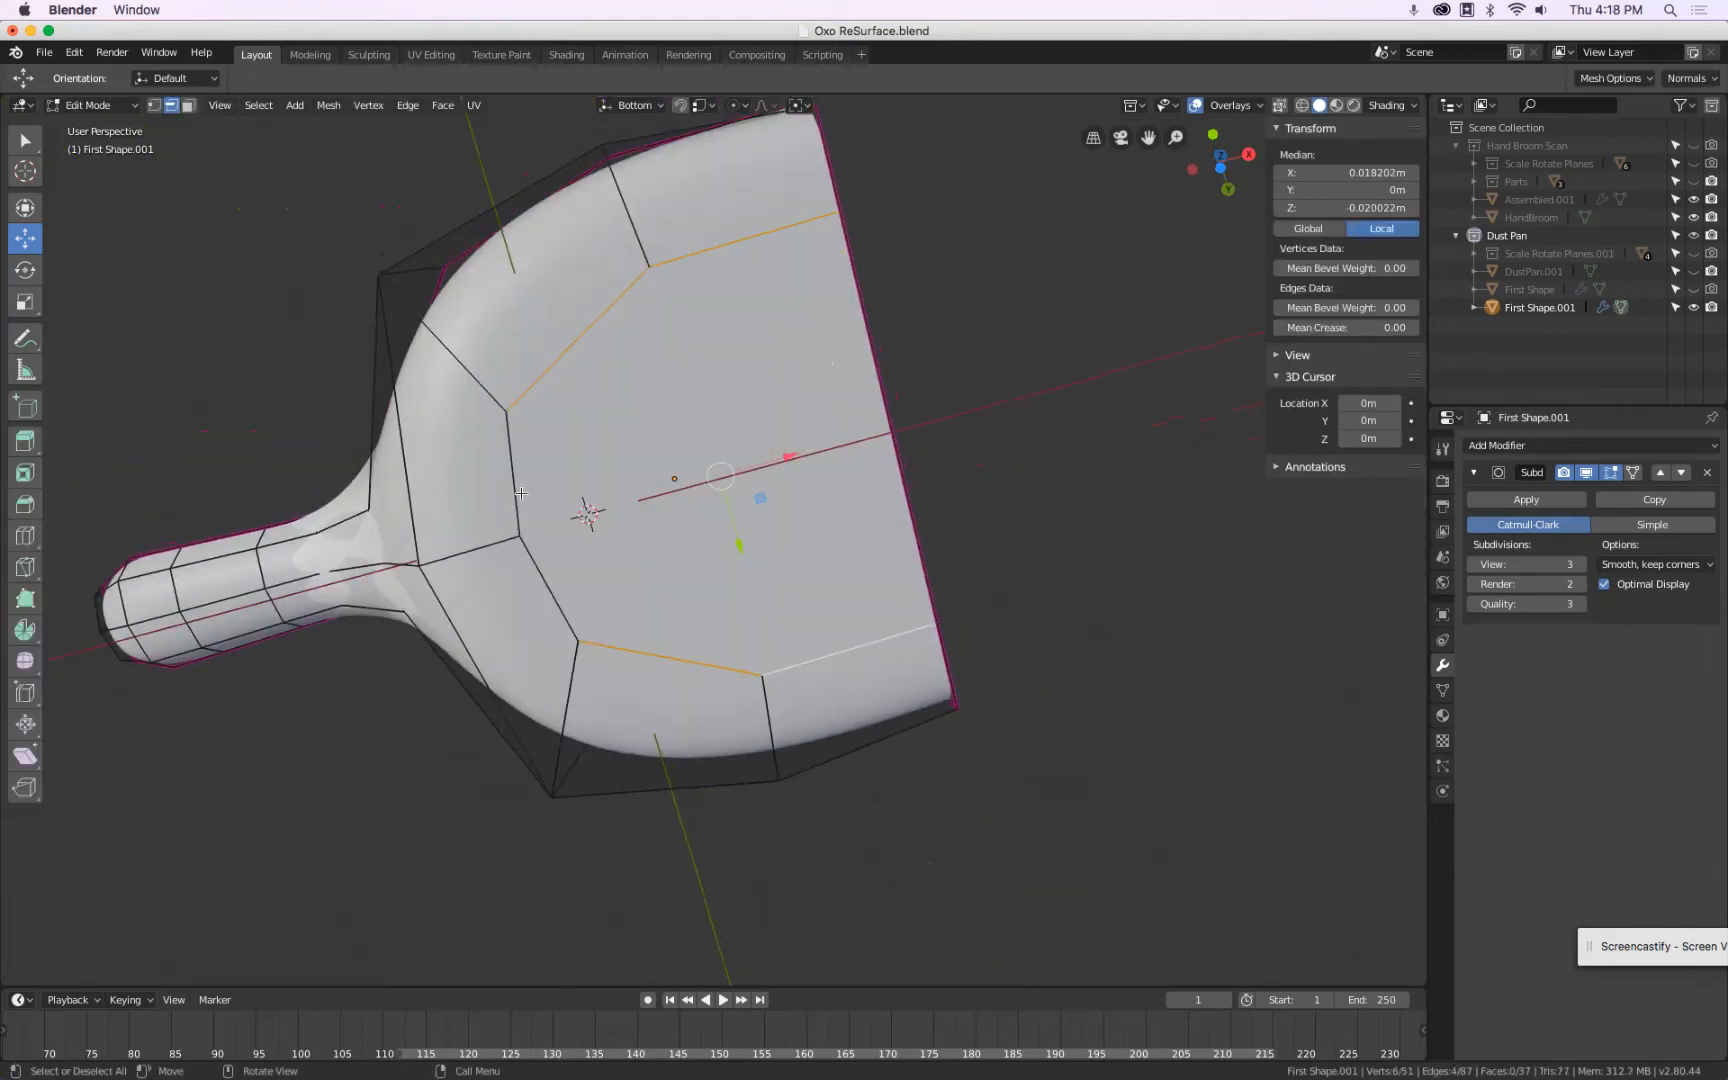
left_click(521, 493)
left_click(555, 603, "shift")
key("g")
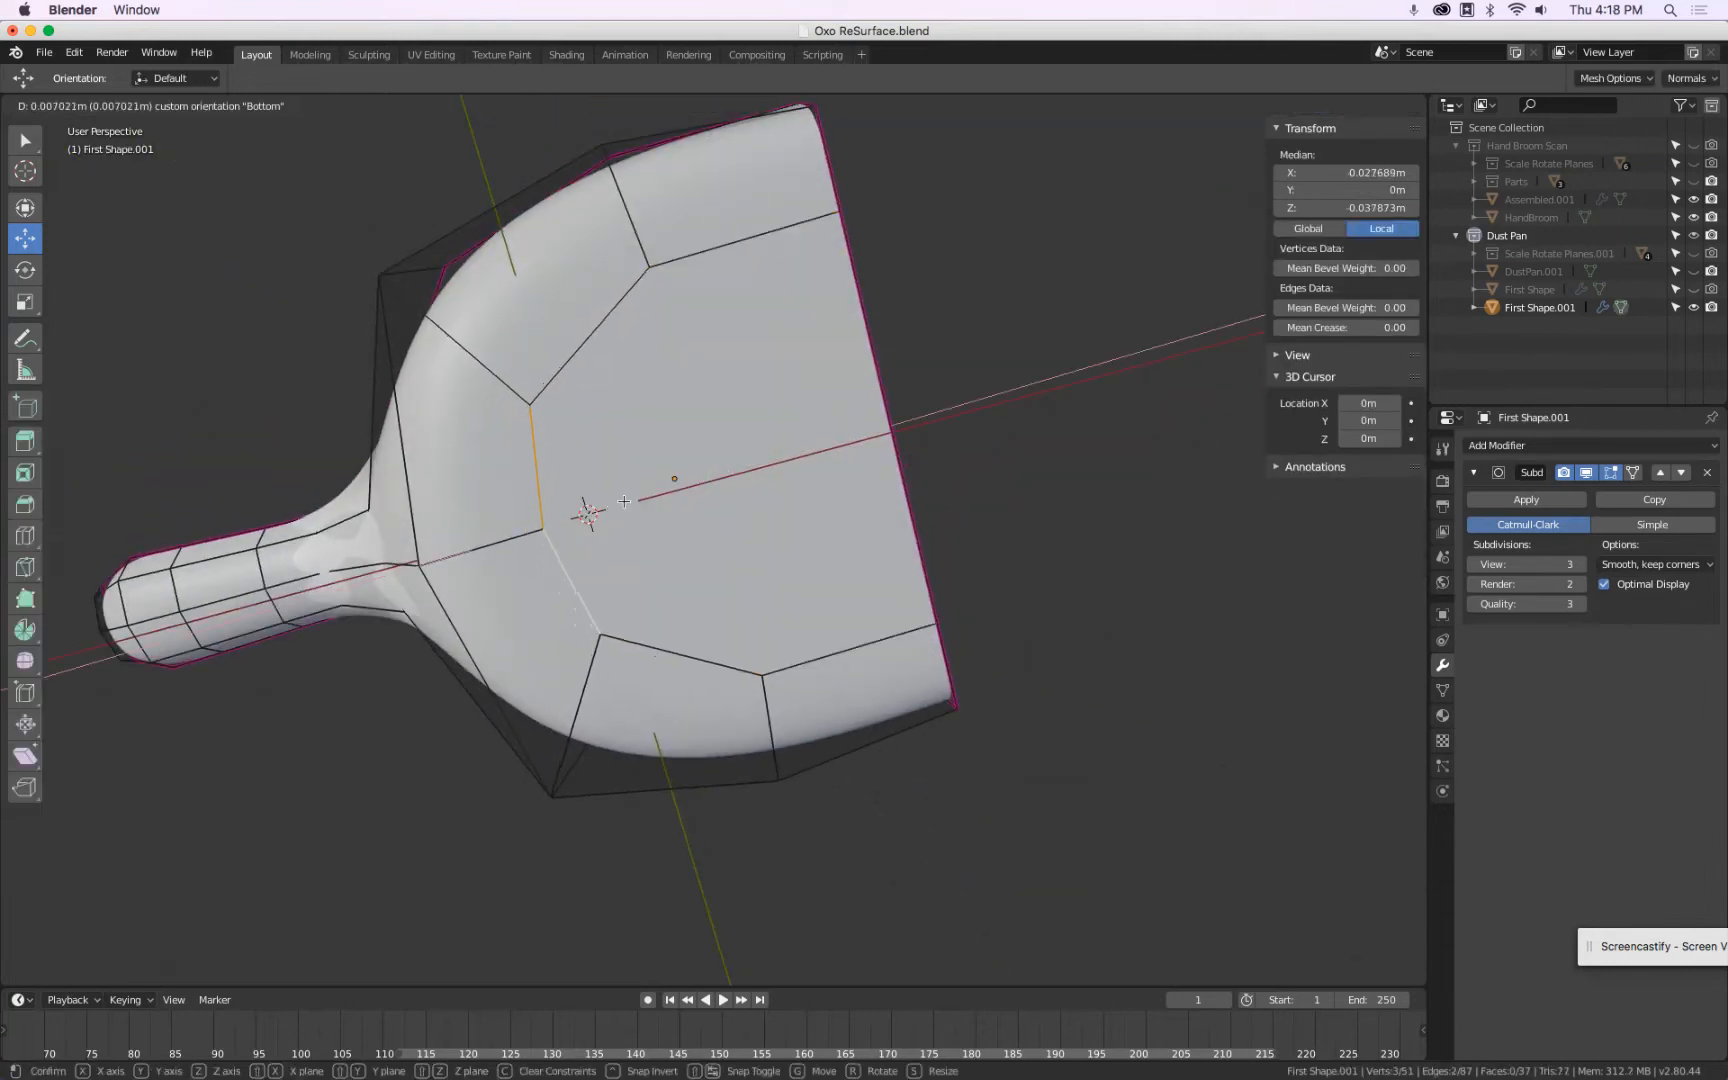
left_click(624, 501)
middle_click_drag(624, 501, 537, 607)
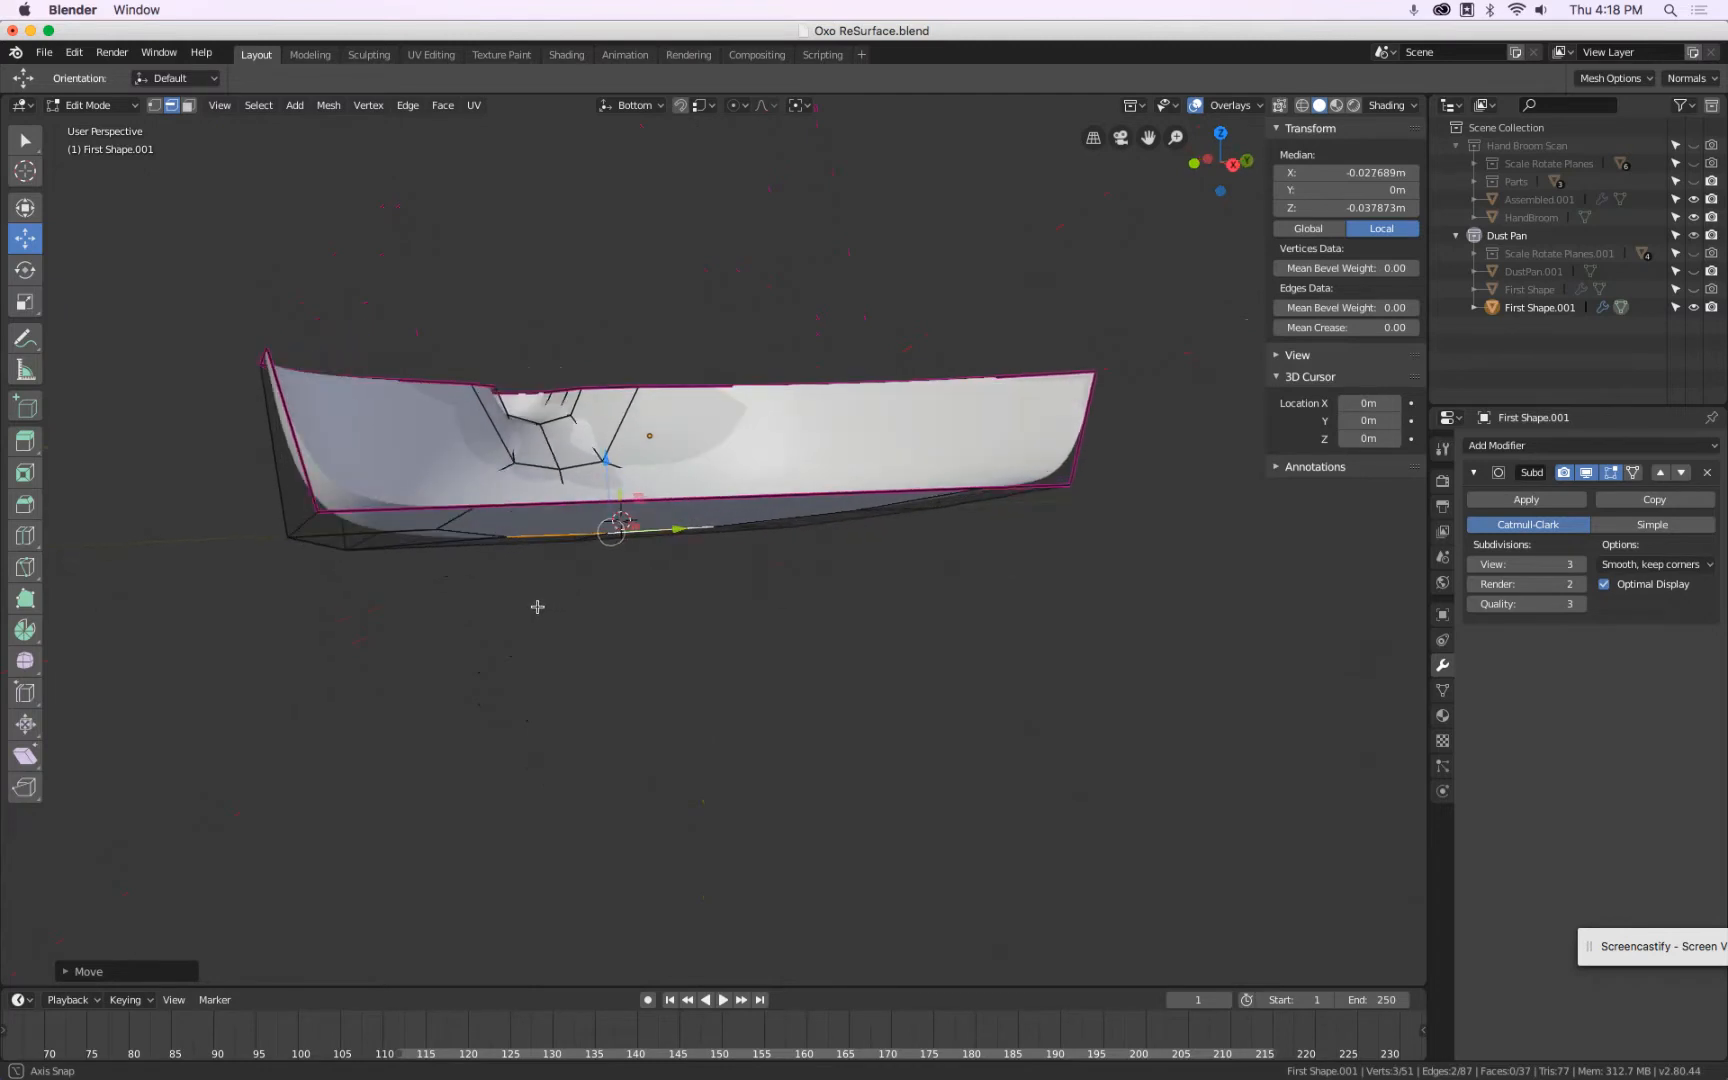
Return to Object Mode and toggle the DustPan.001 scan repeatedly to compare its profile with the model.
key("Tab")
middle_click_drag(425, 555, 447, 563)
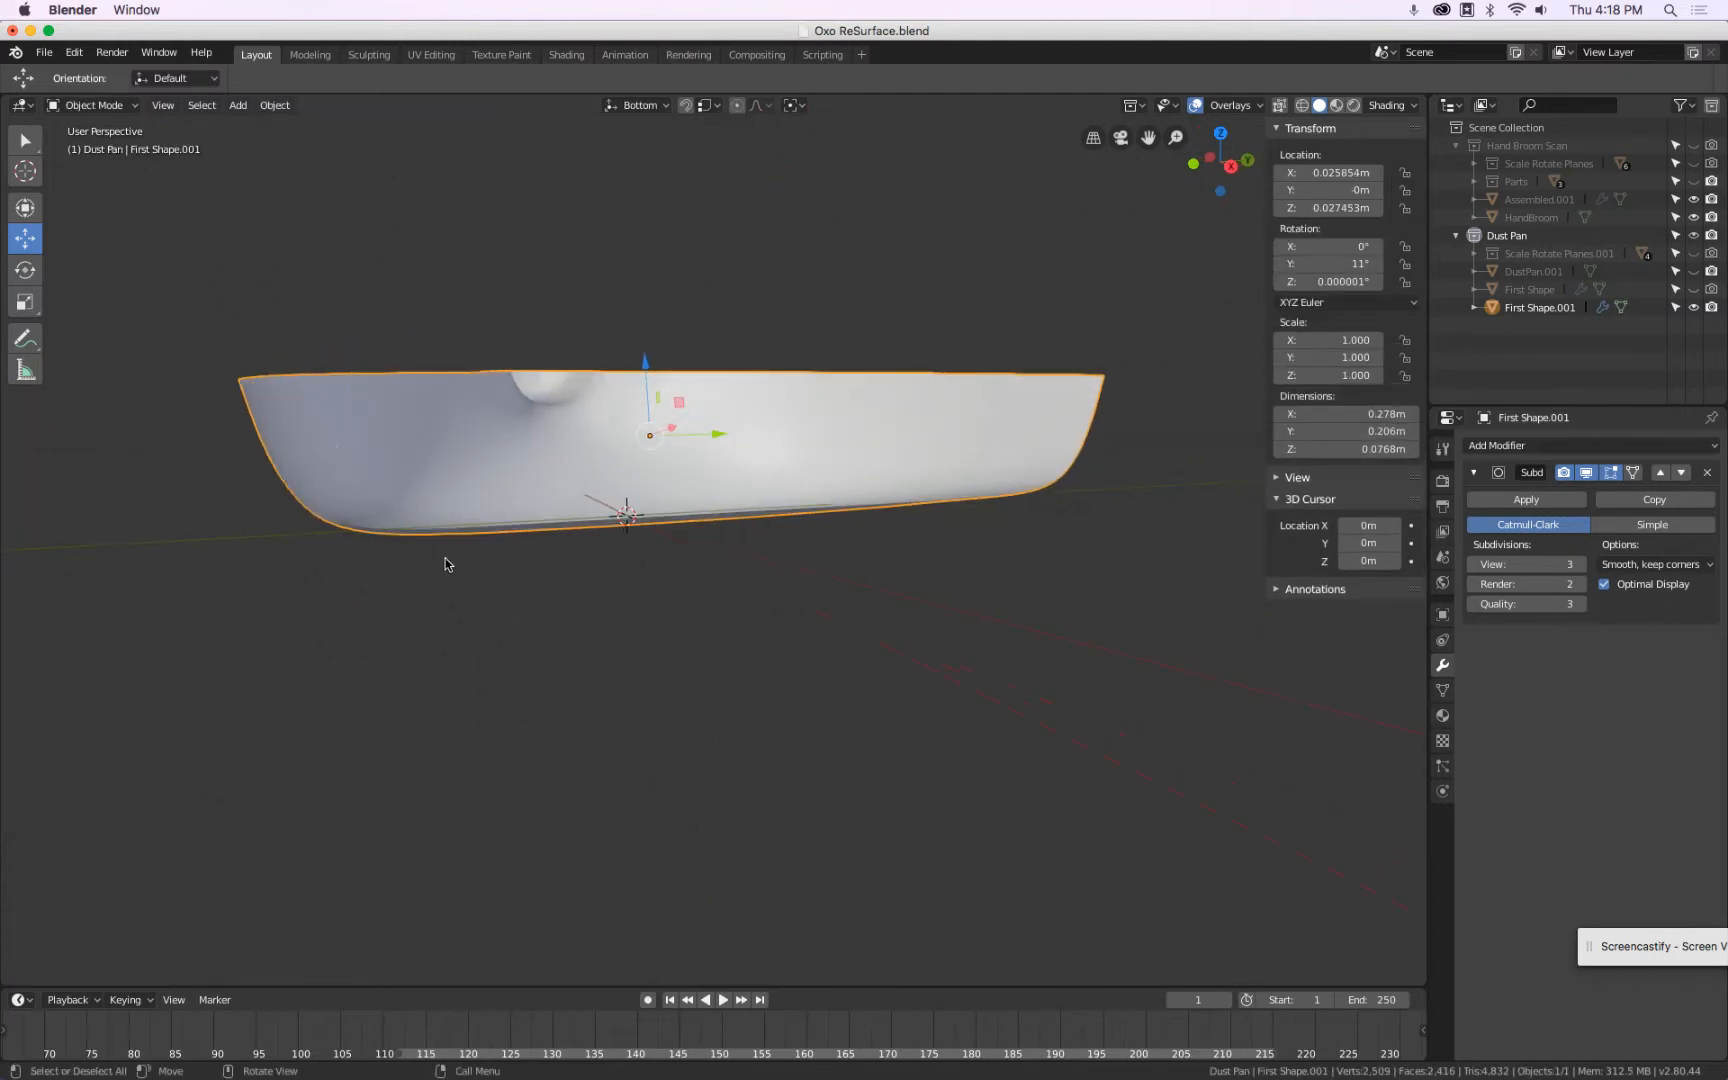
left_click(1694, 270)
left_click(1694, 270)
left_click(1694, 270)
left_click(1694, 270)
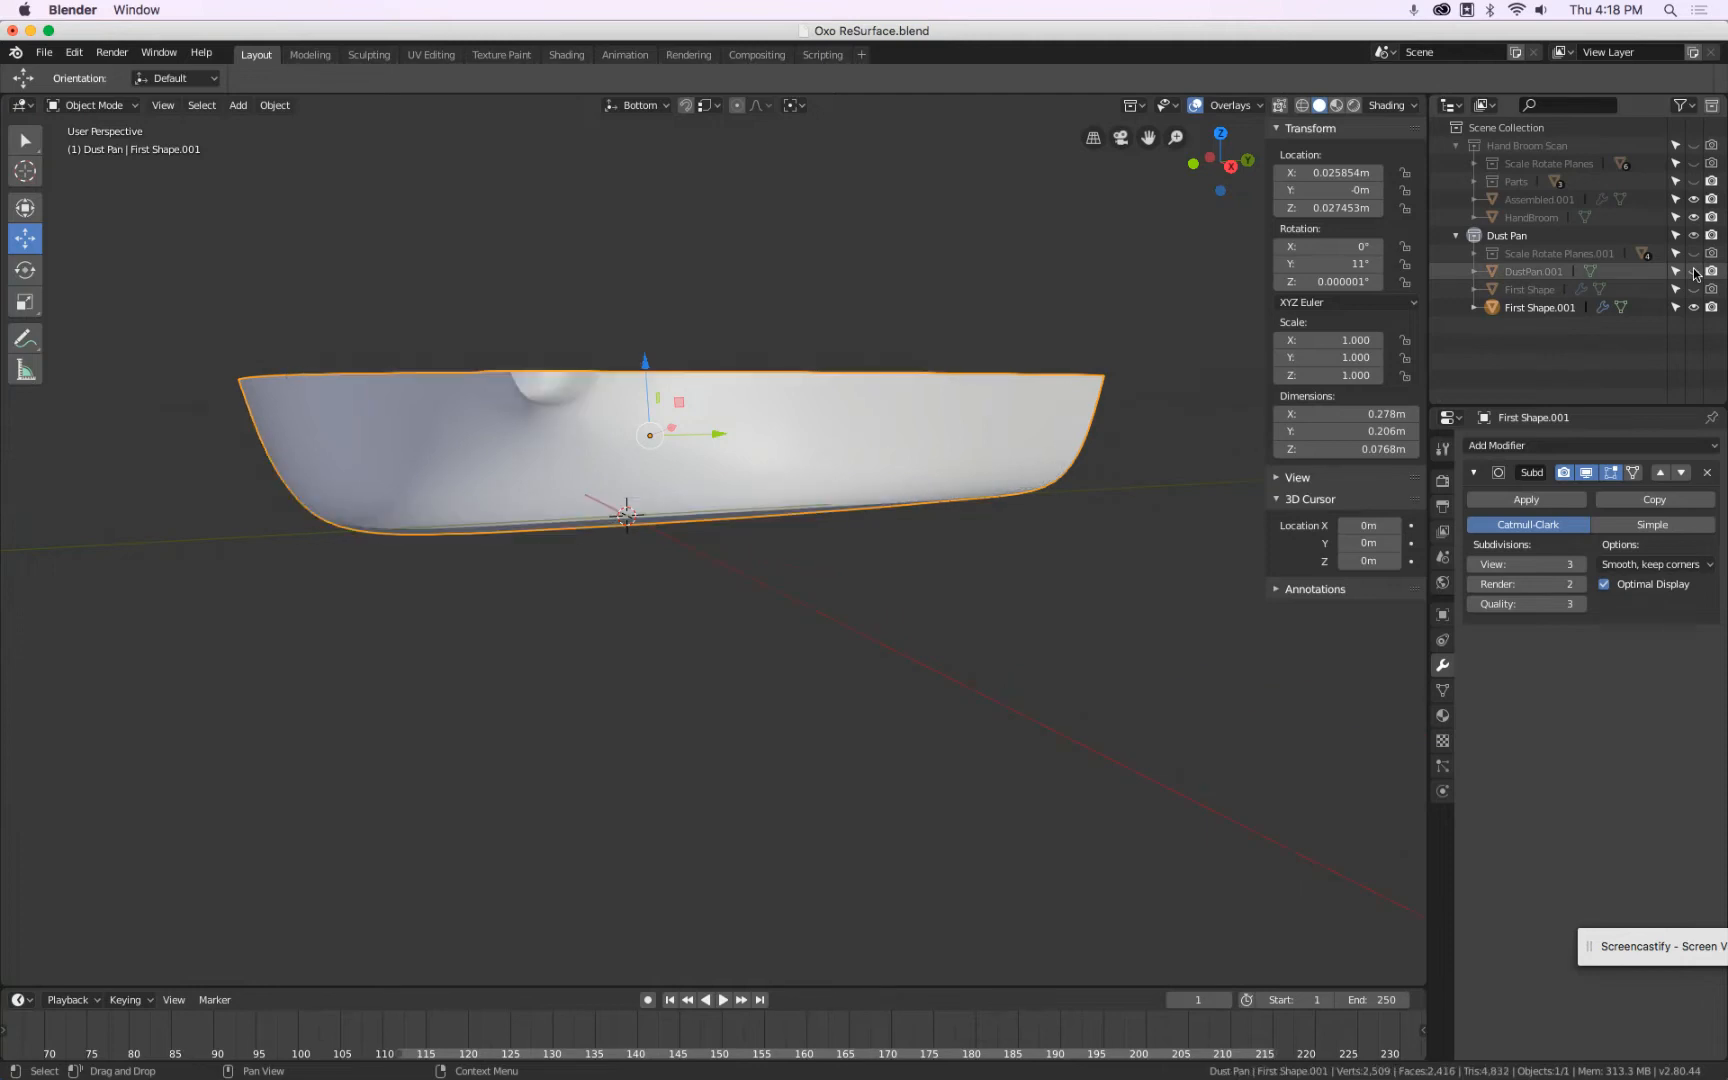
left_click(1694, 270)
left_click(1694, 270)
left_click(1694, 270)
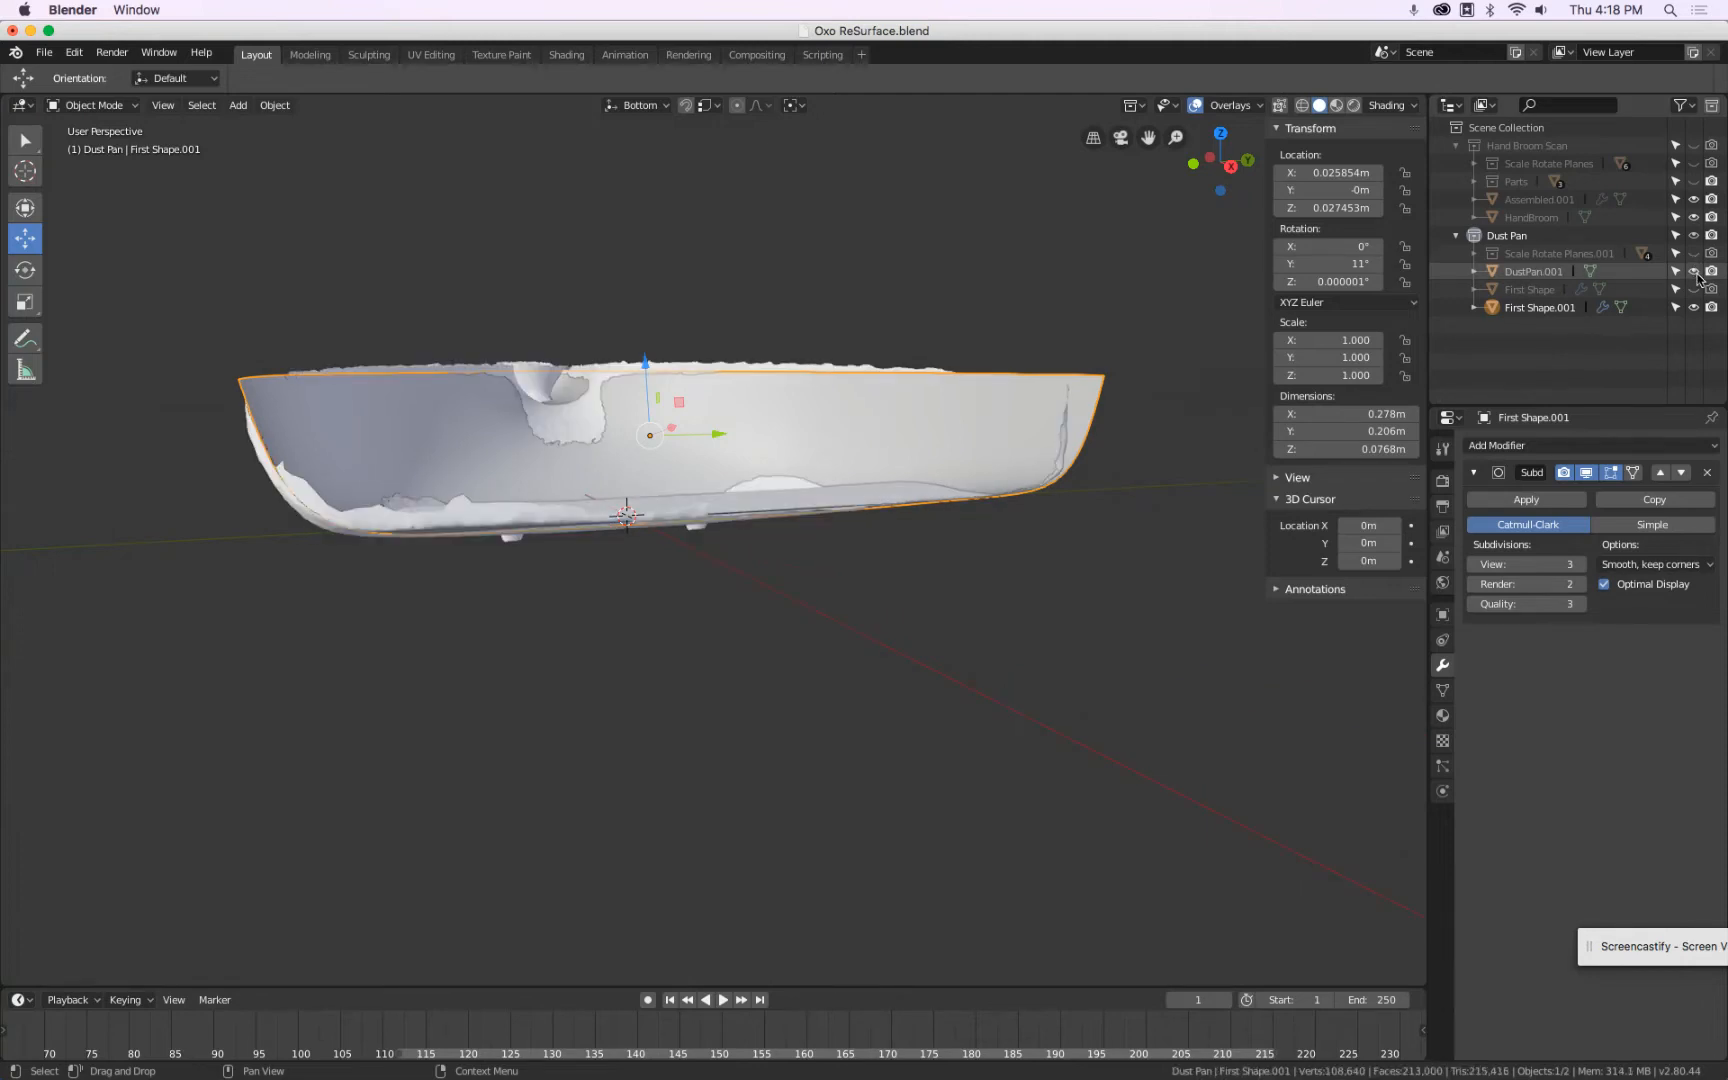
Inspect the DustPan.001 scan with First Shape.001 hidden, and restore the model with the scan hidden.
left_click(1694, 307)
middle_click_drag(700, 420, 850, 390)
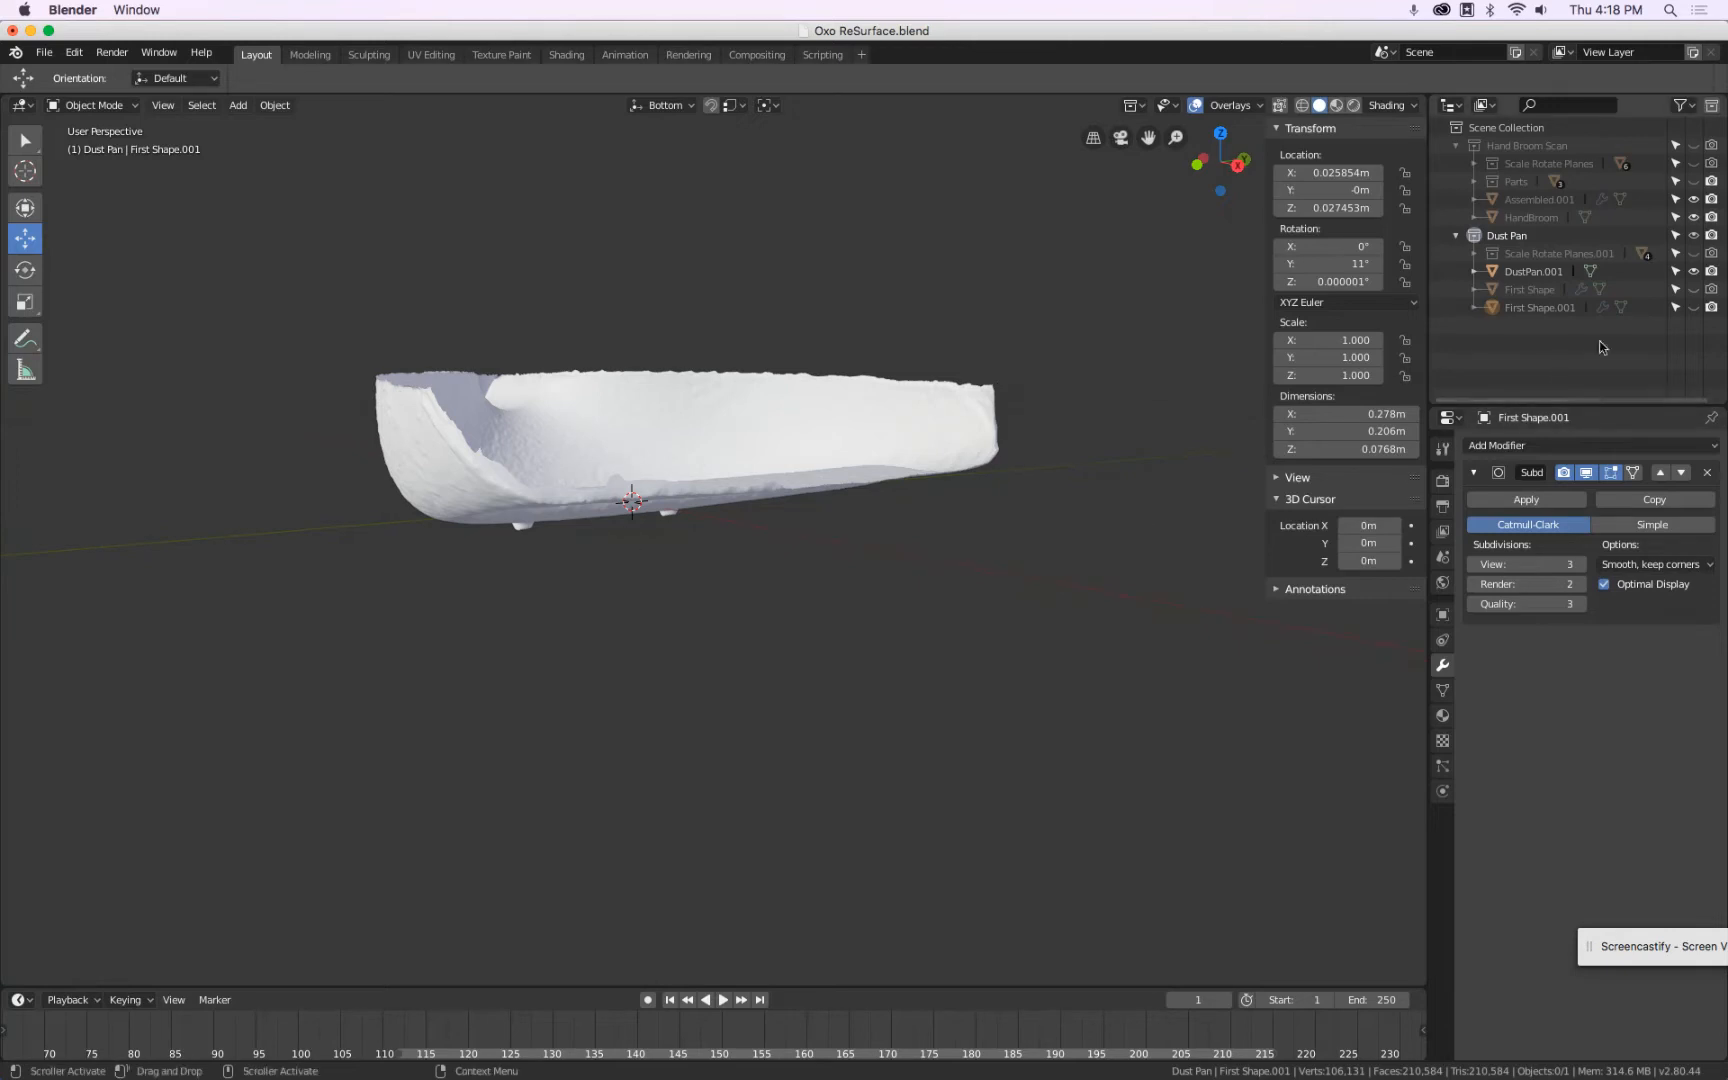
left_click(1693, 307)
left_click(1693, 271)
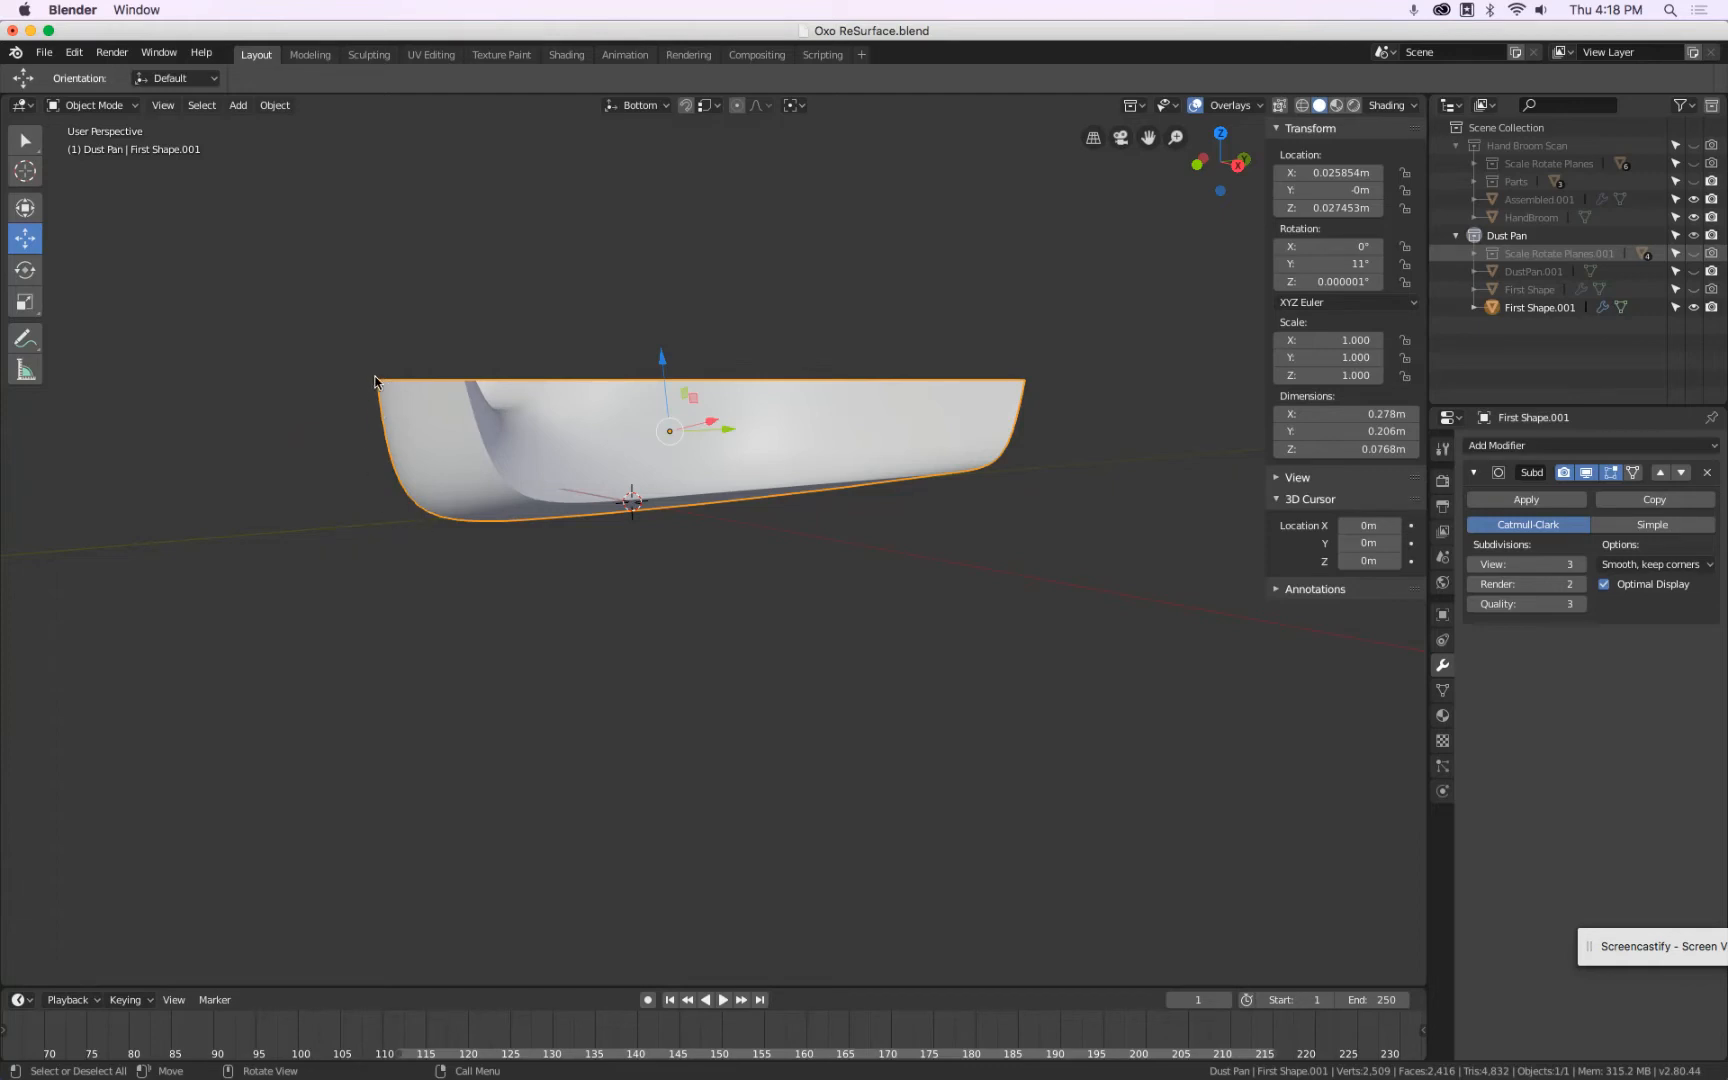
Examine in Edit Mode how the lower side edges of the control cage shape the side walls, from below and from the opening.
key("Tab")
middle_click_drag(339, 478, 377, 303)
left_click(384, 449)
key("ctrl+KP_7")
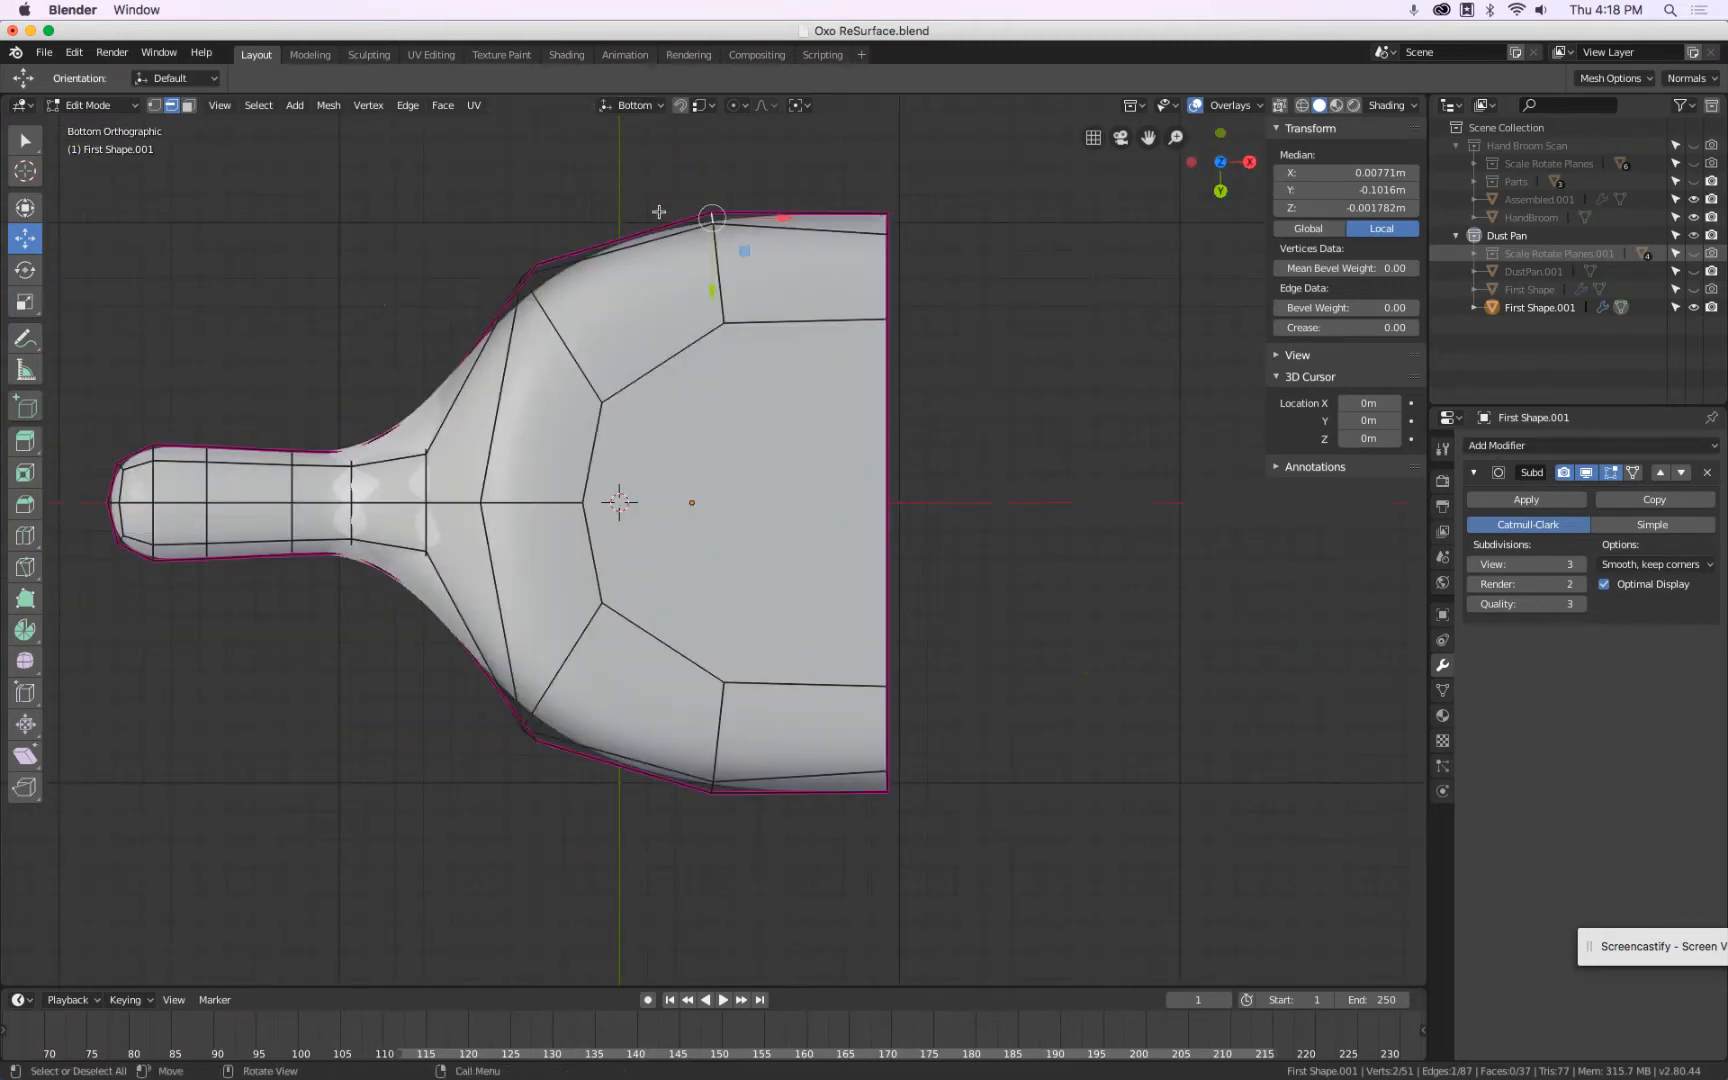
scroll(700, 225, "up", 5)
left_click(838, 270)
scroll(851, 272, "down", 2)
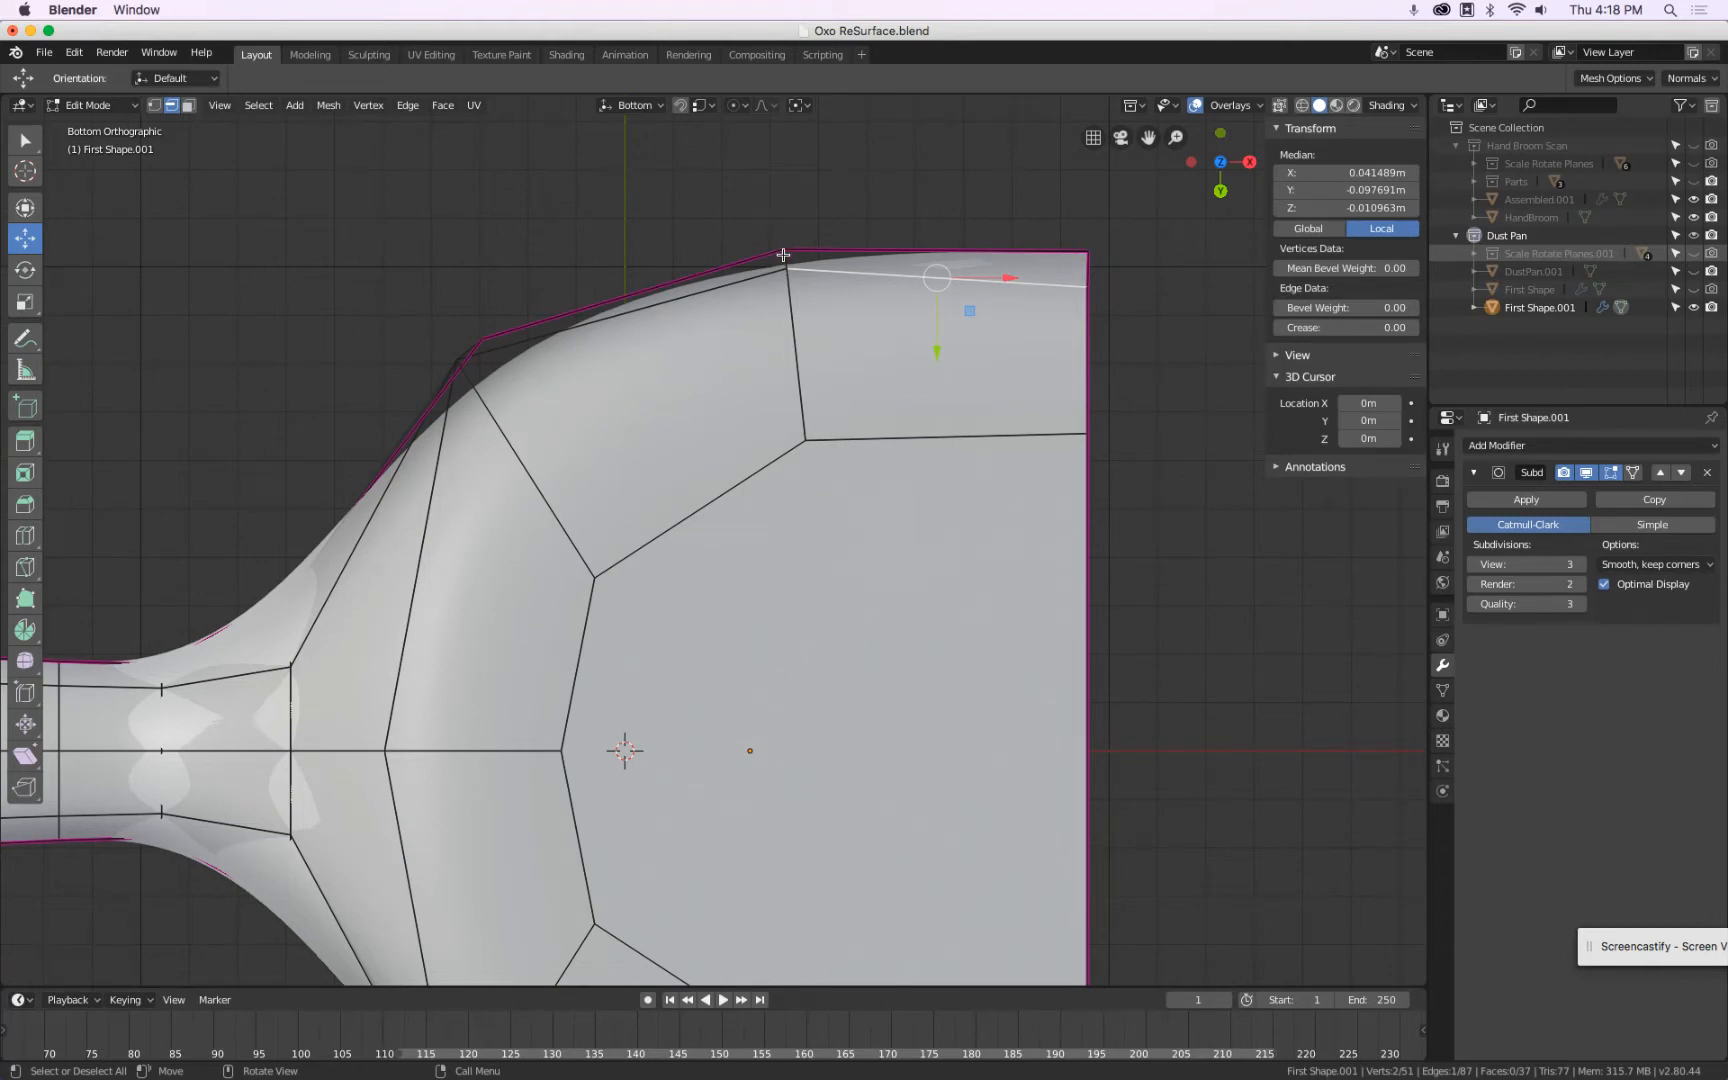
scroll(783, 255, "down", 3)
middle_click_drag(783, 255, 663, 452)
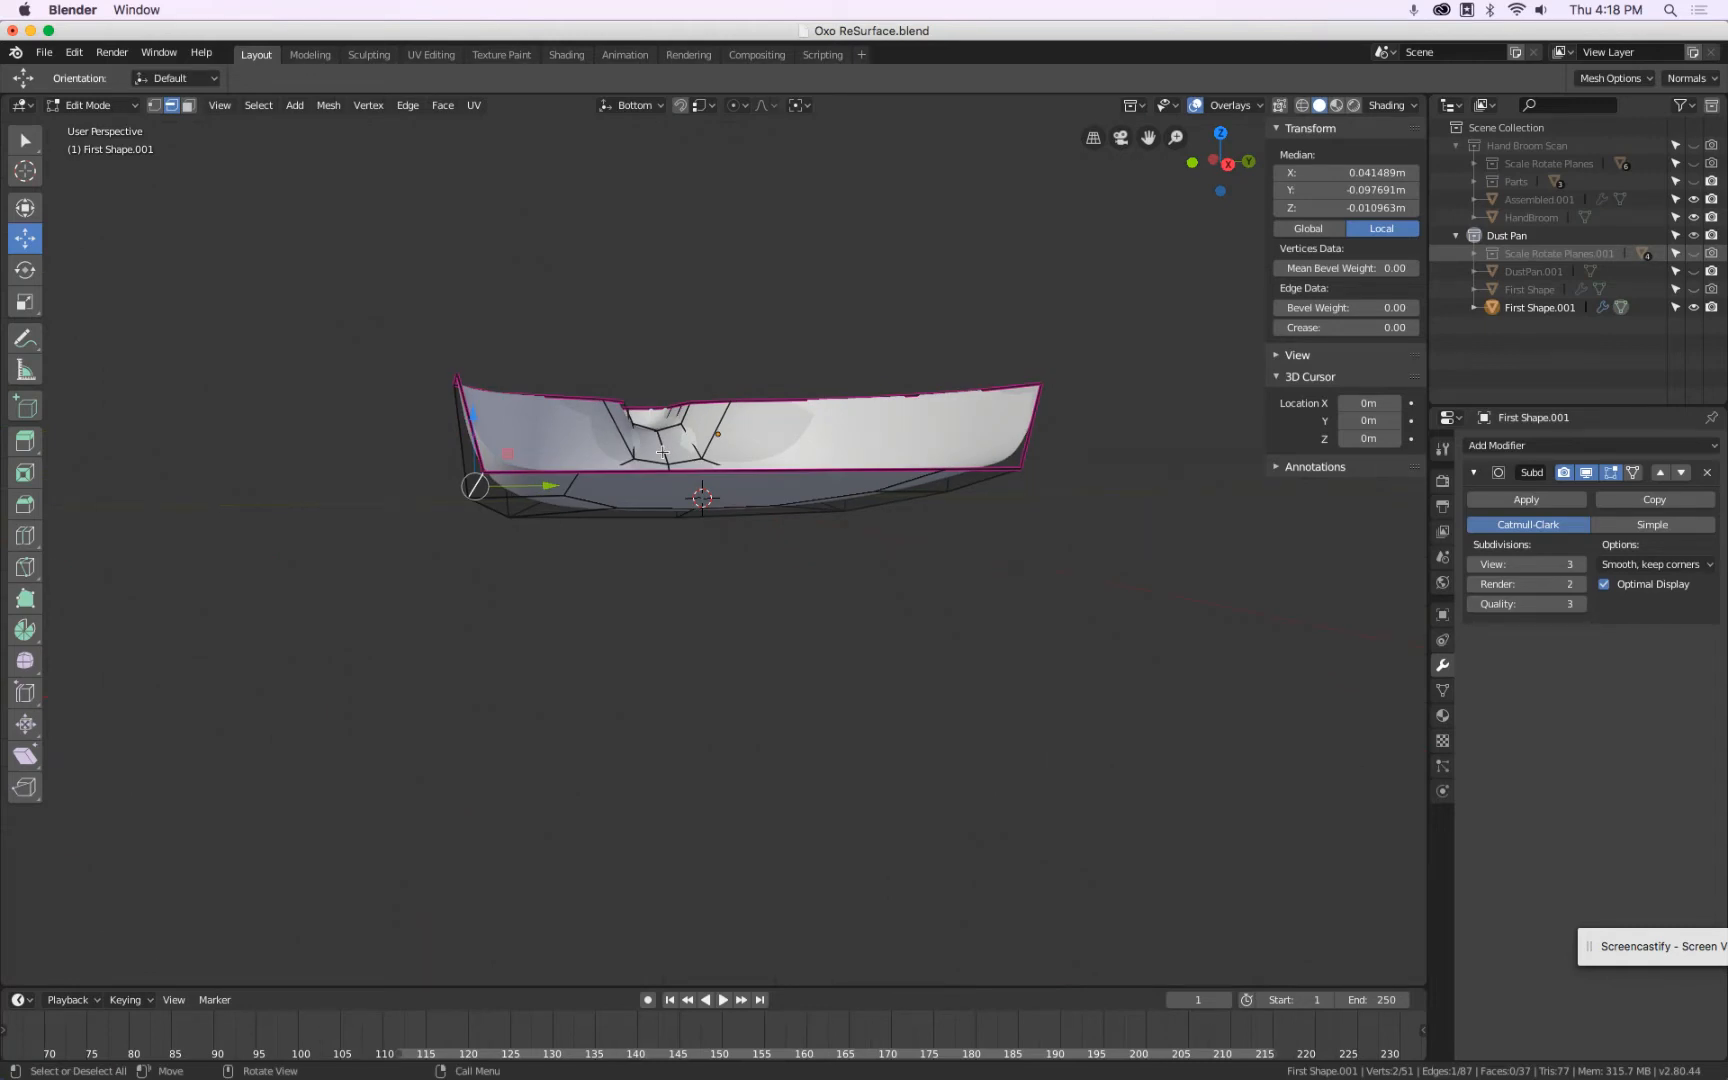
middle_click_drag(526, 567, 700, 463)
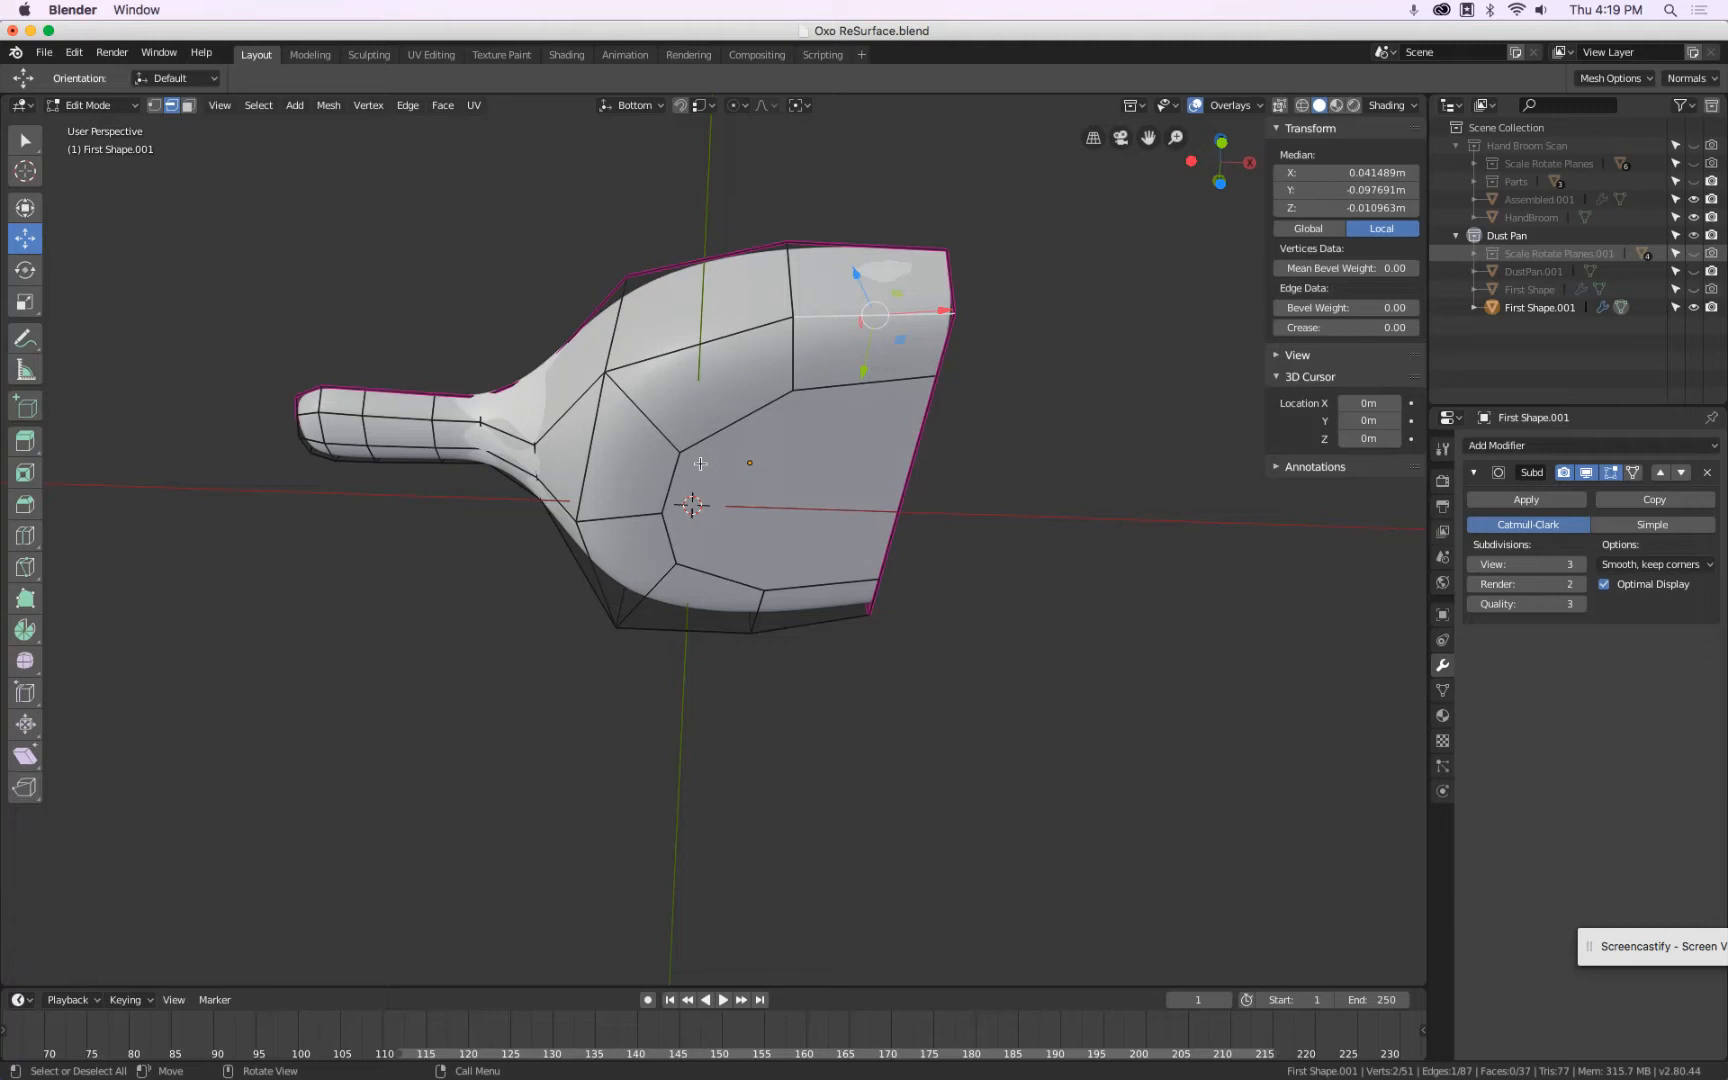
middle_click_drag(700, 463, 562, 497)
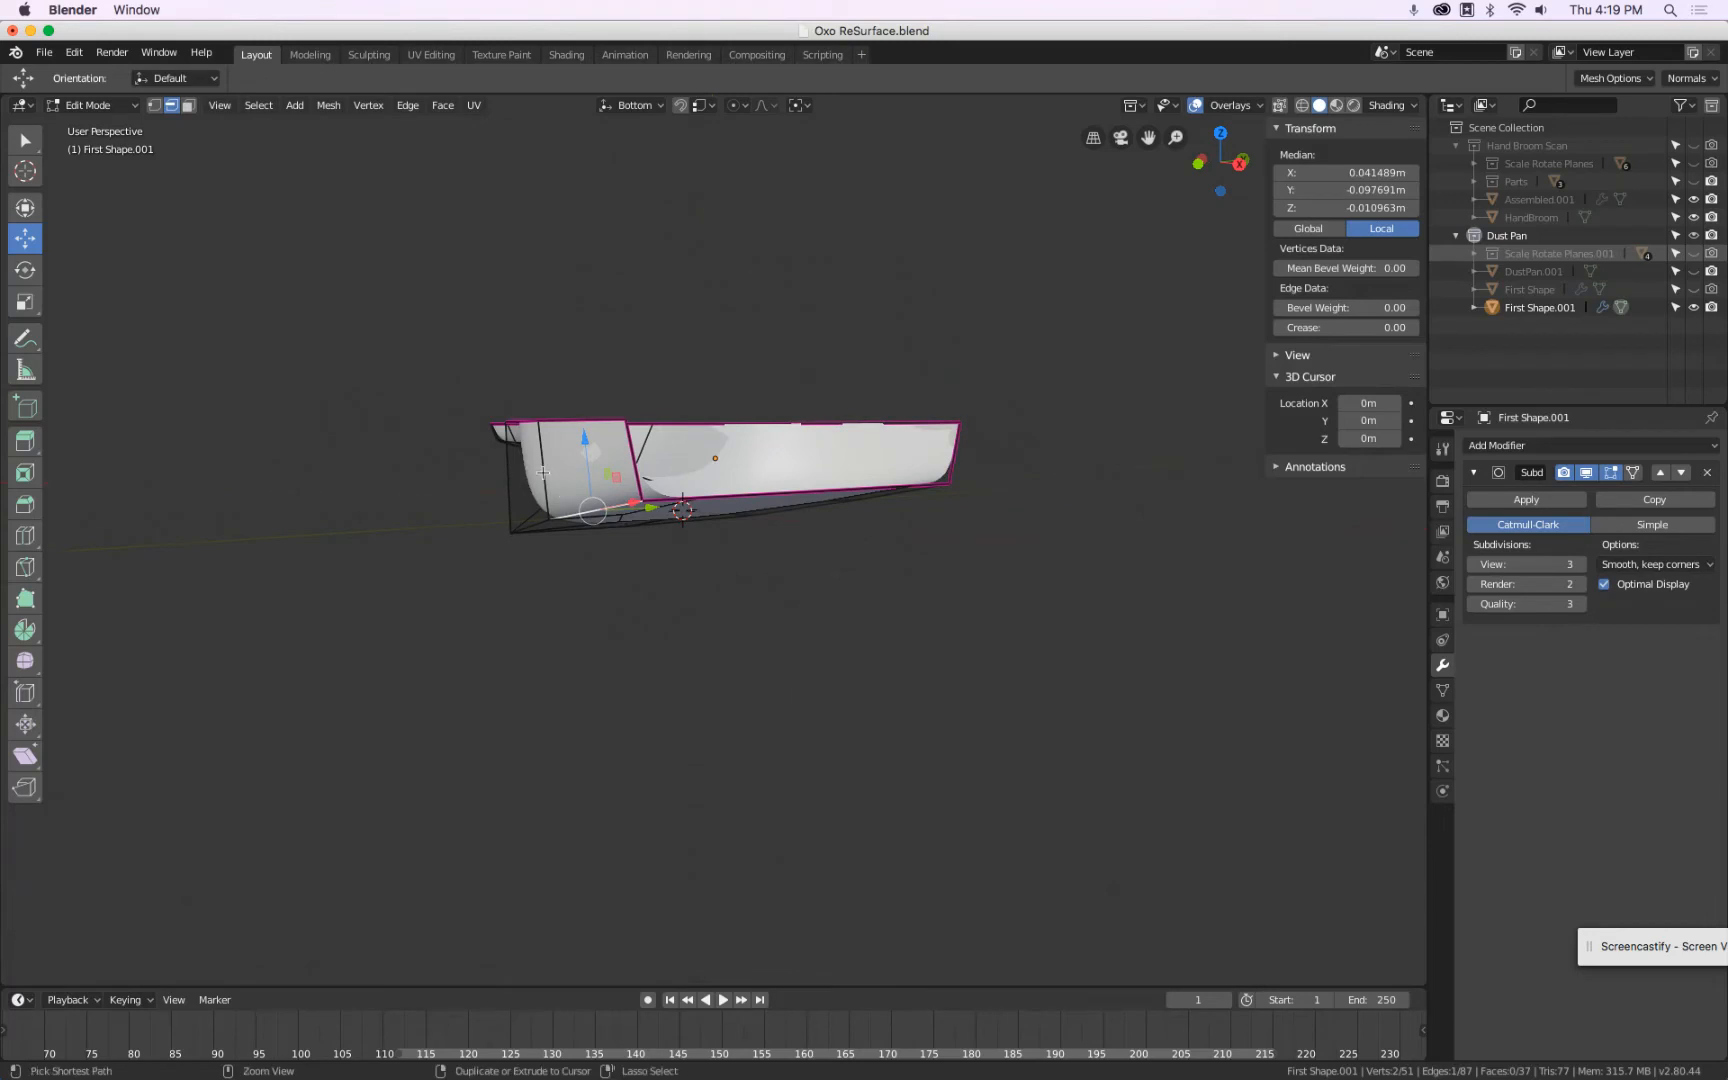
Add one horizontal loop cut midway up the side walls and handle, without sliding it.
key("ctrl+r")
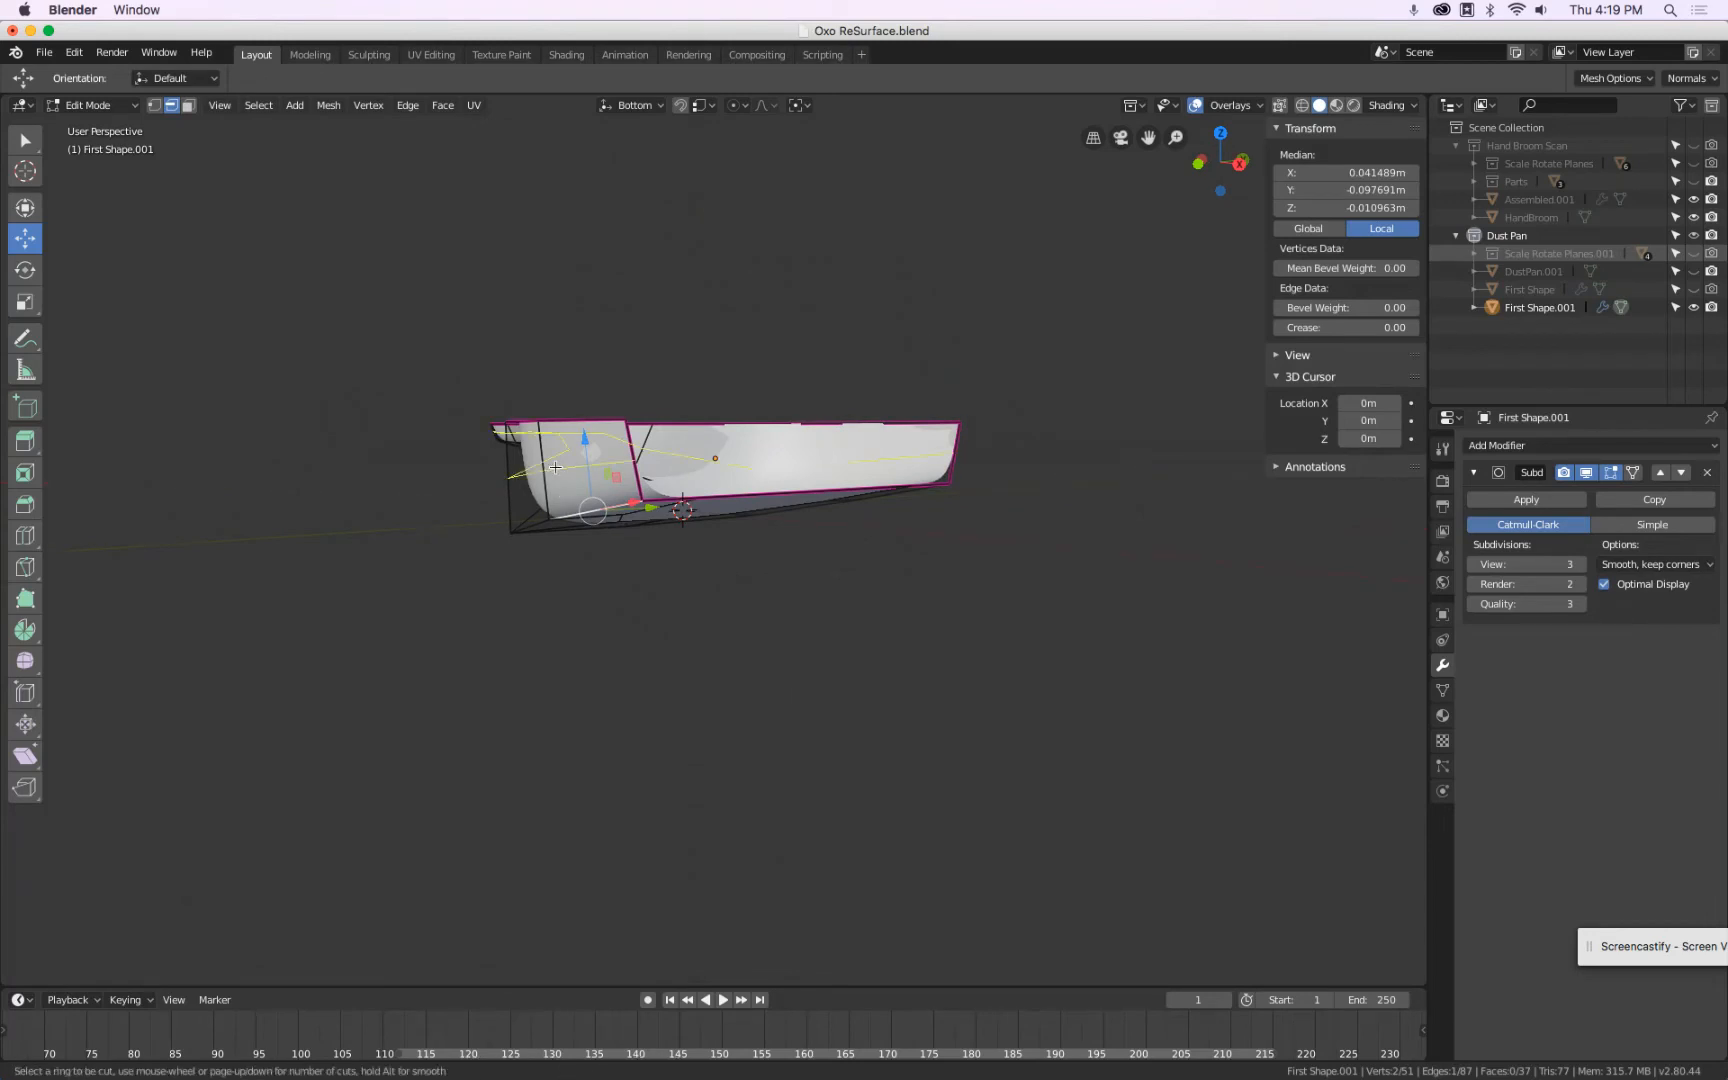
left_click(555, 467)
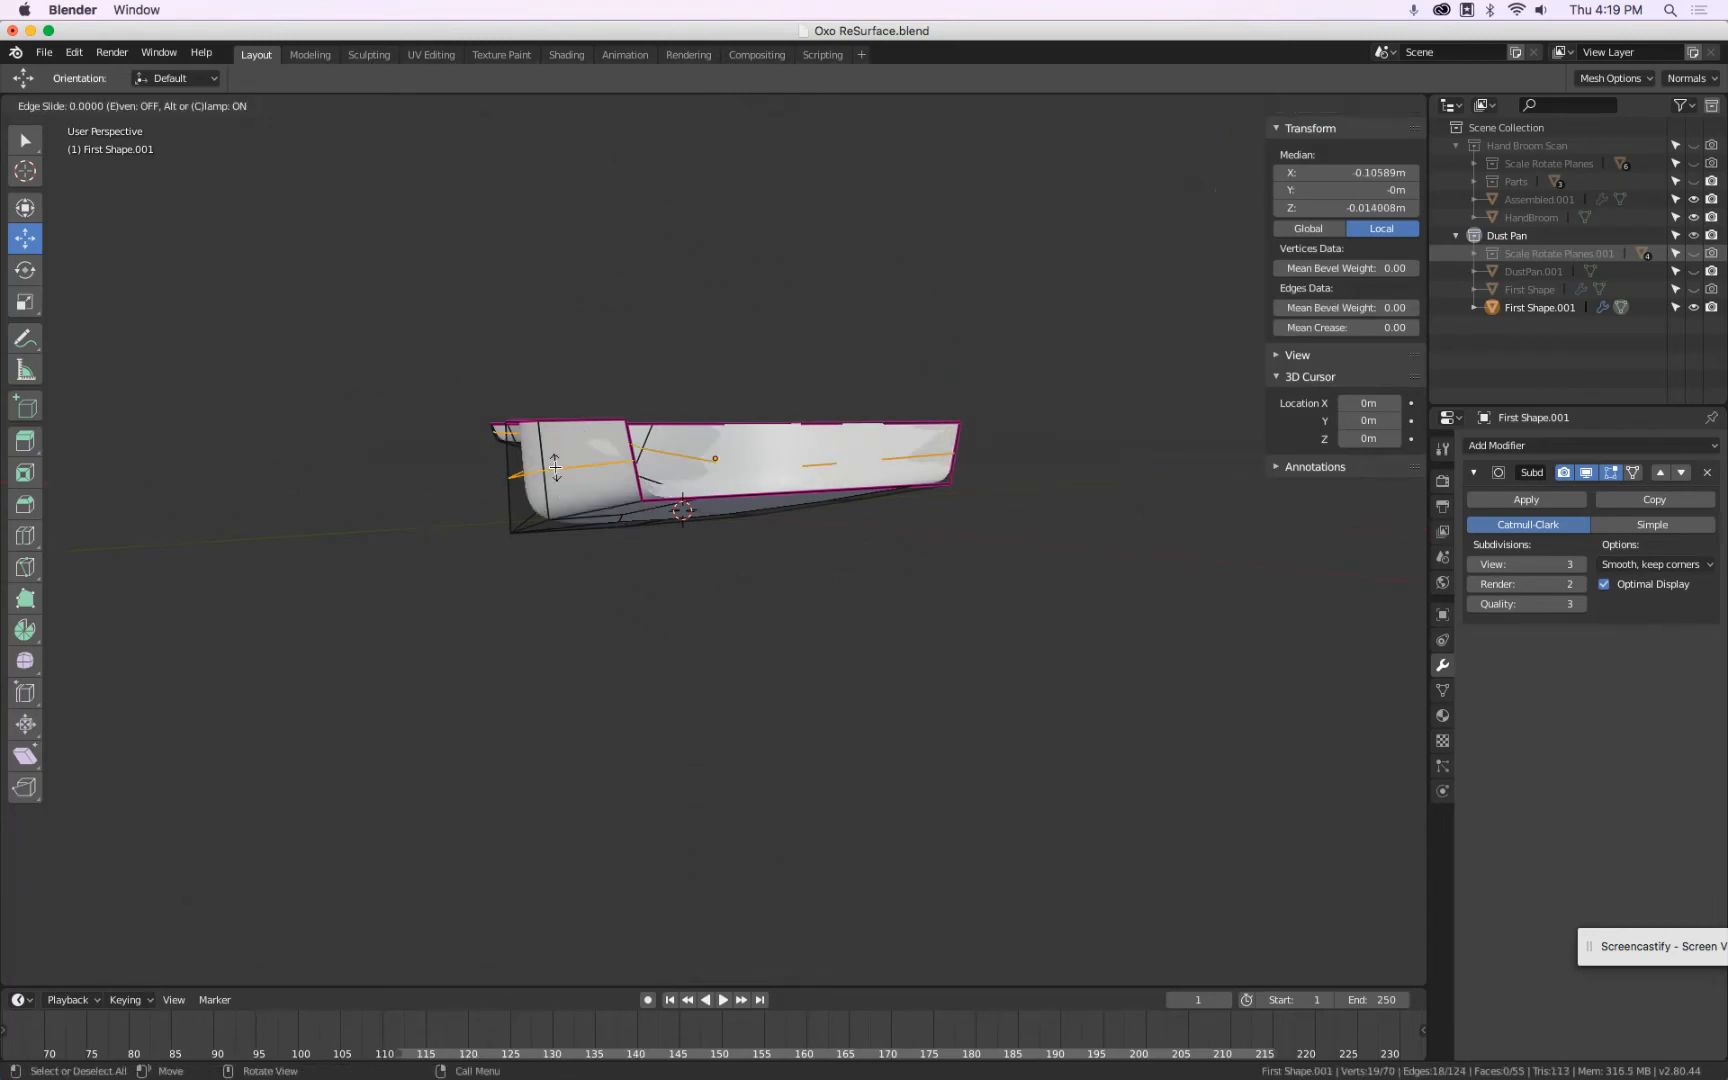
left_click(555, 467)
scroll(554, 463, "up", 8)
scroll(560, 470, "down", 3)
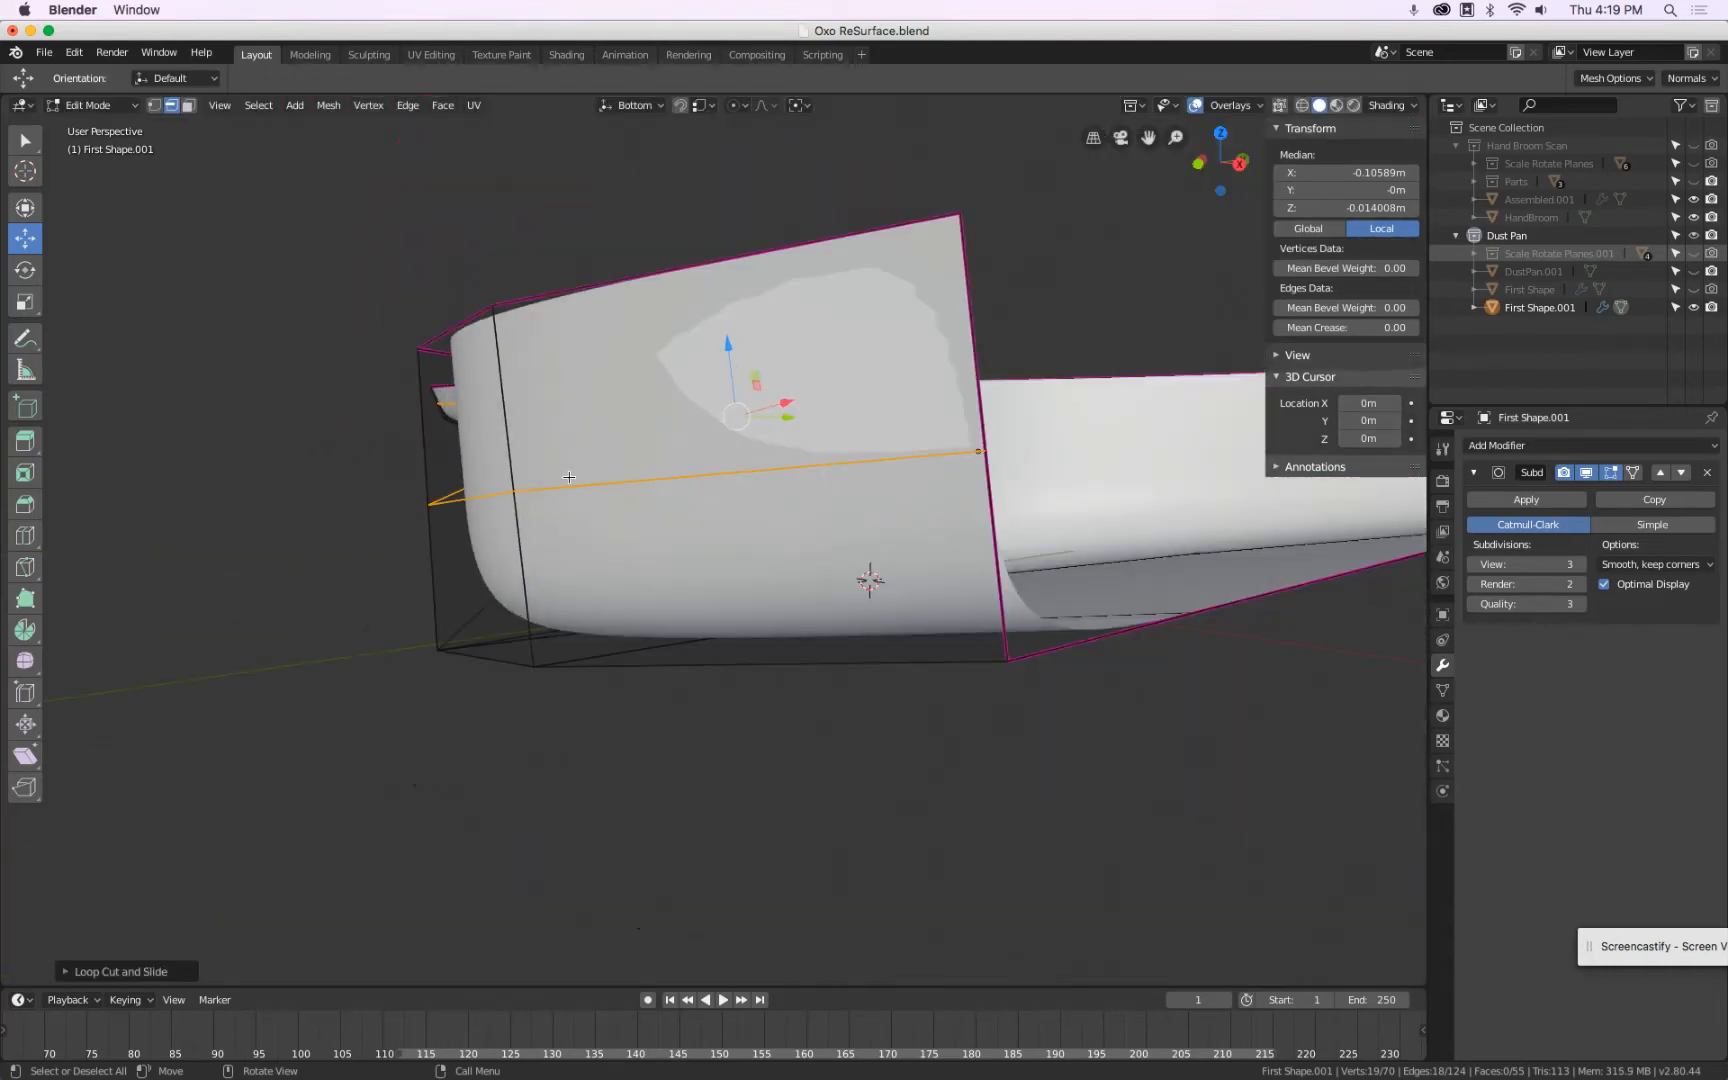
middle_click_drag(494, 436, 472, 481)
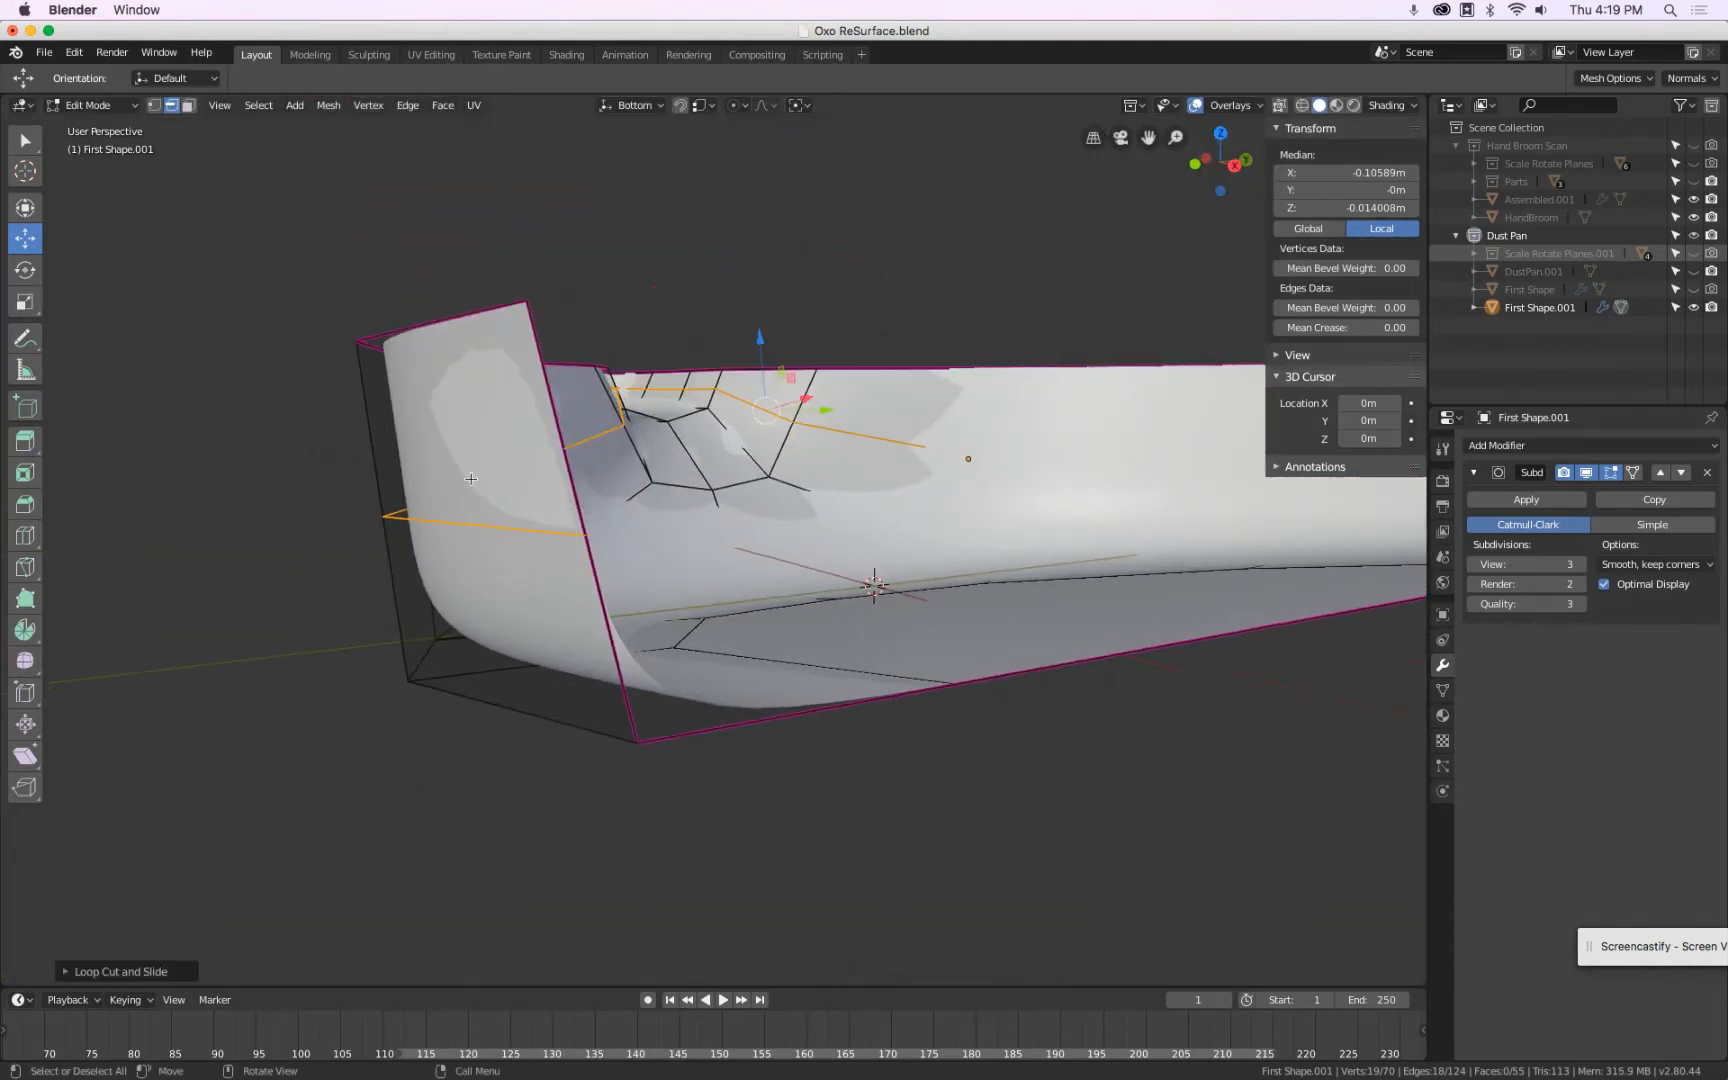
left_click(472, 481)
key("ctrl+r")
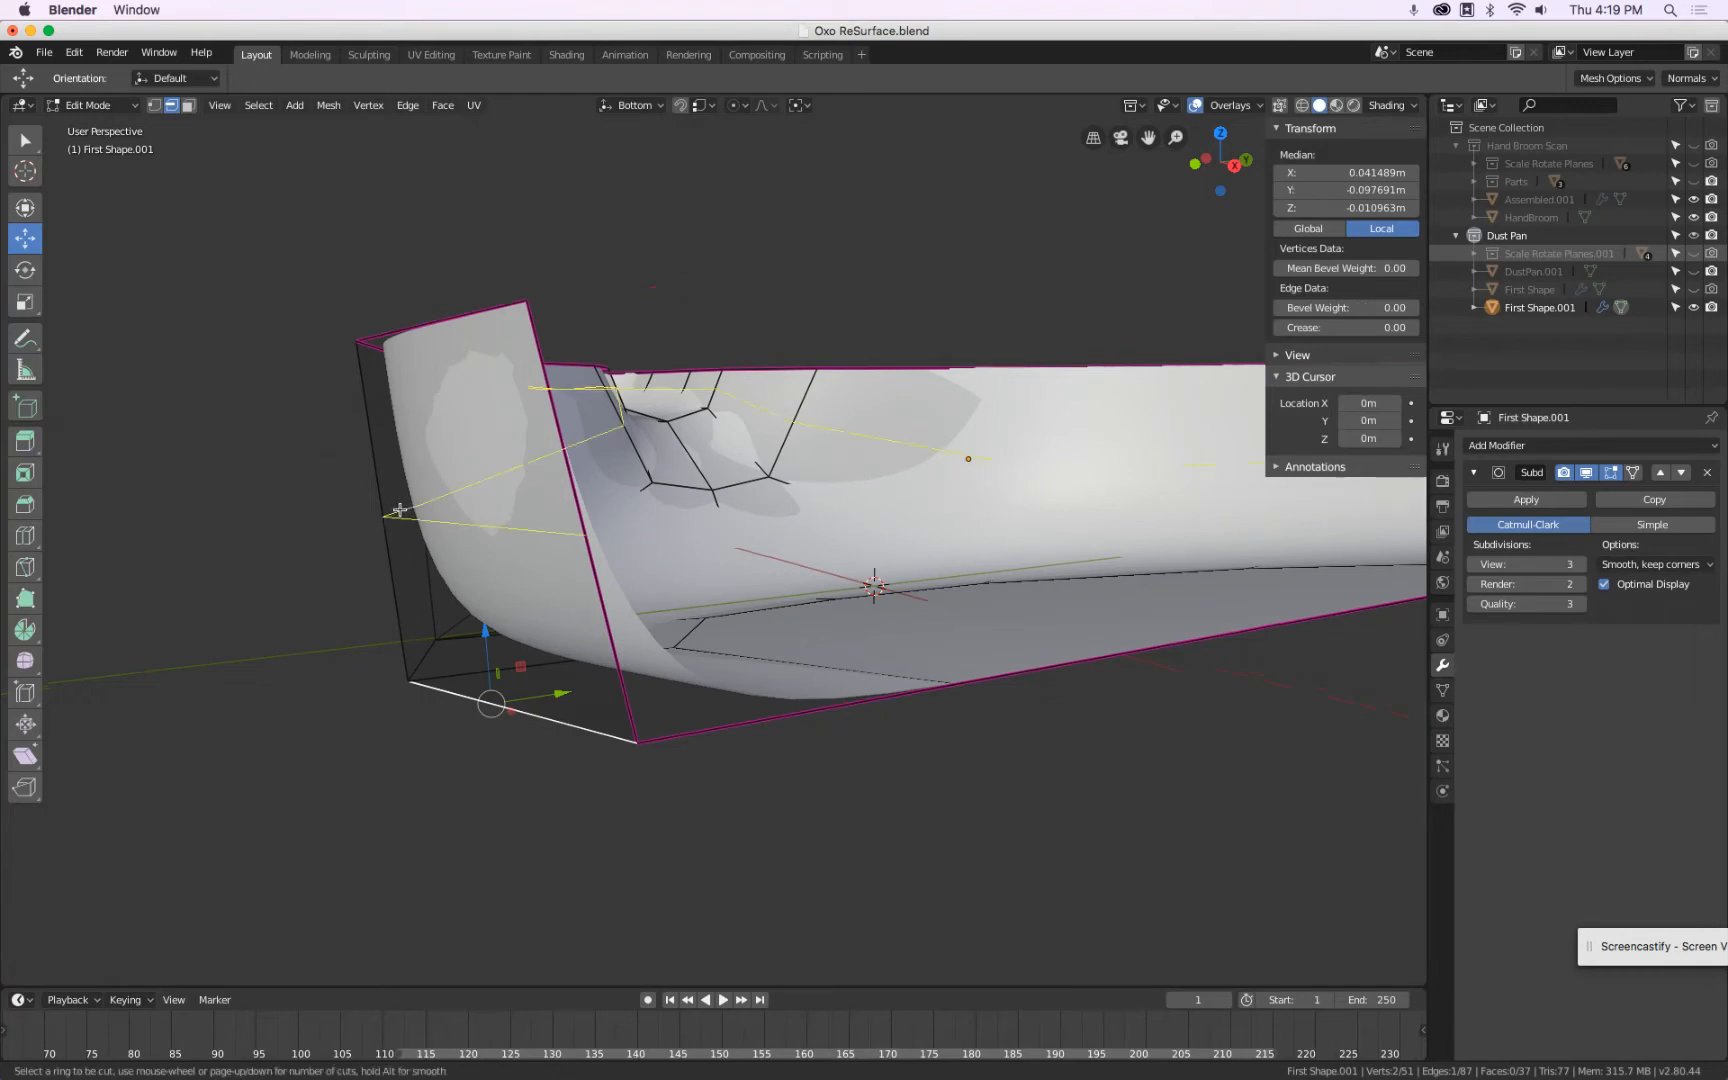
left_click(400, 511)
left_click(400, 511)
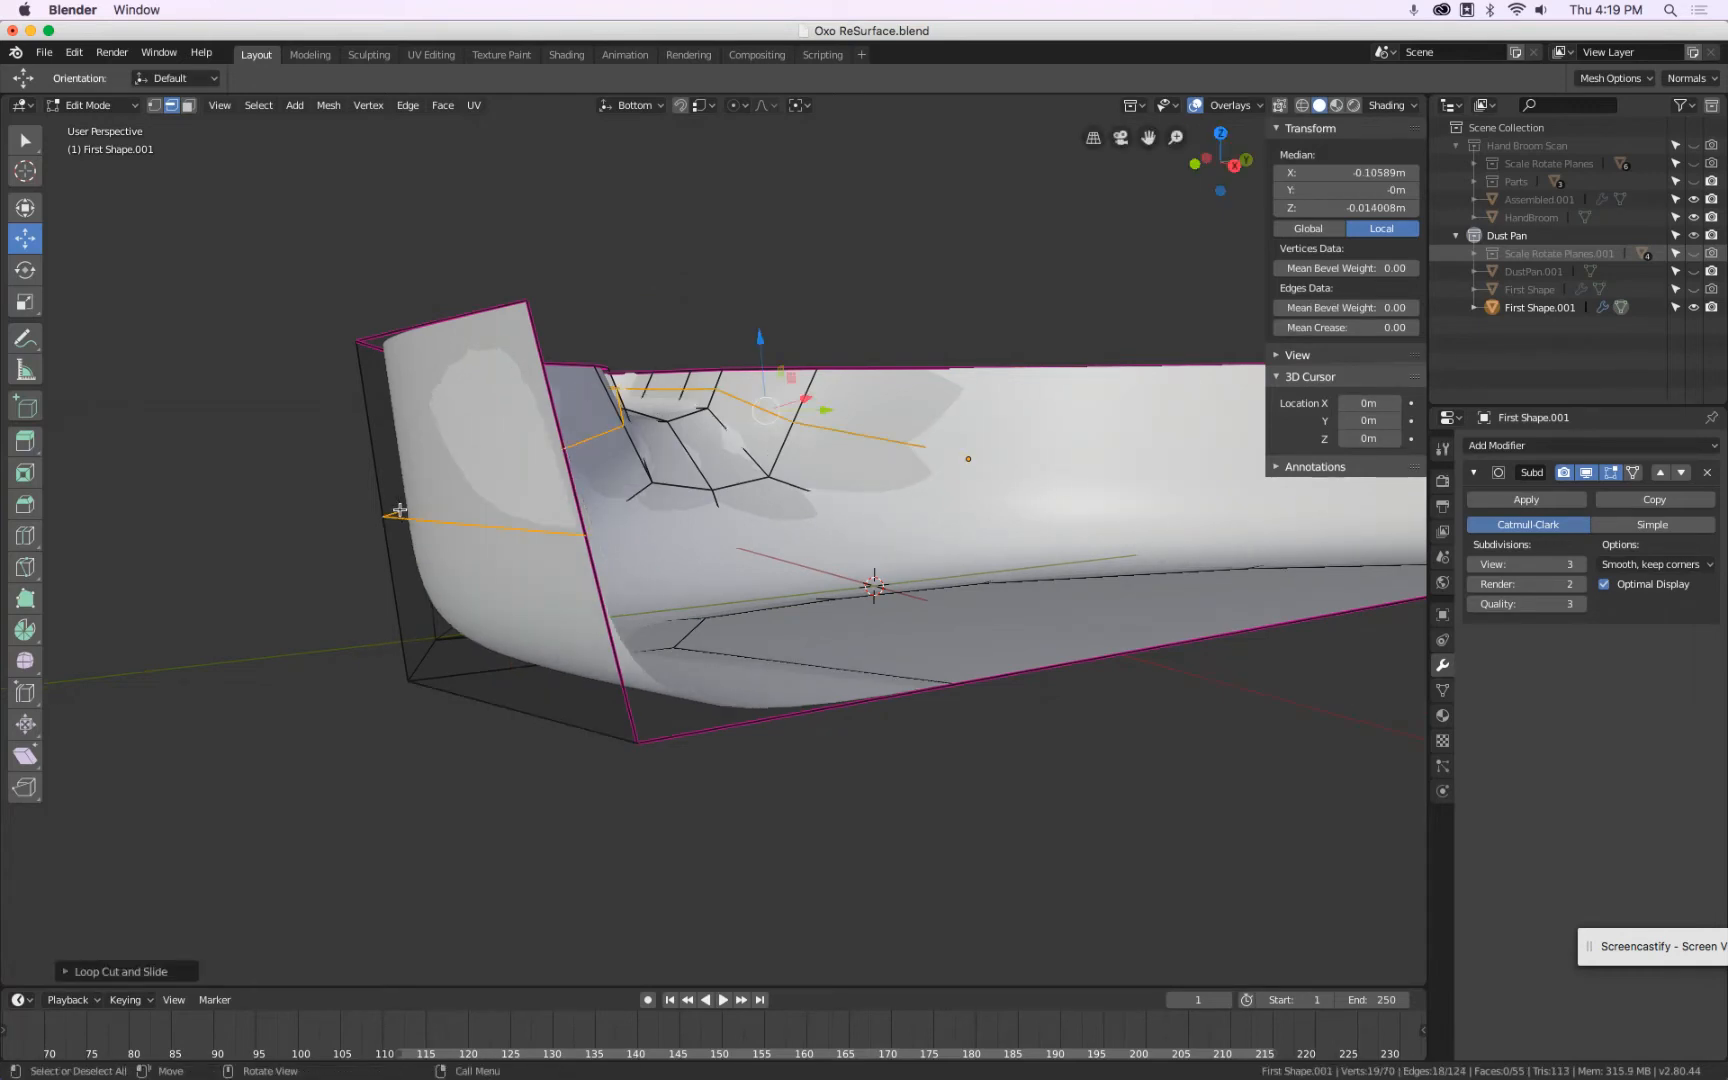
Select two edges of the new loop on one side wall and move them about 0.0024 m outward along Y and slightly upward.
middle_click_drag(378, 478, 1203, 491)
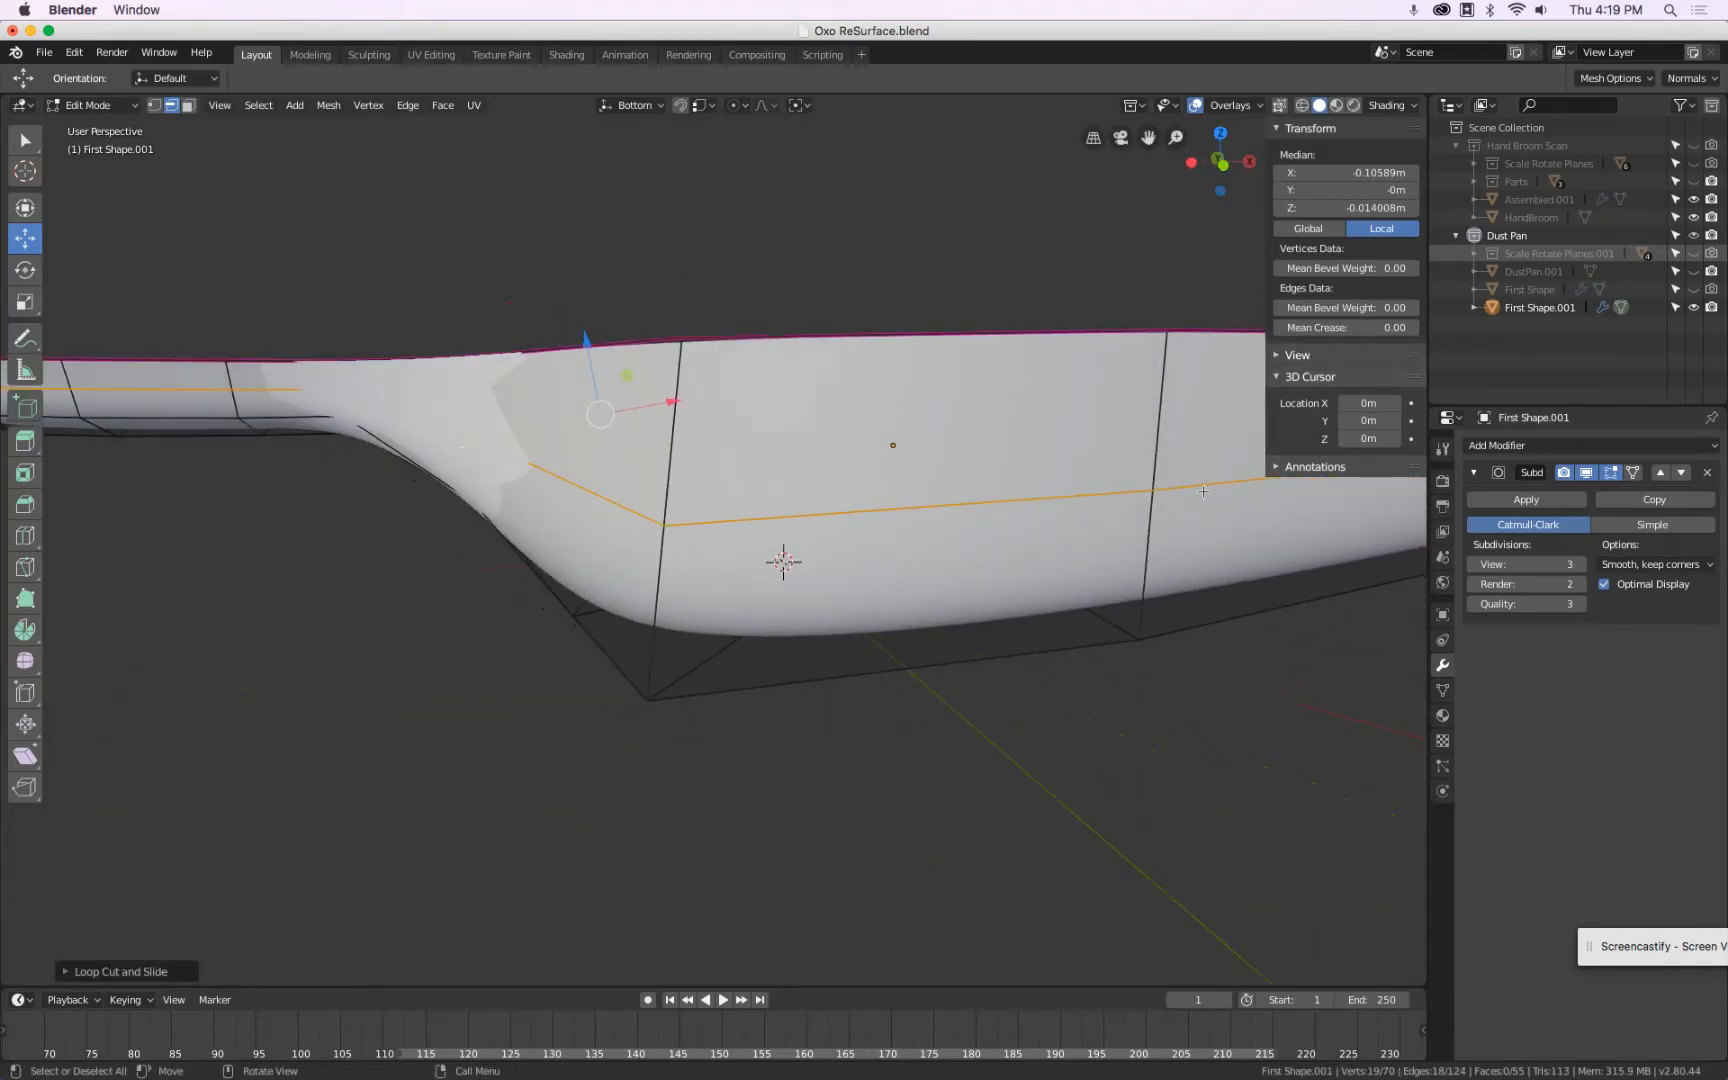
scroll(752, 522, "down", 3)
left_click(771, 550)
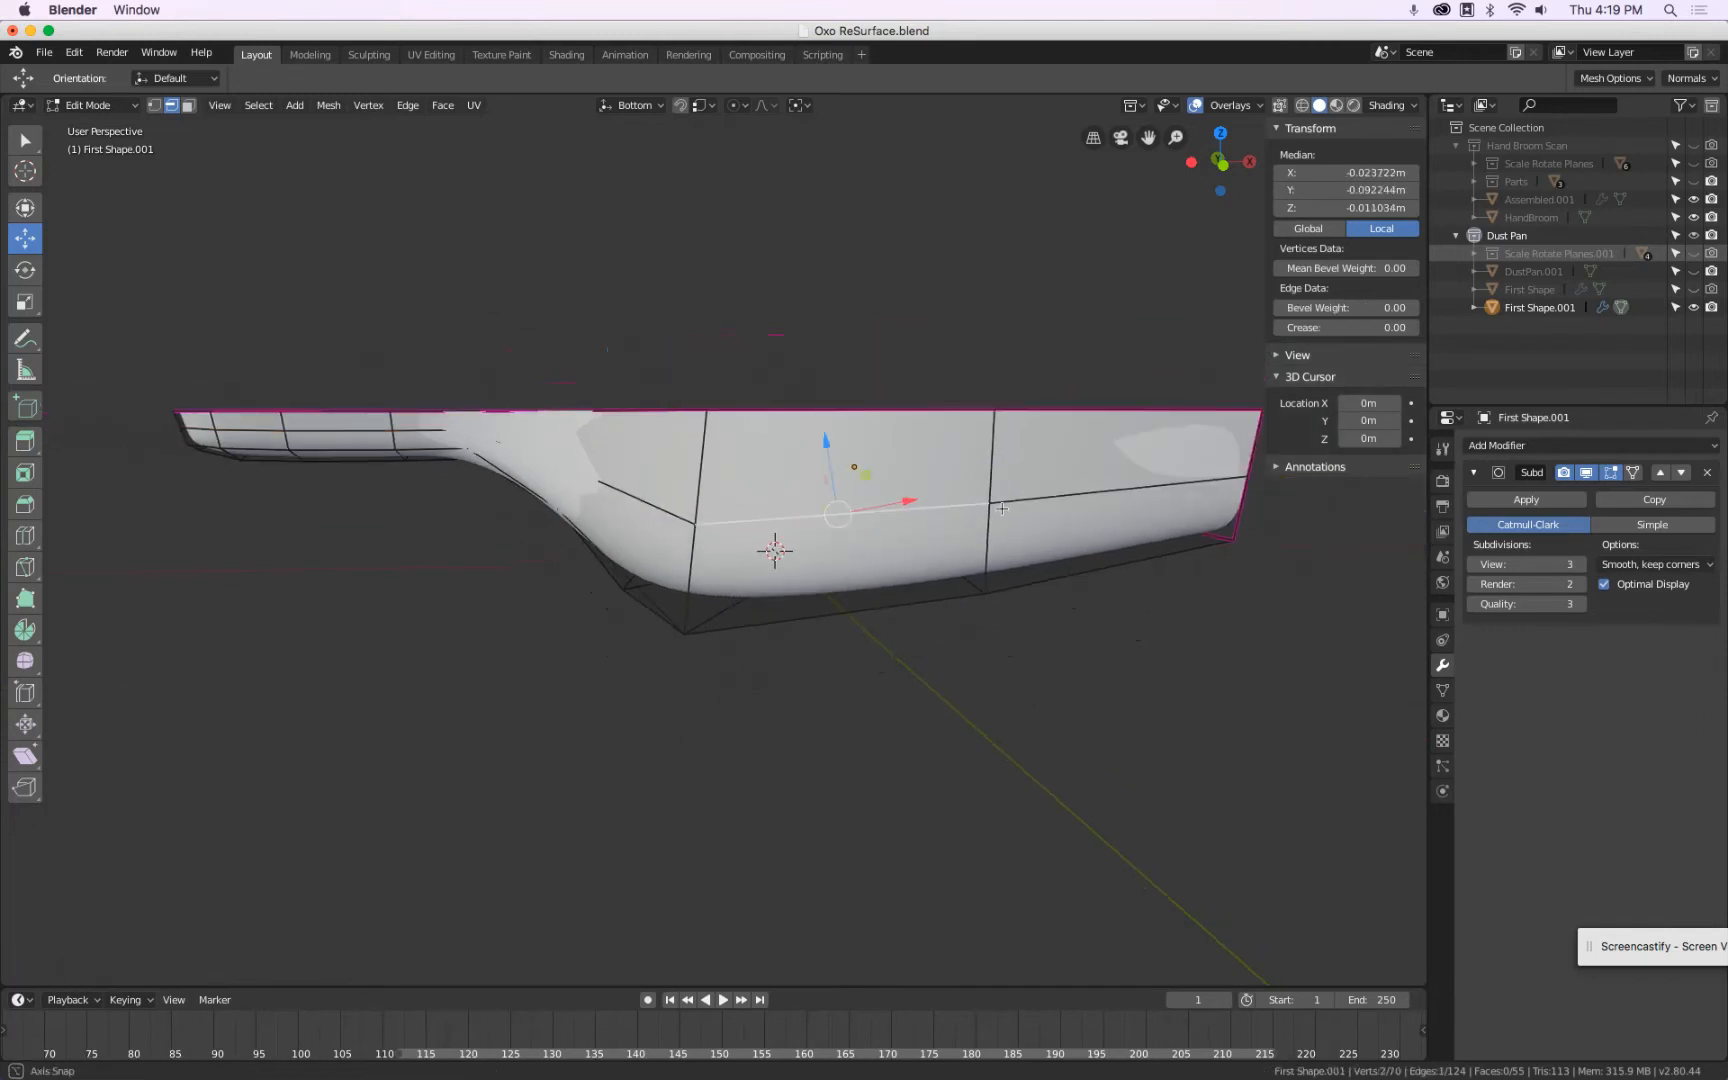
middle_click_drag(771, 550, 631, 536)
left_click(528, 526, "shift")
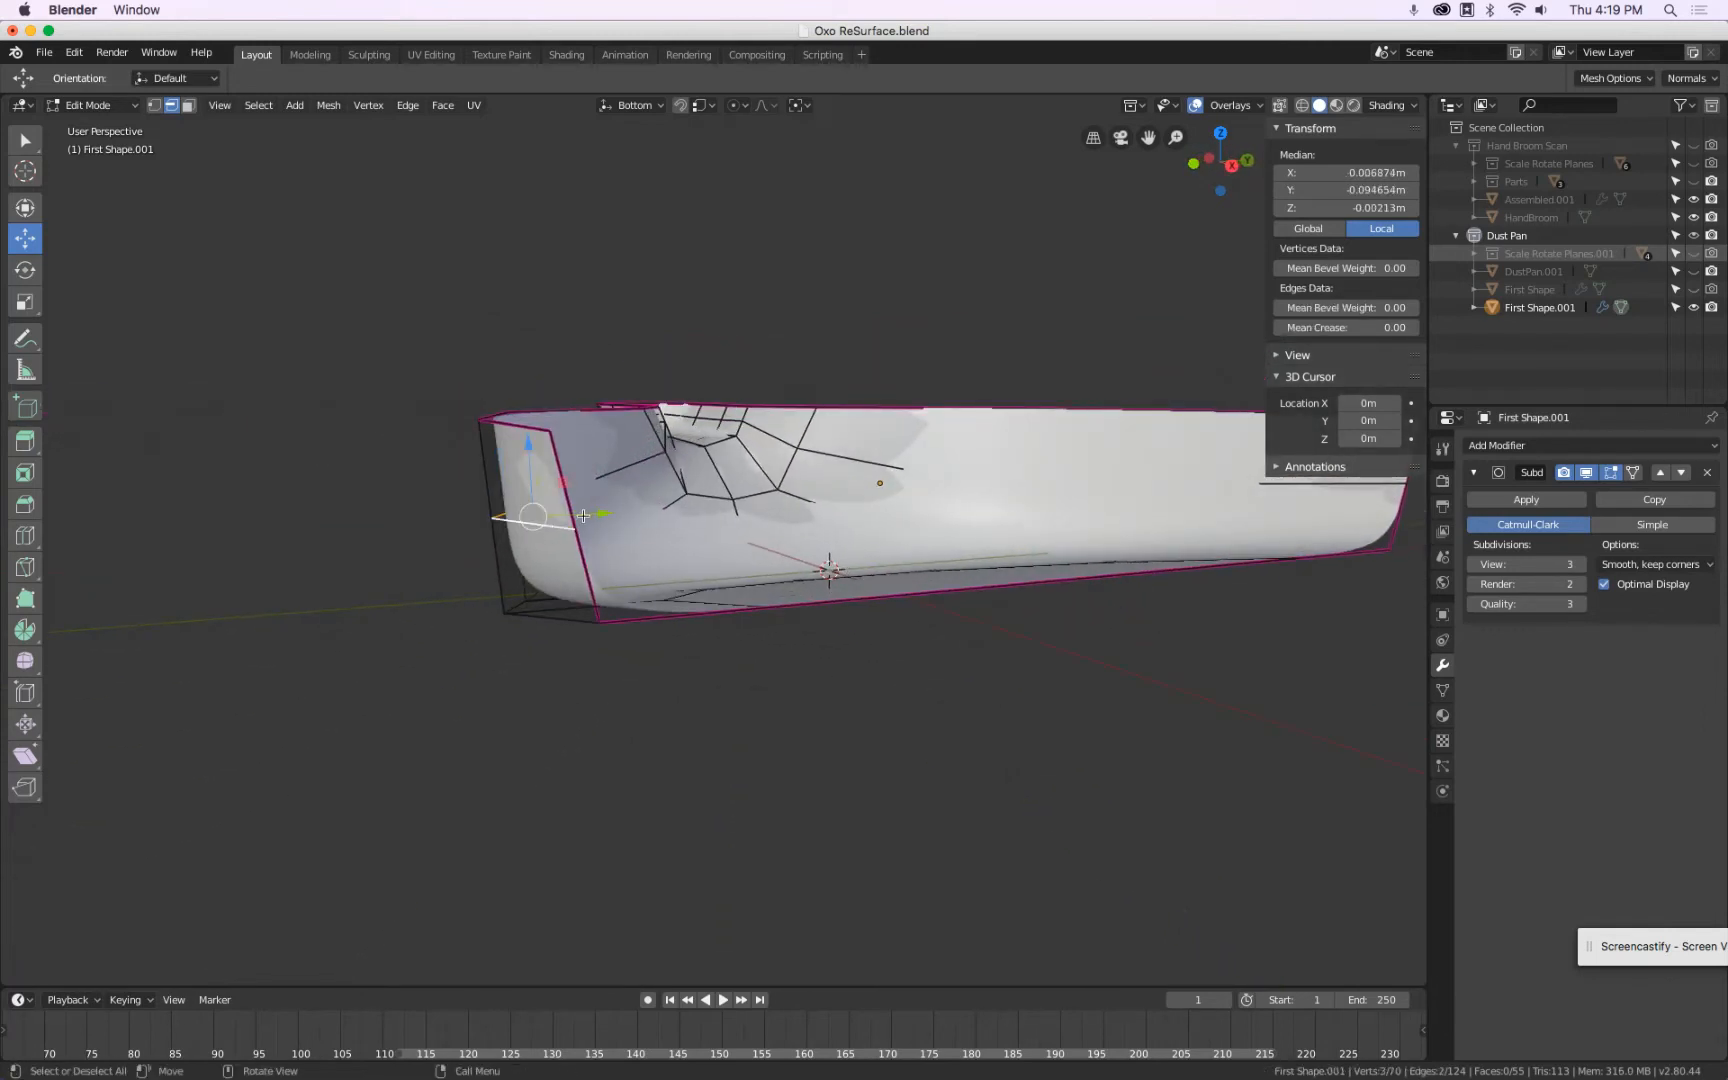
key("g")
left_click(575, 513)
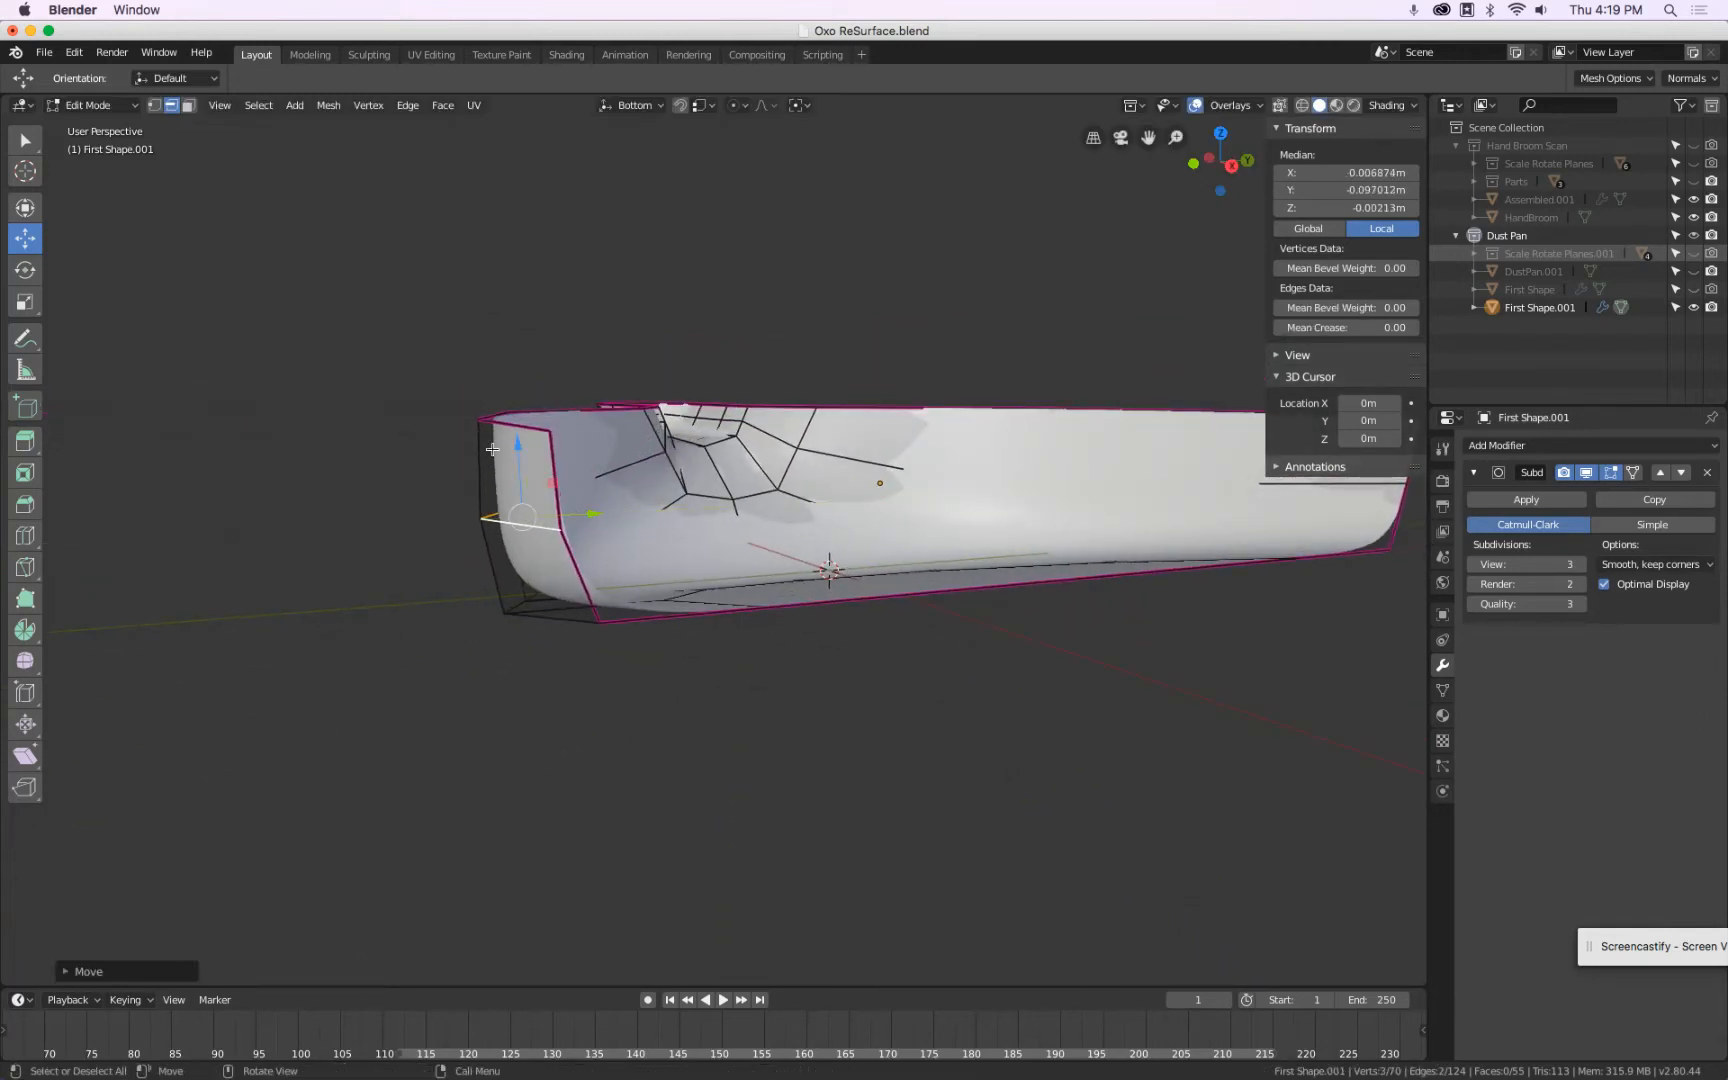
left_click_drag(518, 441, 518, 431)
left_click_drag(597, 507, 592, 507)
Check the bulged side wall in Object Mode and undo the moves of the two loop edges.
key("Tab")
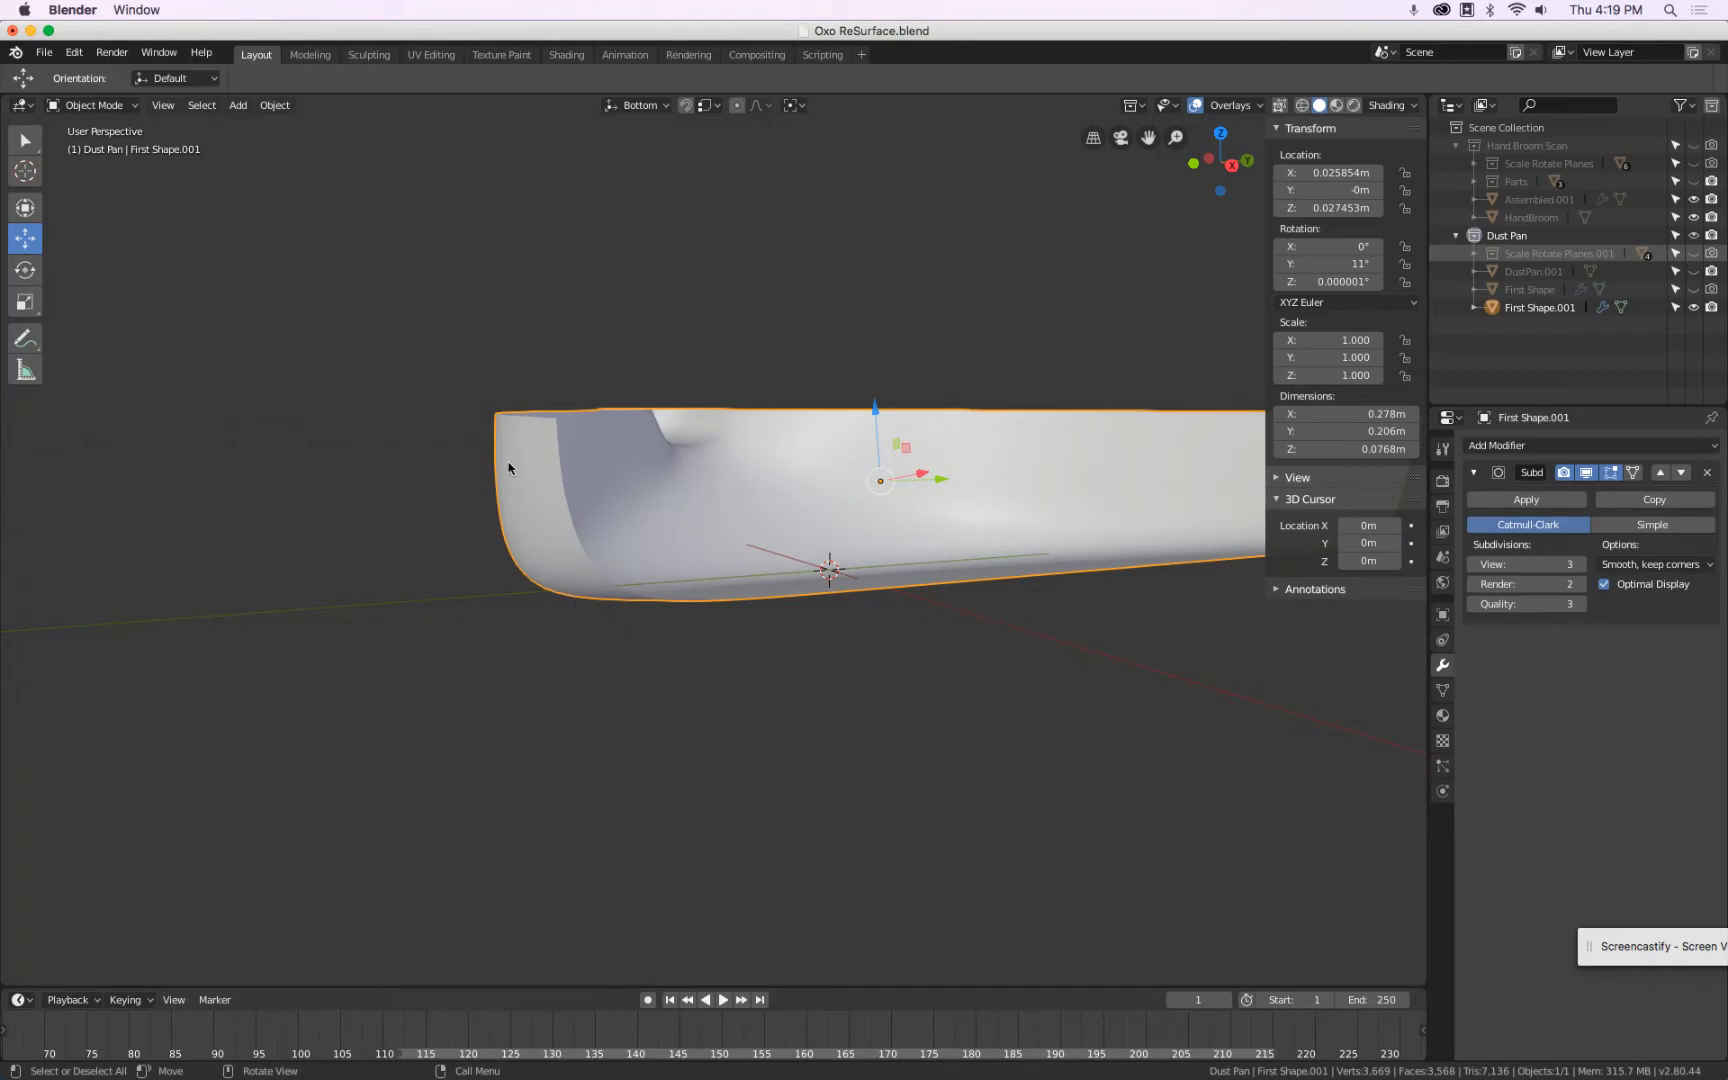
key("Tab")
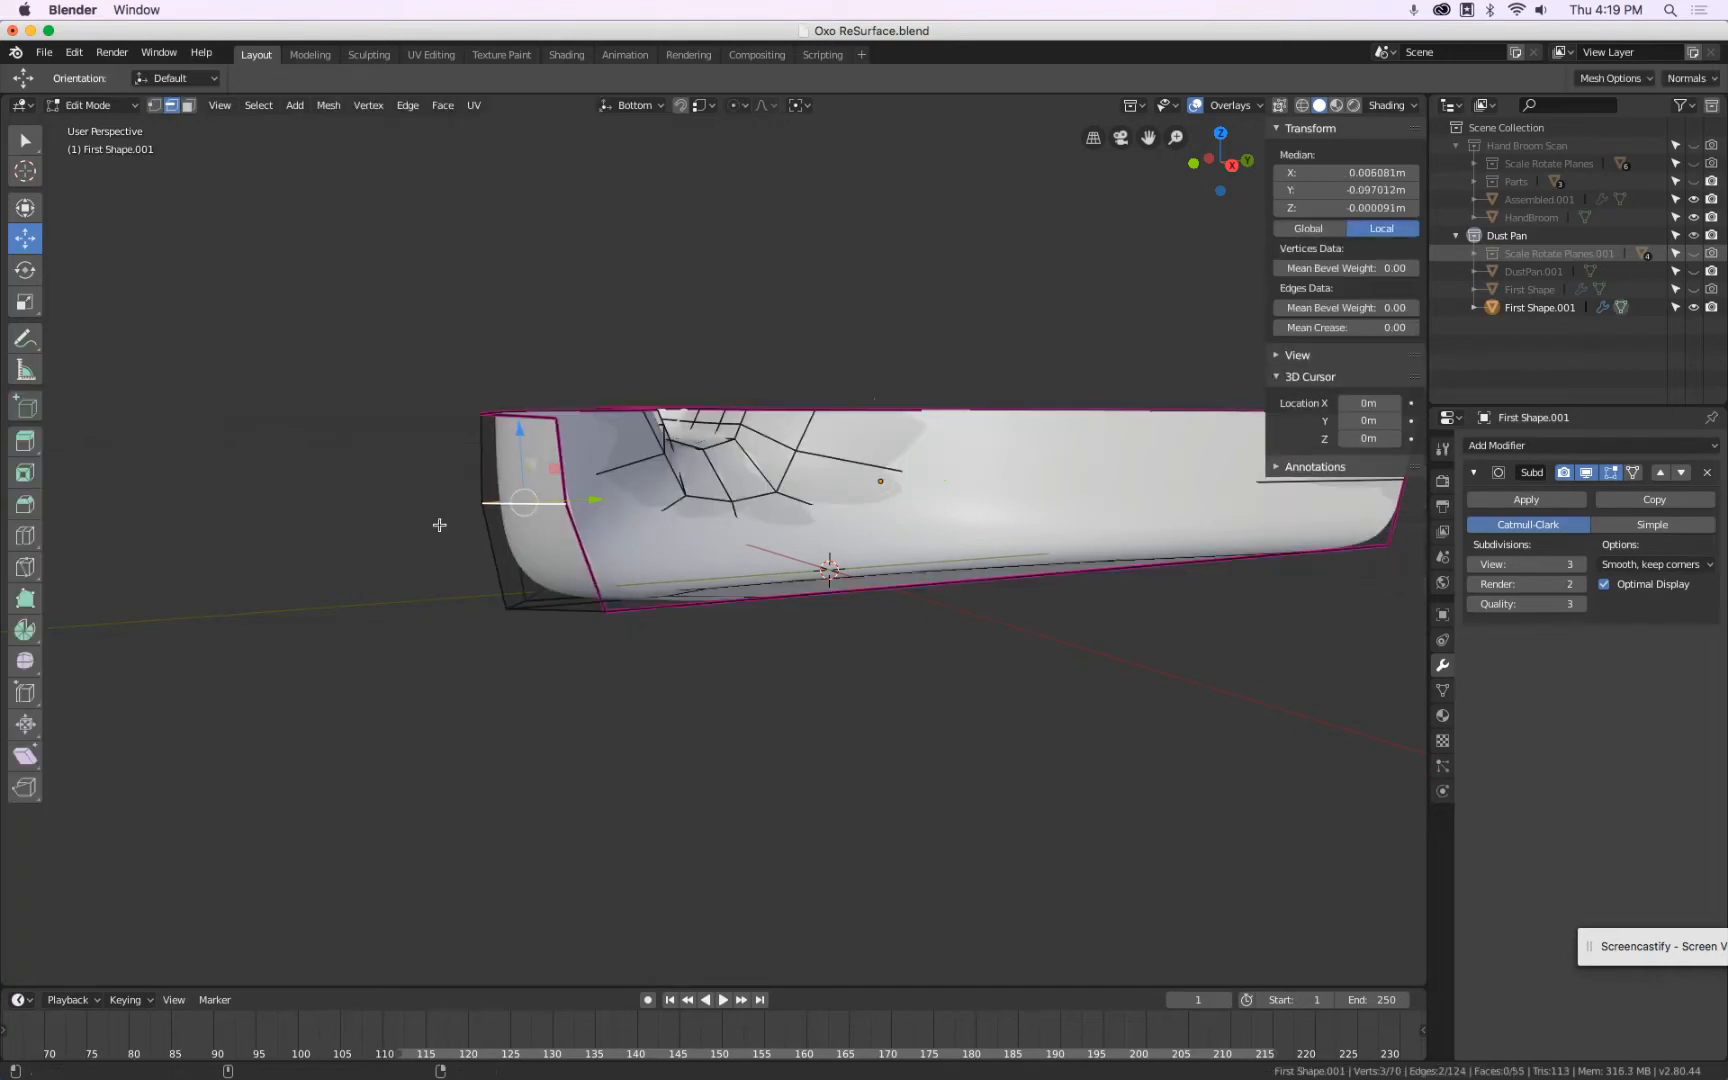
key("Tab")
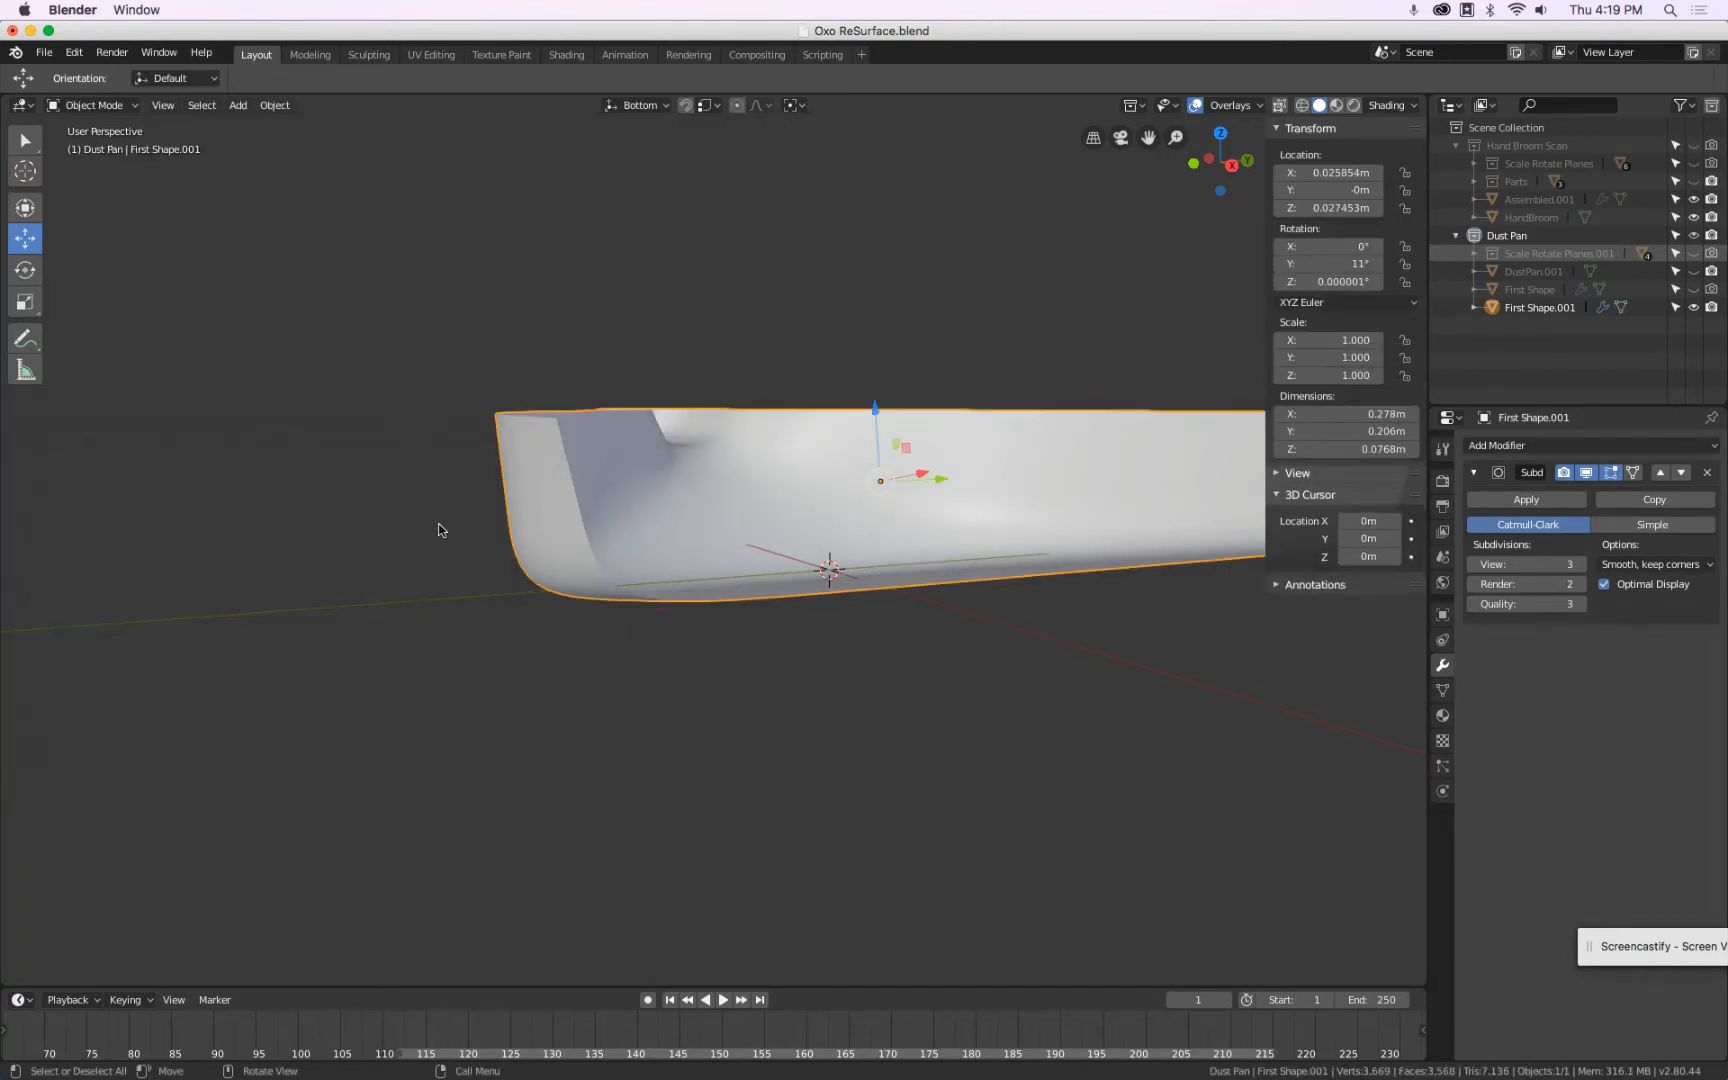
key("Tab")
middle_click_drag(443, 528, 568, 448)
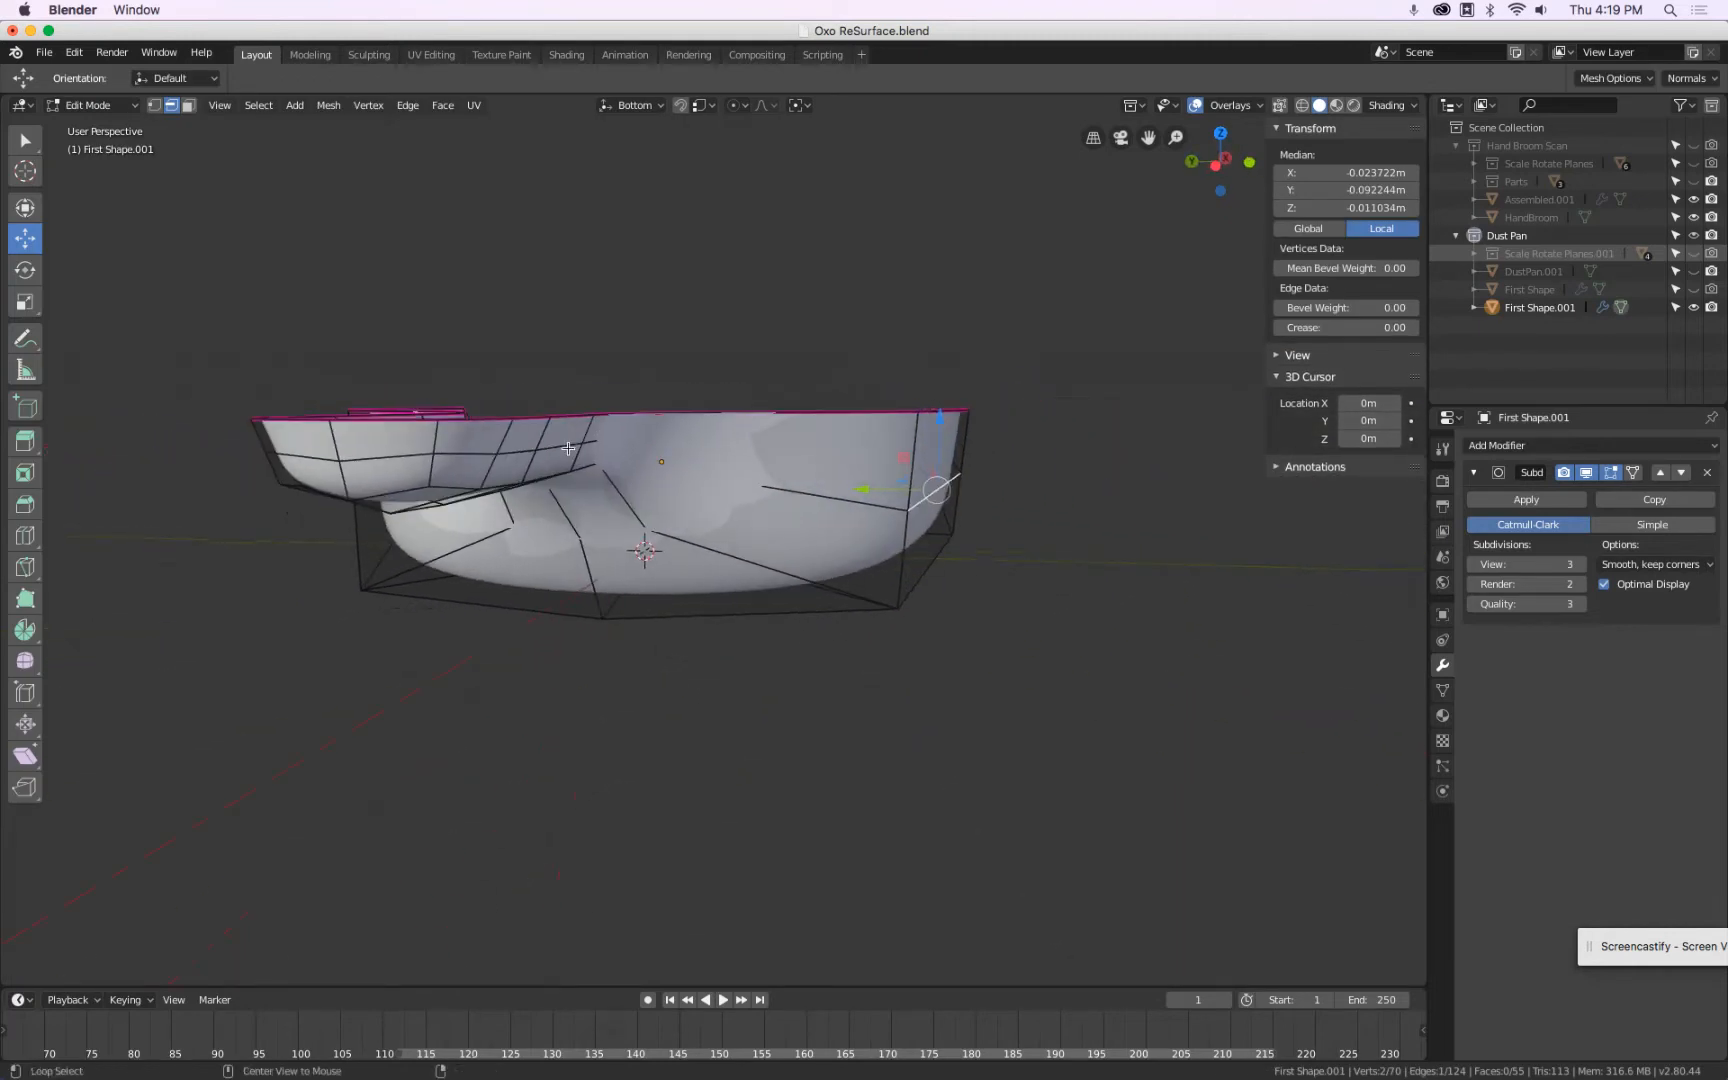
Select the whole added edge loop, show the Hand Broom Scan collection, and compare the handle profiles in a clipped close-up.
left_click(568, 448, "alt")
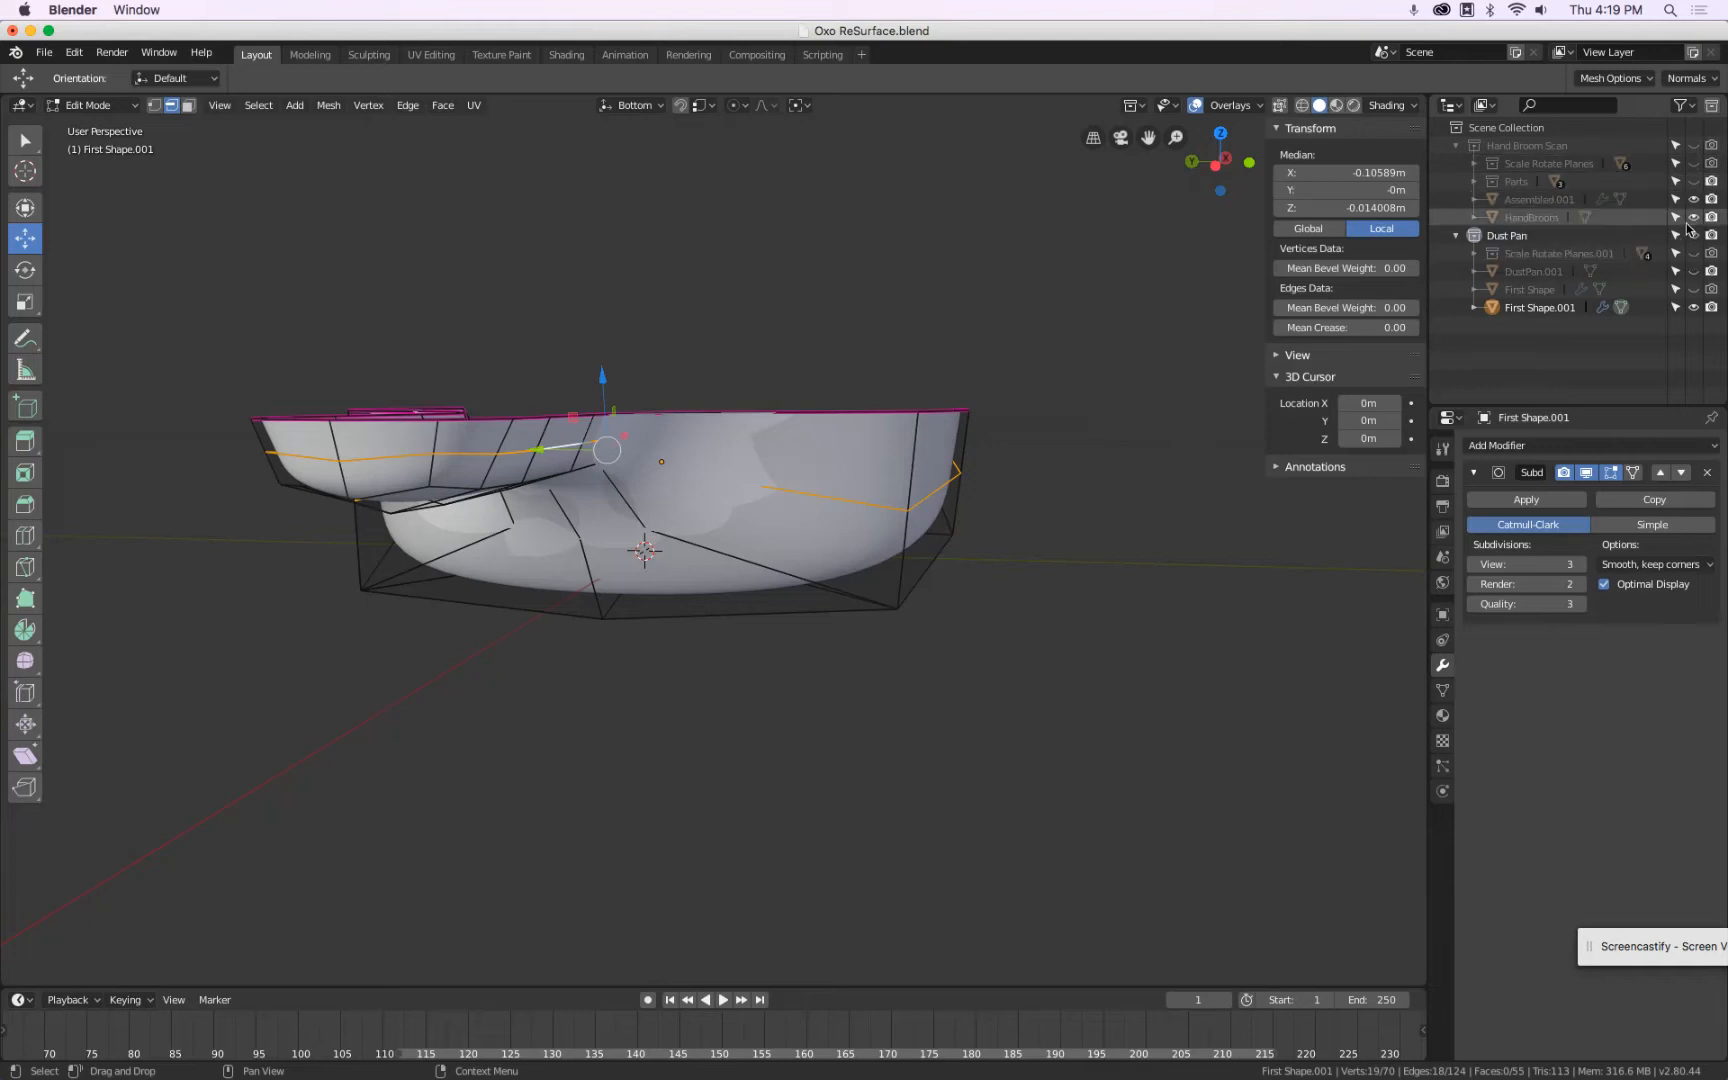
left_click(1693, 146)
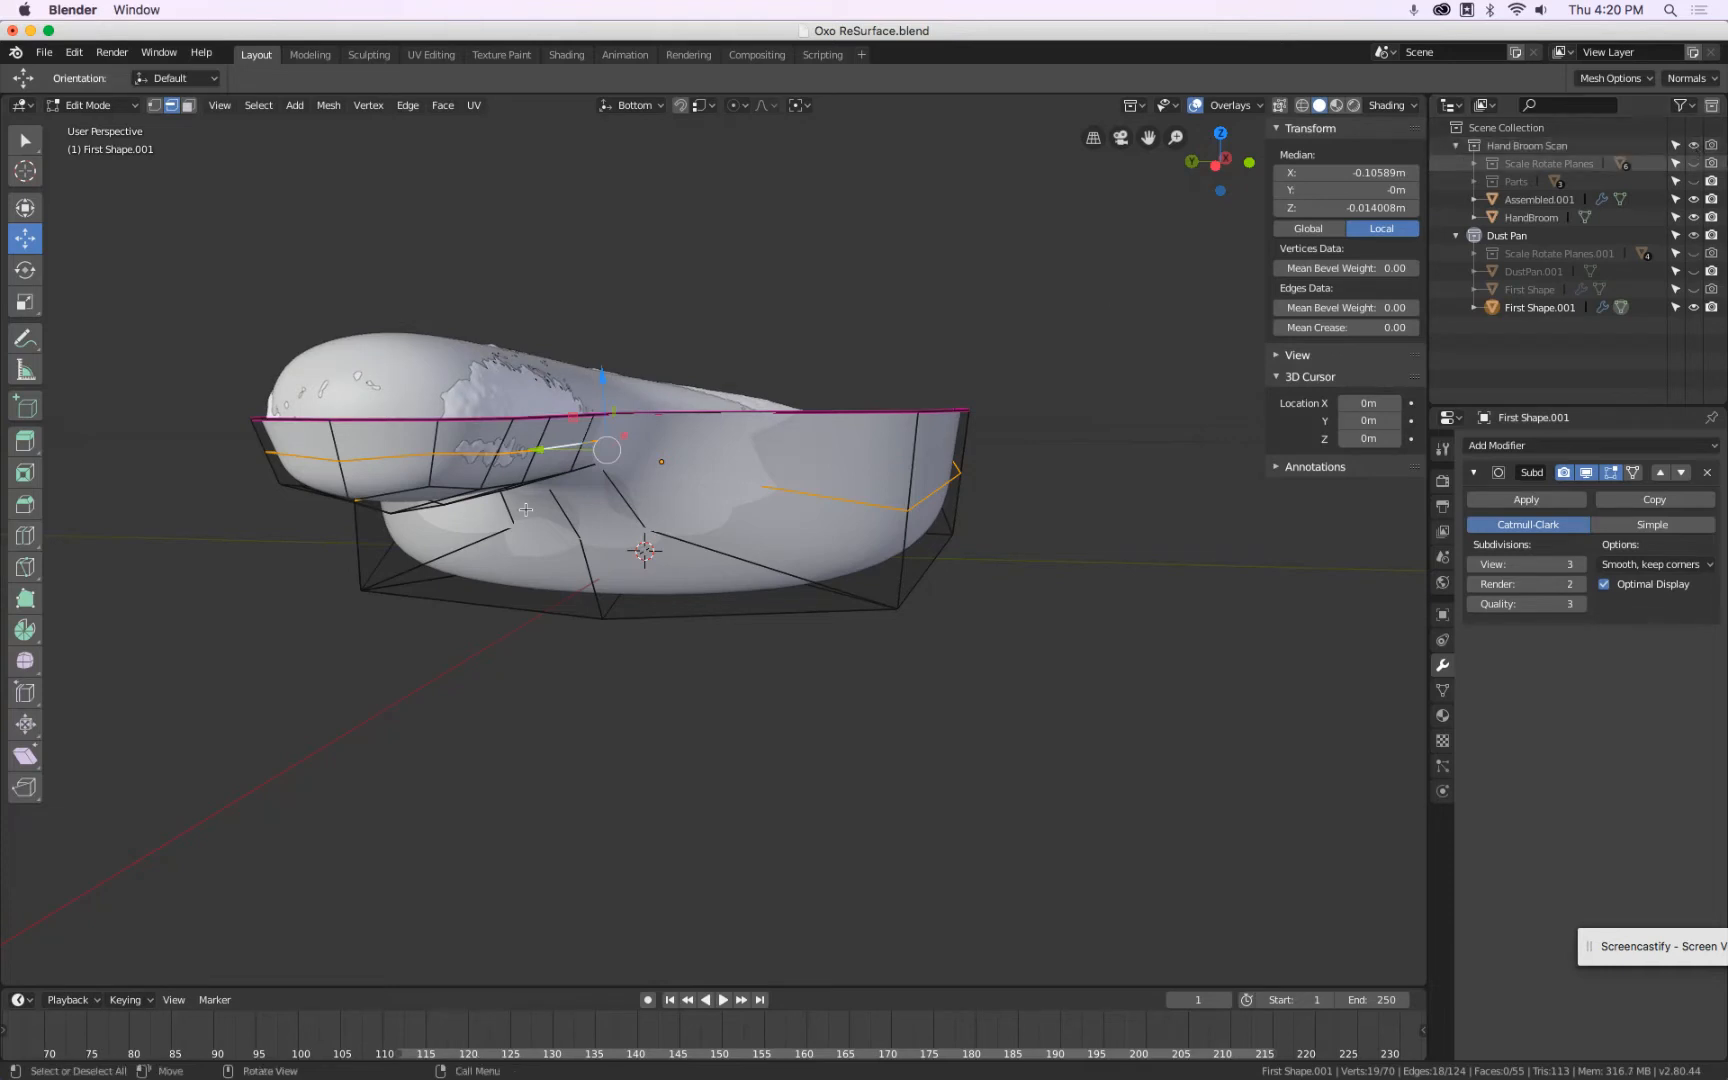
middle_click_drag(490, 421, 586, 297)
scroll(510, 482, "up", 8)
key("Tab")
middle_click_drag(683, 374, 781, 375)
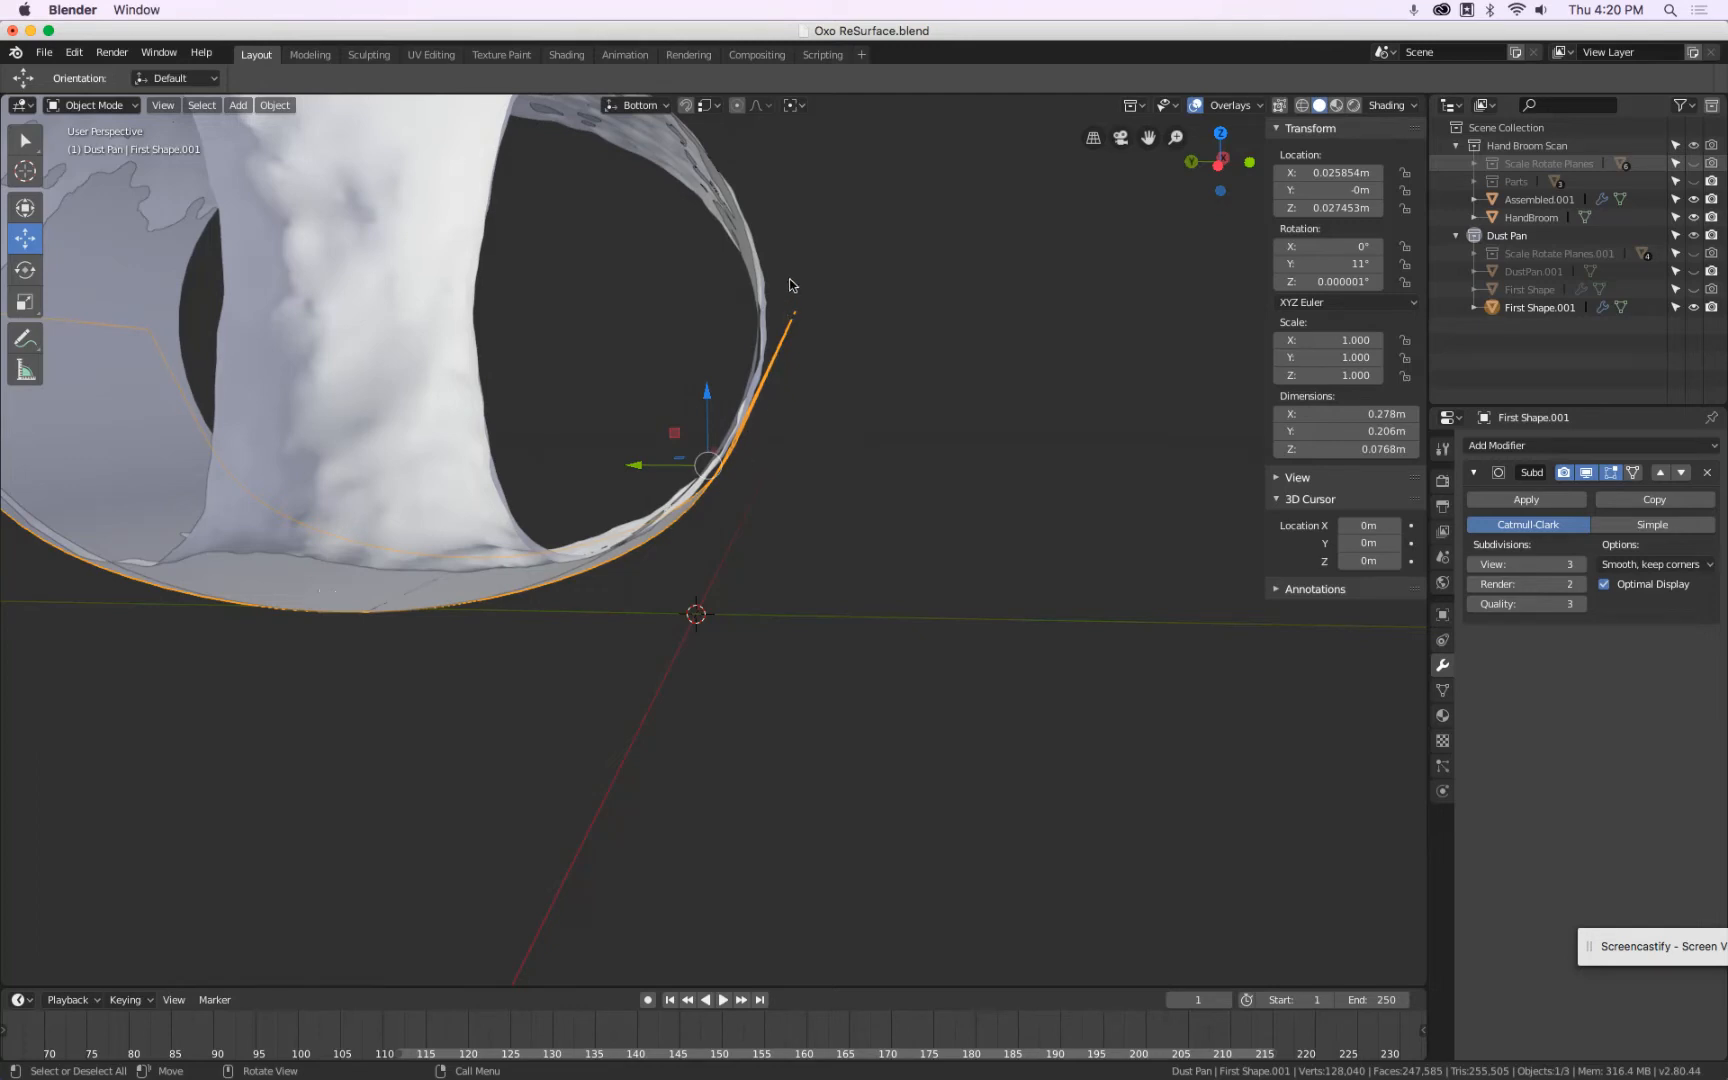
scroll(806, 517, "down", 3)
middle_click_drag(806, 517, 740, 531)
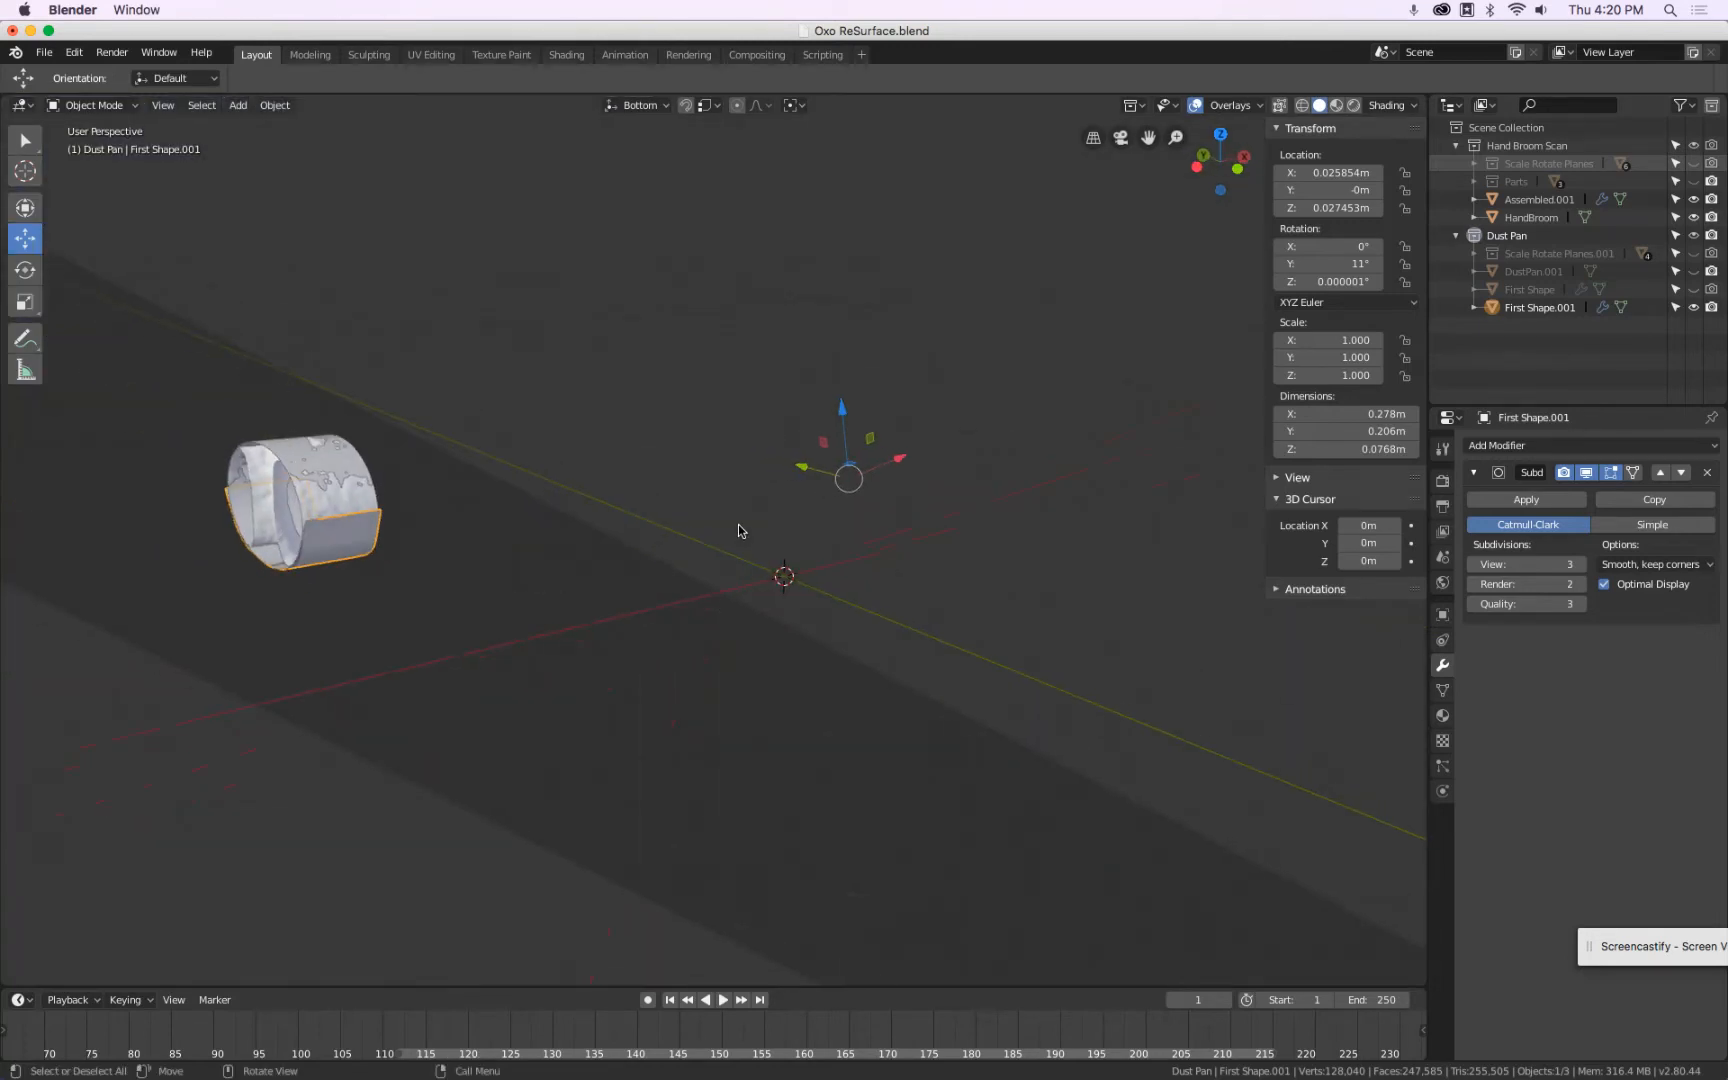
key("alt+b")
Dissolve the edges of the selected loop running around the side walls and handle.
key("Tab")
key("x")
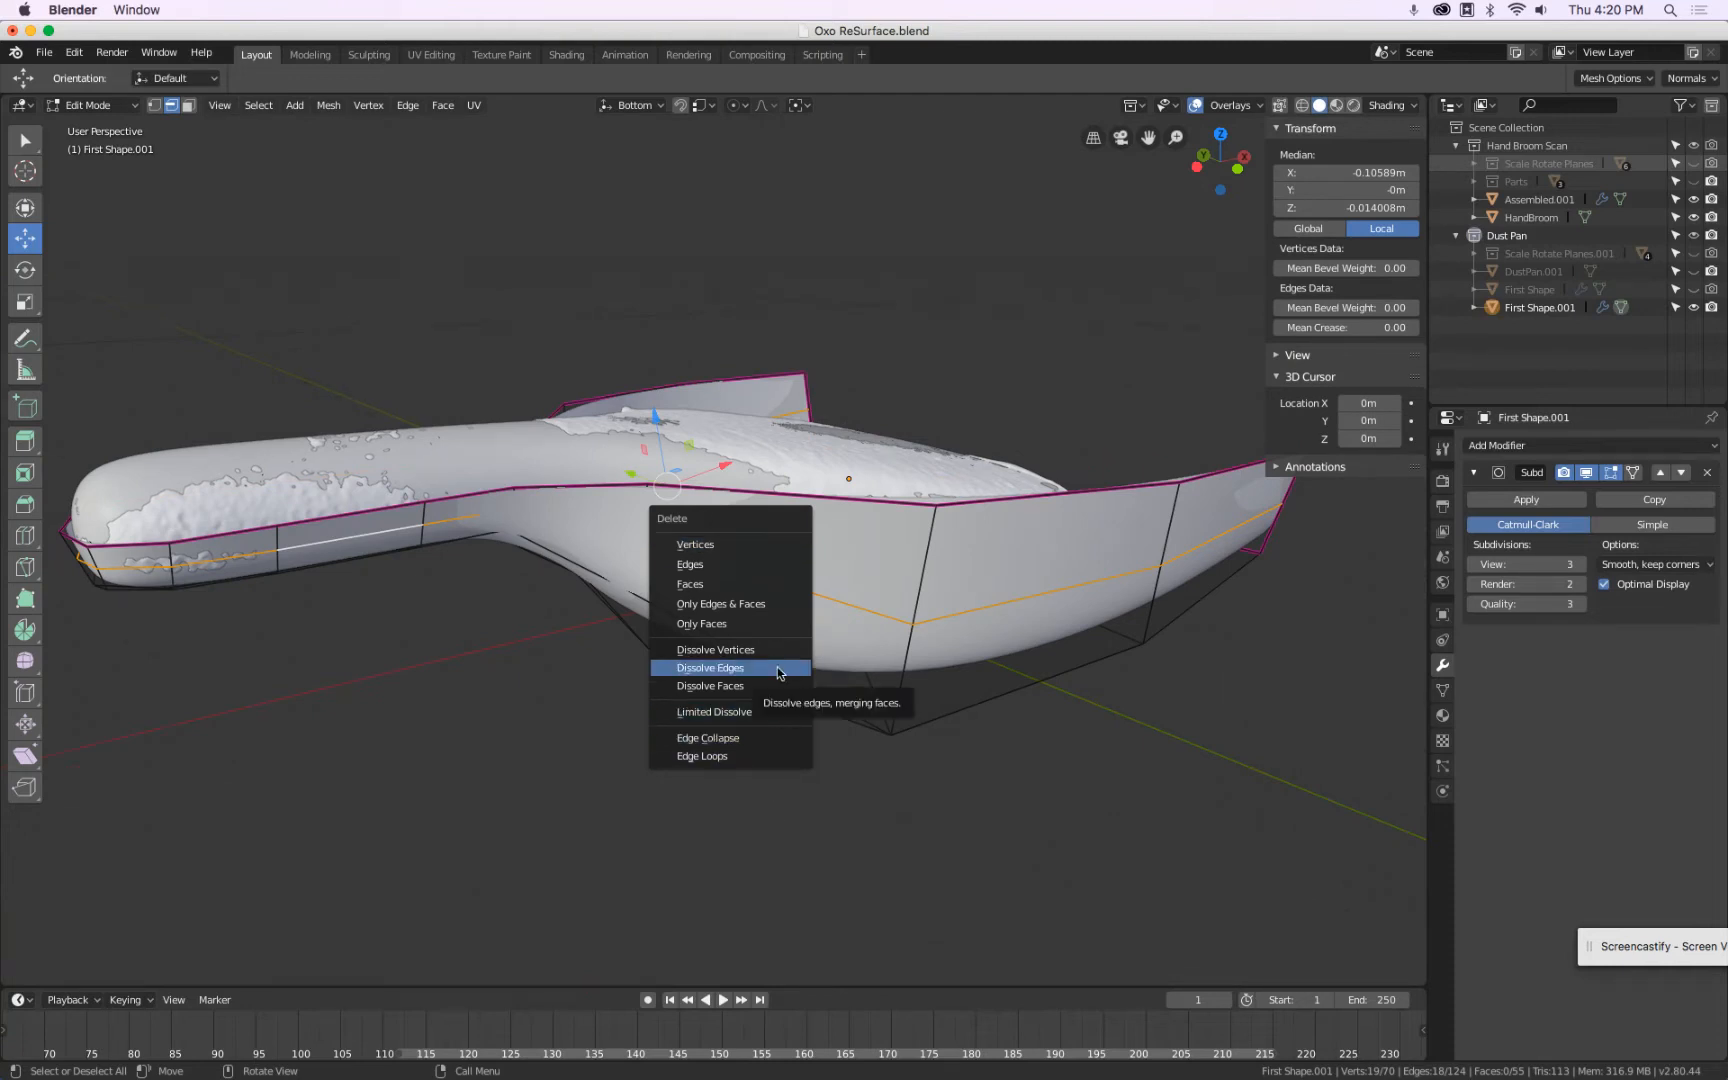
left_click(778, 668)
Select the ring of faces bordering the dustpan's flat underside in face mode and inspect its course from several sides.
middle_click_drag(787, 571, 890, 588)
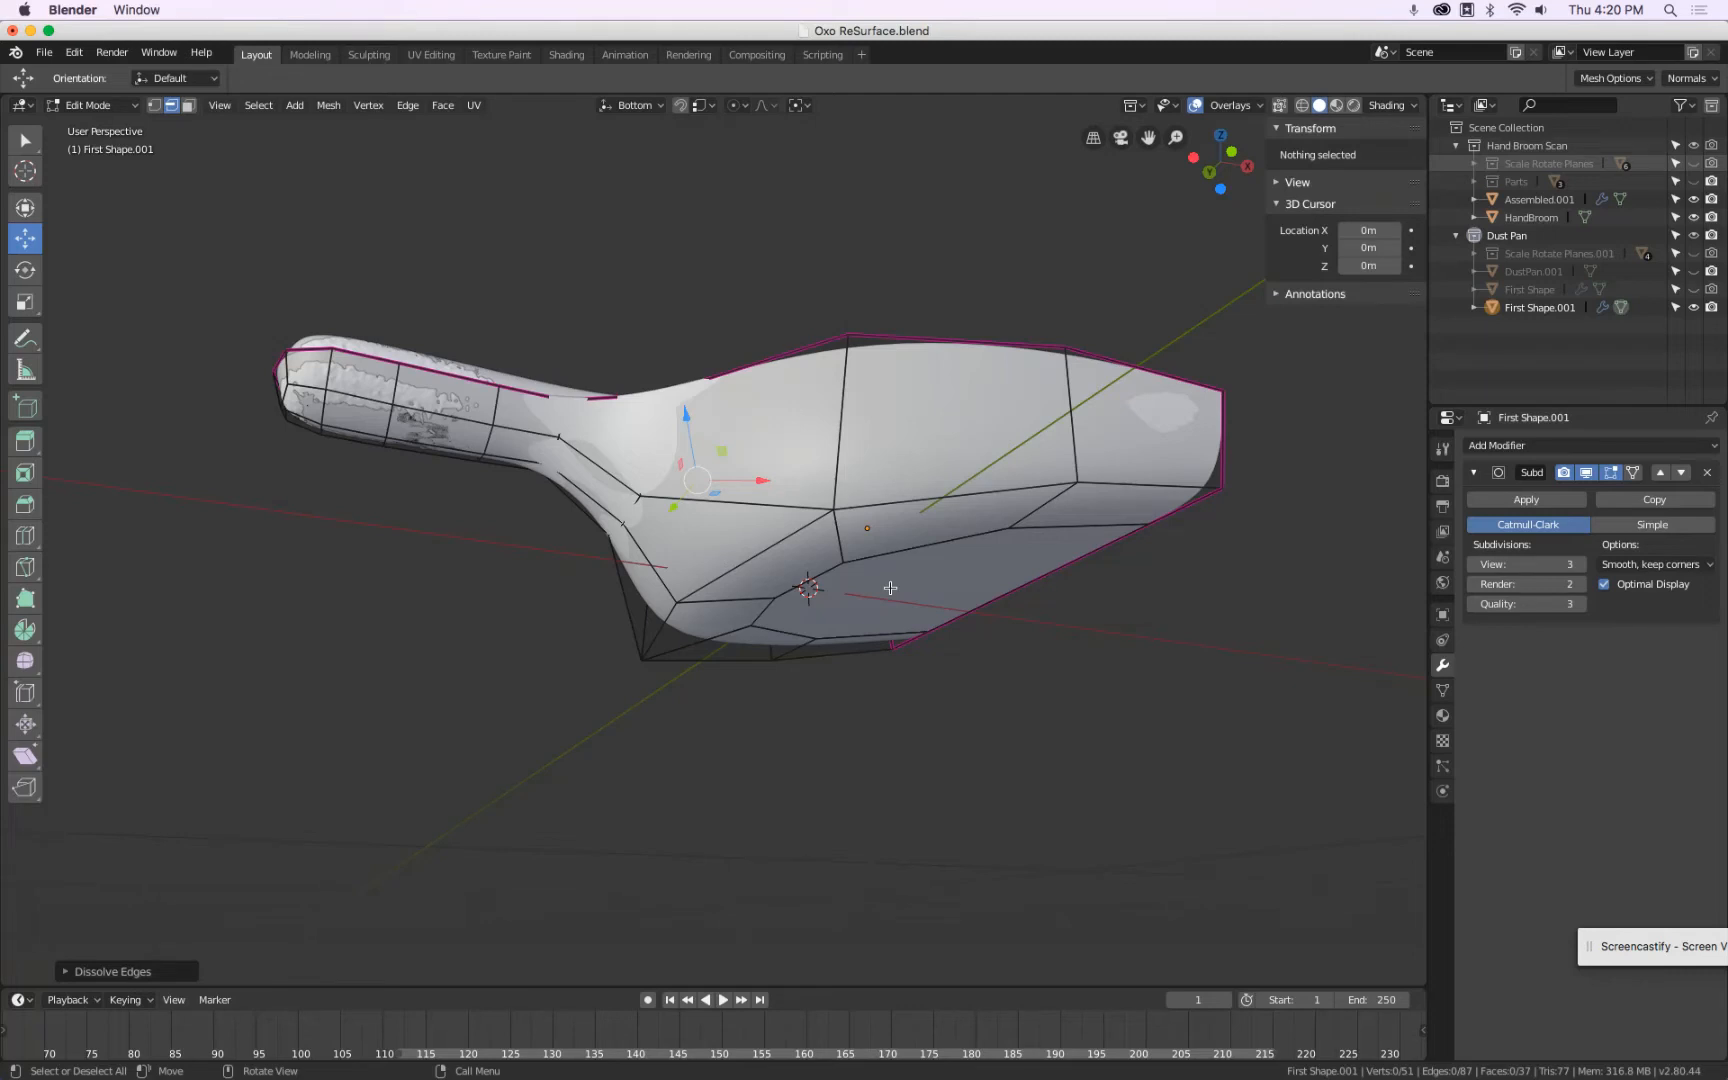
middle_click_drag(890, 588, 934, 273)
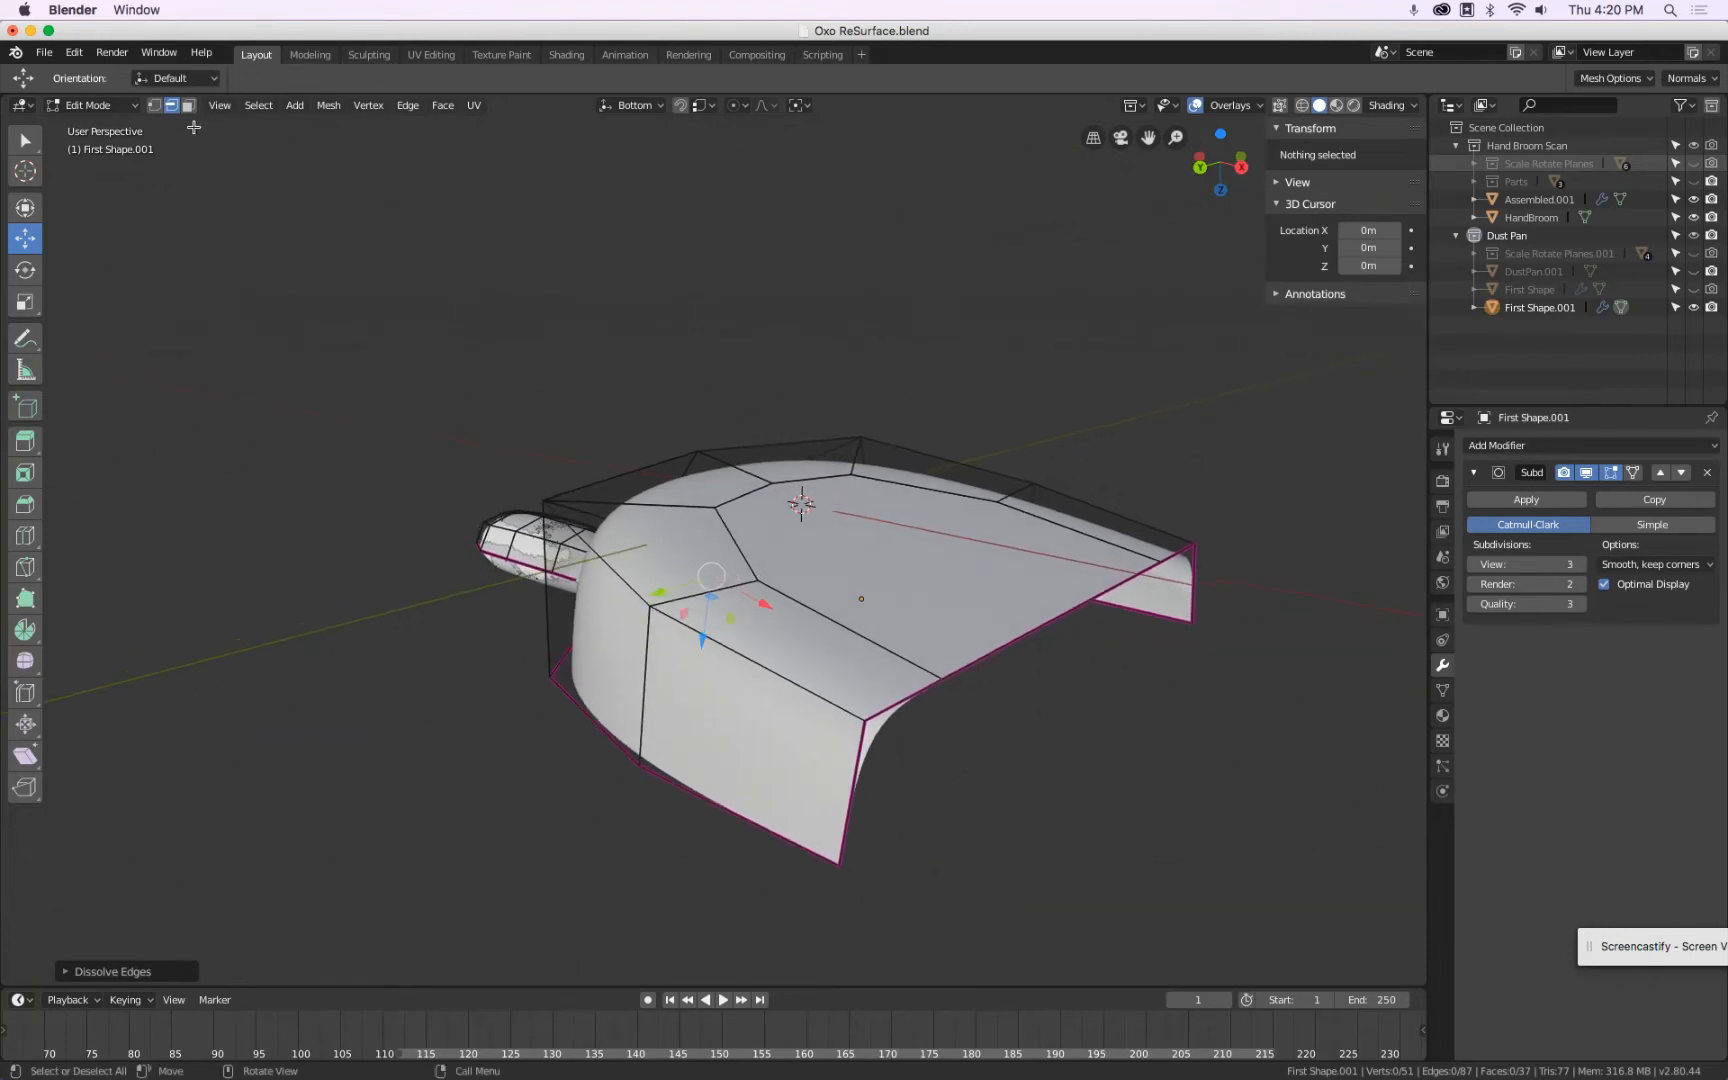
left_click(189, 106)
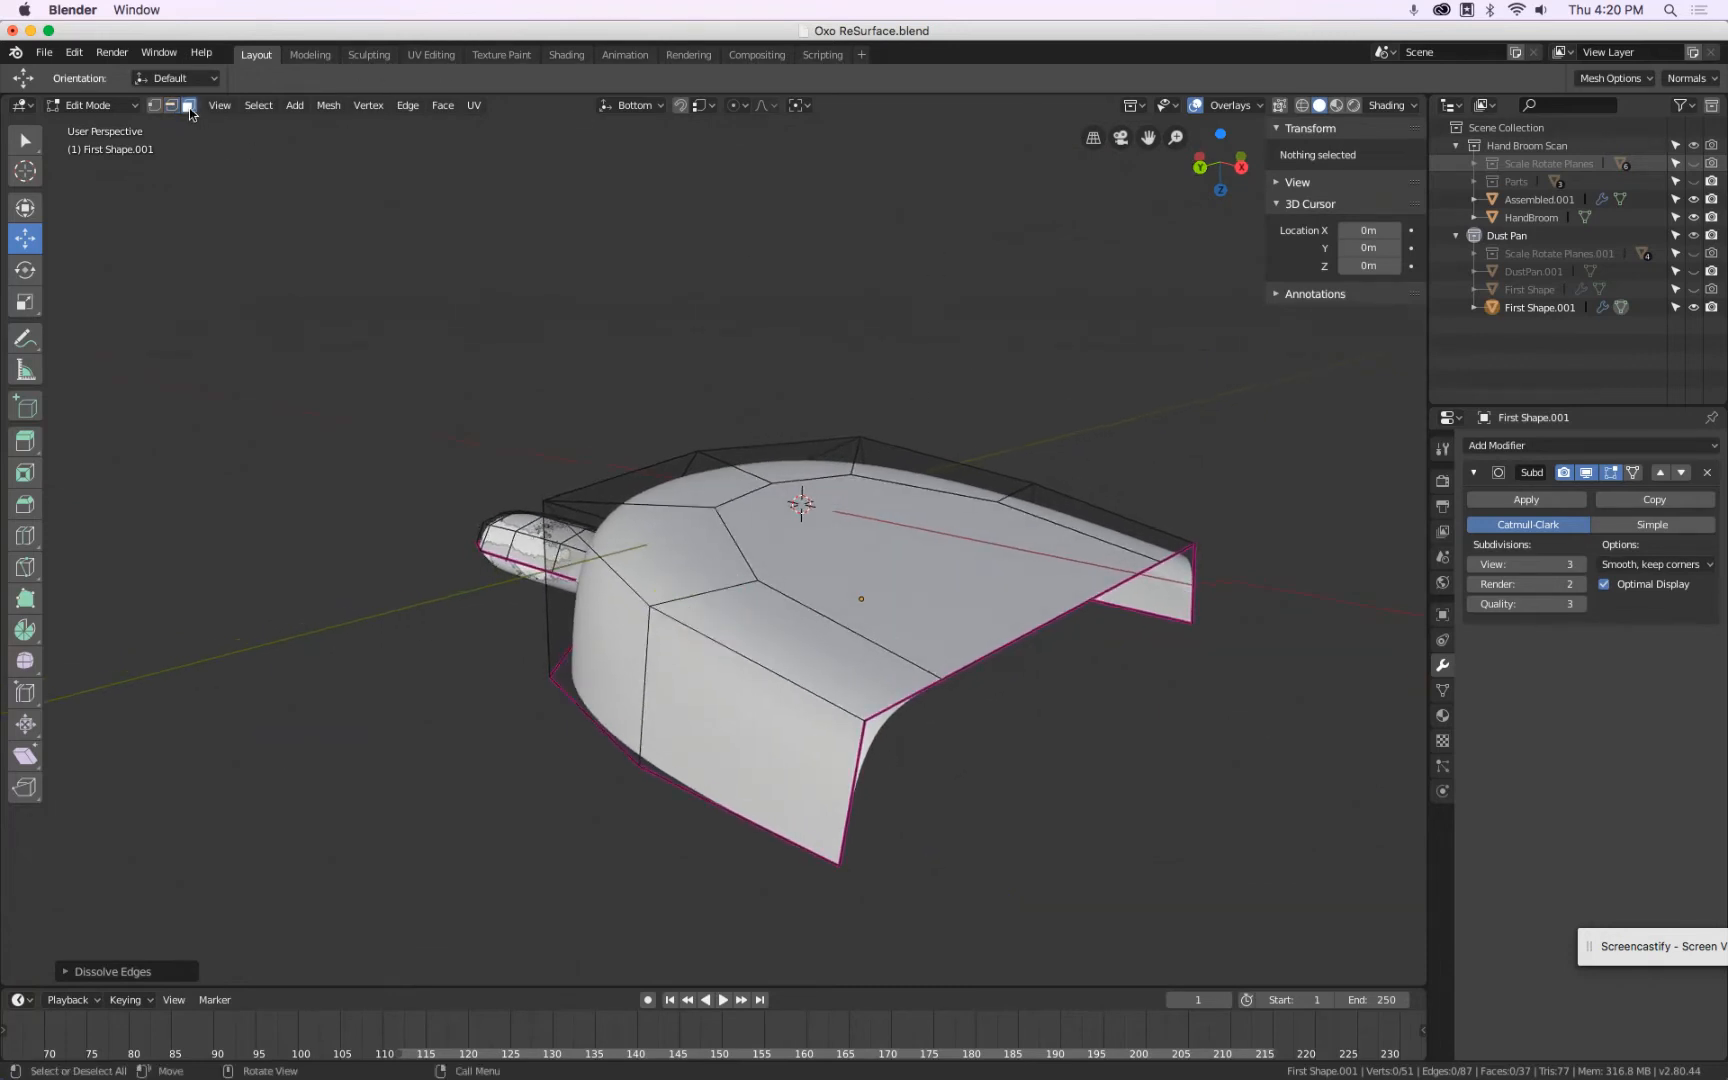
left_click(705, 591, "alt")
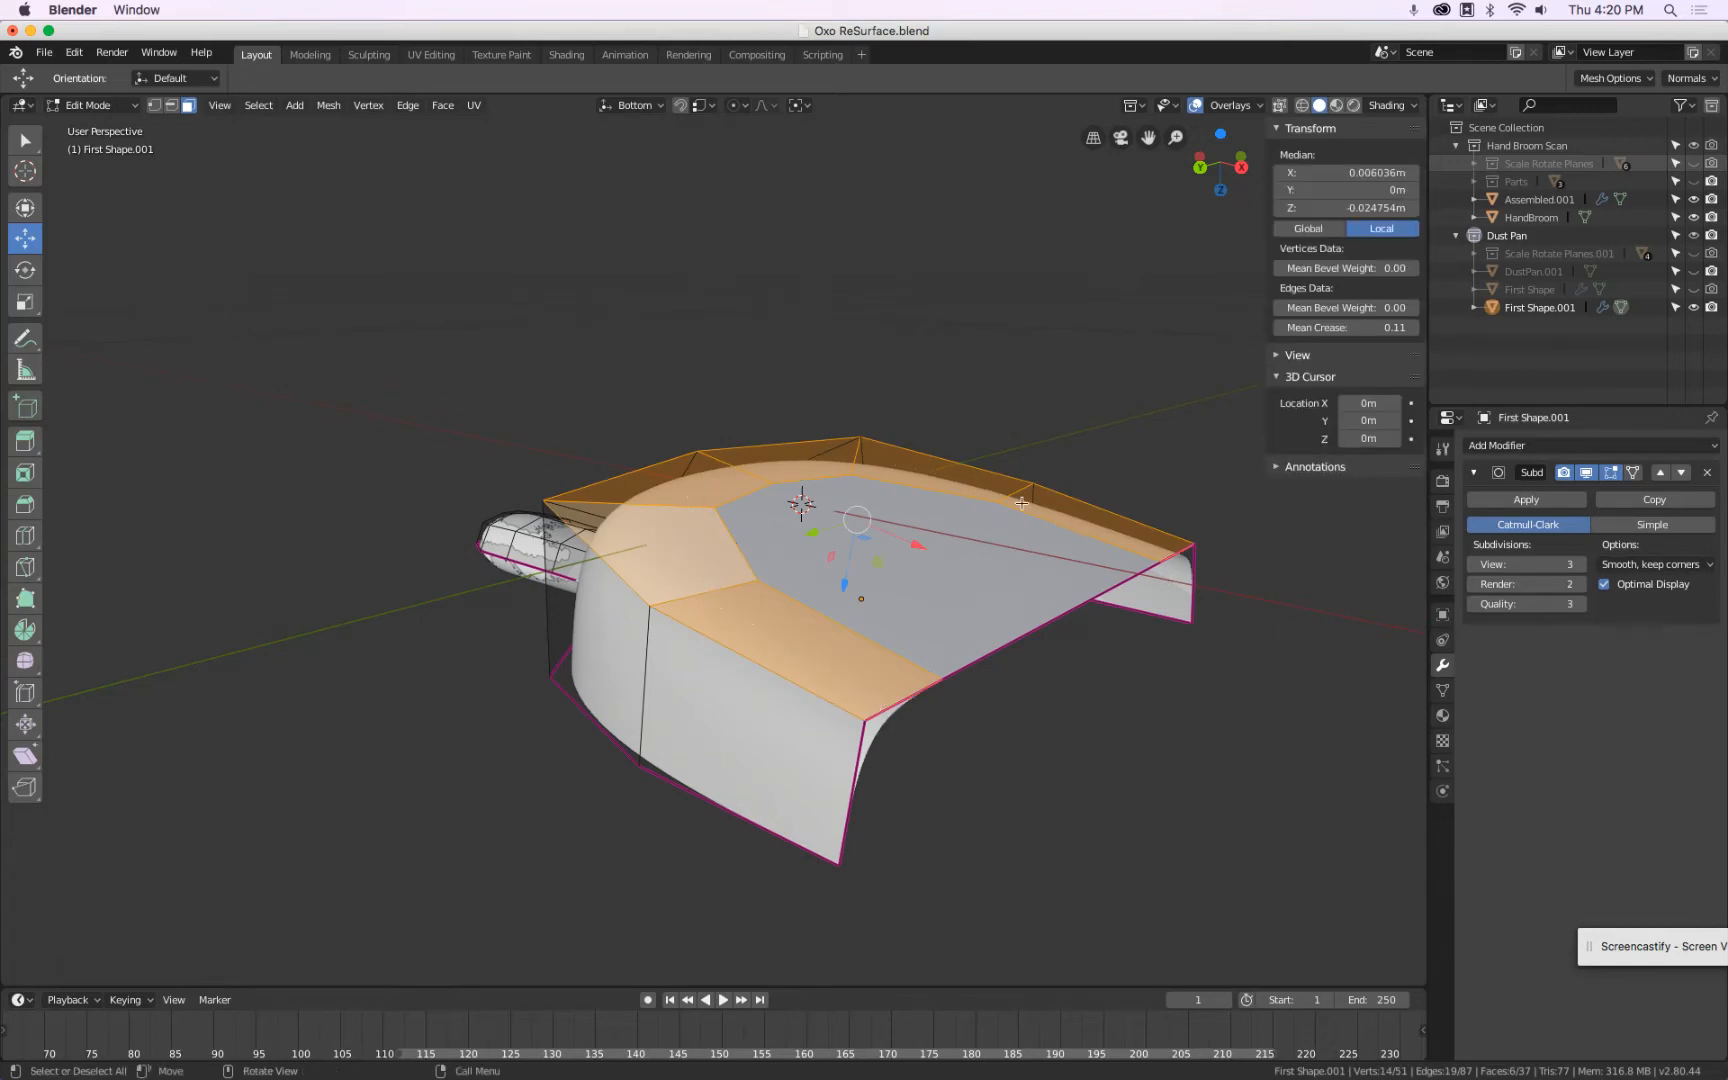
middle_click_drag(710, 632, 1040, 540)
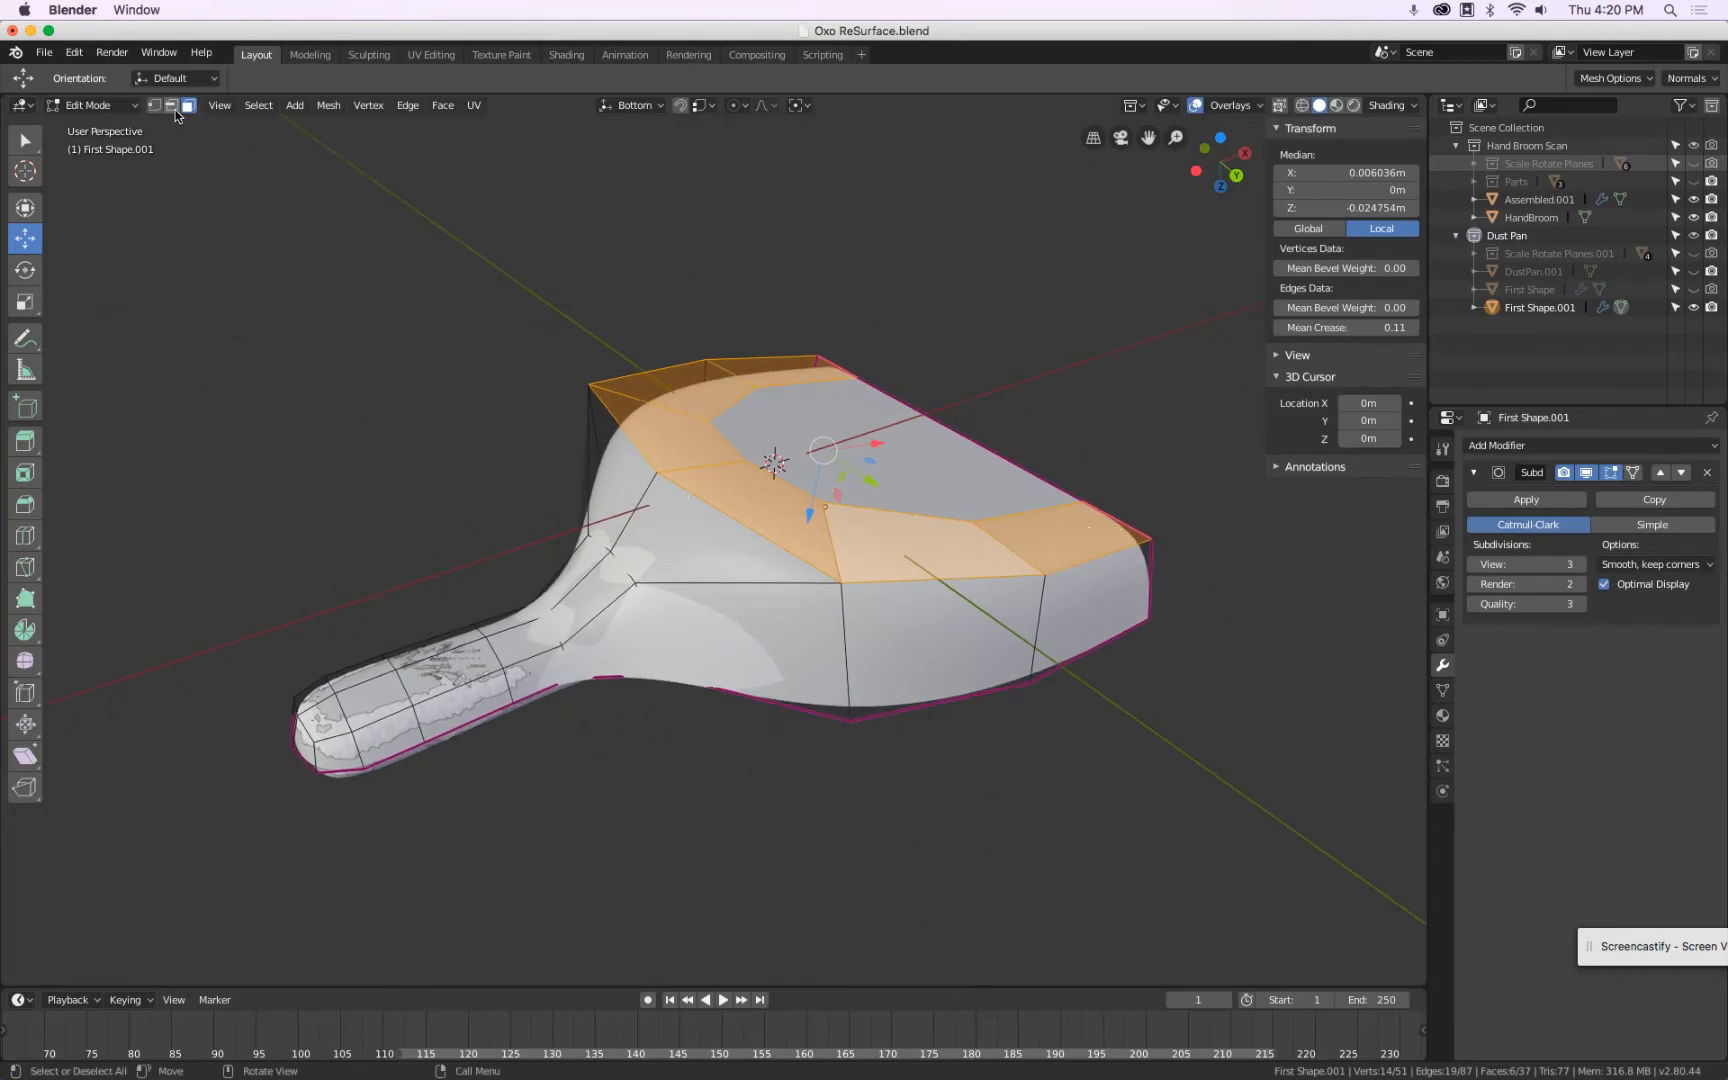
Add a loop cut about midway through the ring of faces bordering the dustpan's underside, working in edge mode.
left_click(172, 106)
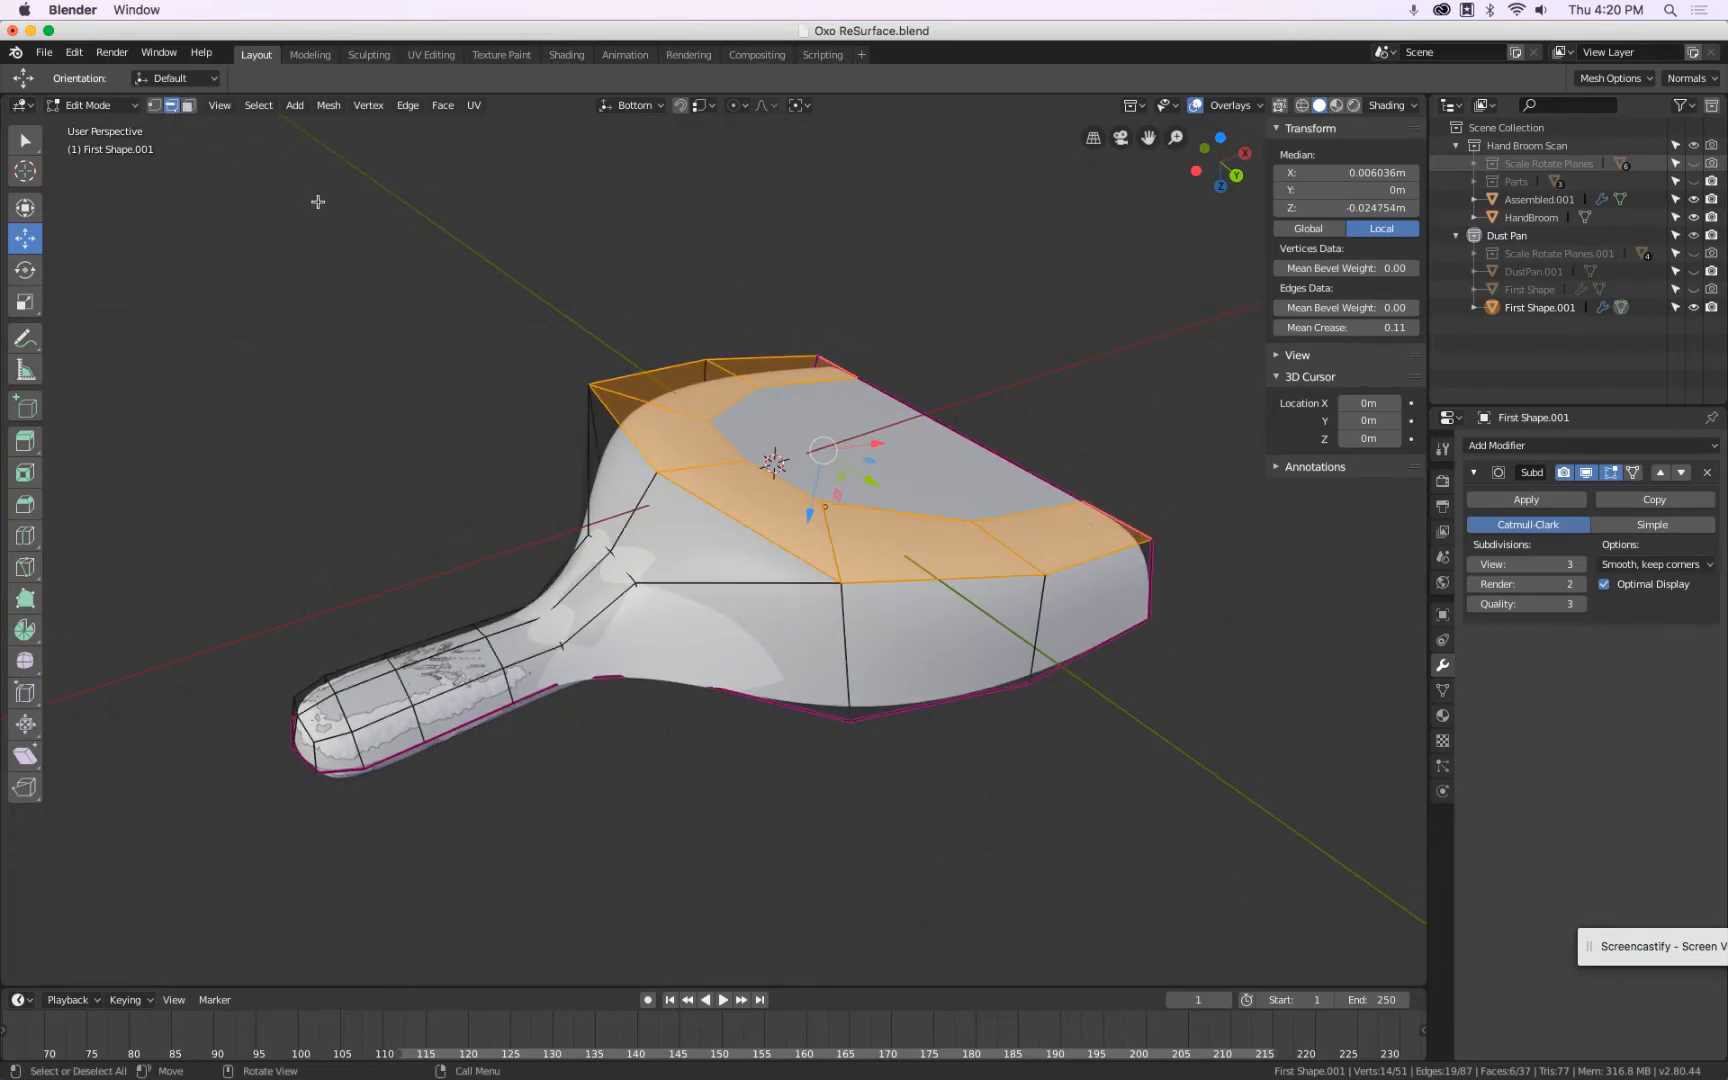
key("ctrl+r")
left_click(736, 376)
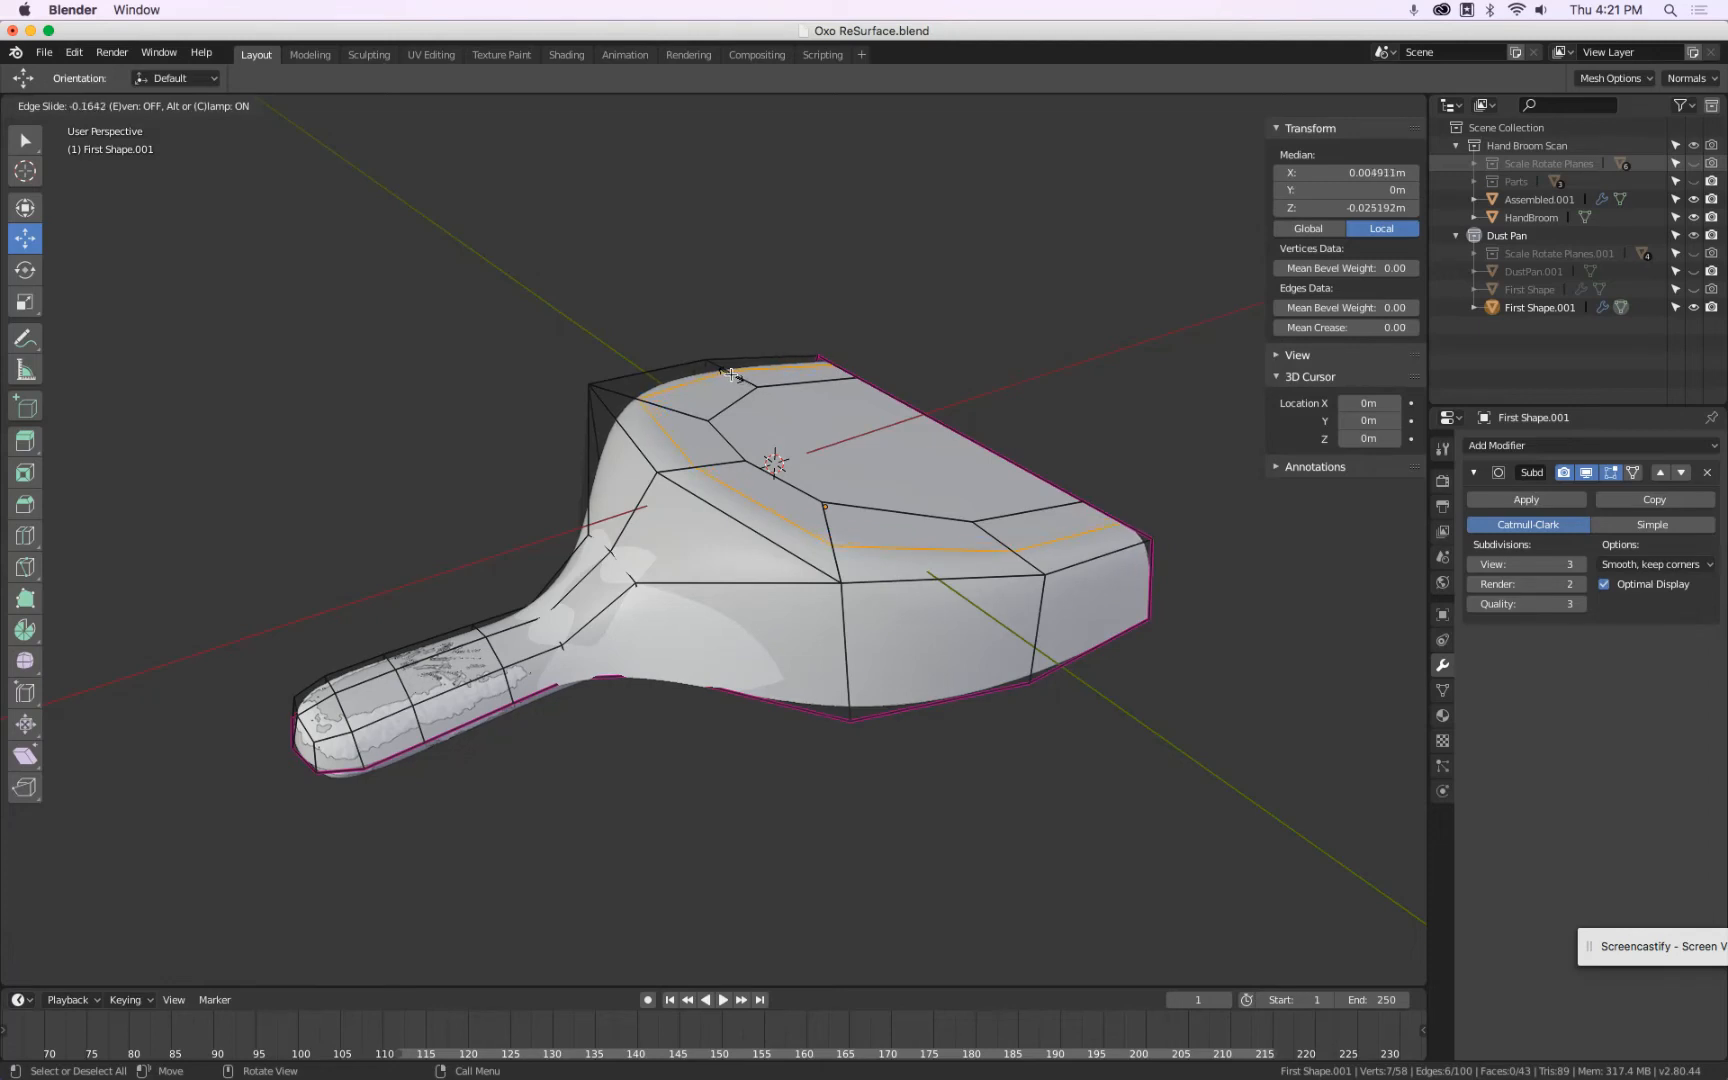
left_click(739, 376)
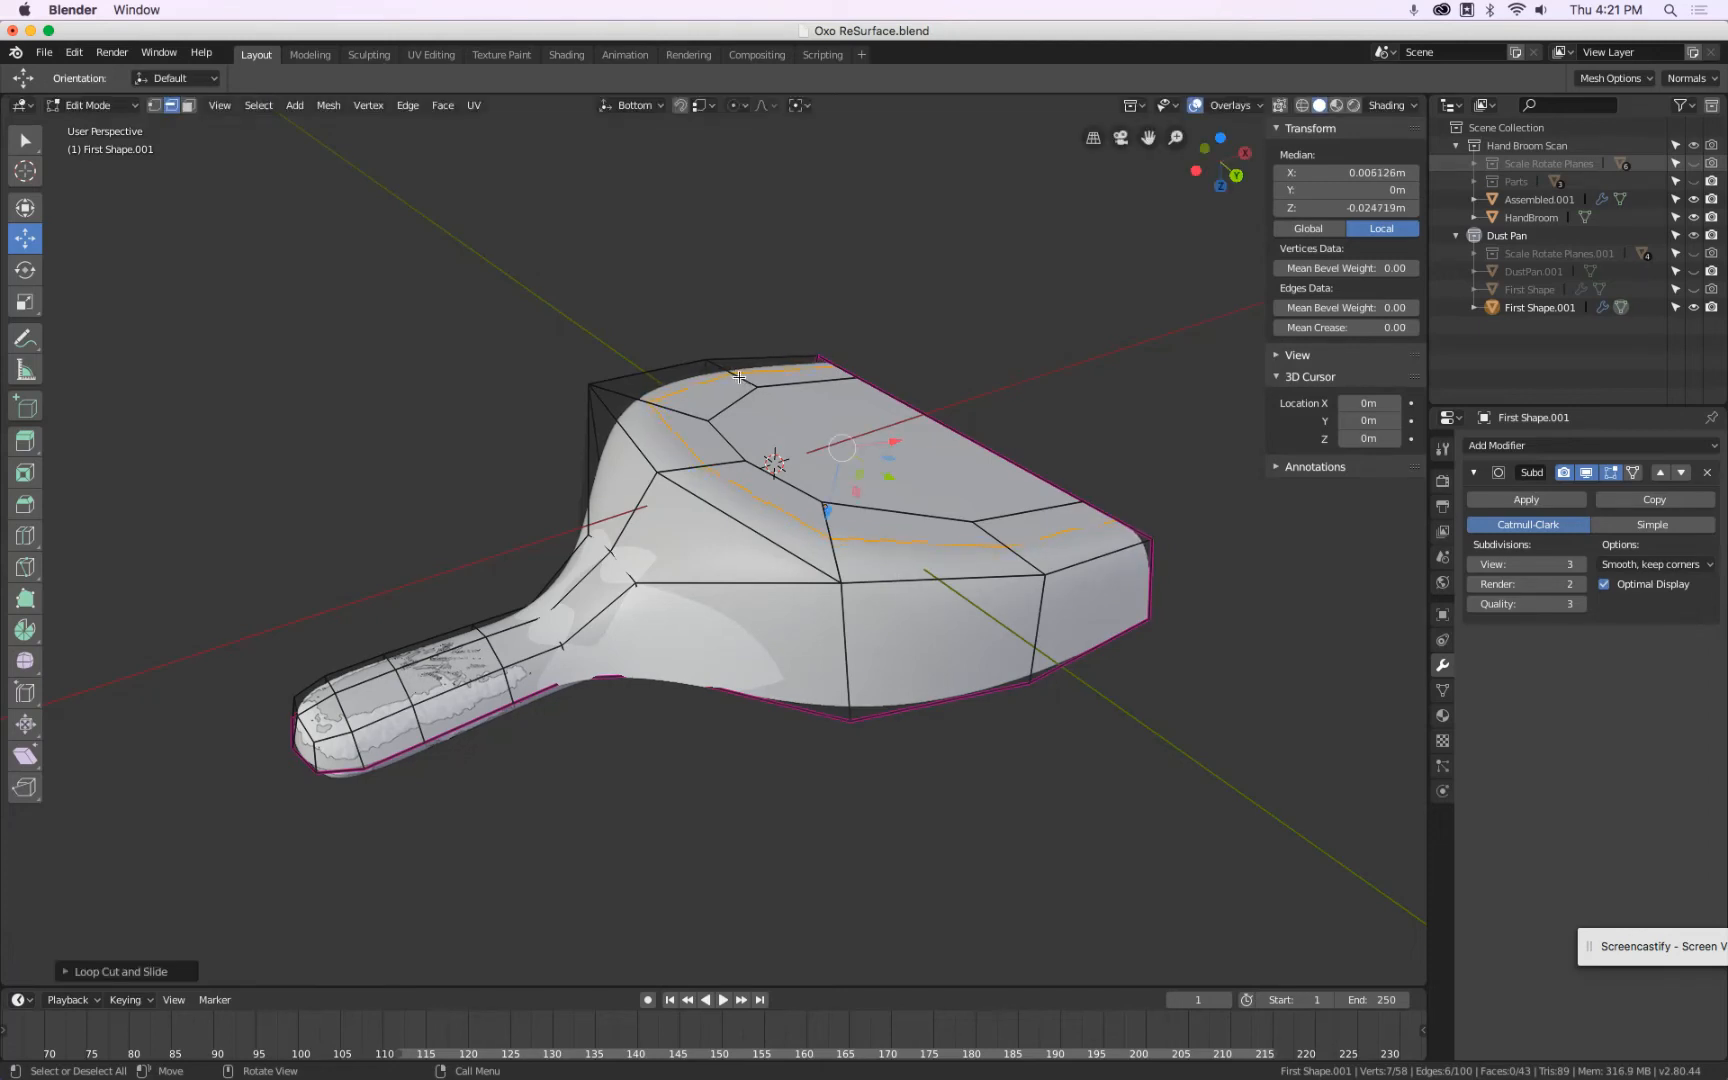
Select the six outer edges where the side walls and back meet the dustpan's underside.
middle_click_drag(757, 389, 940, 423)
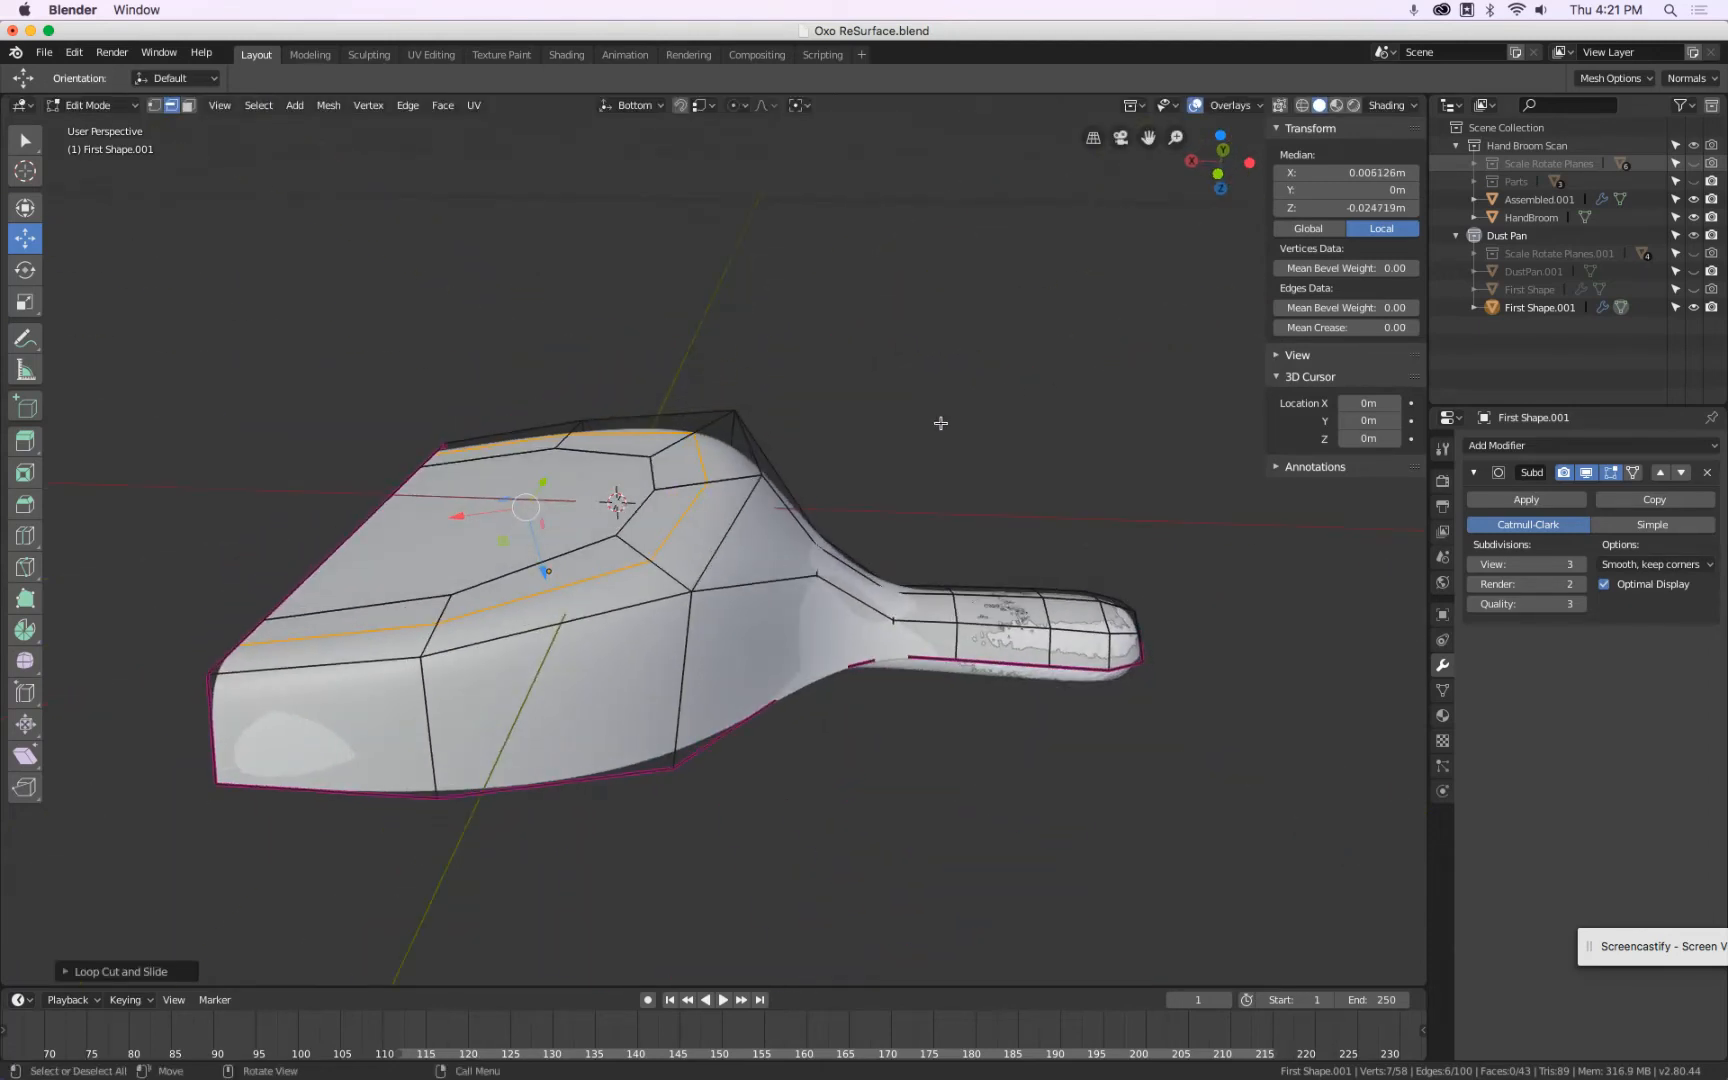
left_click(347, 665)
left_click(555, 625, "shift")
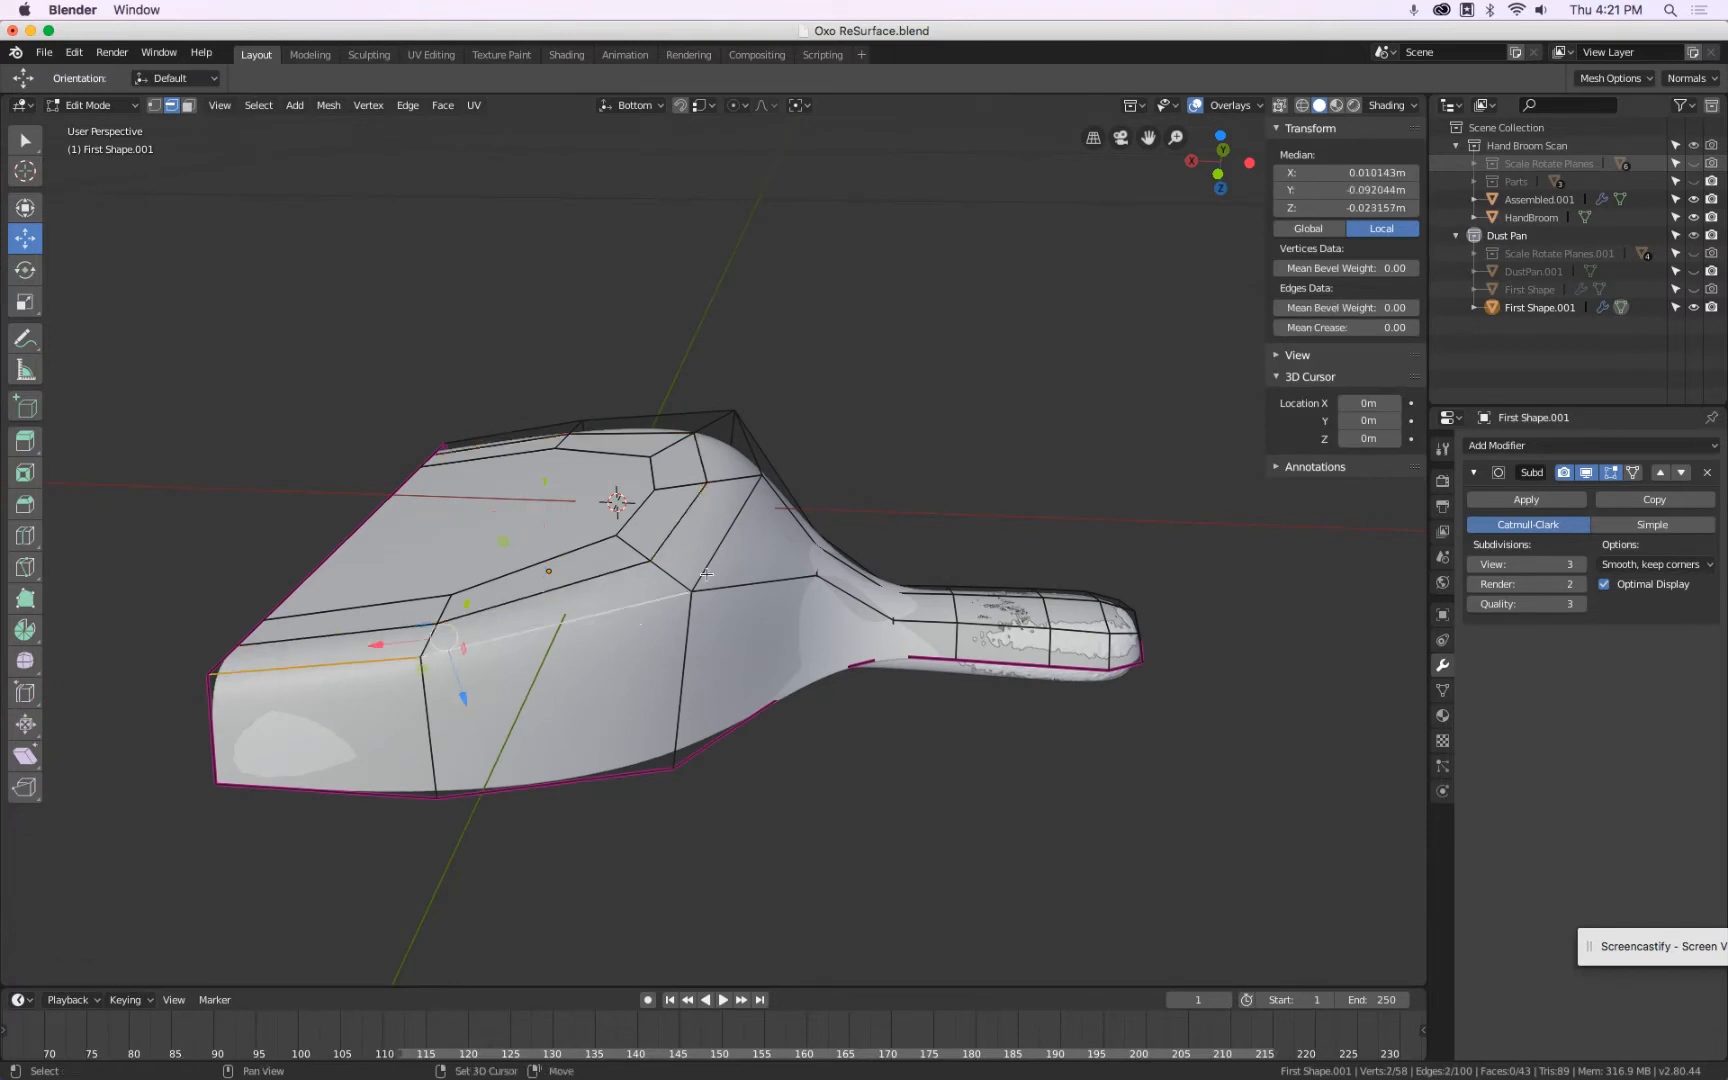
left_click(740, 508, "shift")
left_click(748, 425, "shift")
left_click(638, 413, "shift")
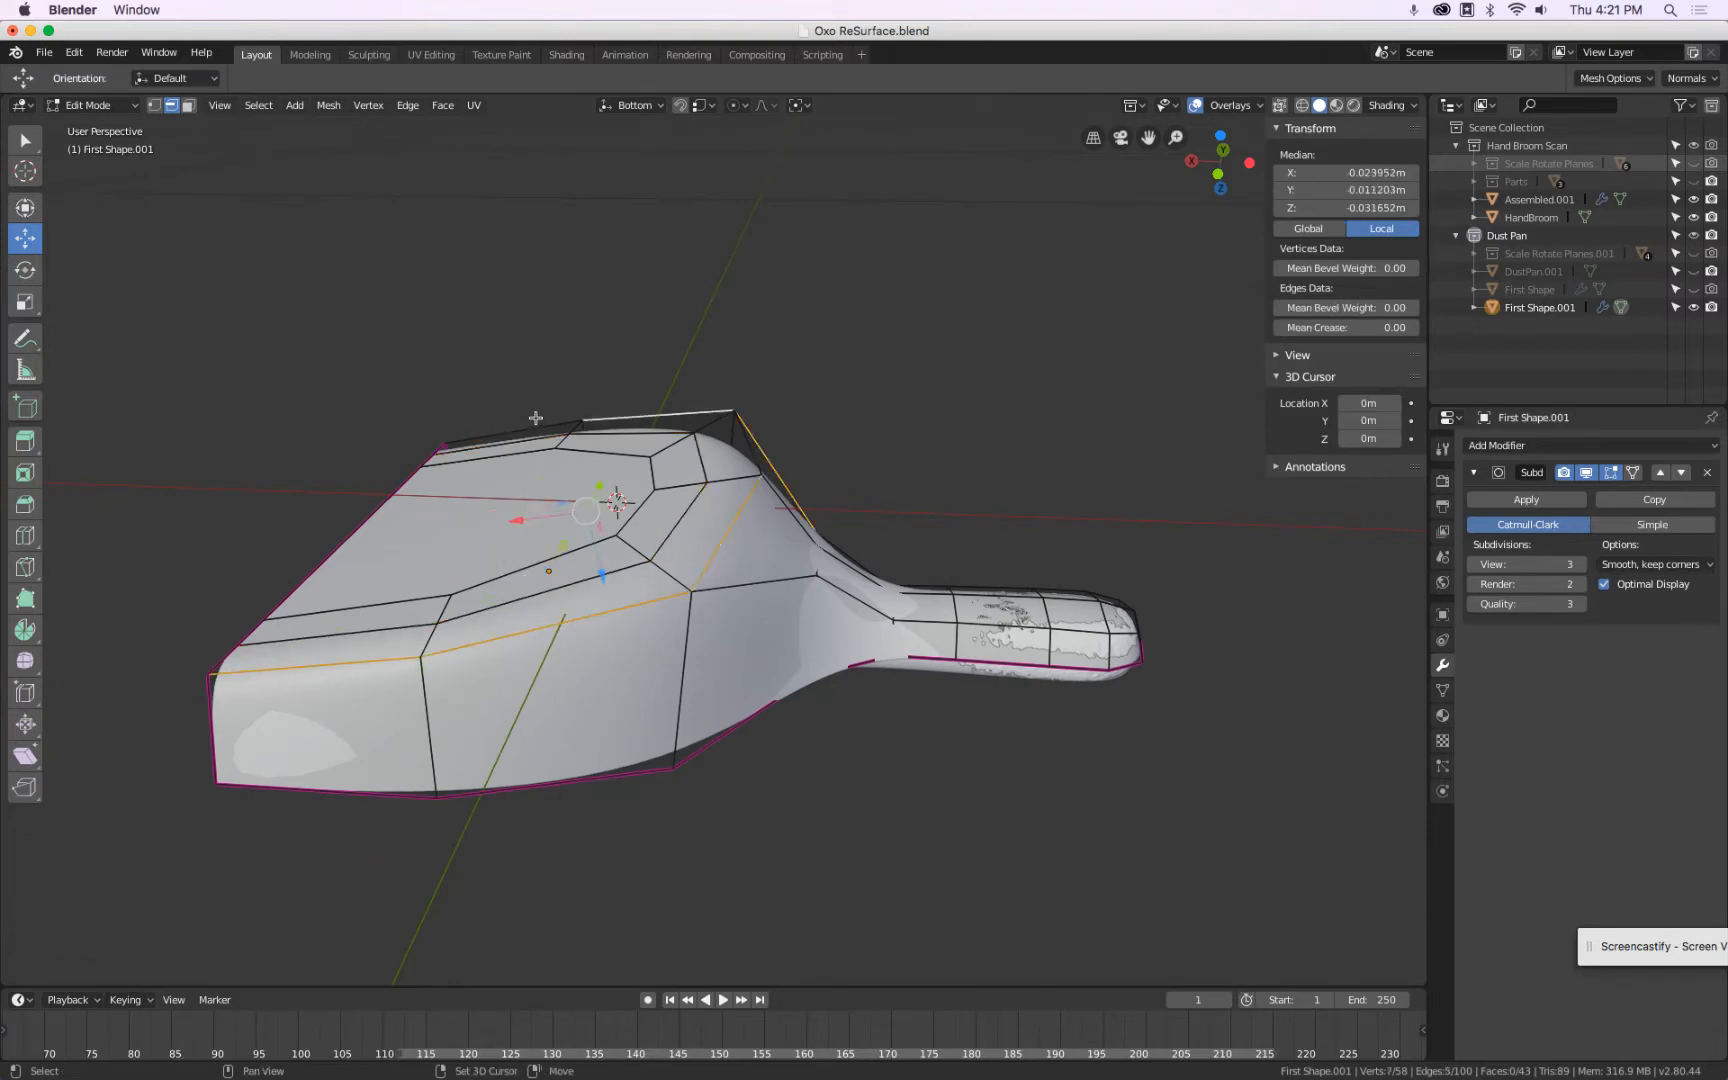
left_click(536, 426, "shift")
middle_click_drag(536, 426, 584, 523)
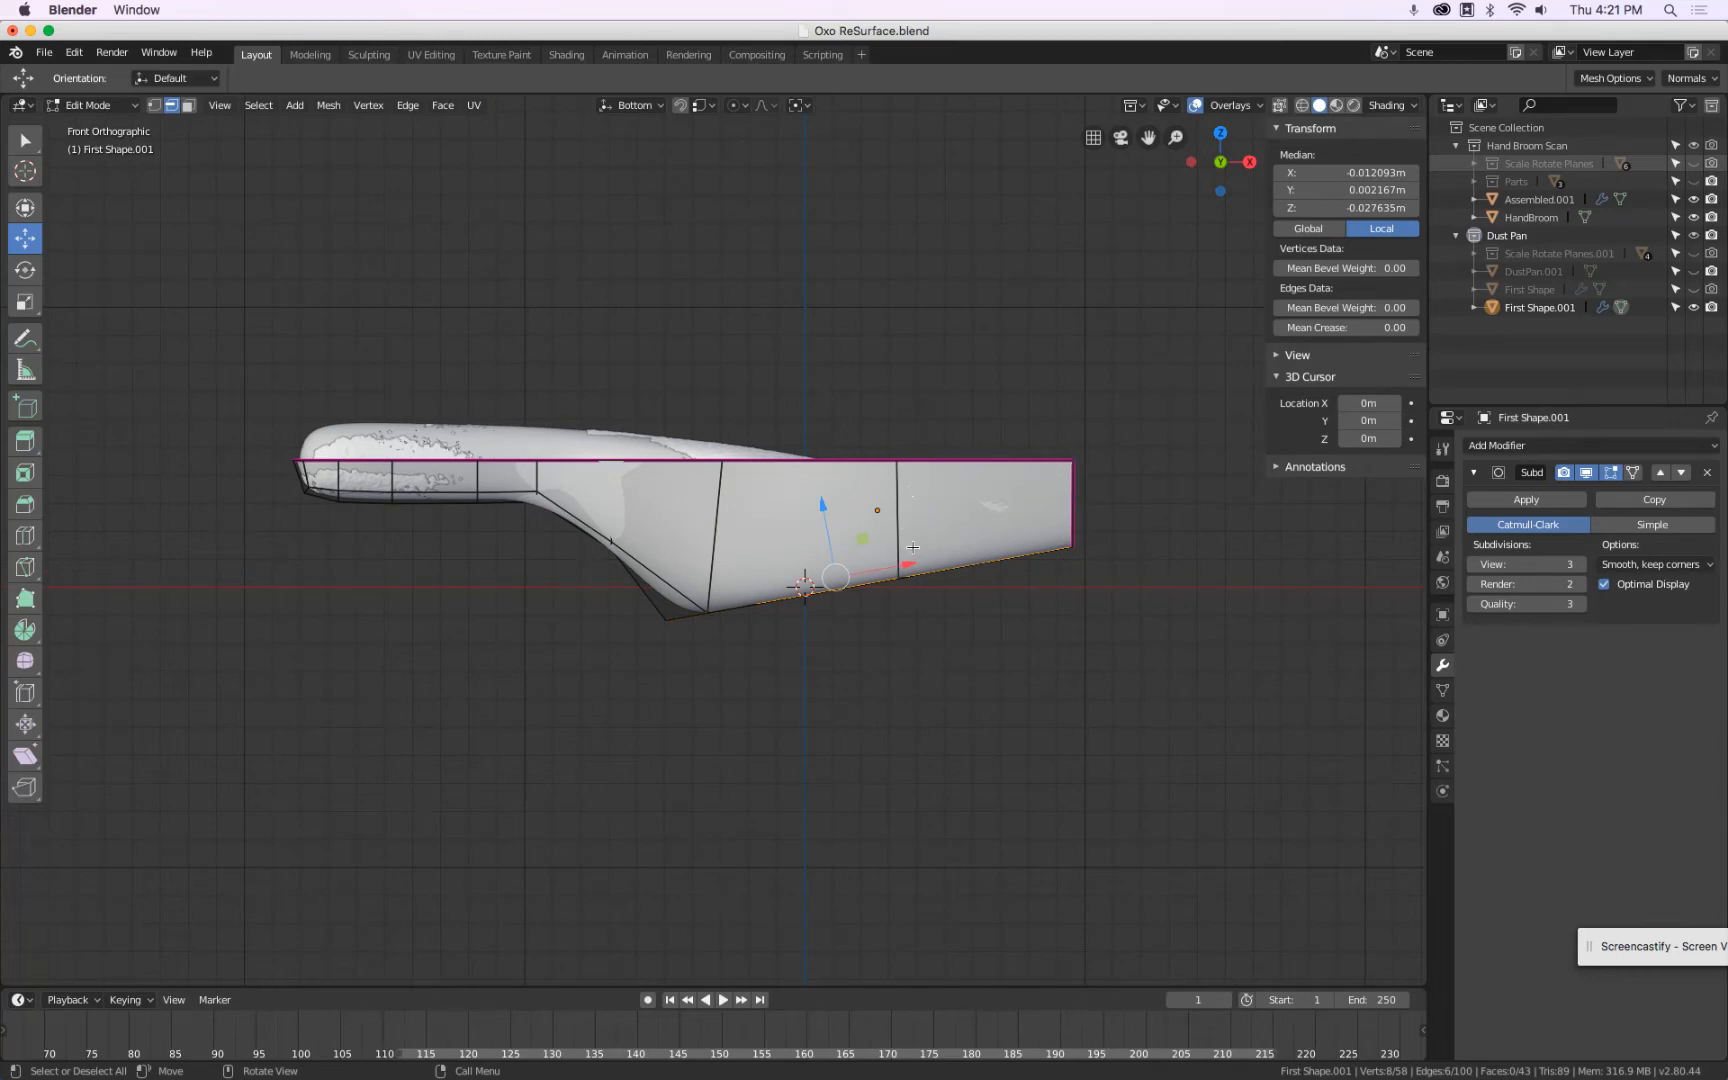
Try sliding the selected lower outer edges up the side walls.
middle_click_drag(917, 560, 912, 511)
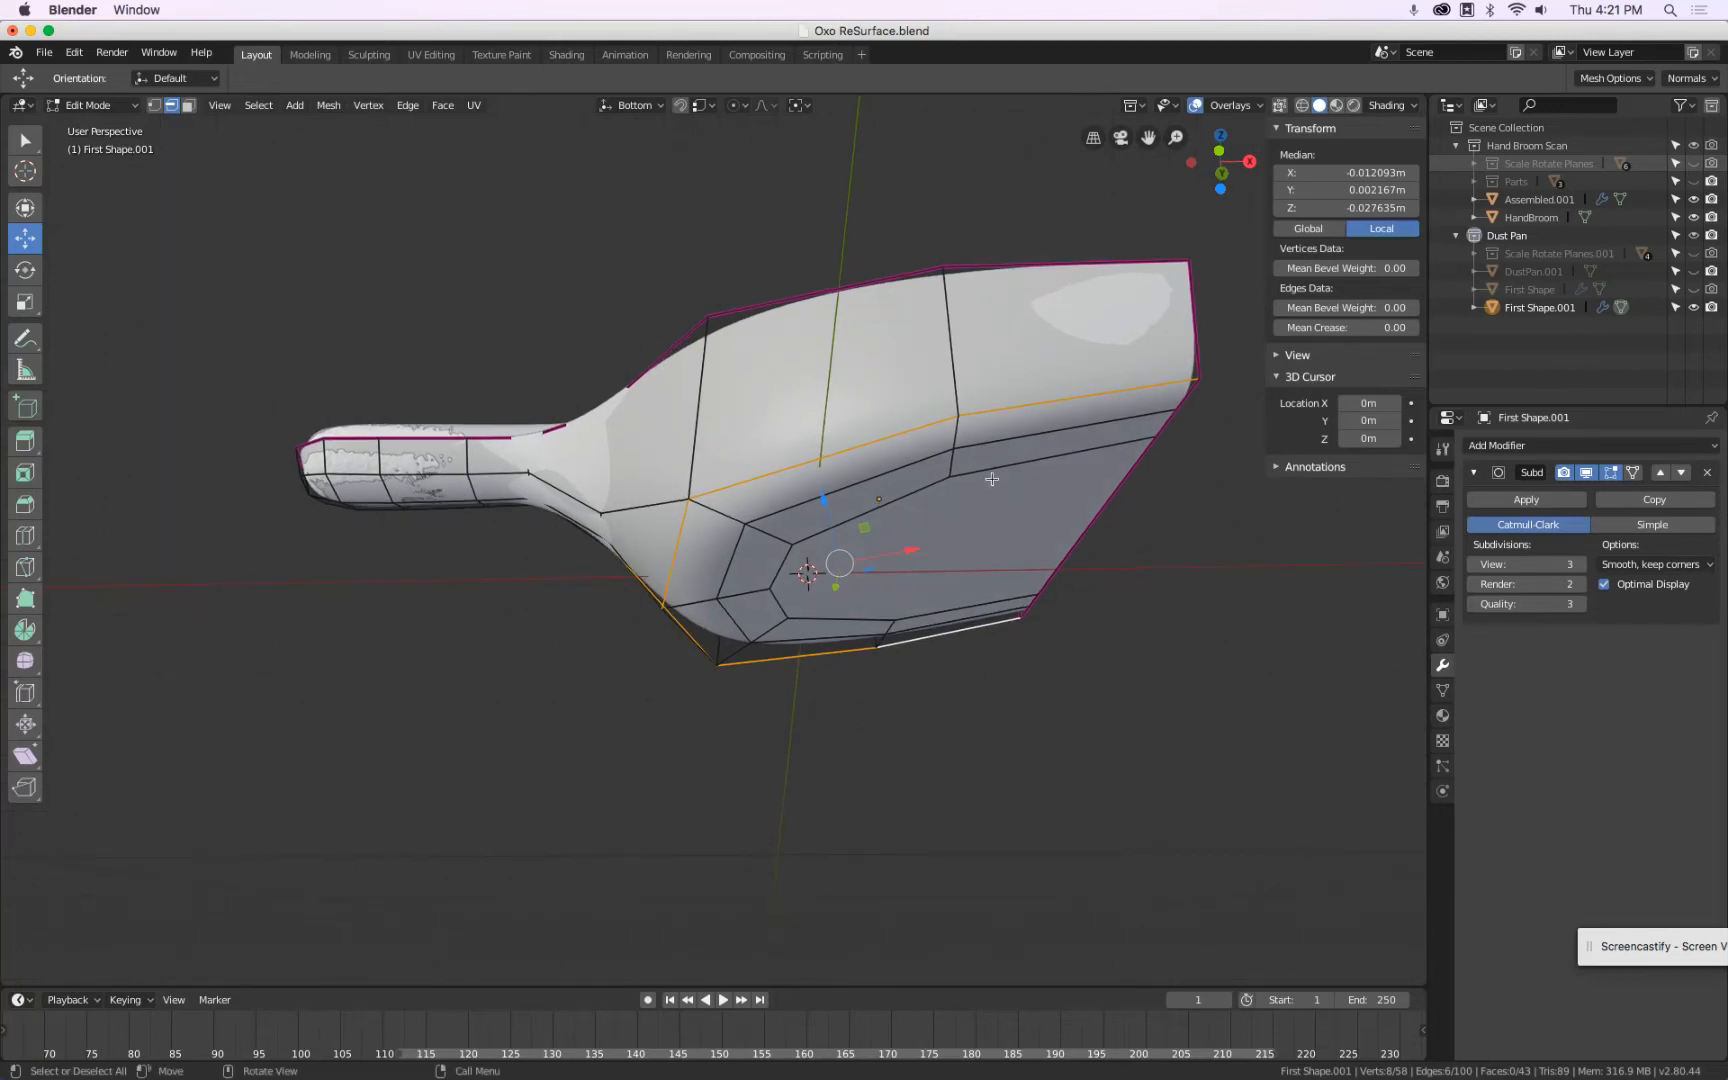
key("g")
key("g")
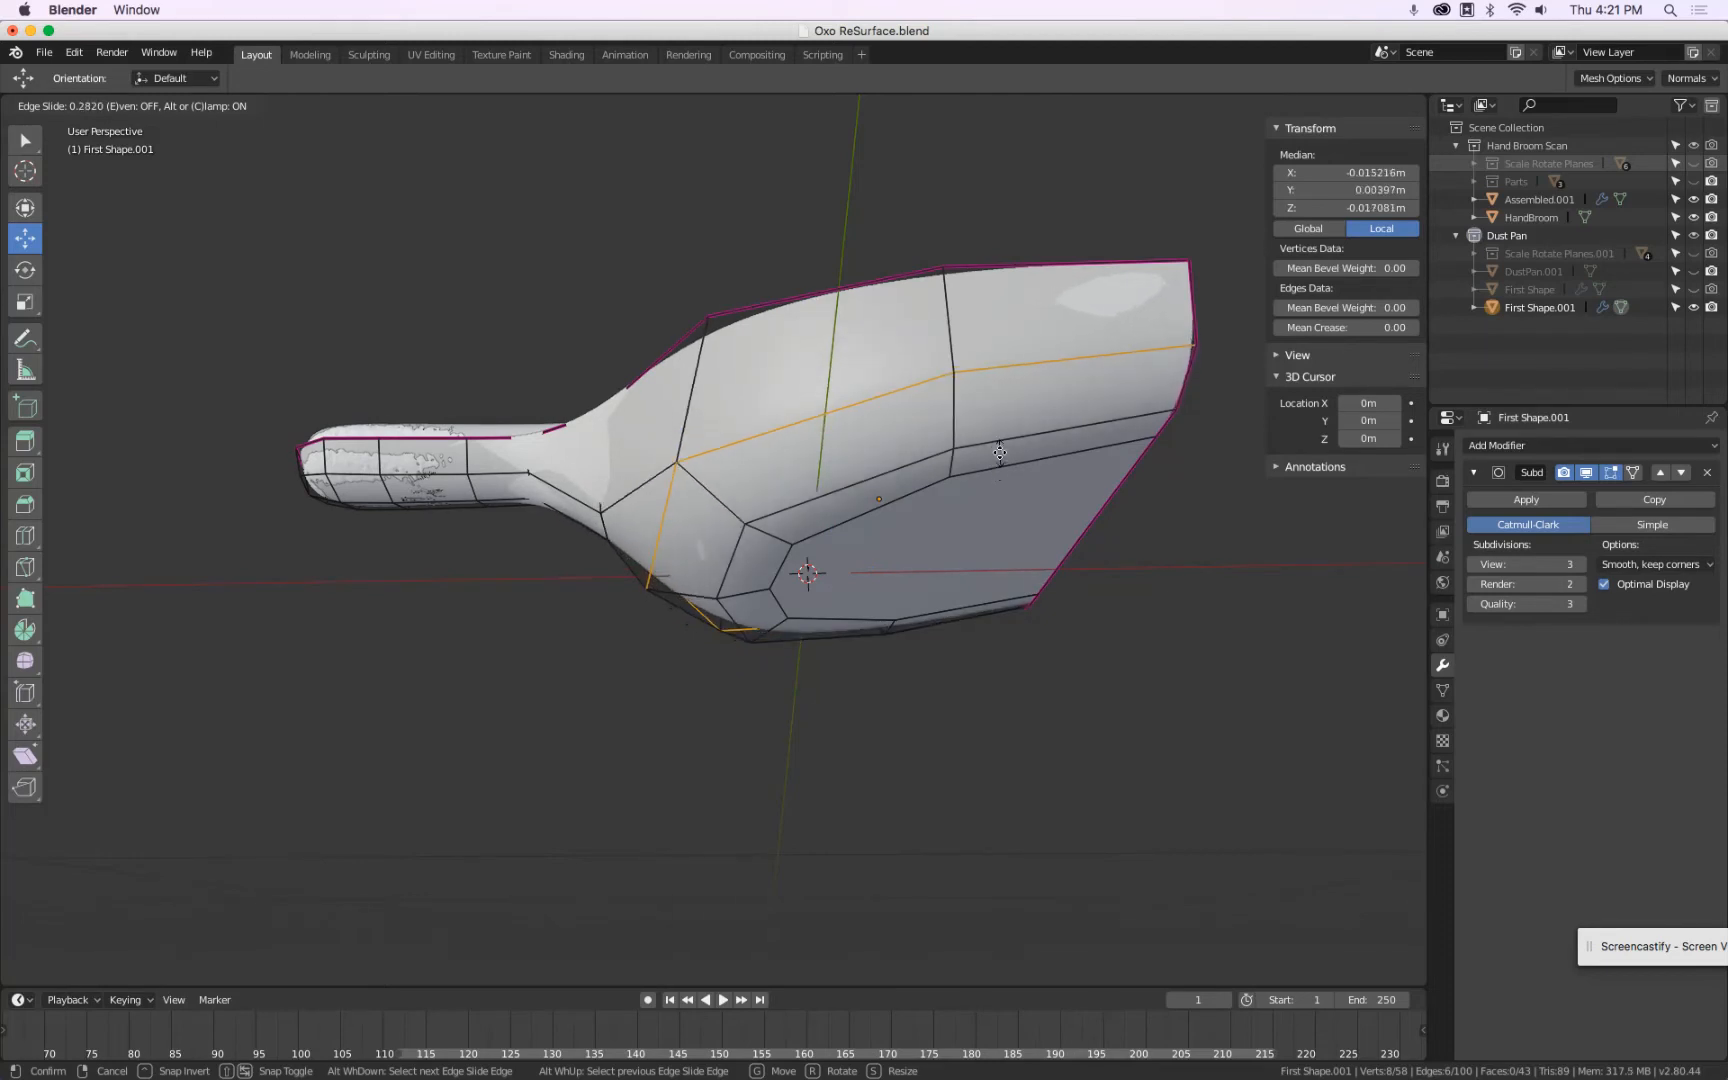
left_click(999, 453)
middle_click_drag(999, 453, 859, 463)
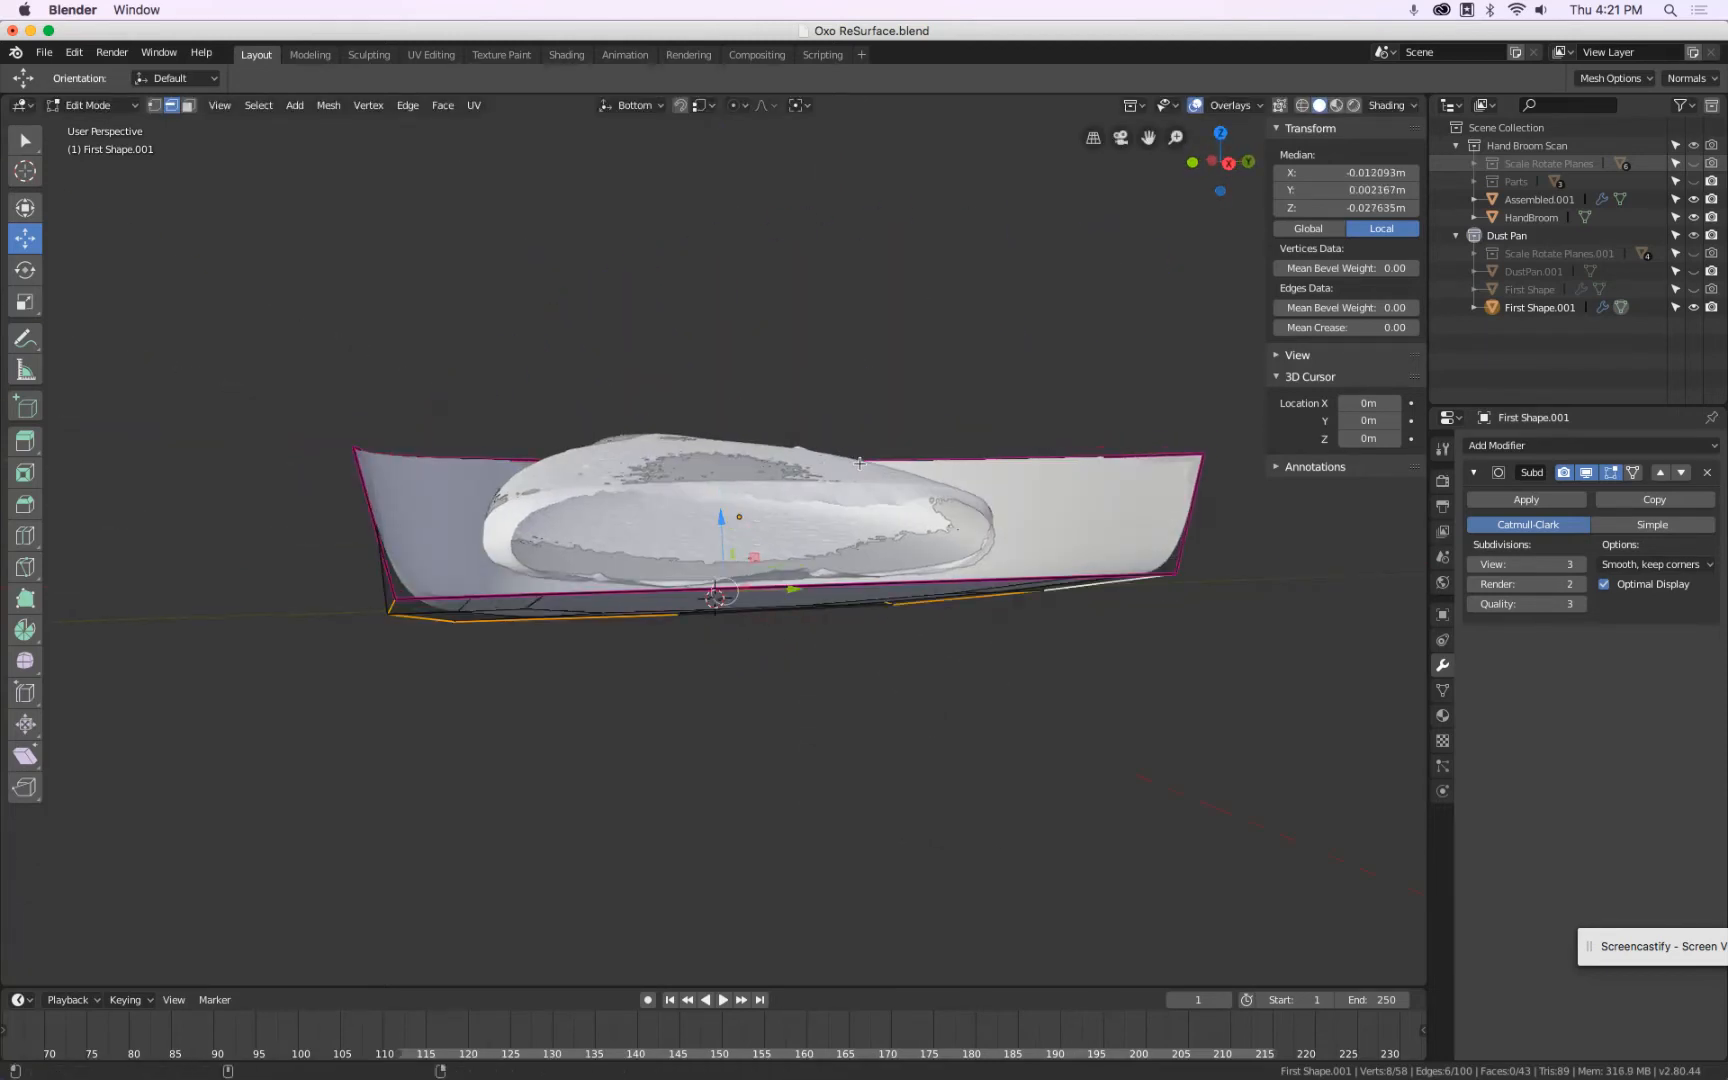
key("g")
key("g")
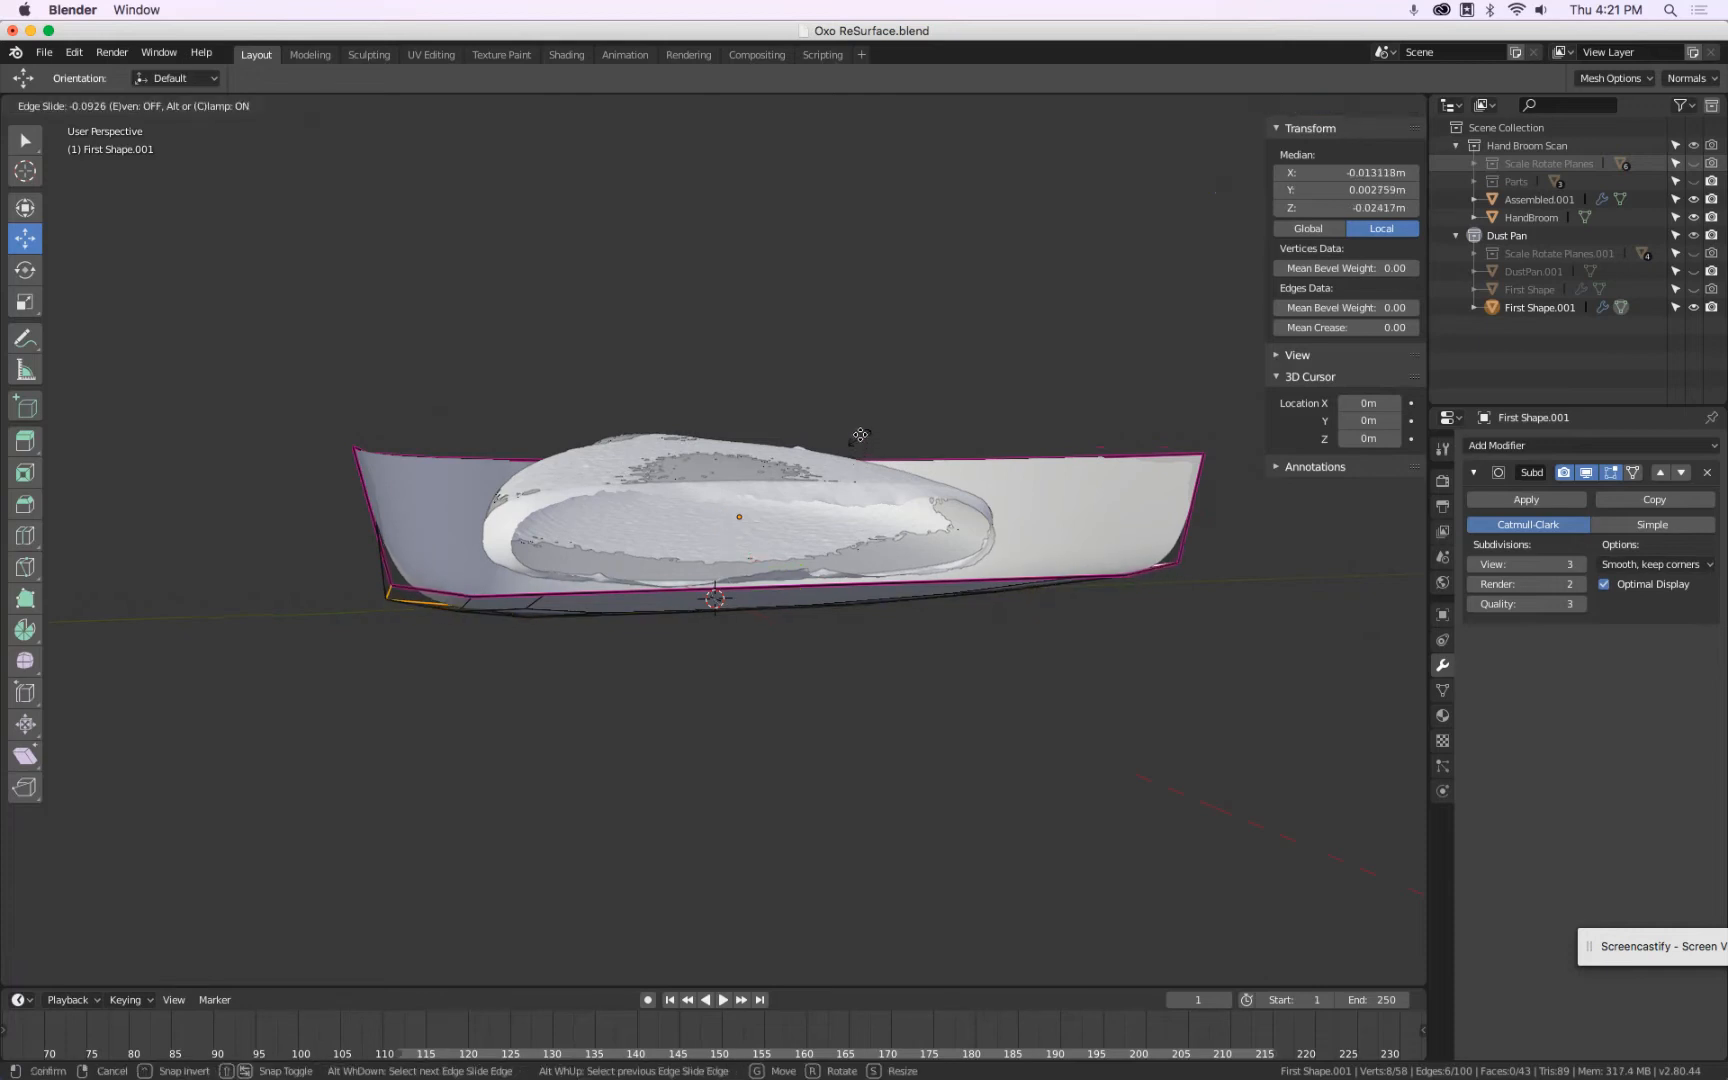
left_click(865, 393)
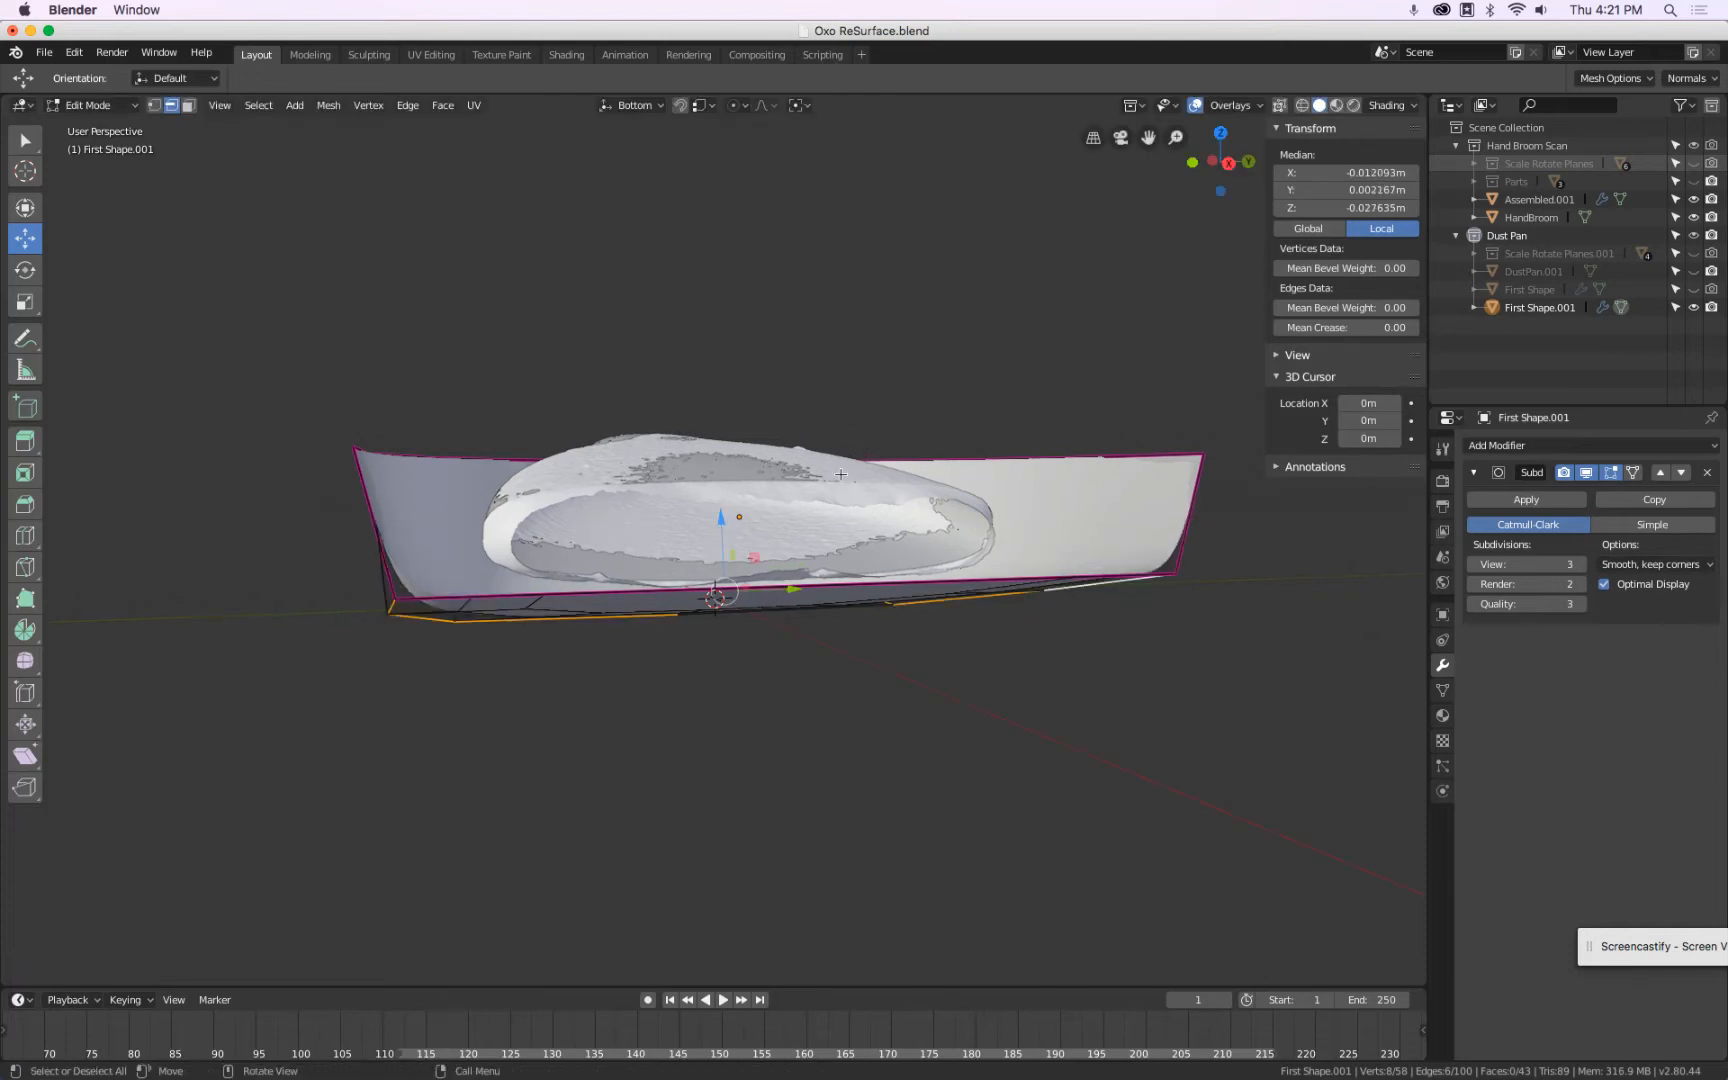
key("g")
key("g")
left_click(837, 432)
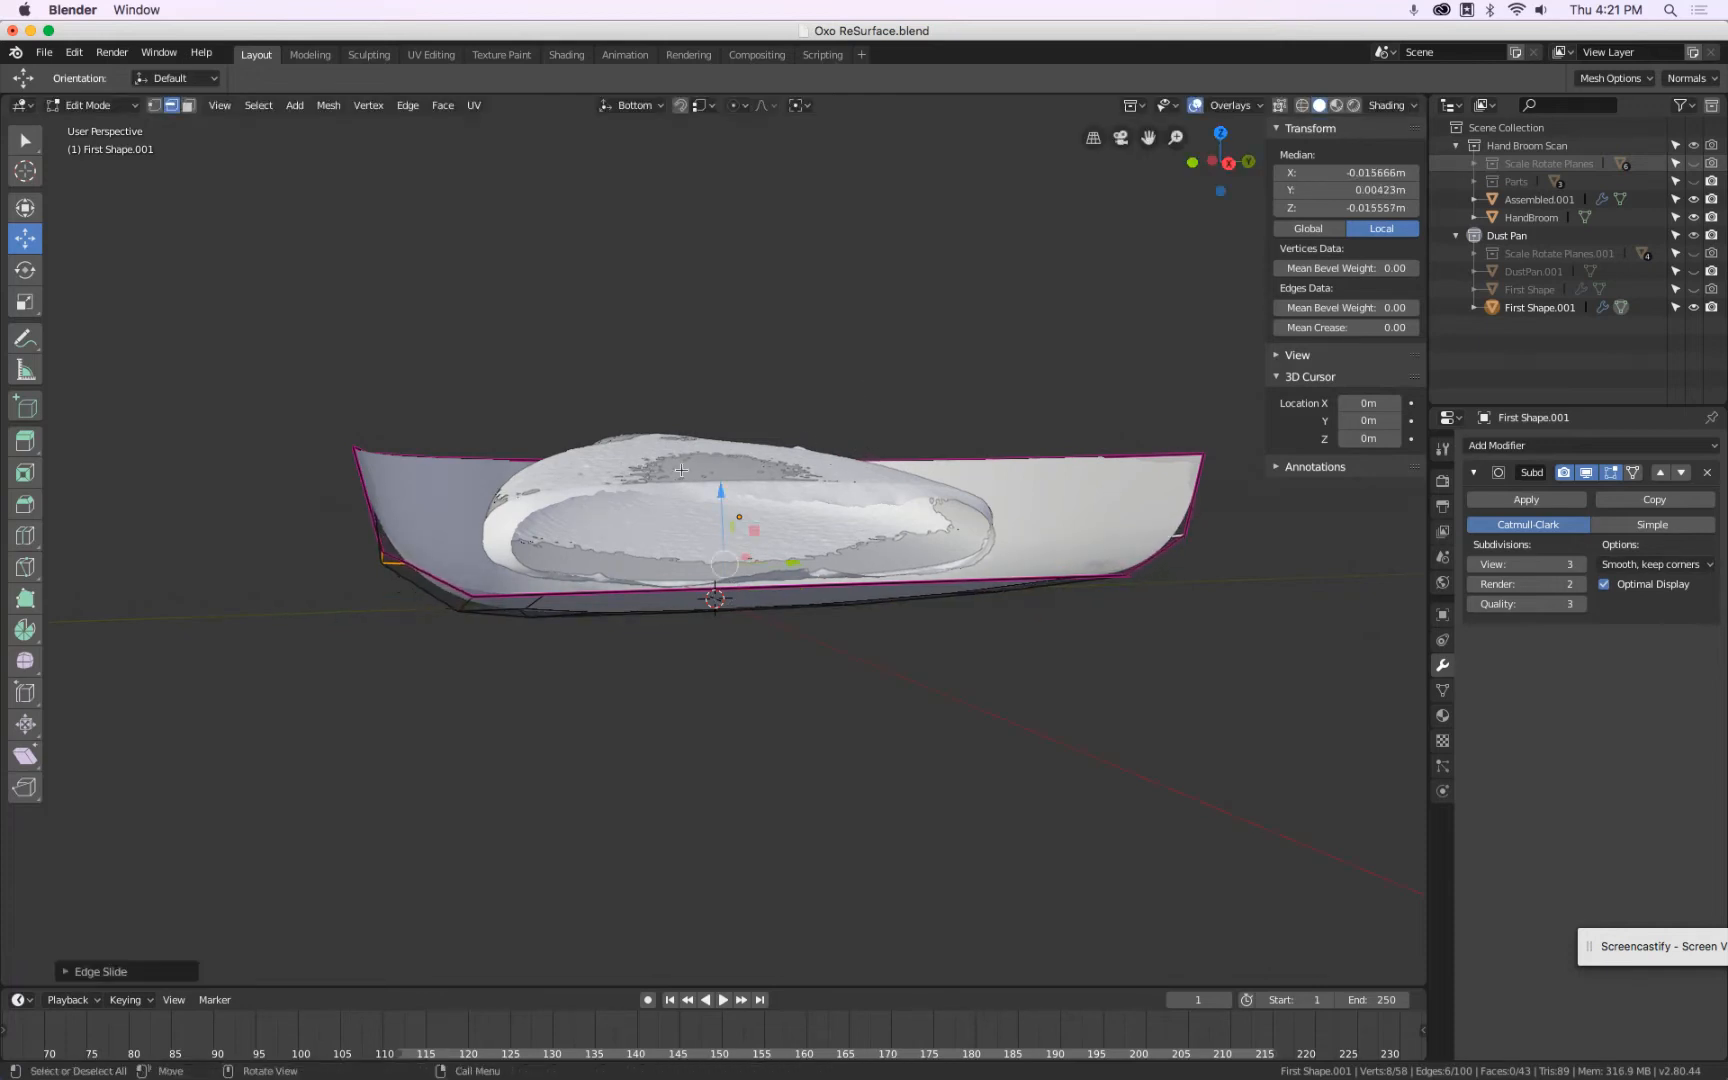
Swap the stray side wall edge for the missing lower back edge and slide the six-edge outer loop up the walls.
middle_click_drag(837, 432, 572, 546)
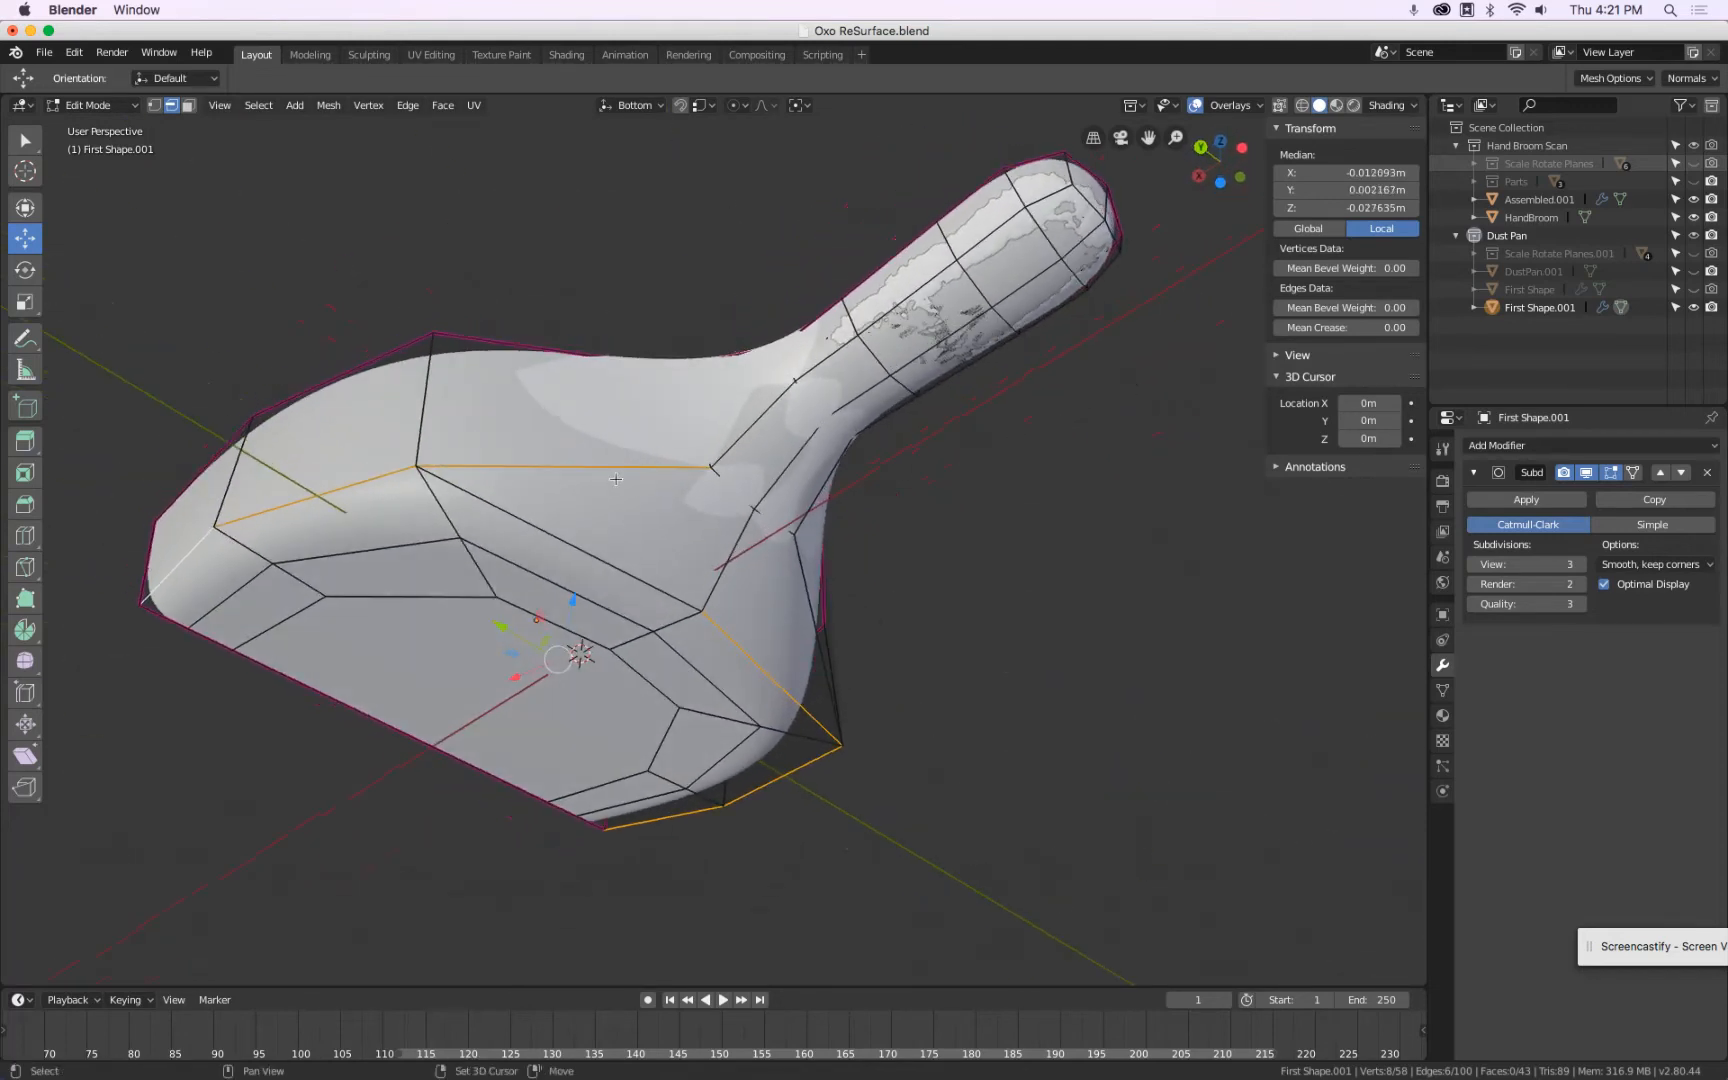
left_click(572, 546, "shift")
left_click(568, 551, "shift")
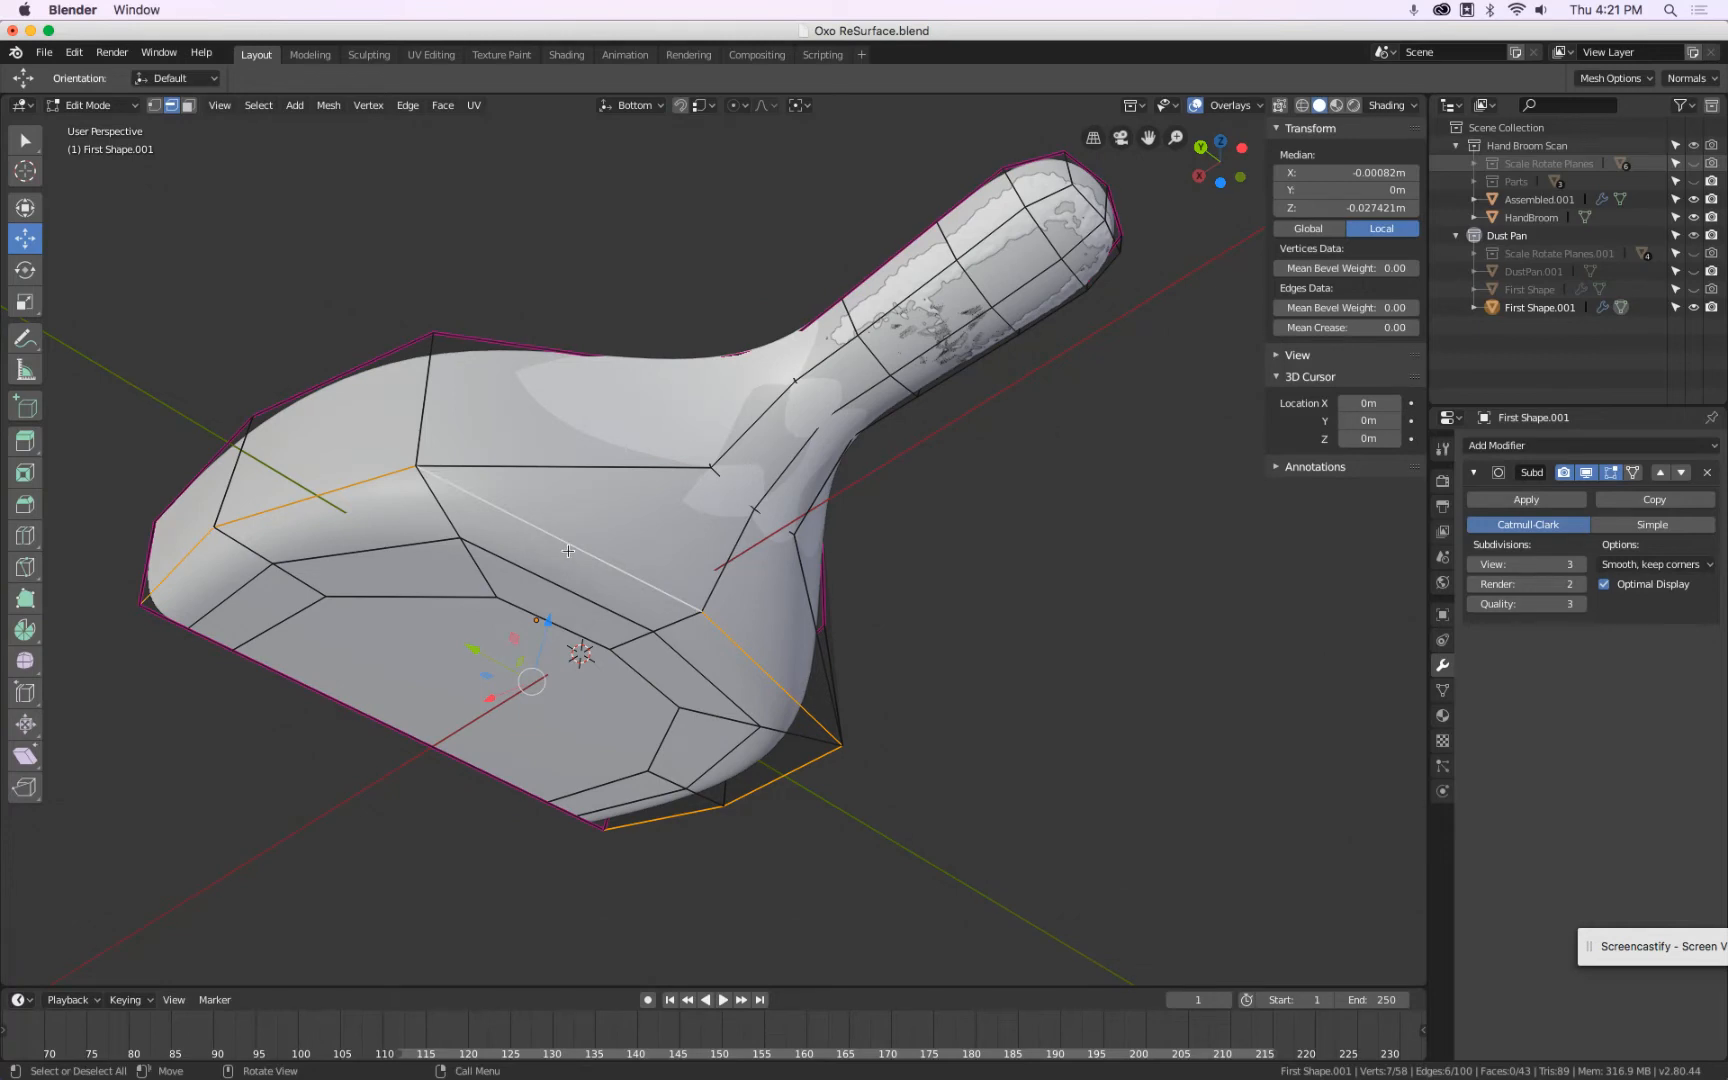
key("g")
key("g")
left_click(539, 478)
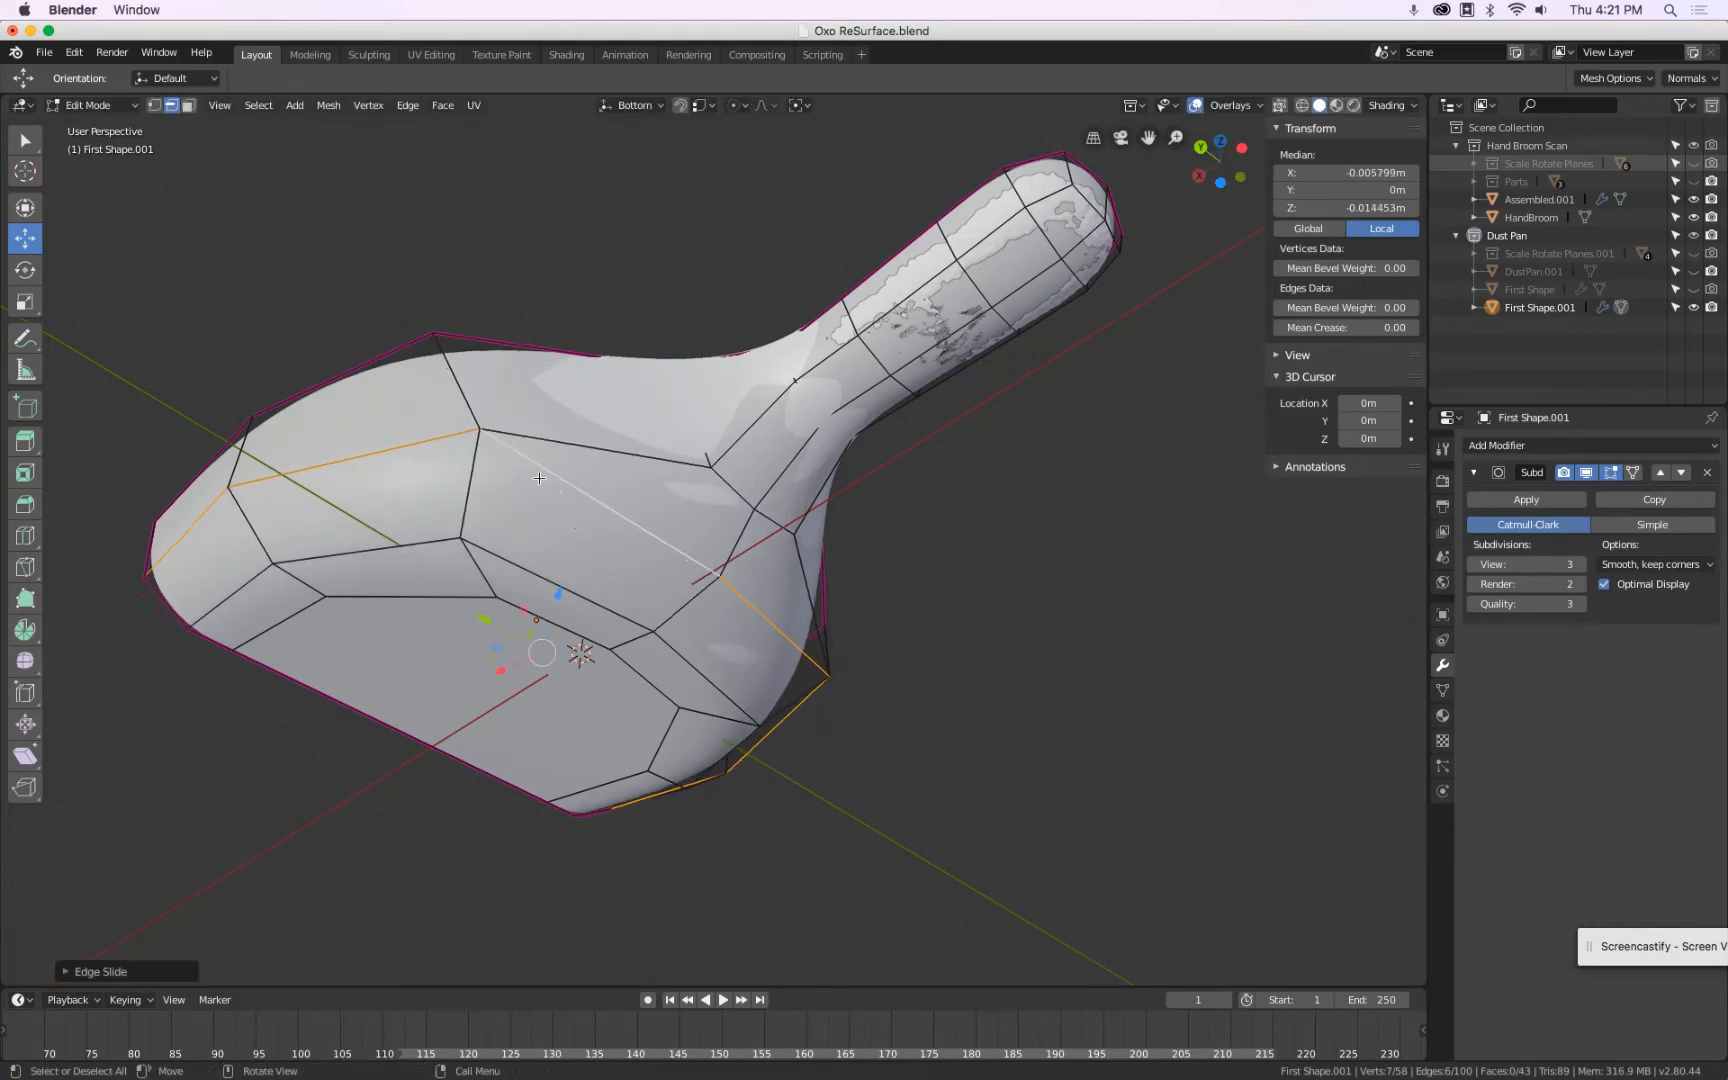
Check the rounded shape in Object Mode, then scale the four lengthwise underside edges at the front opening outward along Y.
middle_click_drag(539, 478, 567, 335)
key("Tab")
key("Tab")
left_click(537, 451)
left_click(940, 344, "shift")
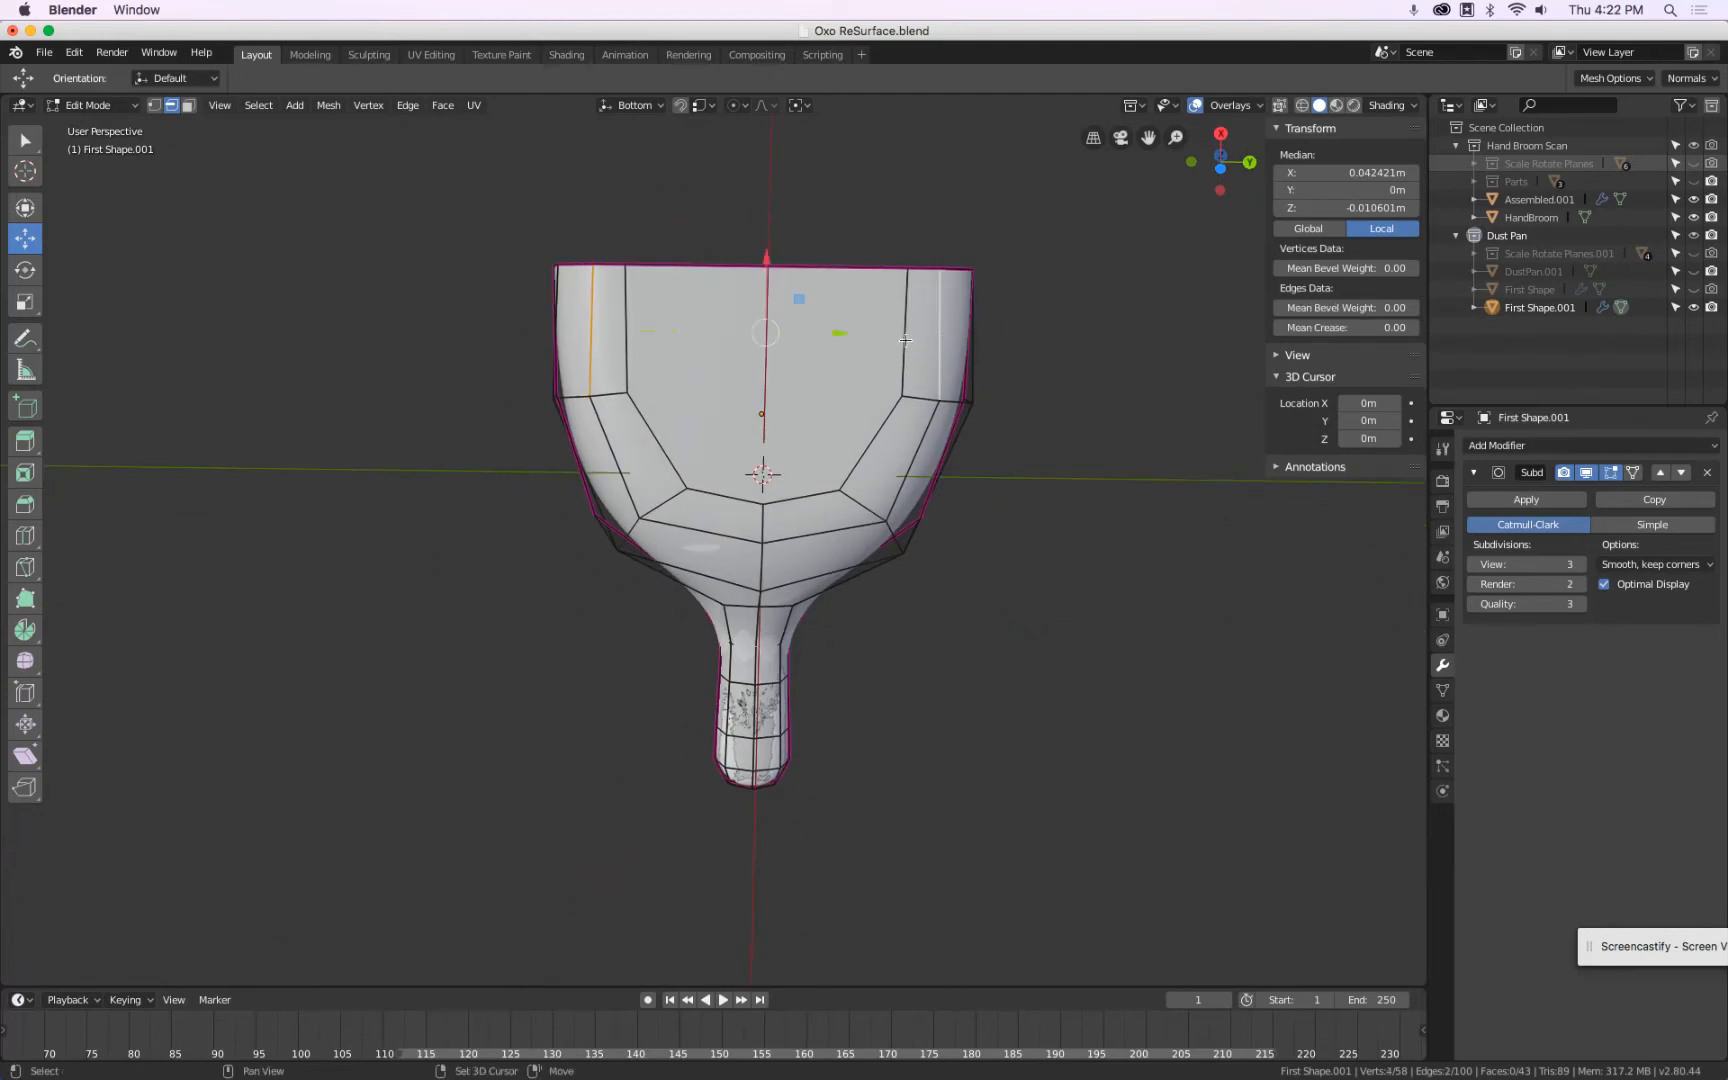
left_click(906, 345, "shift")
left_click(621, 354, "shift")
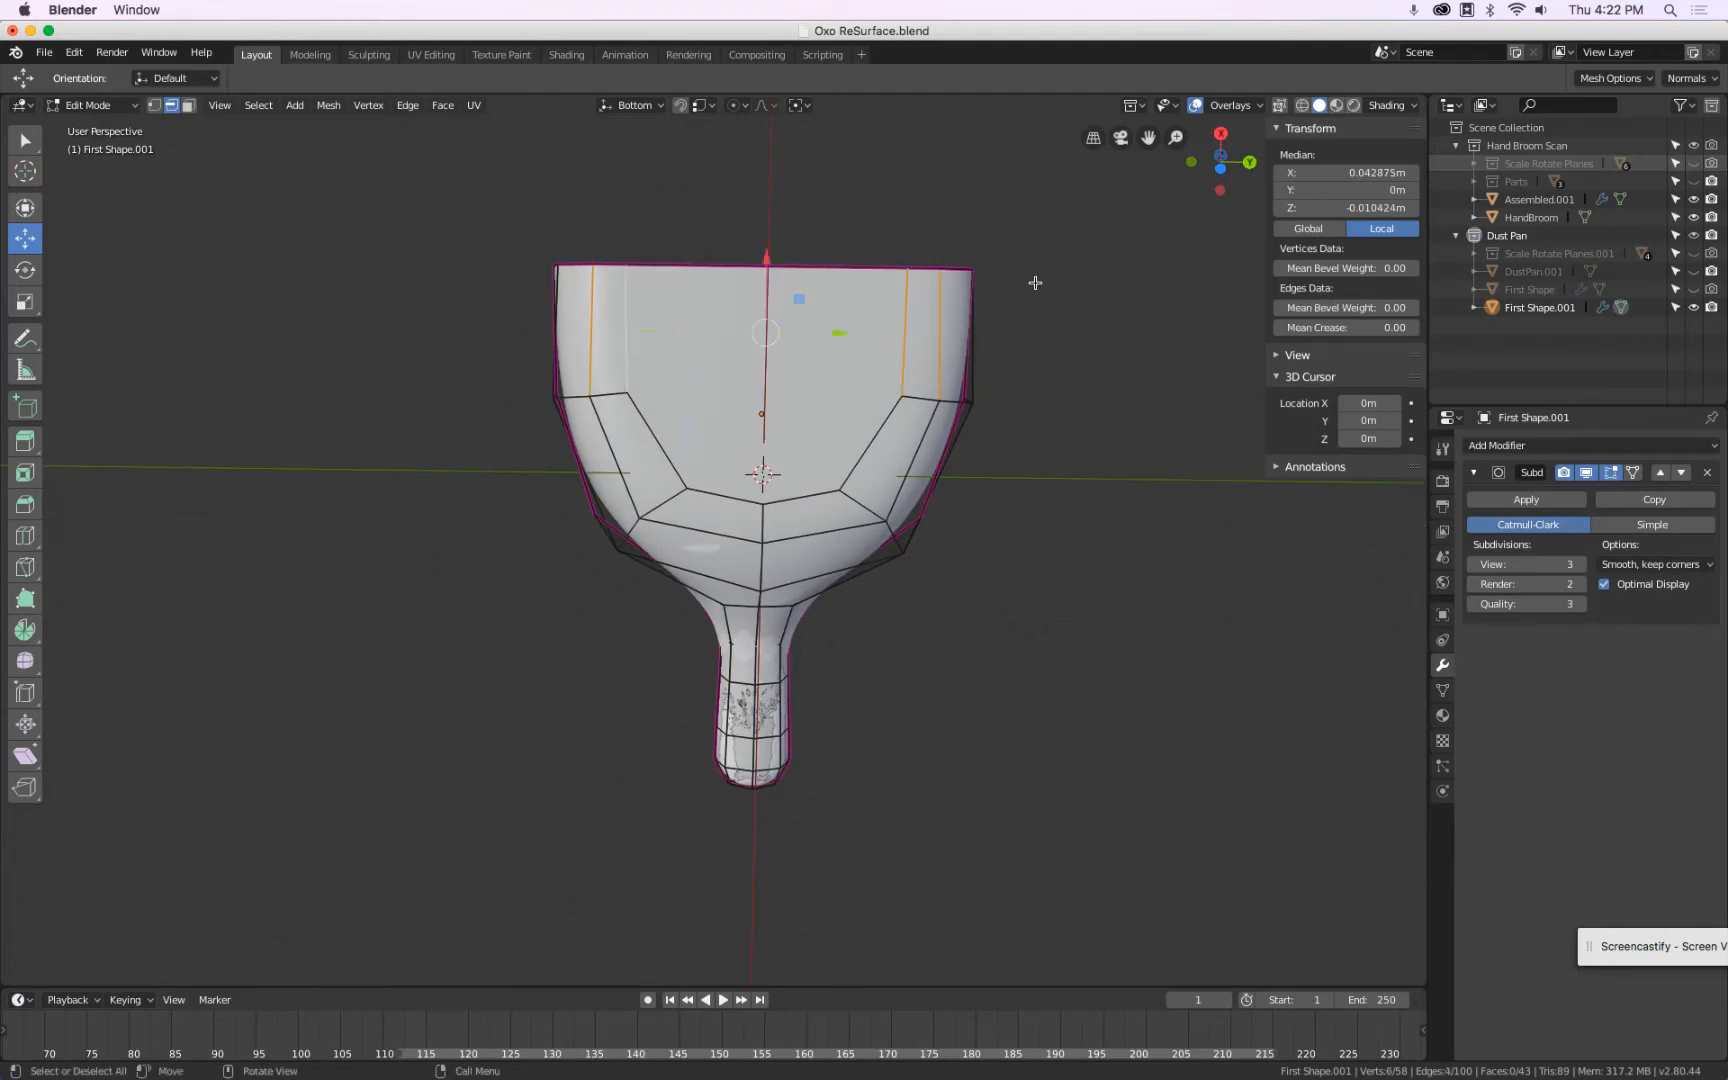
key("s")
key("y")
left_click(1158, 286)
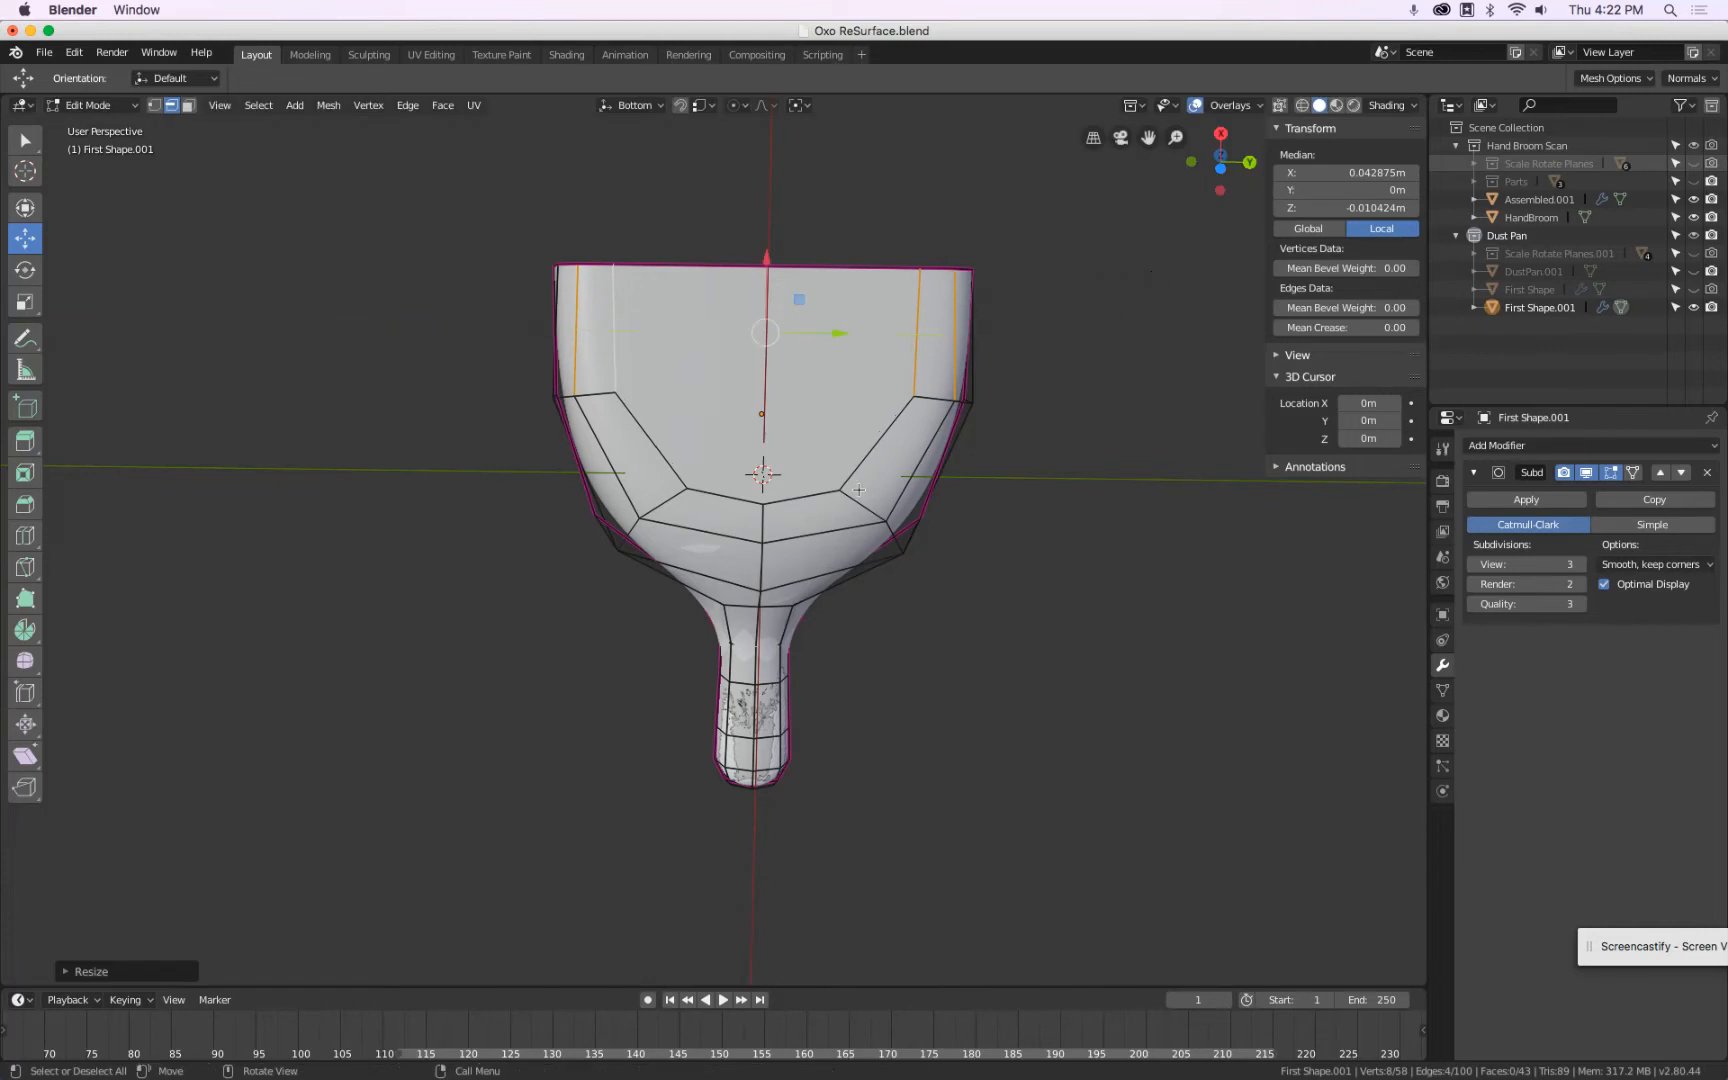
Show the DustPan.001 scan, clip the view to a cross-section near the front opening, and resume editing the cage.
mouse_move(859, 489)
middle_mouse_down()
mouse_move(845, 430)
mouse_move(814, 470)
mouse_move(841, 463)
middle_mouse_up()
key("Tab")
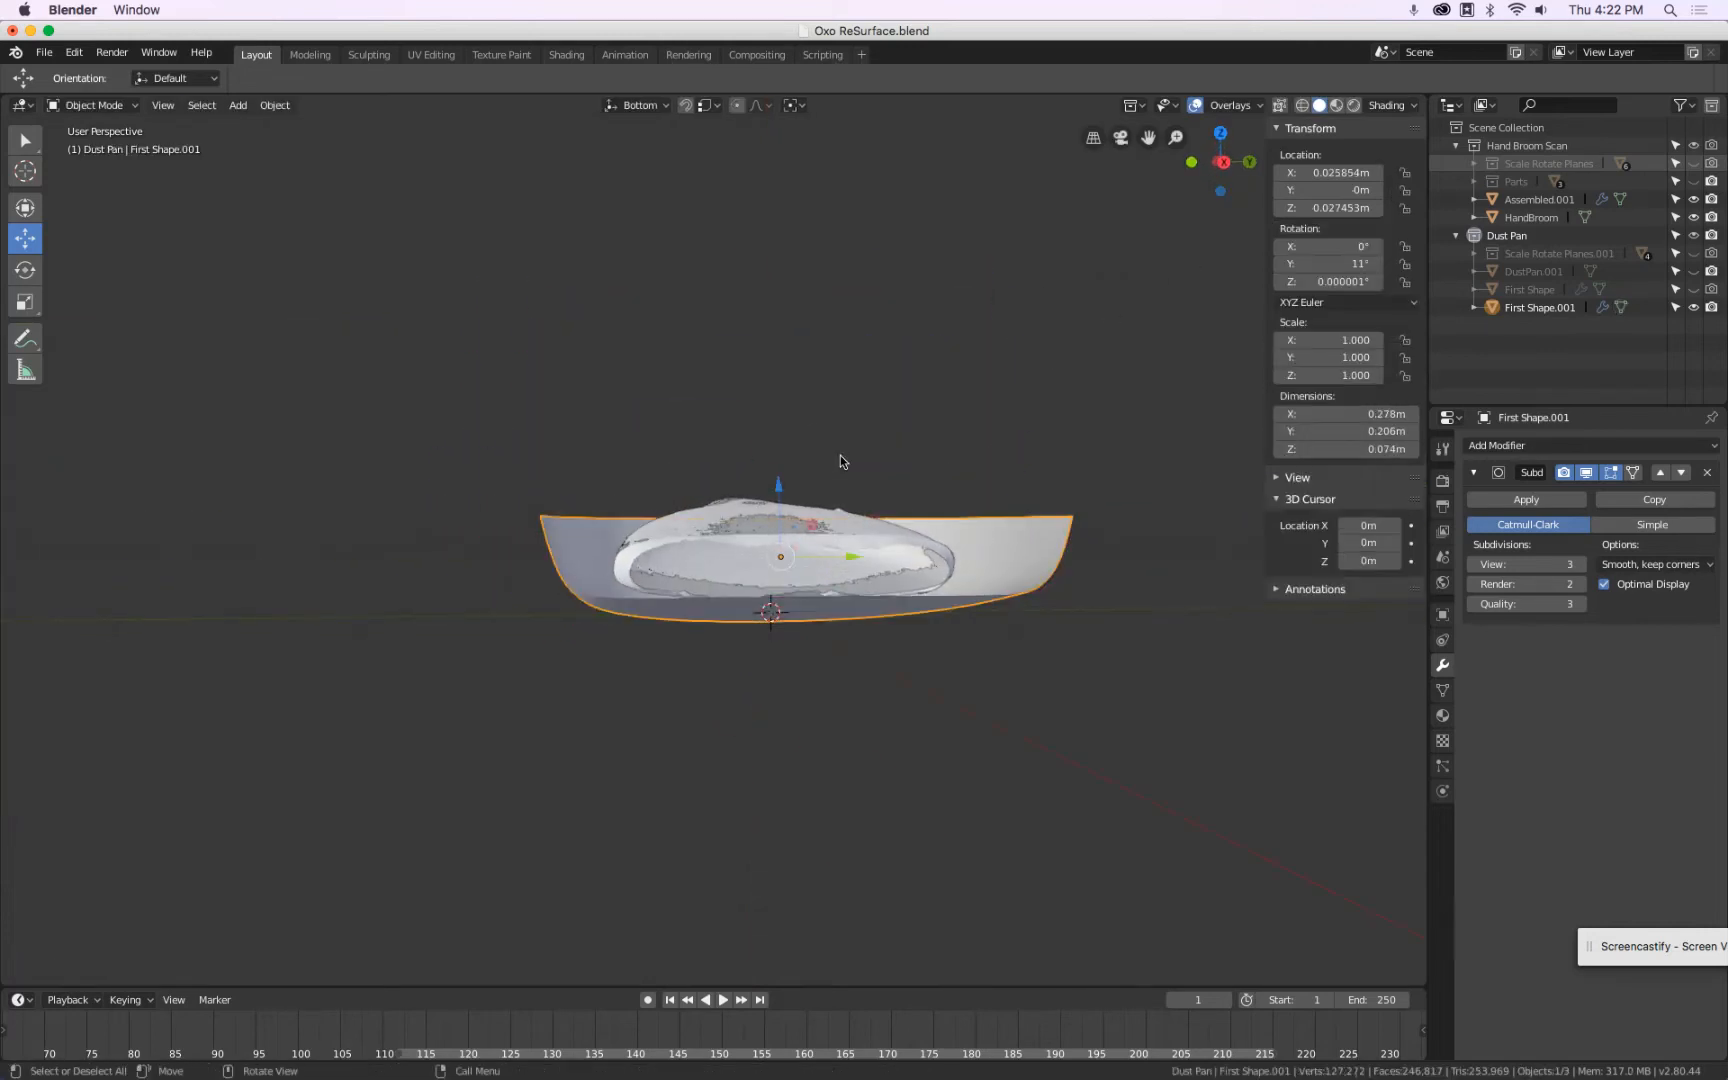
left_click(1694, 271)
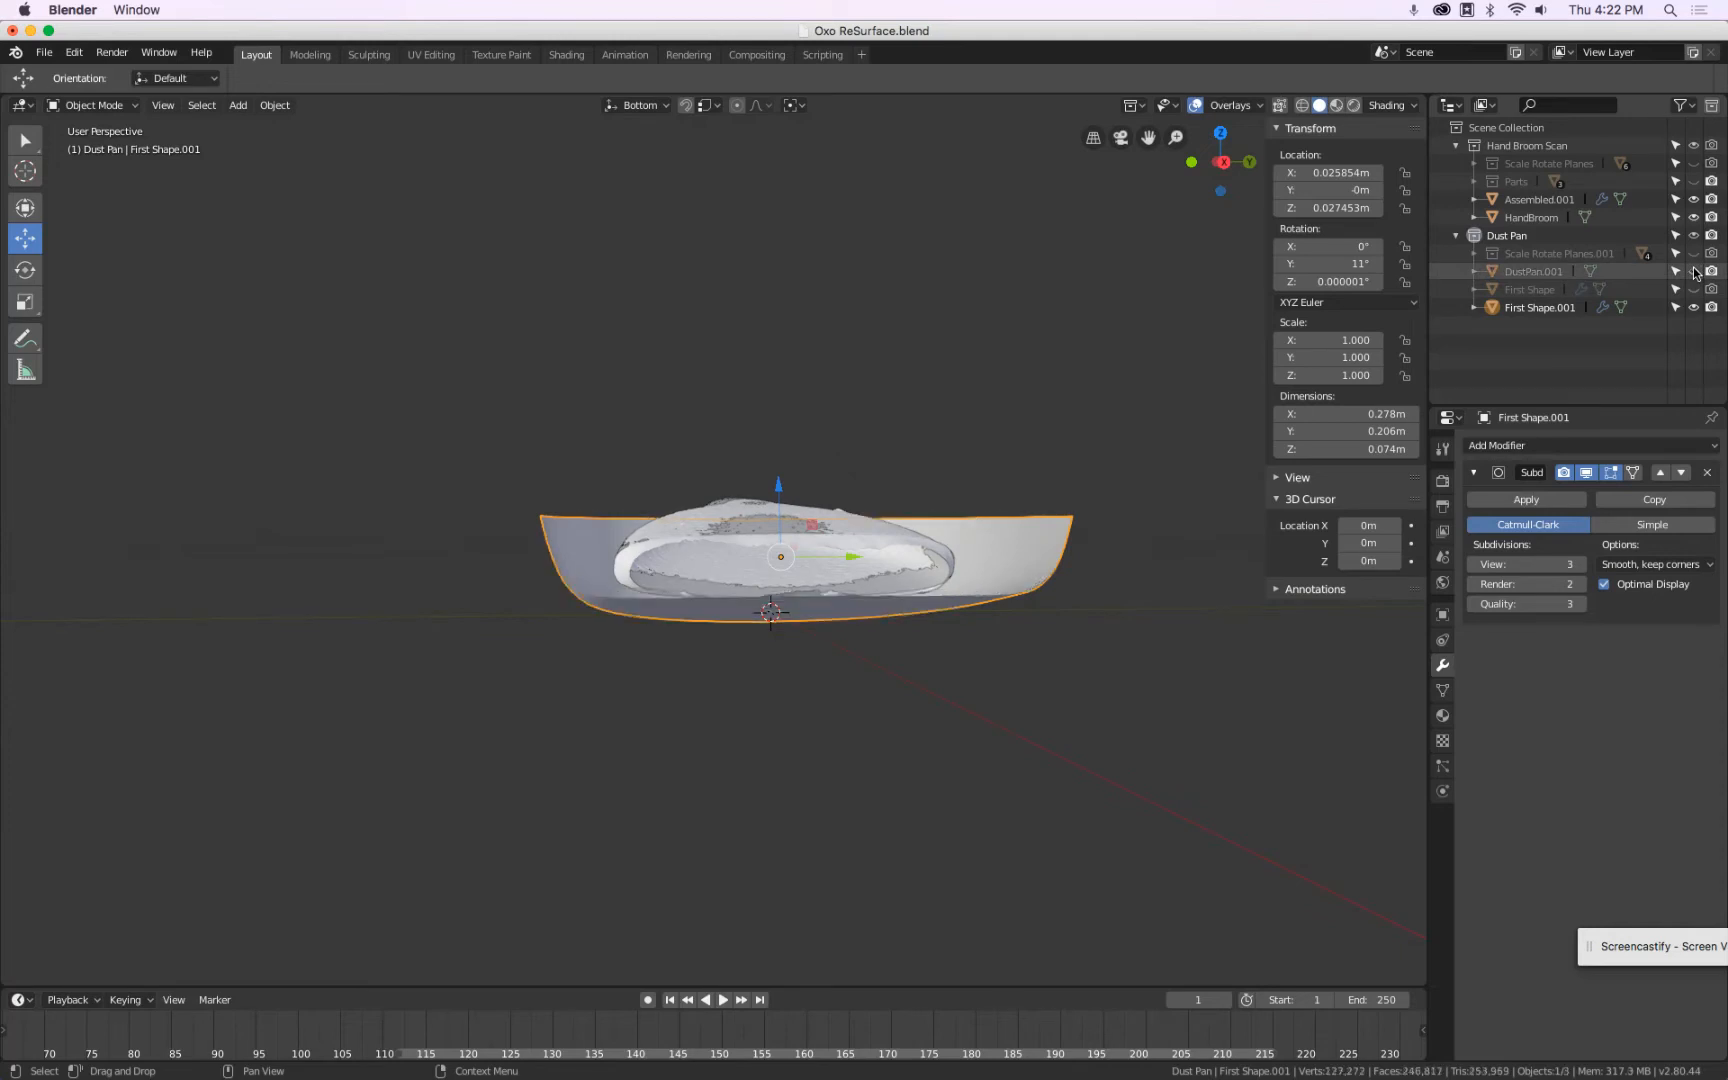
middle_click_drag(805, 427, 976, 417)
key("b")
key("Escape")
middle_click_drag(821, 518, 1127, 499)
key("Tab")
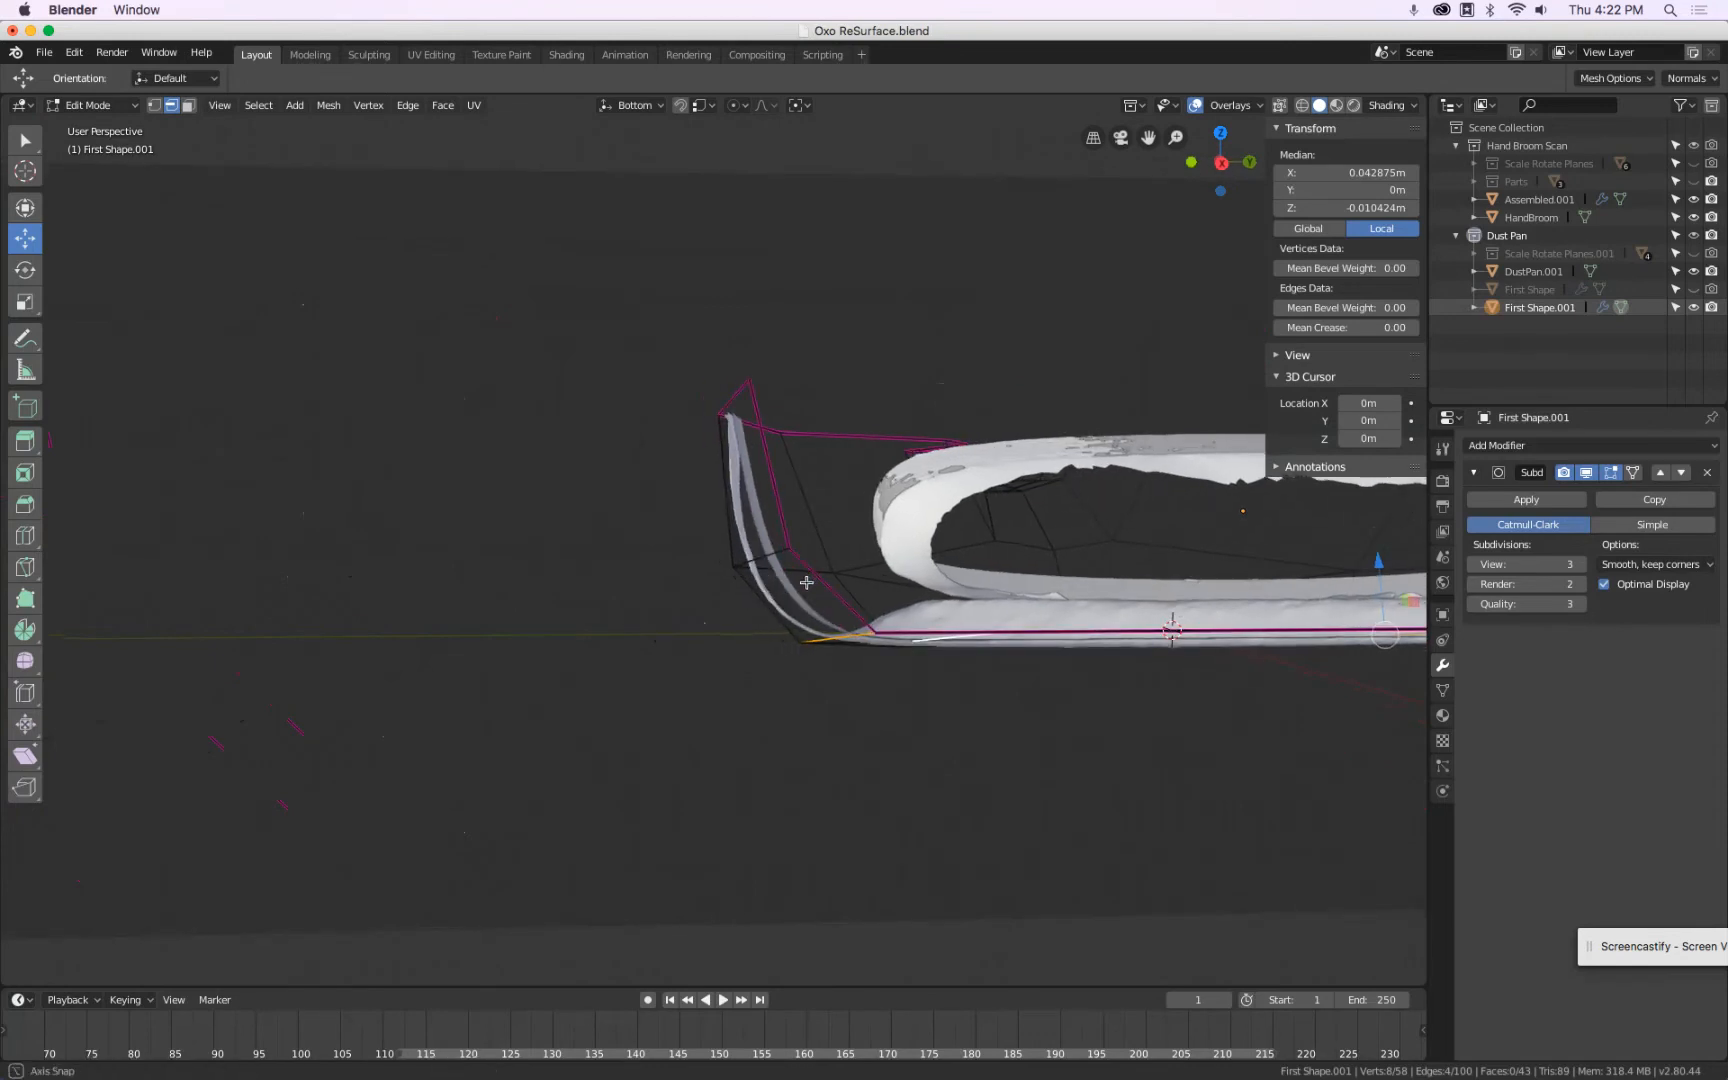
Scale the four selected underside edges at the front opening along Y by about 1.07.
middle_click_drag(807, 582, 780, 600)
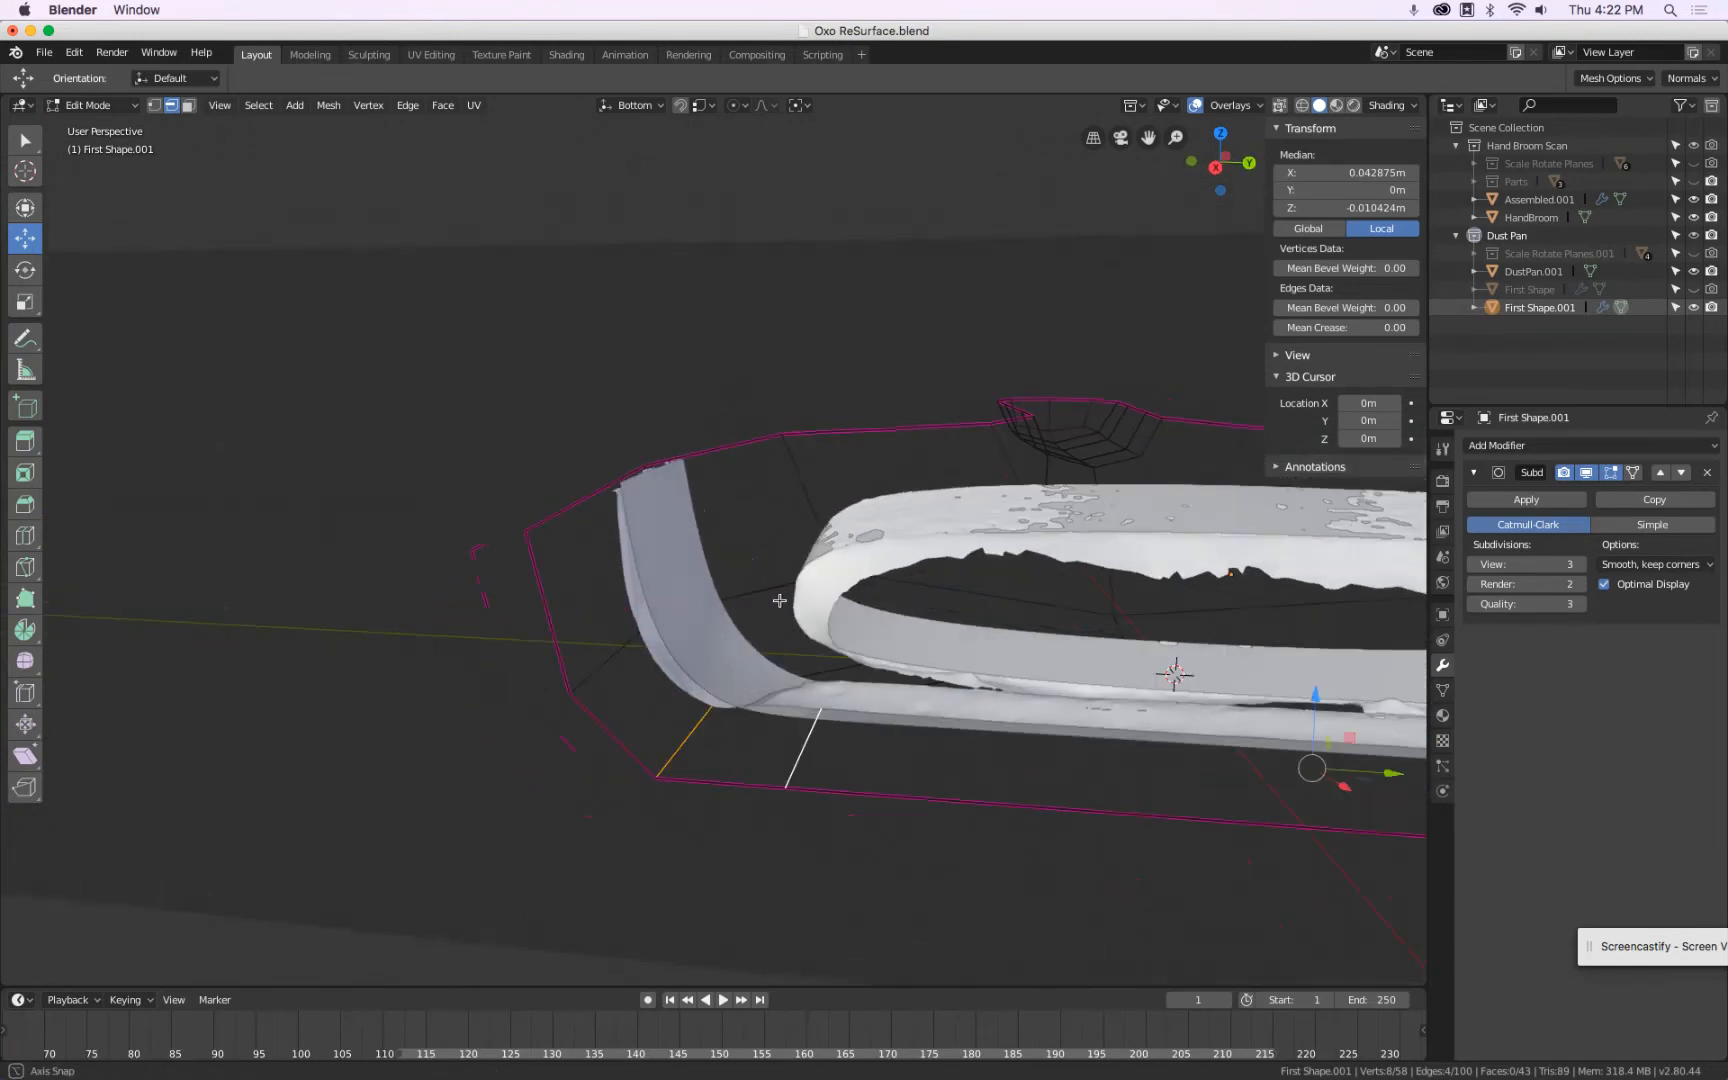
scroll(778, 698, "down", 2)
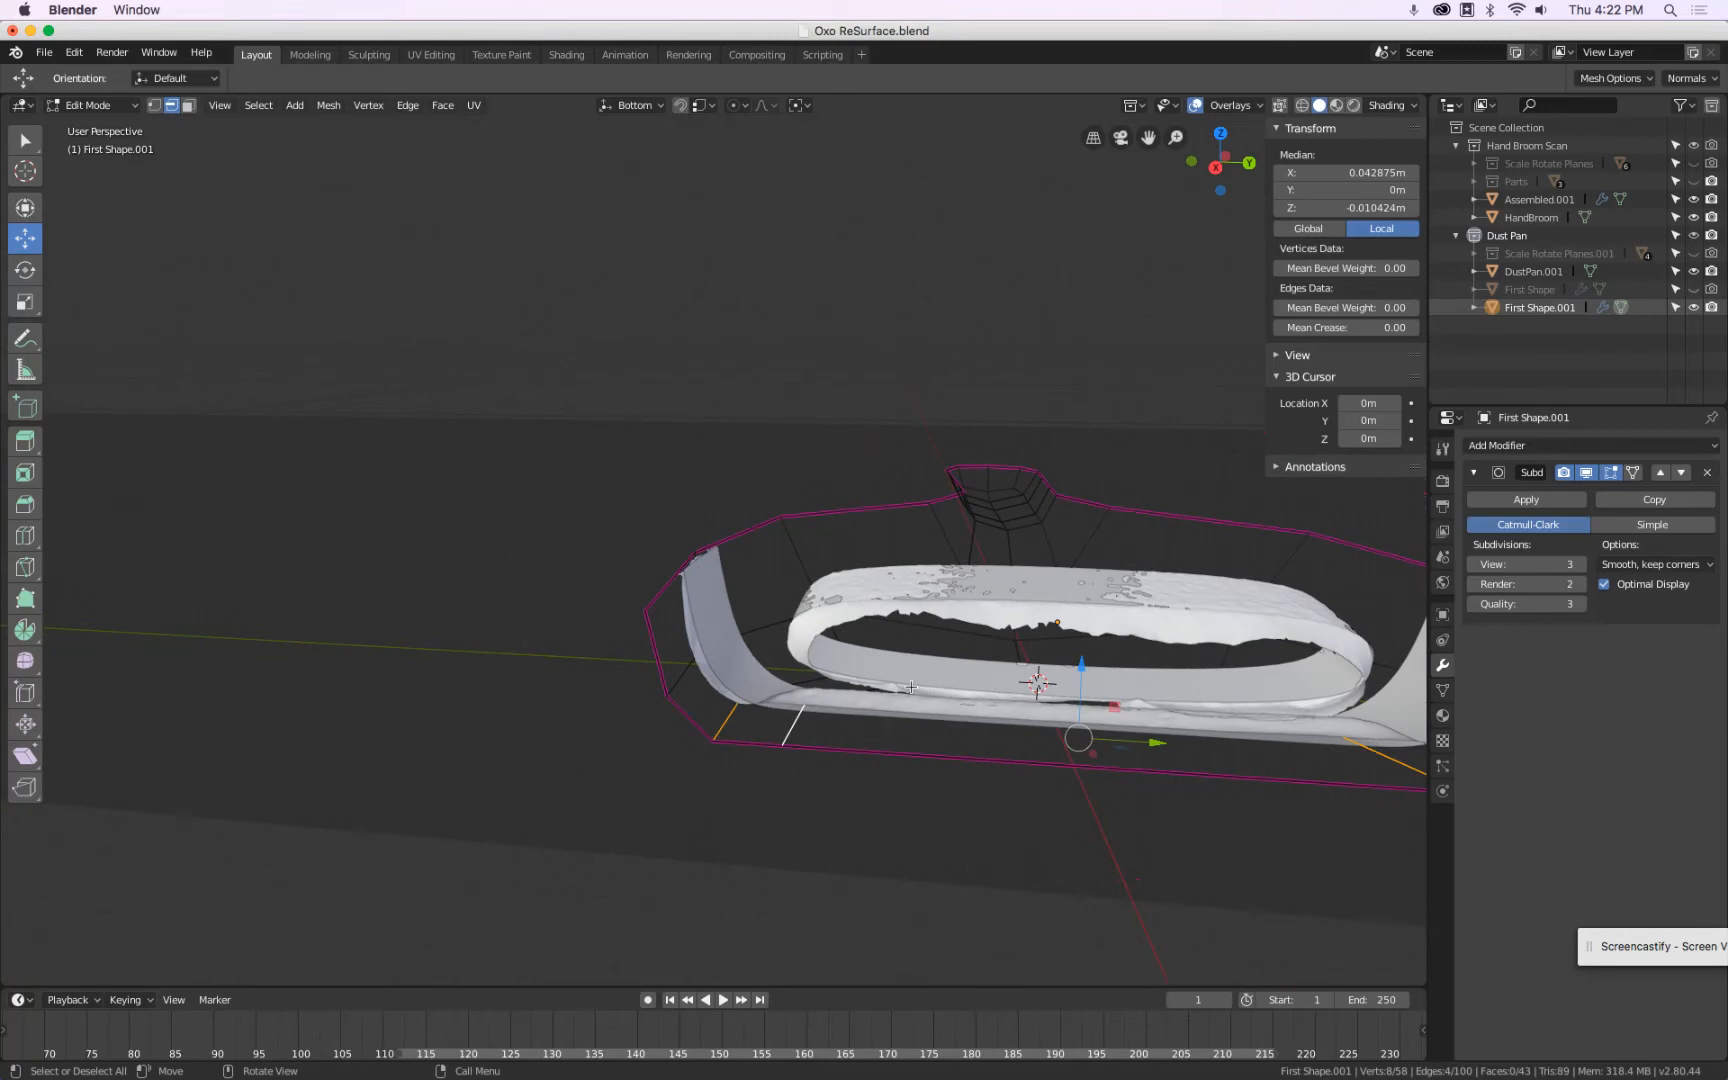
key("s")
key("y")
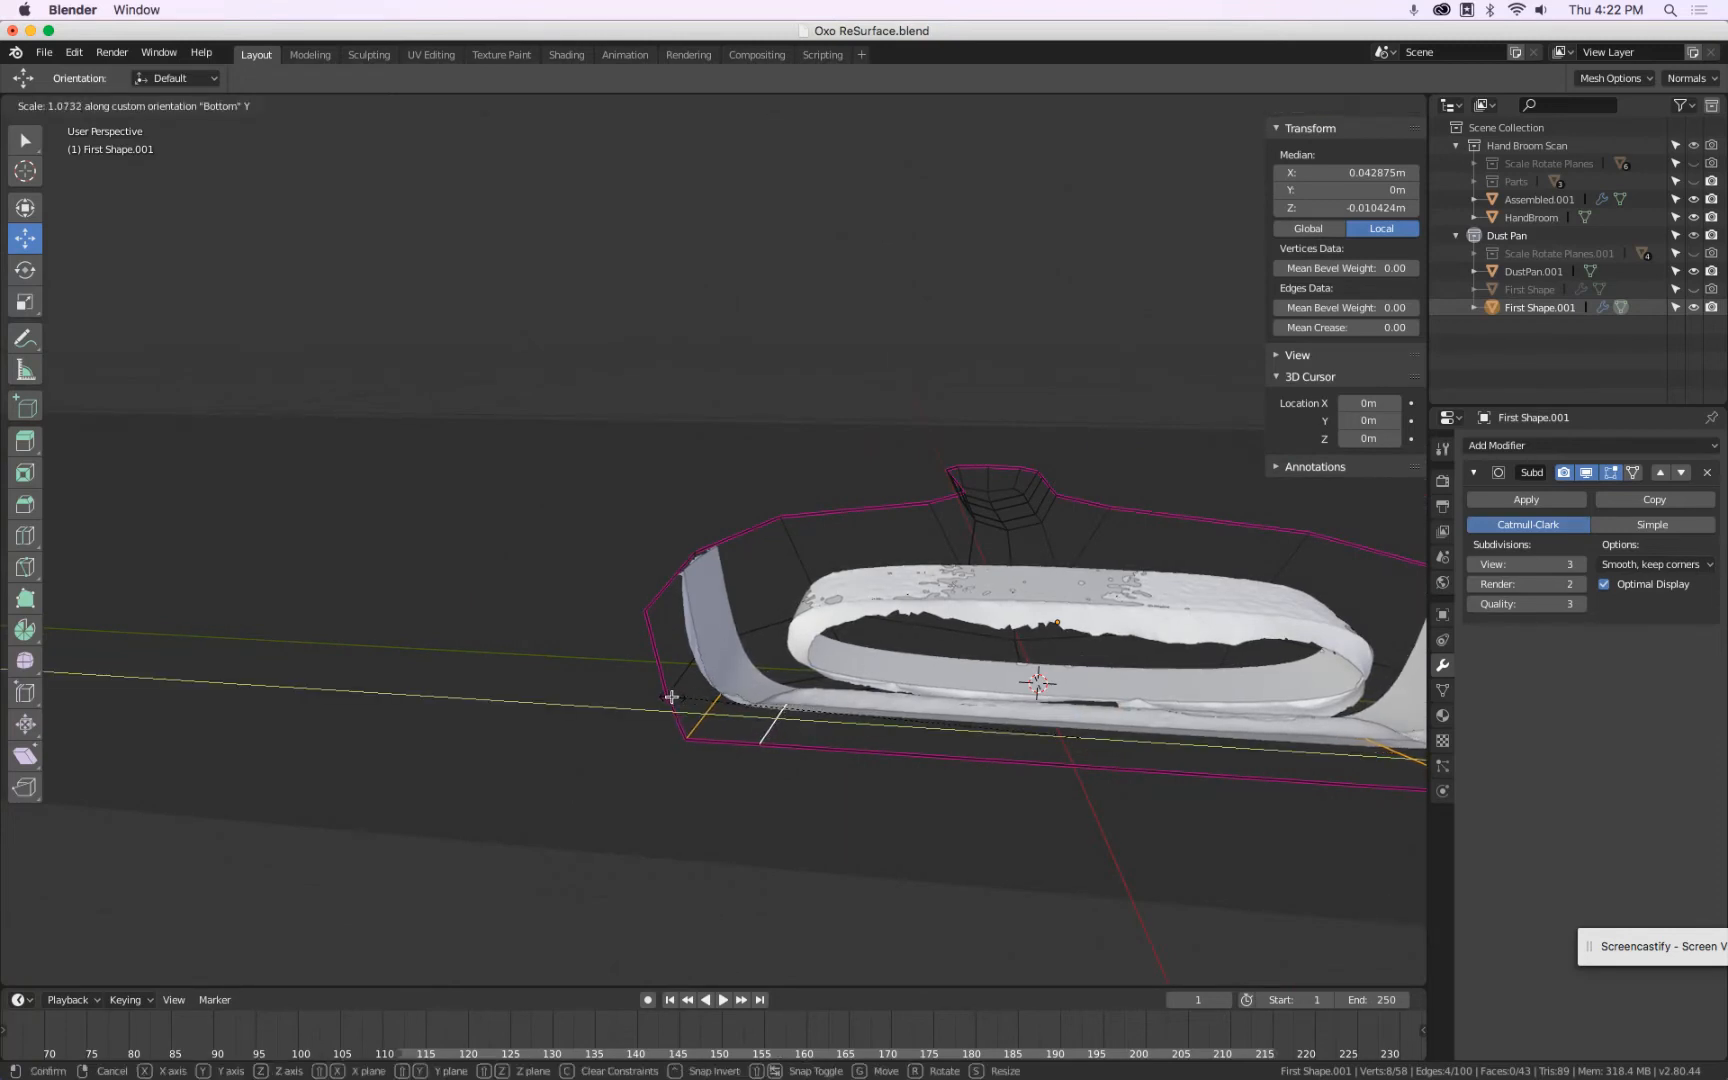
left_click(666, 697)
Select only the two inner underside edges at the front opening and scale them along Y to about 0.885.
middle_click_drag(770, 718, 1202, 763)
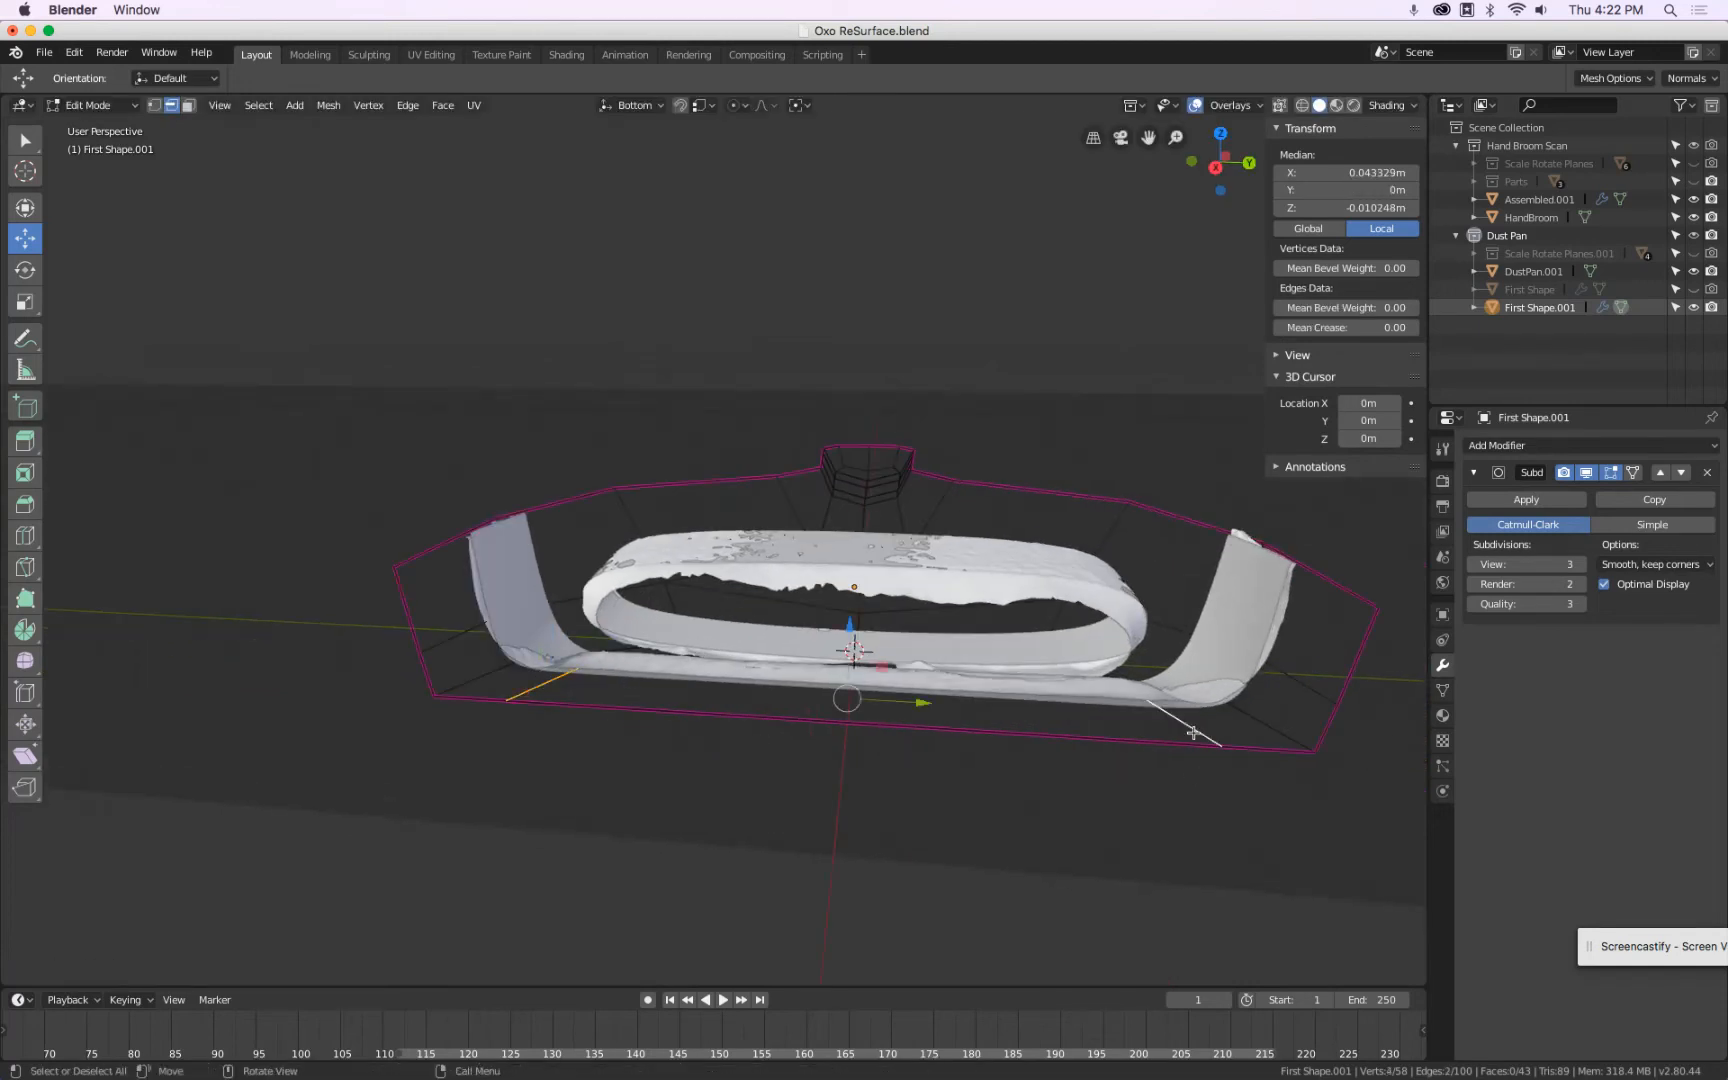
key("s")
key("y")
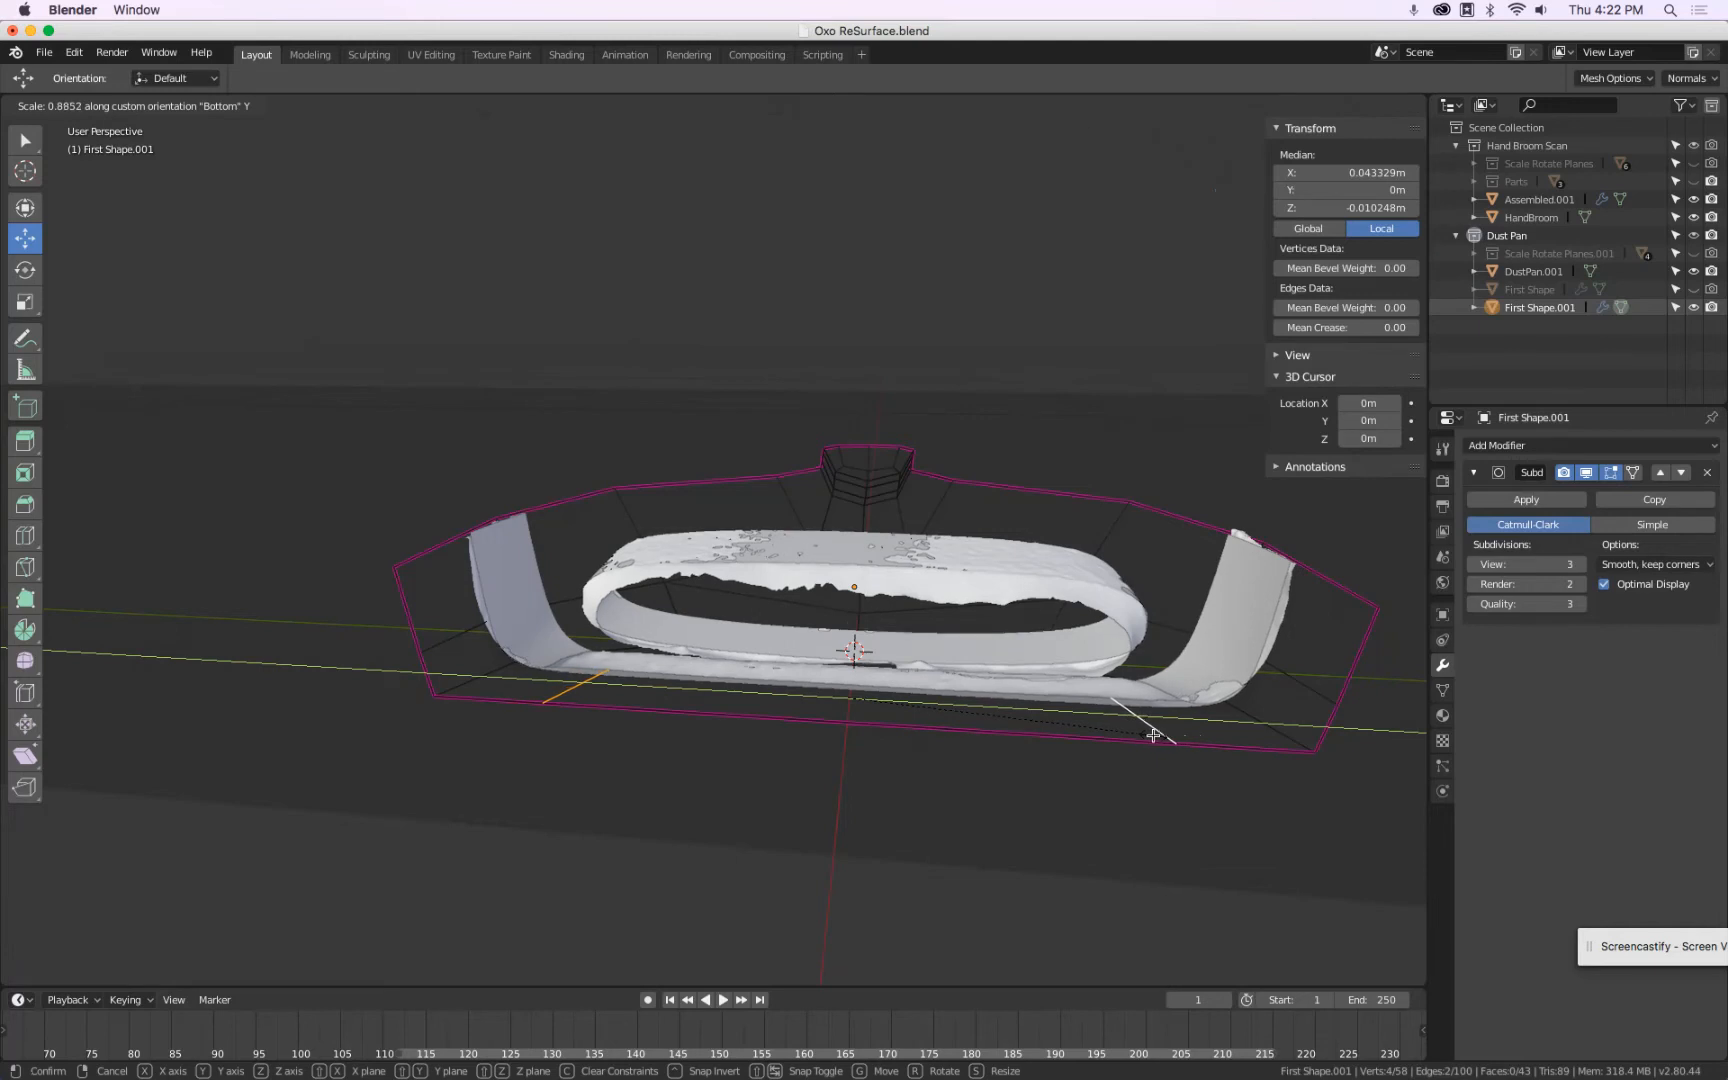
left_click(1154, 735)
Select the two lower side wall edges at the front opening and scale them slightly outward along Y.
middle_click_drag(1150, 733, 780, 621)
scroll(706, 637, "down", 3)
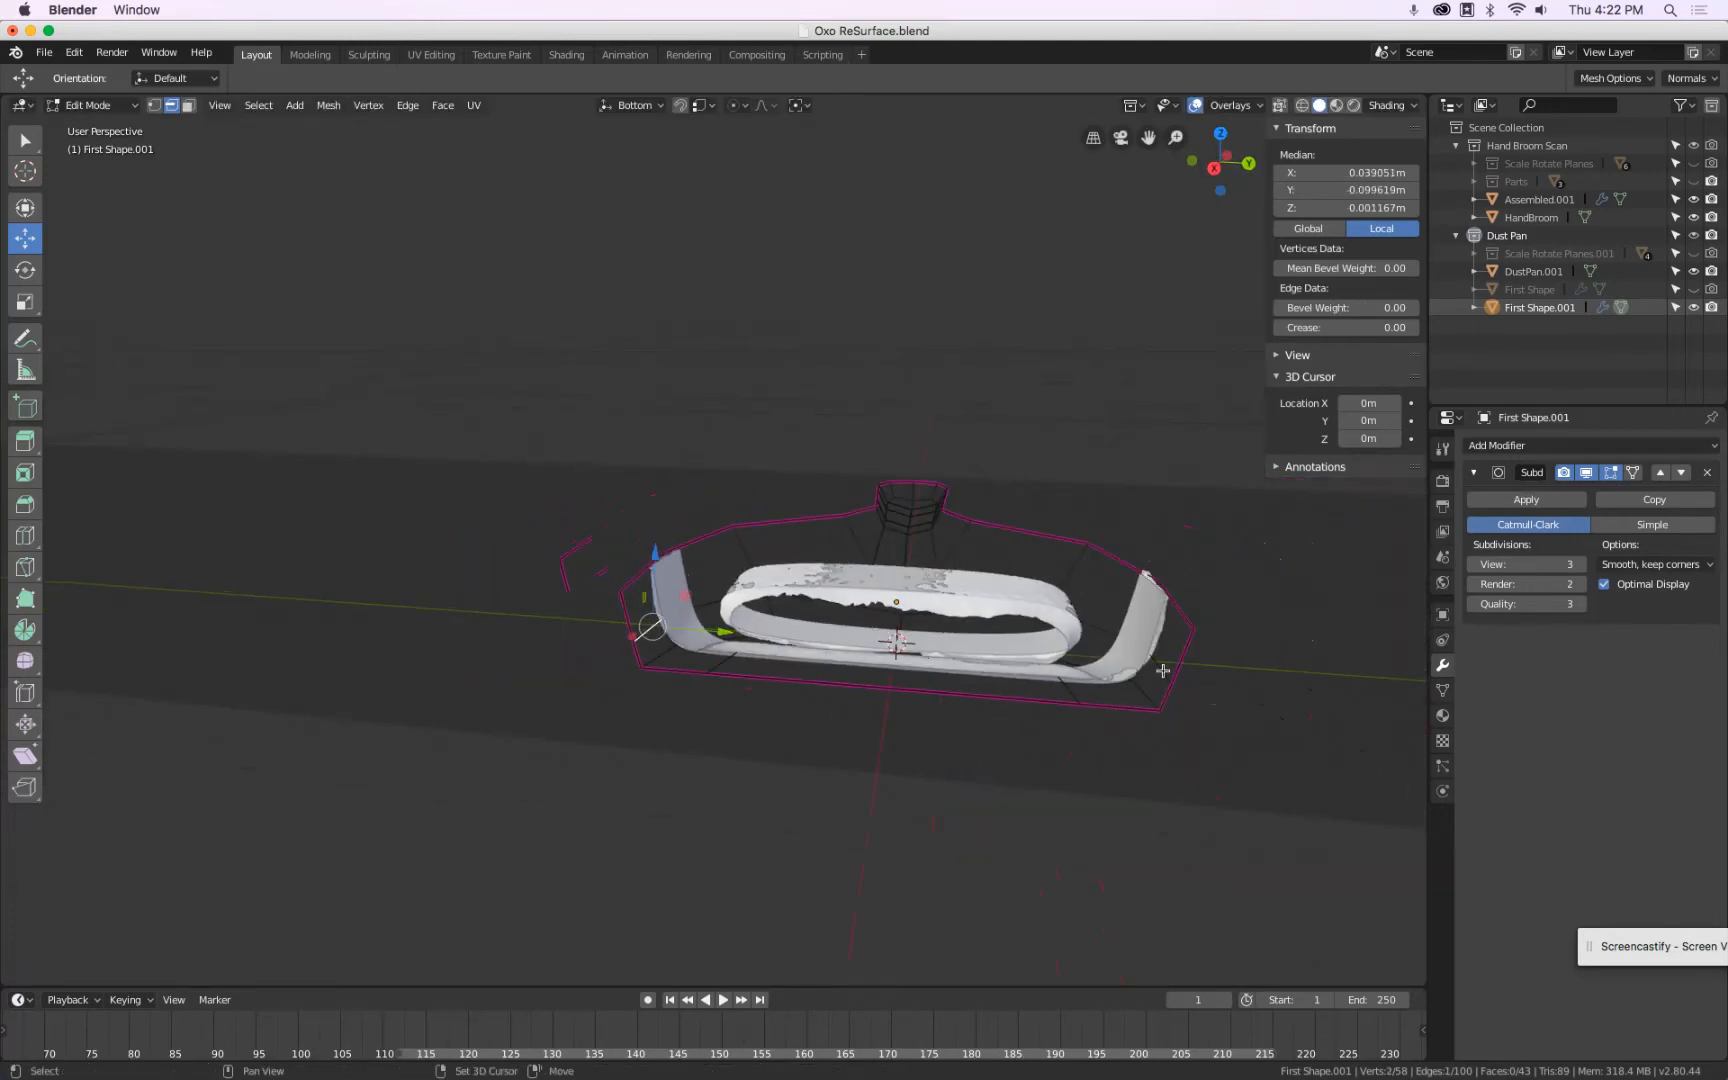
scroll(1163, 670, "up", 4)
left_click(1184, 648, "shift")
key("s")
key("y")
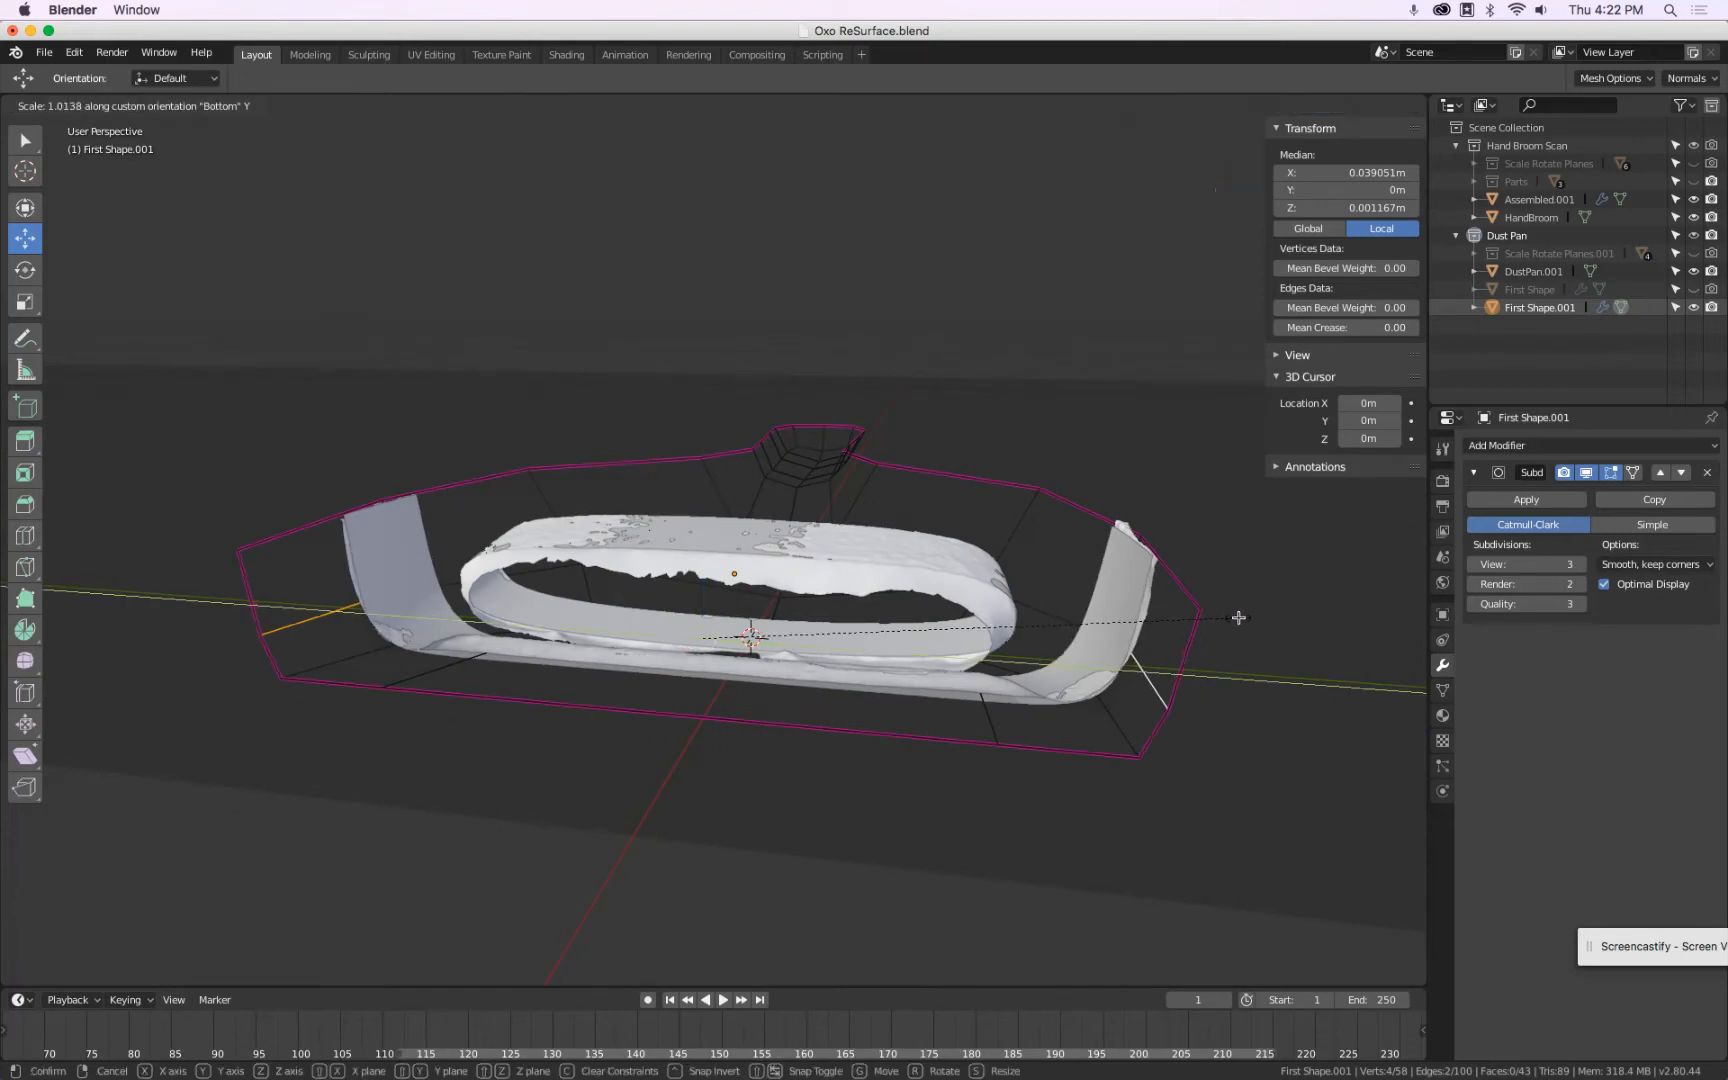
left_click(1248, 614)
middle_click_drag(1248, 614, 1149, 622)
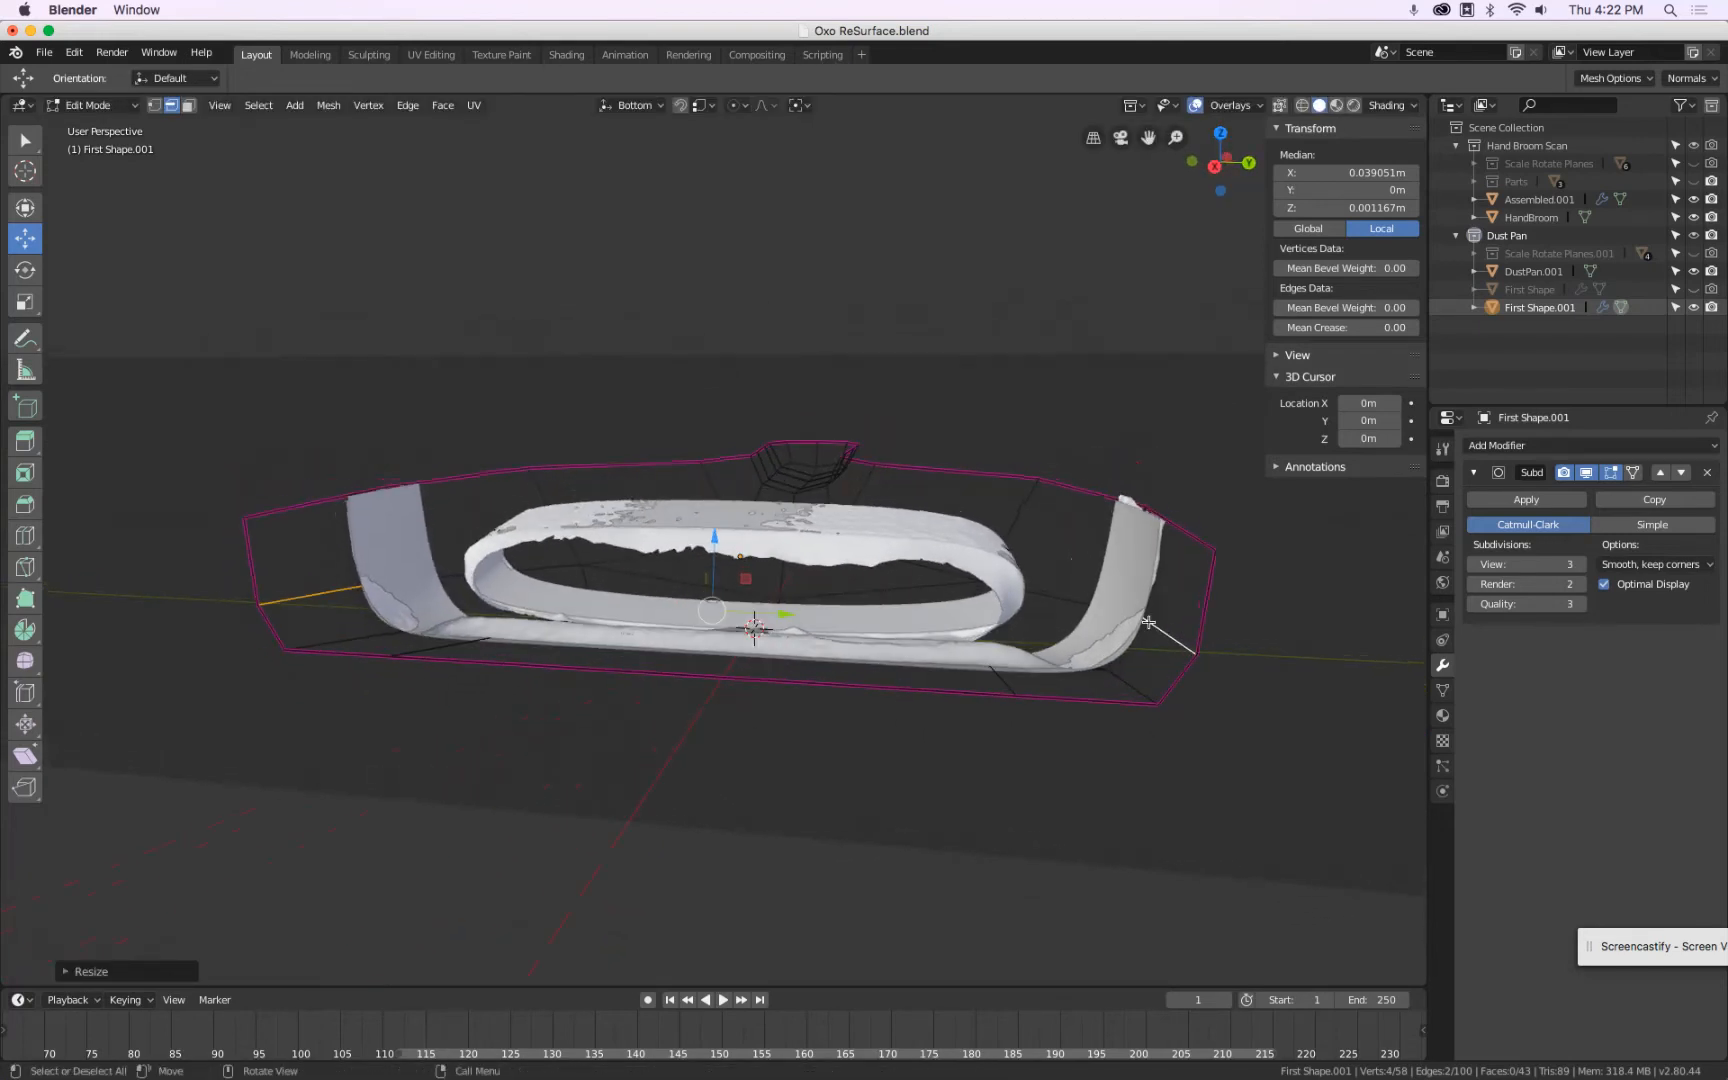
Edge-slide the two selected lower side wall edges upward along the walls at the front opening.
key("g")
key("g")
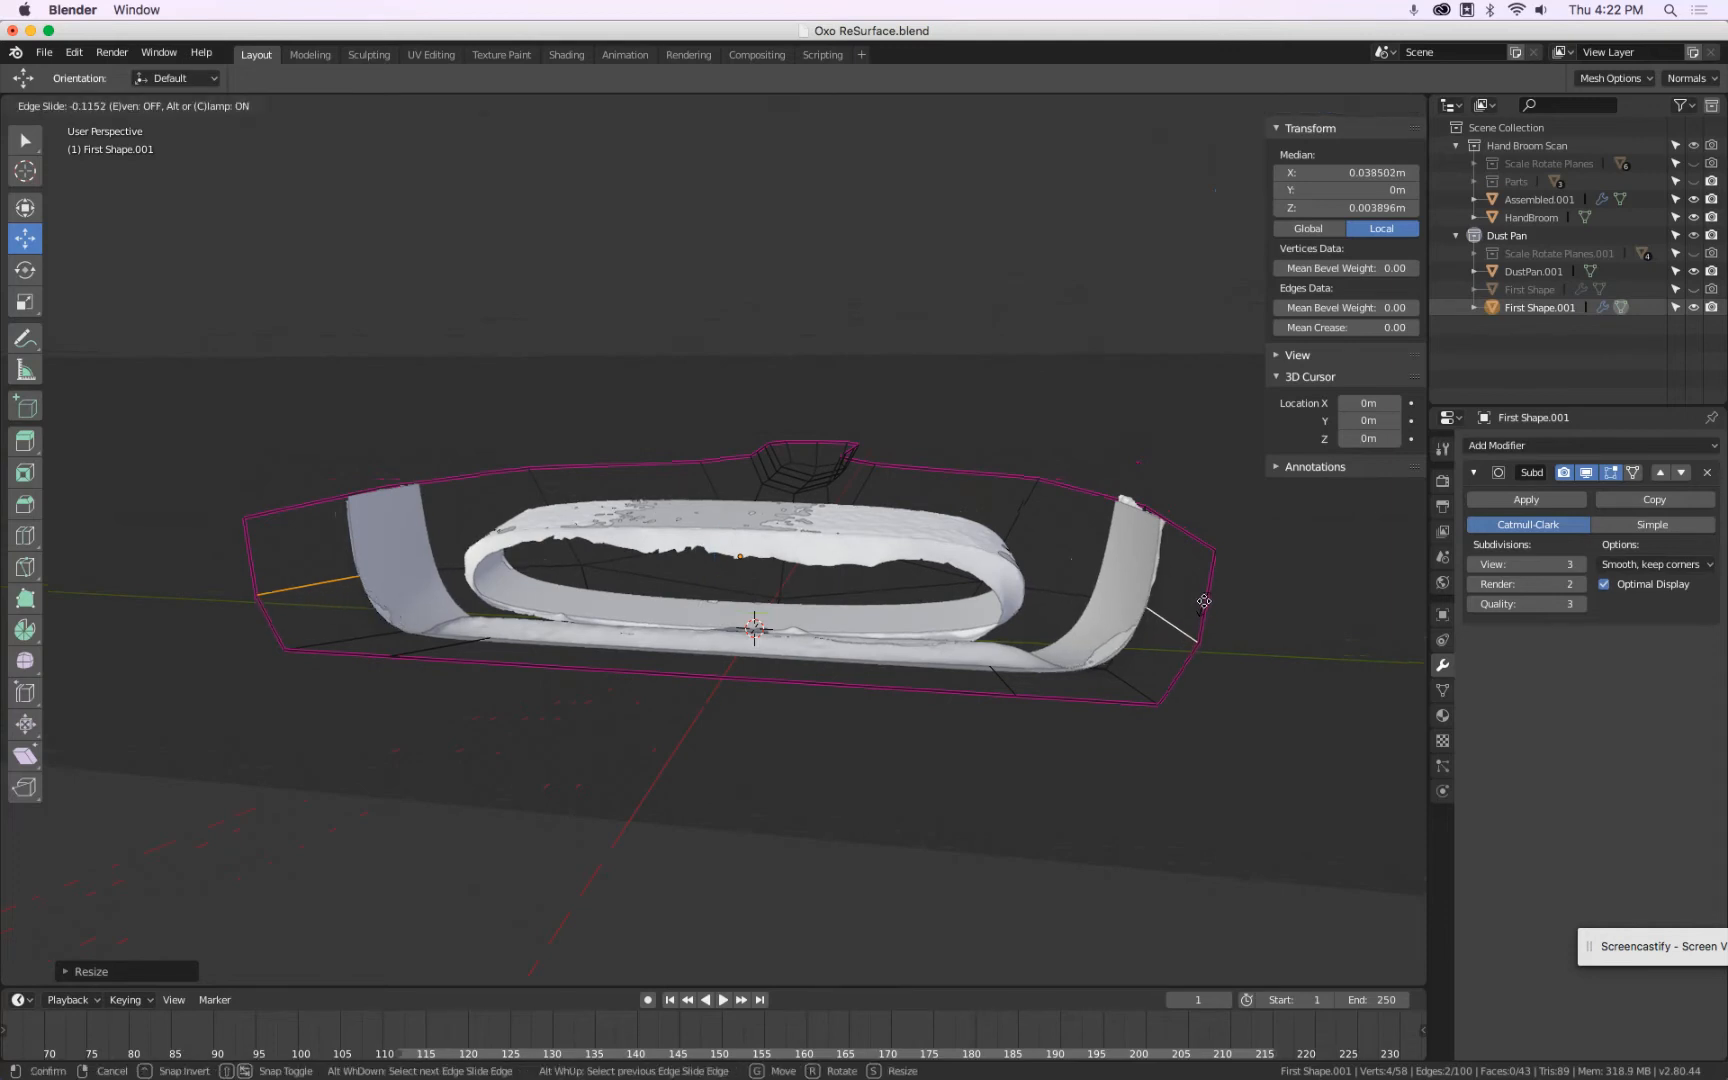
left_click(1206, 597)
scroll(1196, 605, "up", 4)
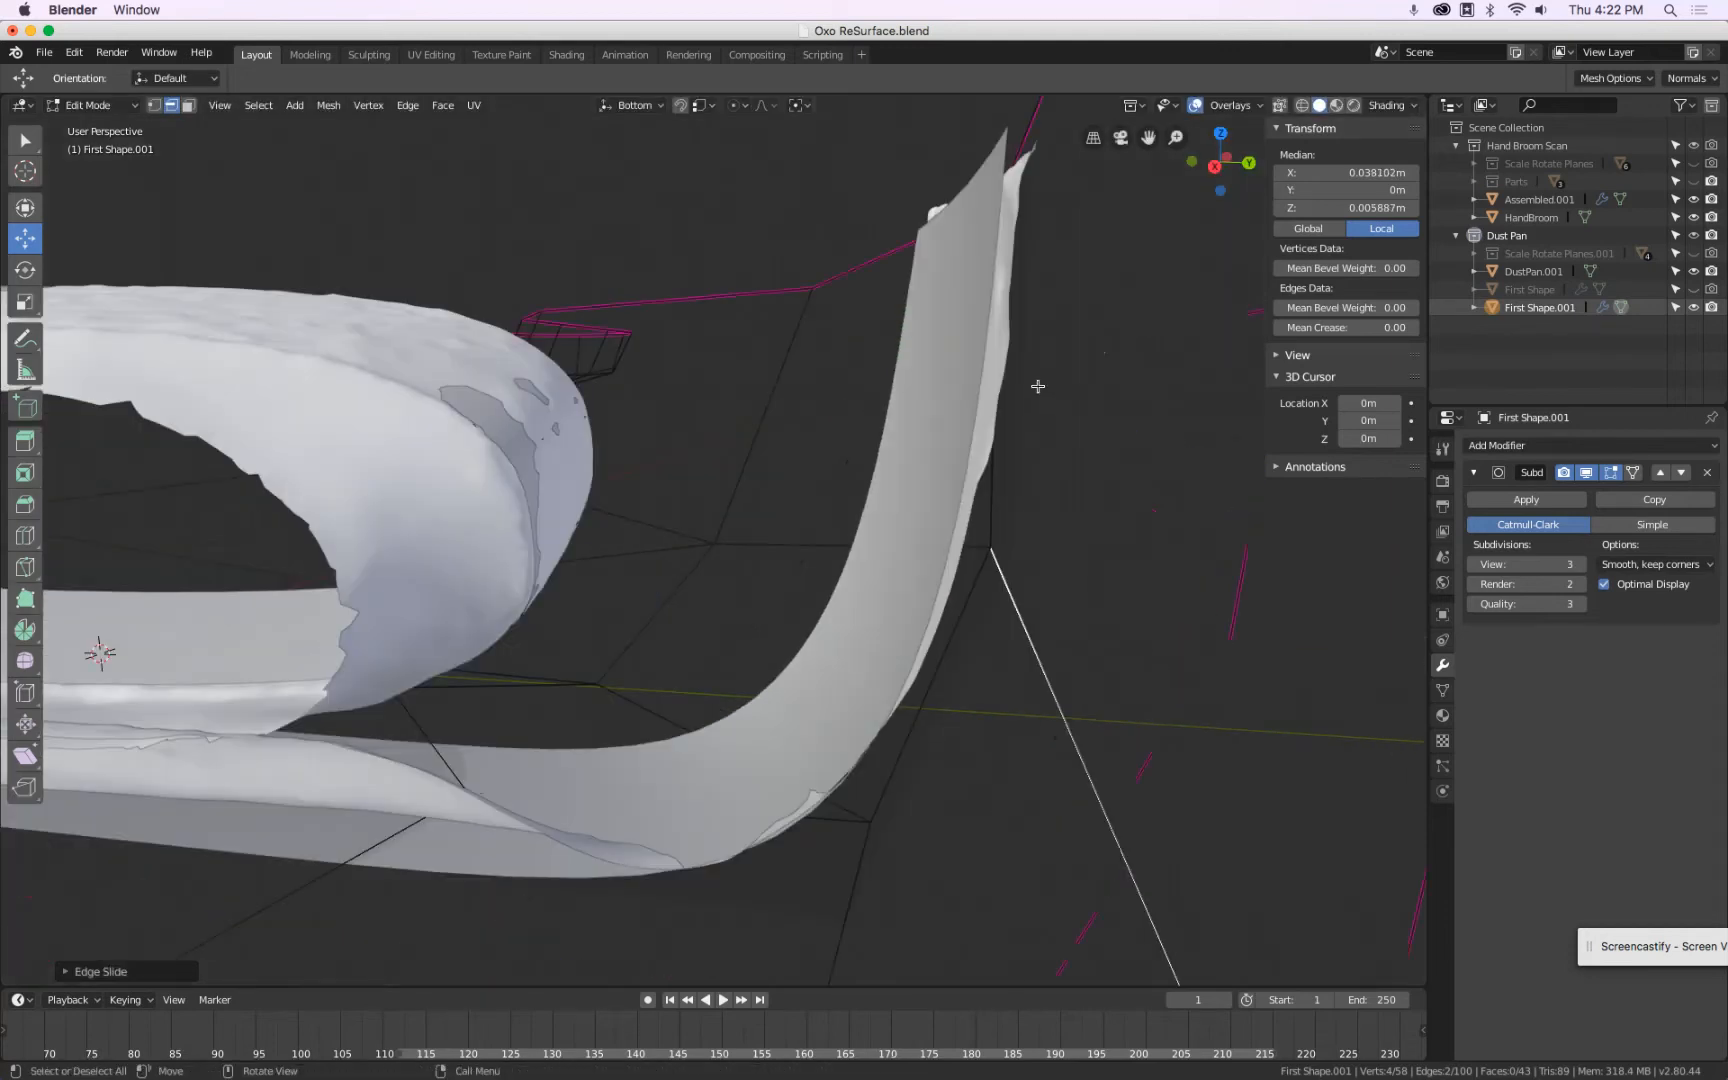
scroll(1032, 438, "down", 3)
key("Tab")
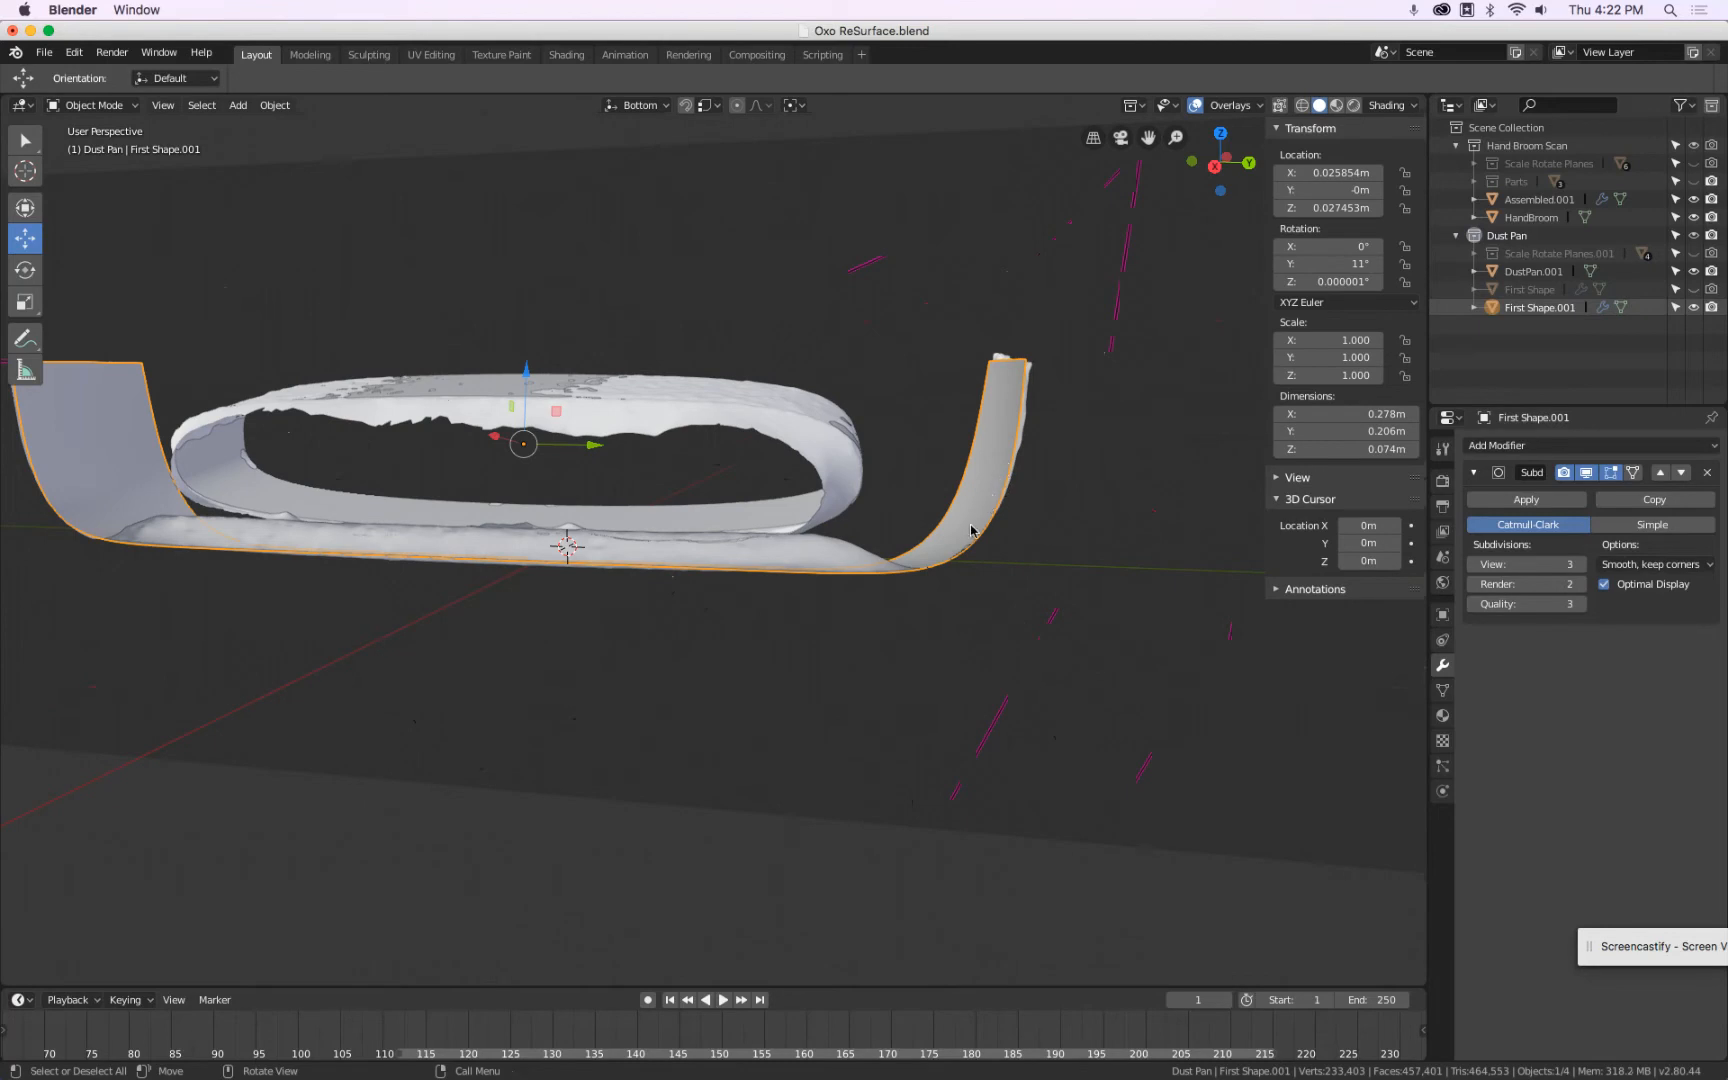
middle_click_drag(880, 578, 640, 543)
Slide the same two side wall edges slightly farther up and fine-tune their spread along Y.
key("Tab")
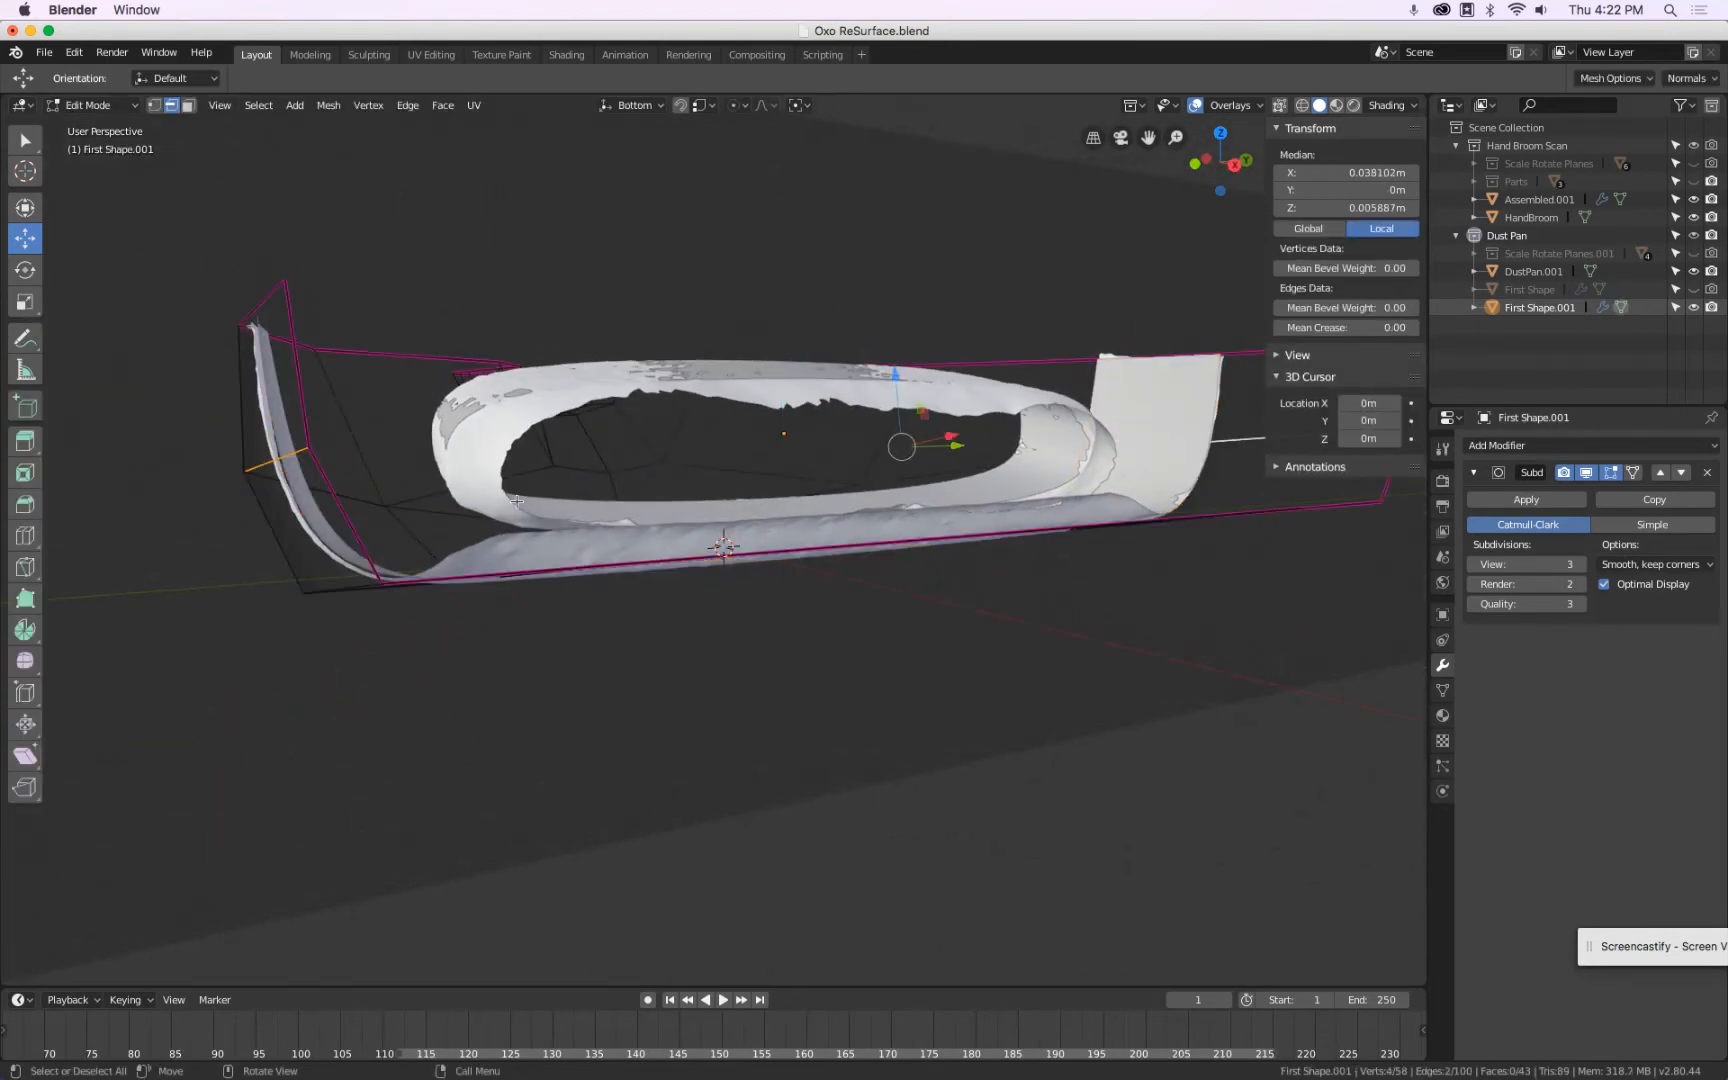
key("g")
key("g")
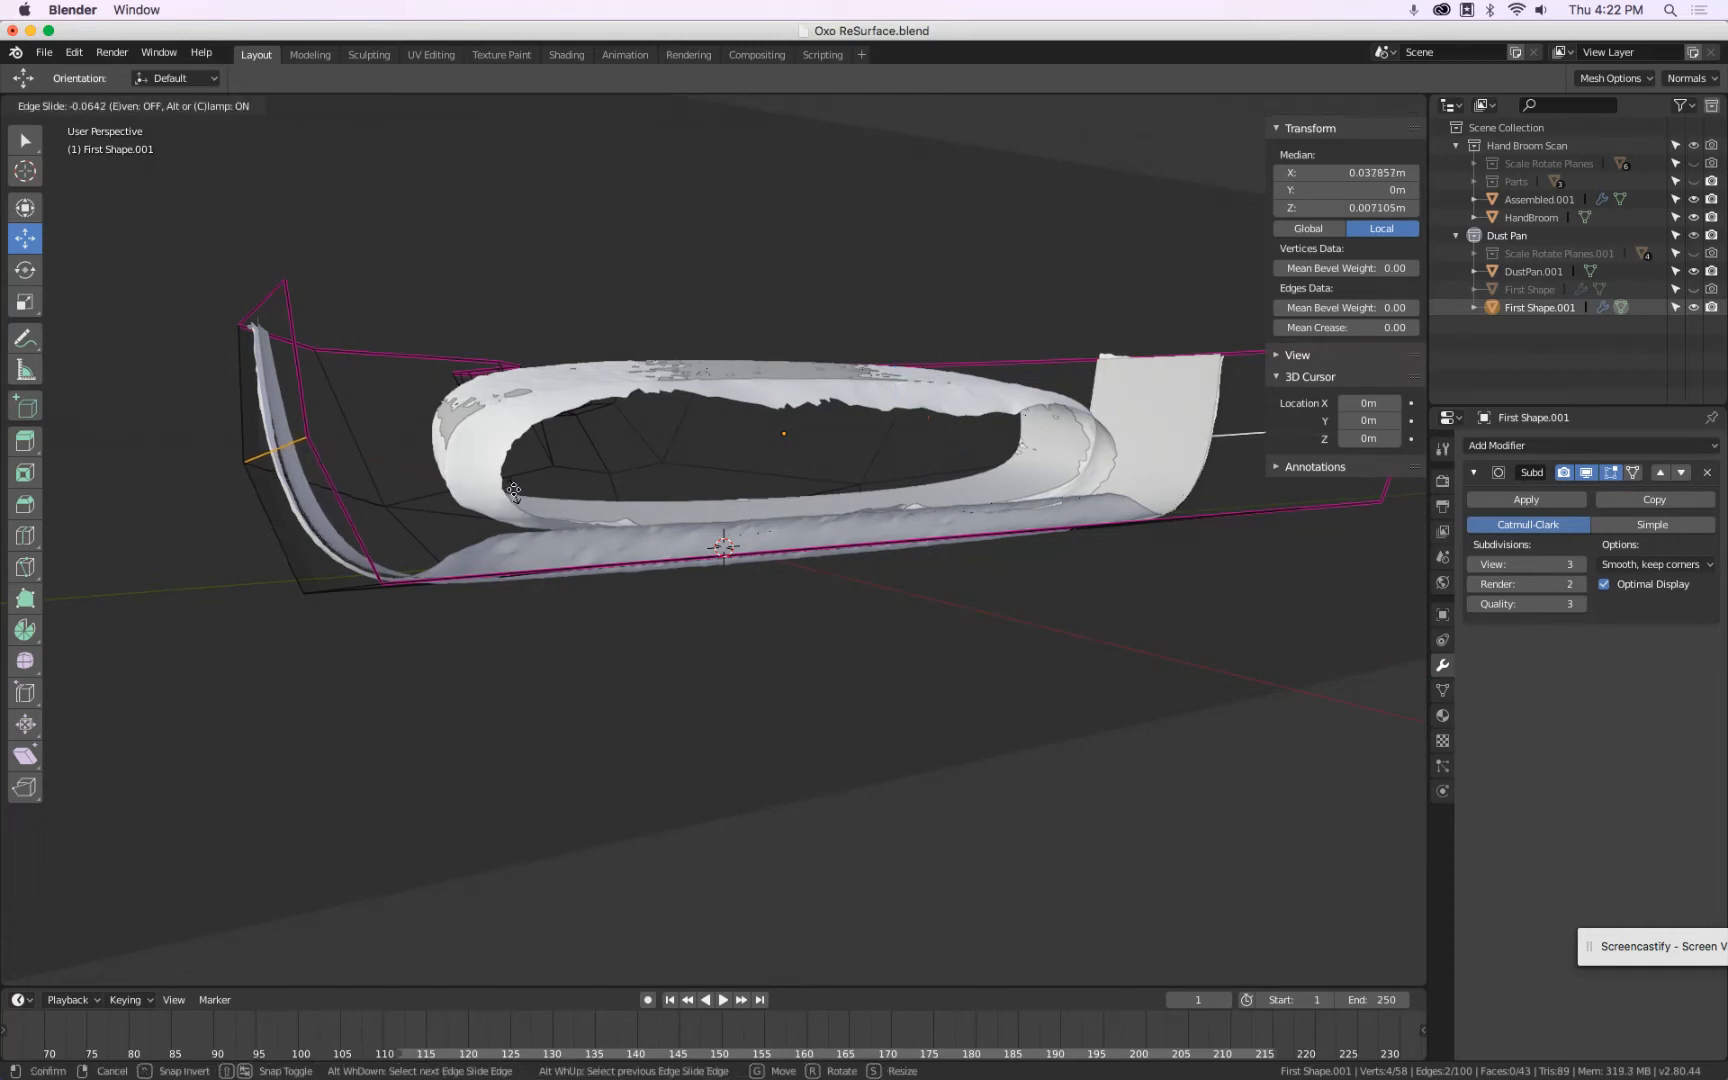
left_click(514, 487)
key("s")
key("y")
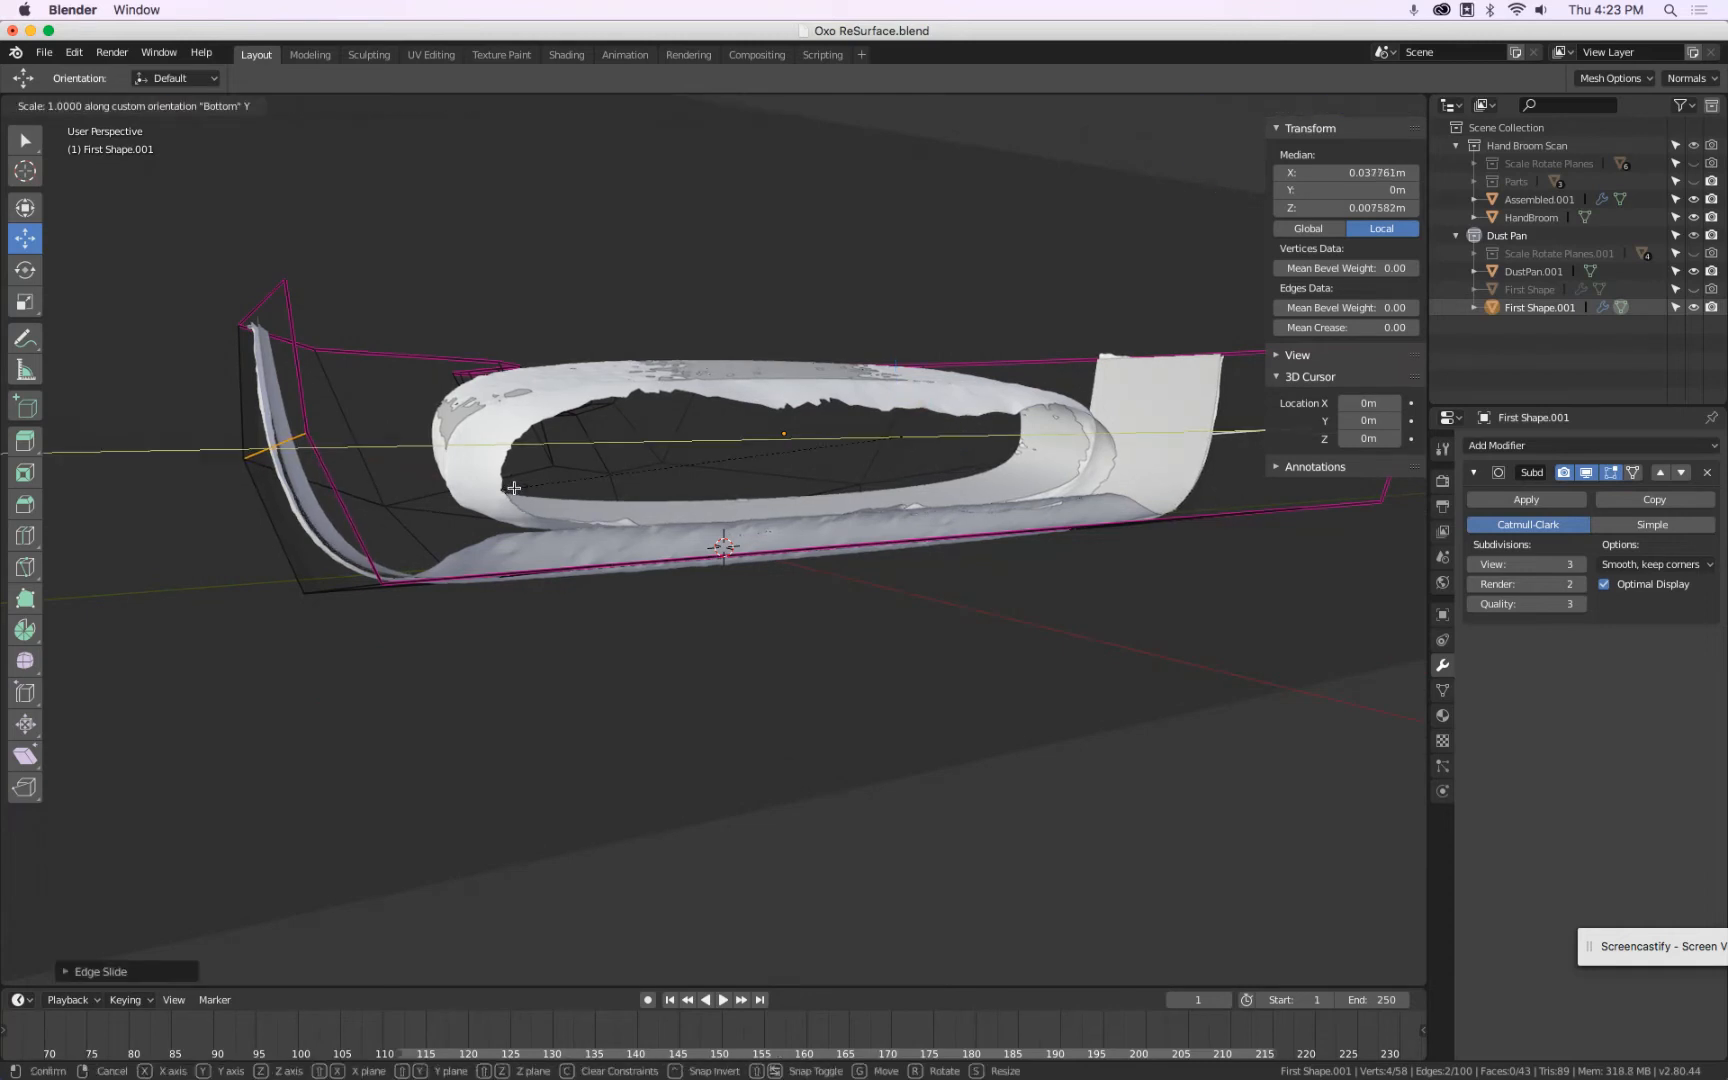
left_click(505, 490)
Select the two bottom corner edges at the front opening and scale them slightly inward along Y.
middle_click_drag(499, 532, 423, 624)
left_click(271, 714)
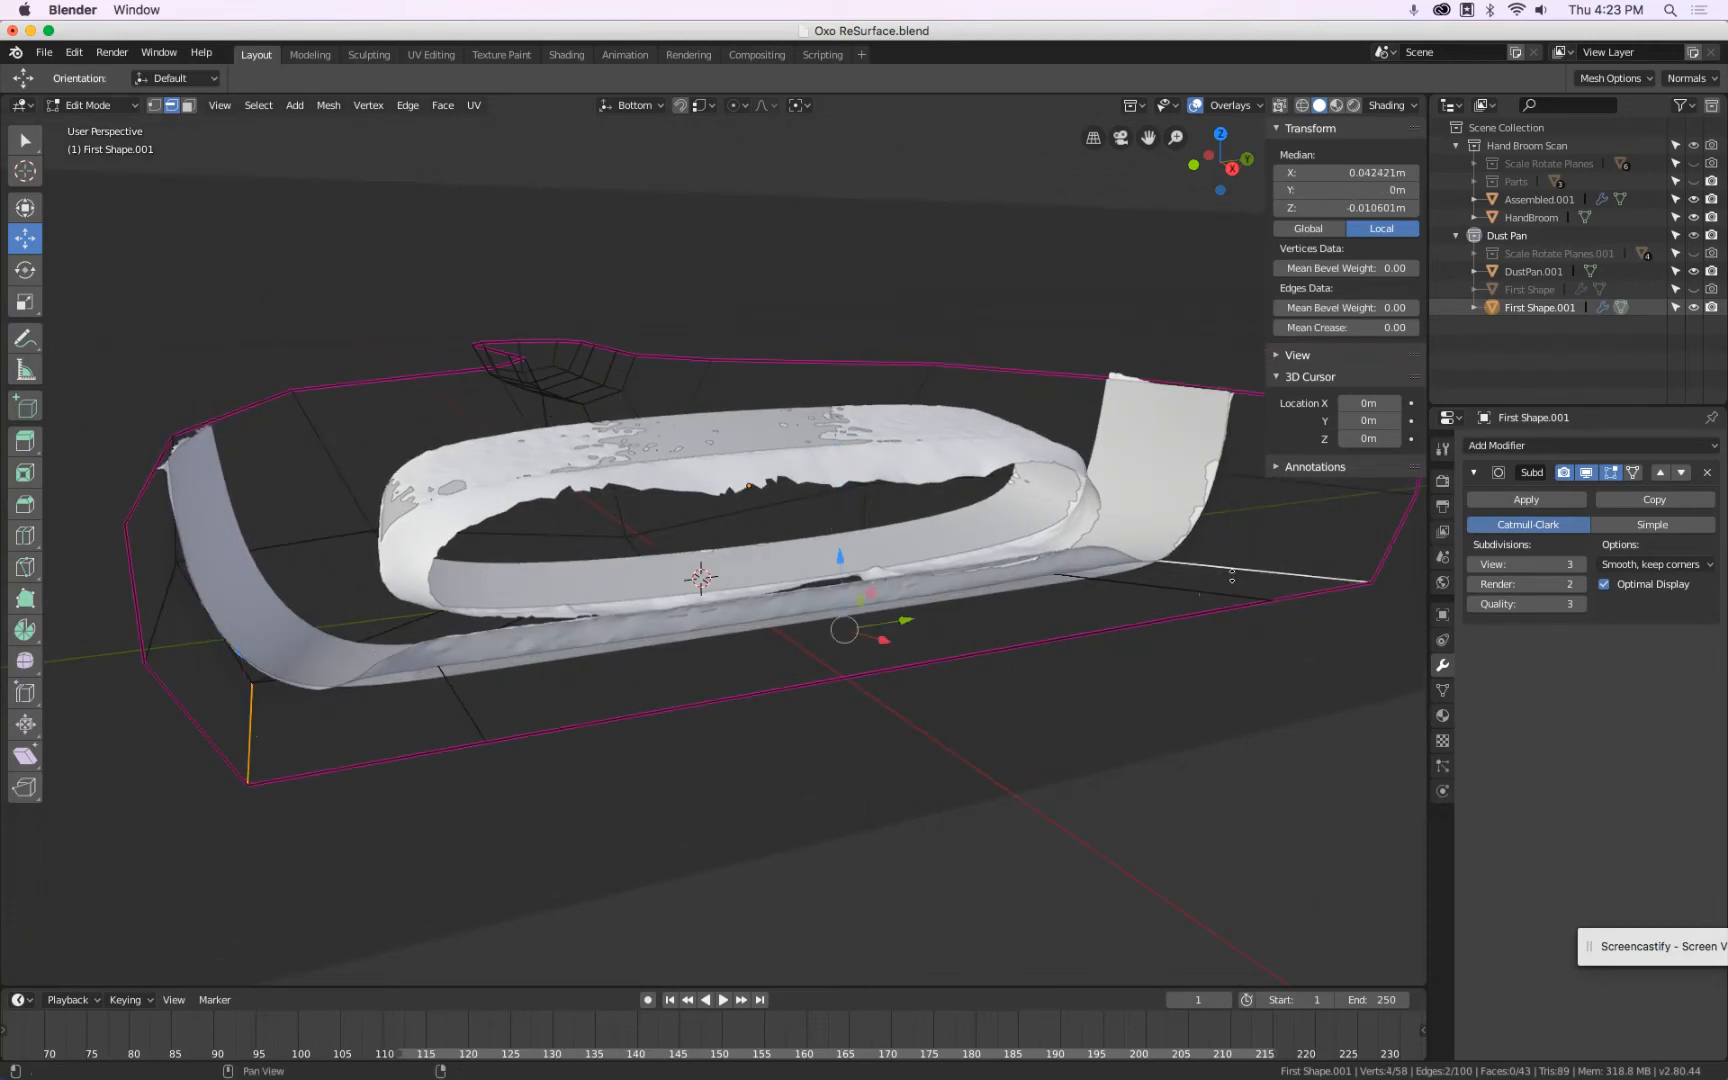
middle_click_drag(1223, 594, 1150, 584)
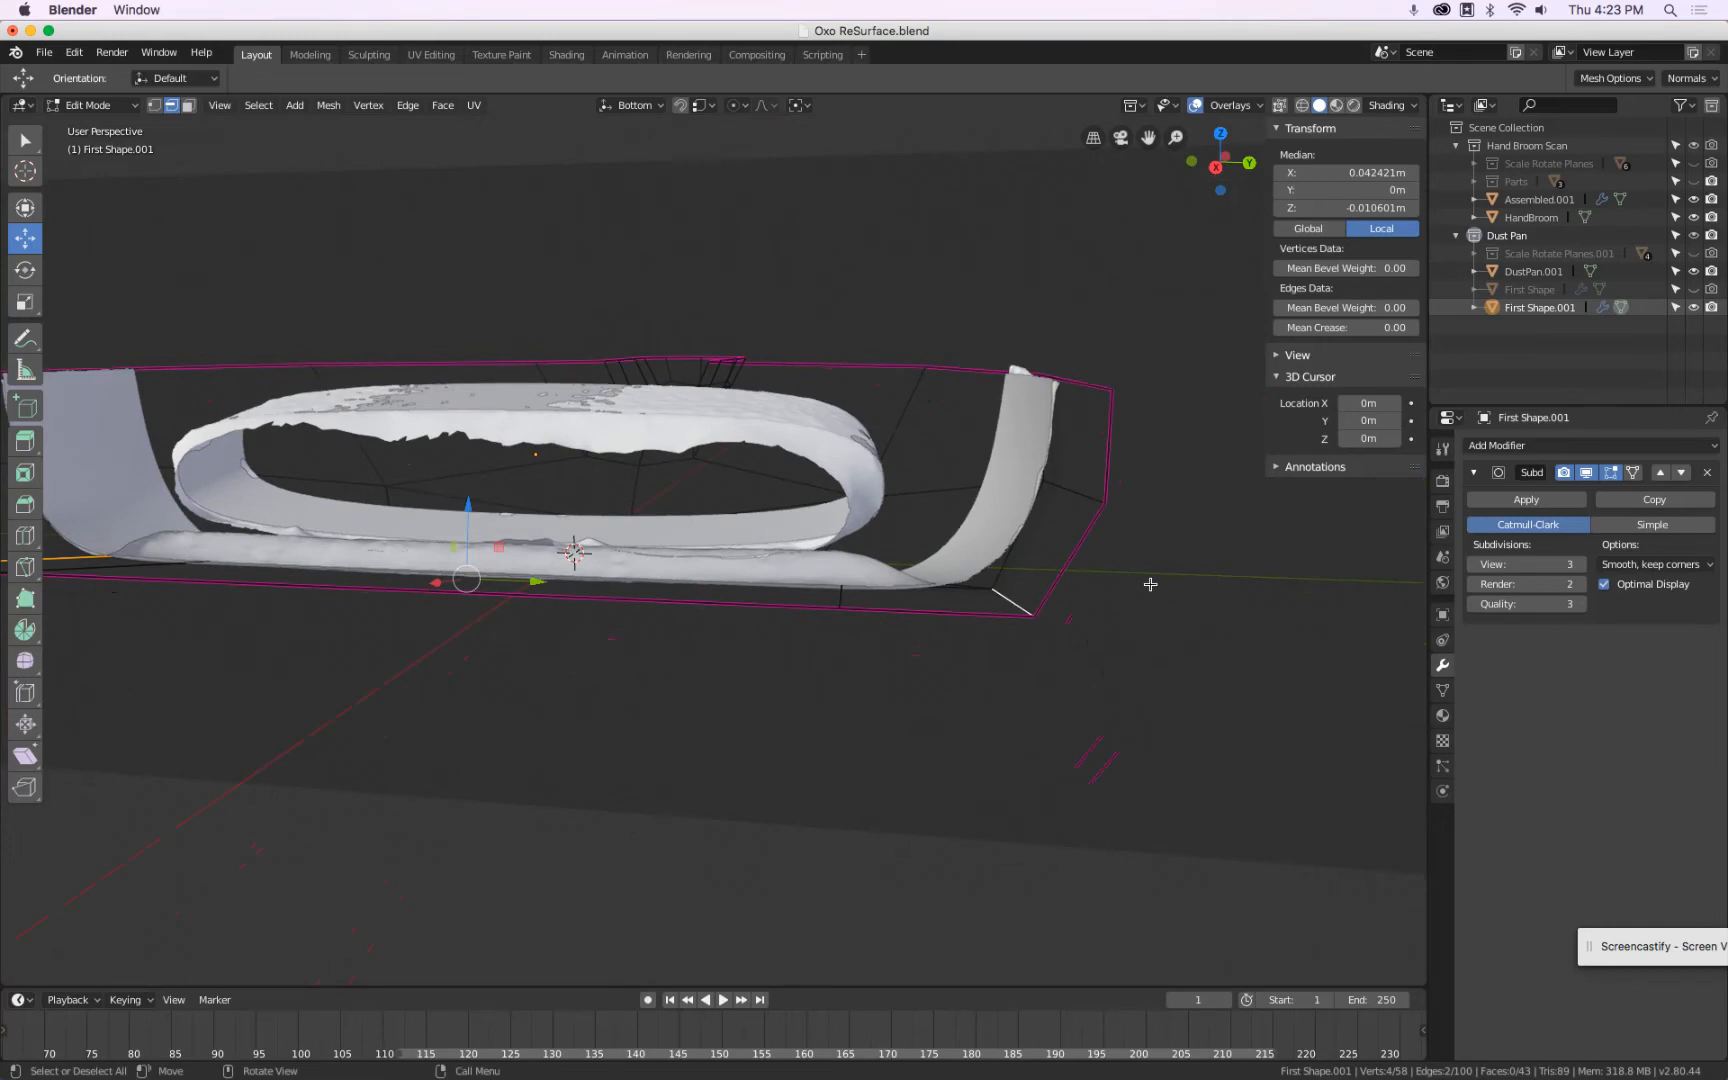
key("s")
key("y")
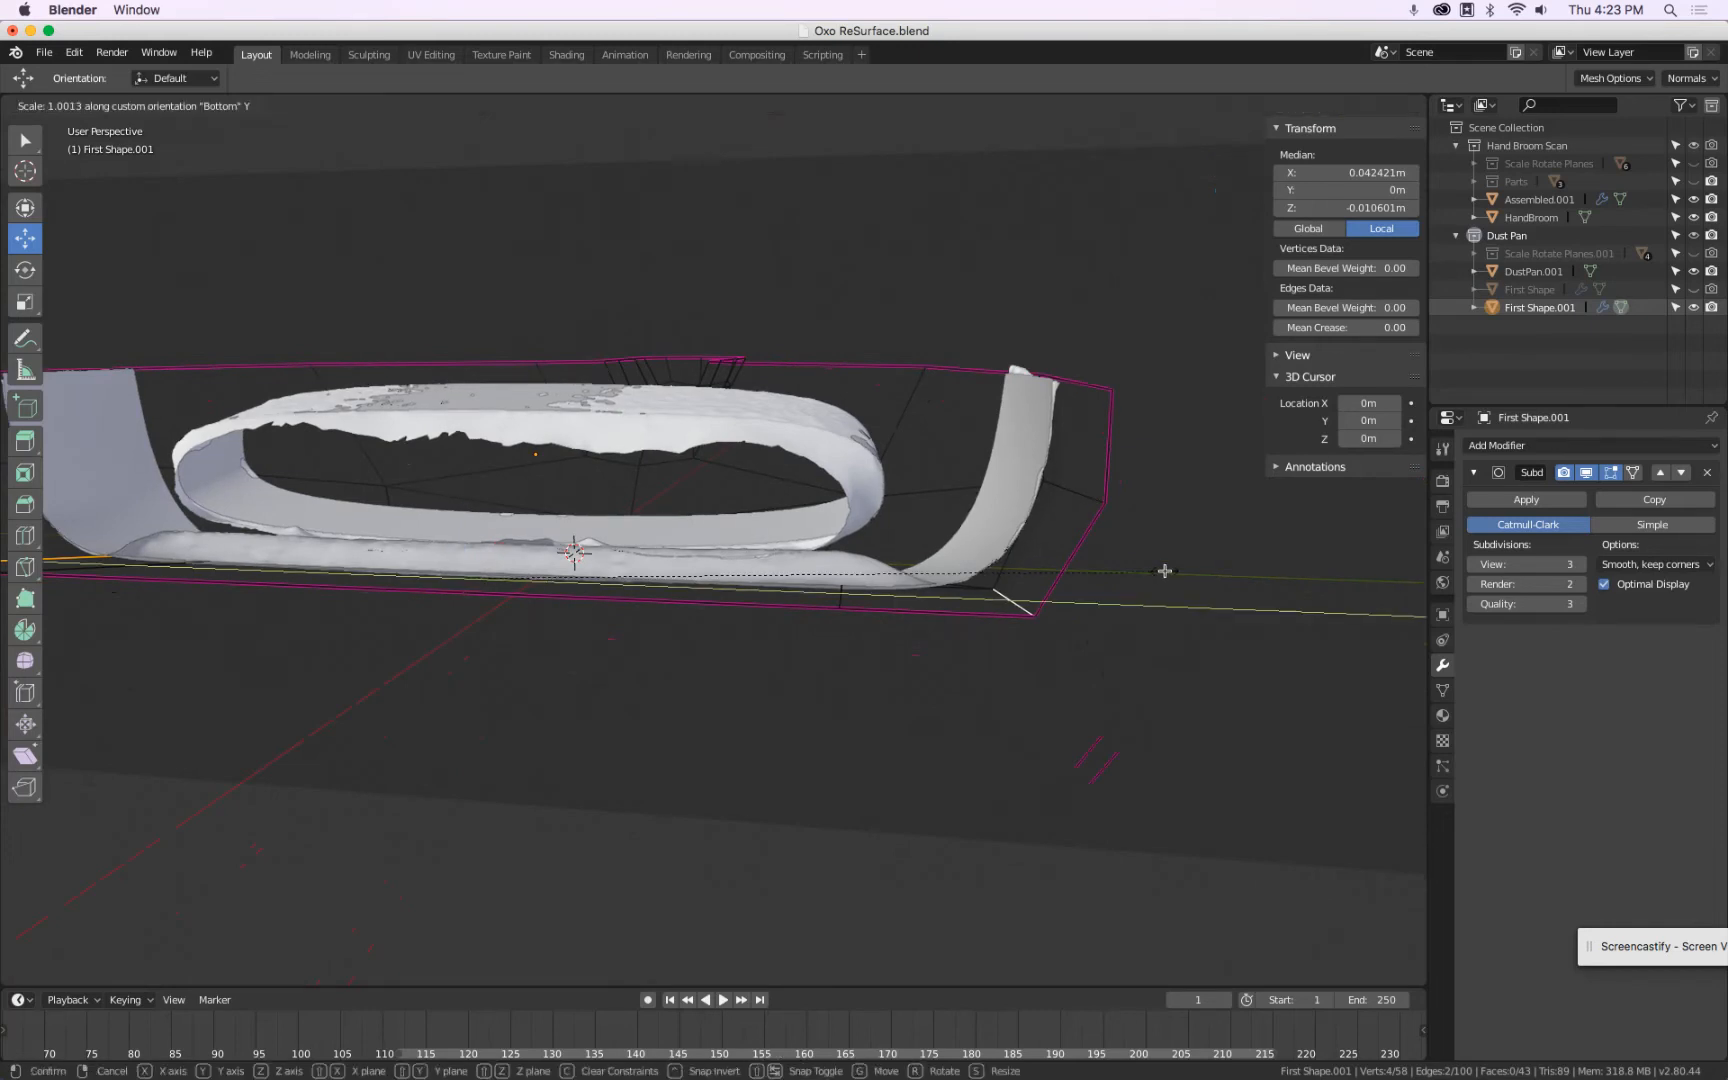
left_click(1140, 566)
middle_click_drag(1126, 563, 842, 563)
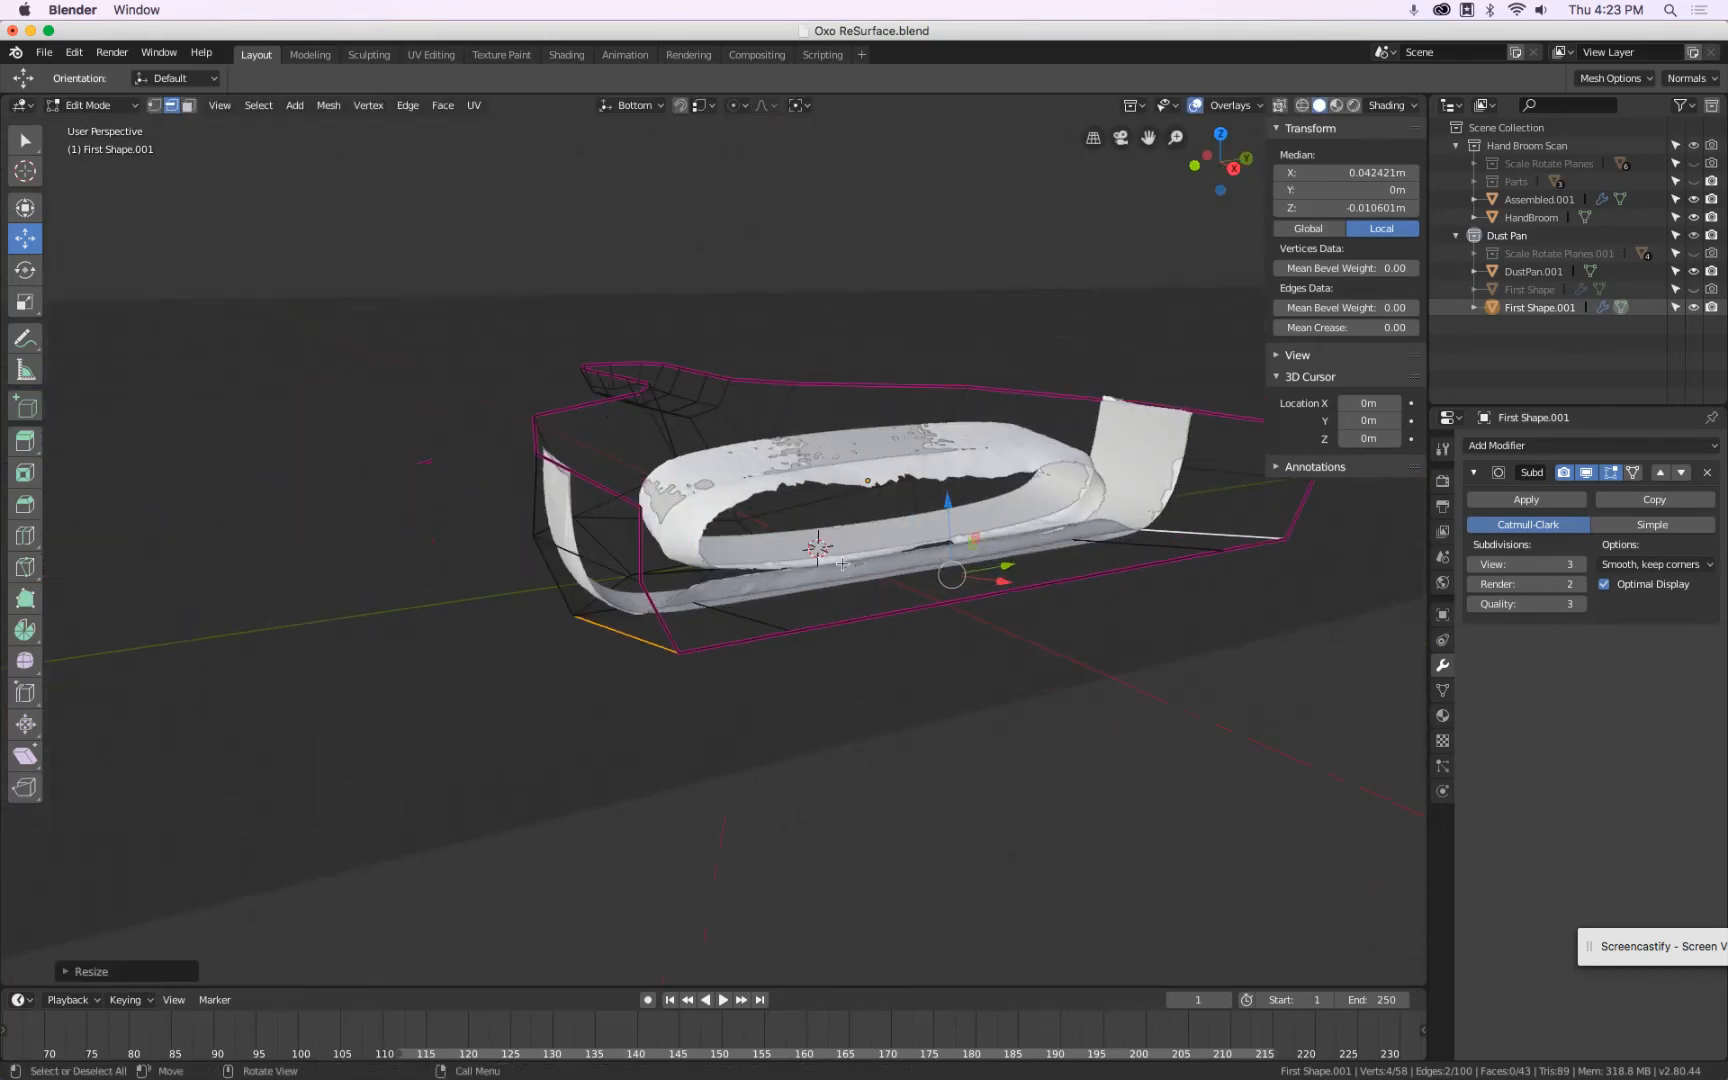
Clip the view to a cross-section through the middle of the pan body and hide the Hand Broom Scan collection.
scroll(842, 563, "up", 2)
scroll(842, 563, "down", 3)
key("alt+b")
key("KP_1")
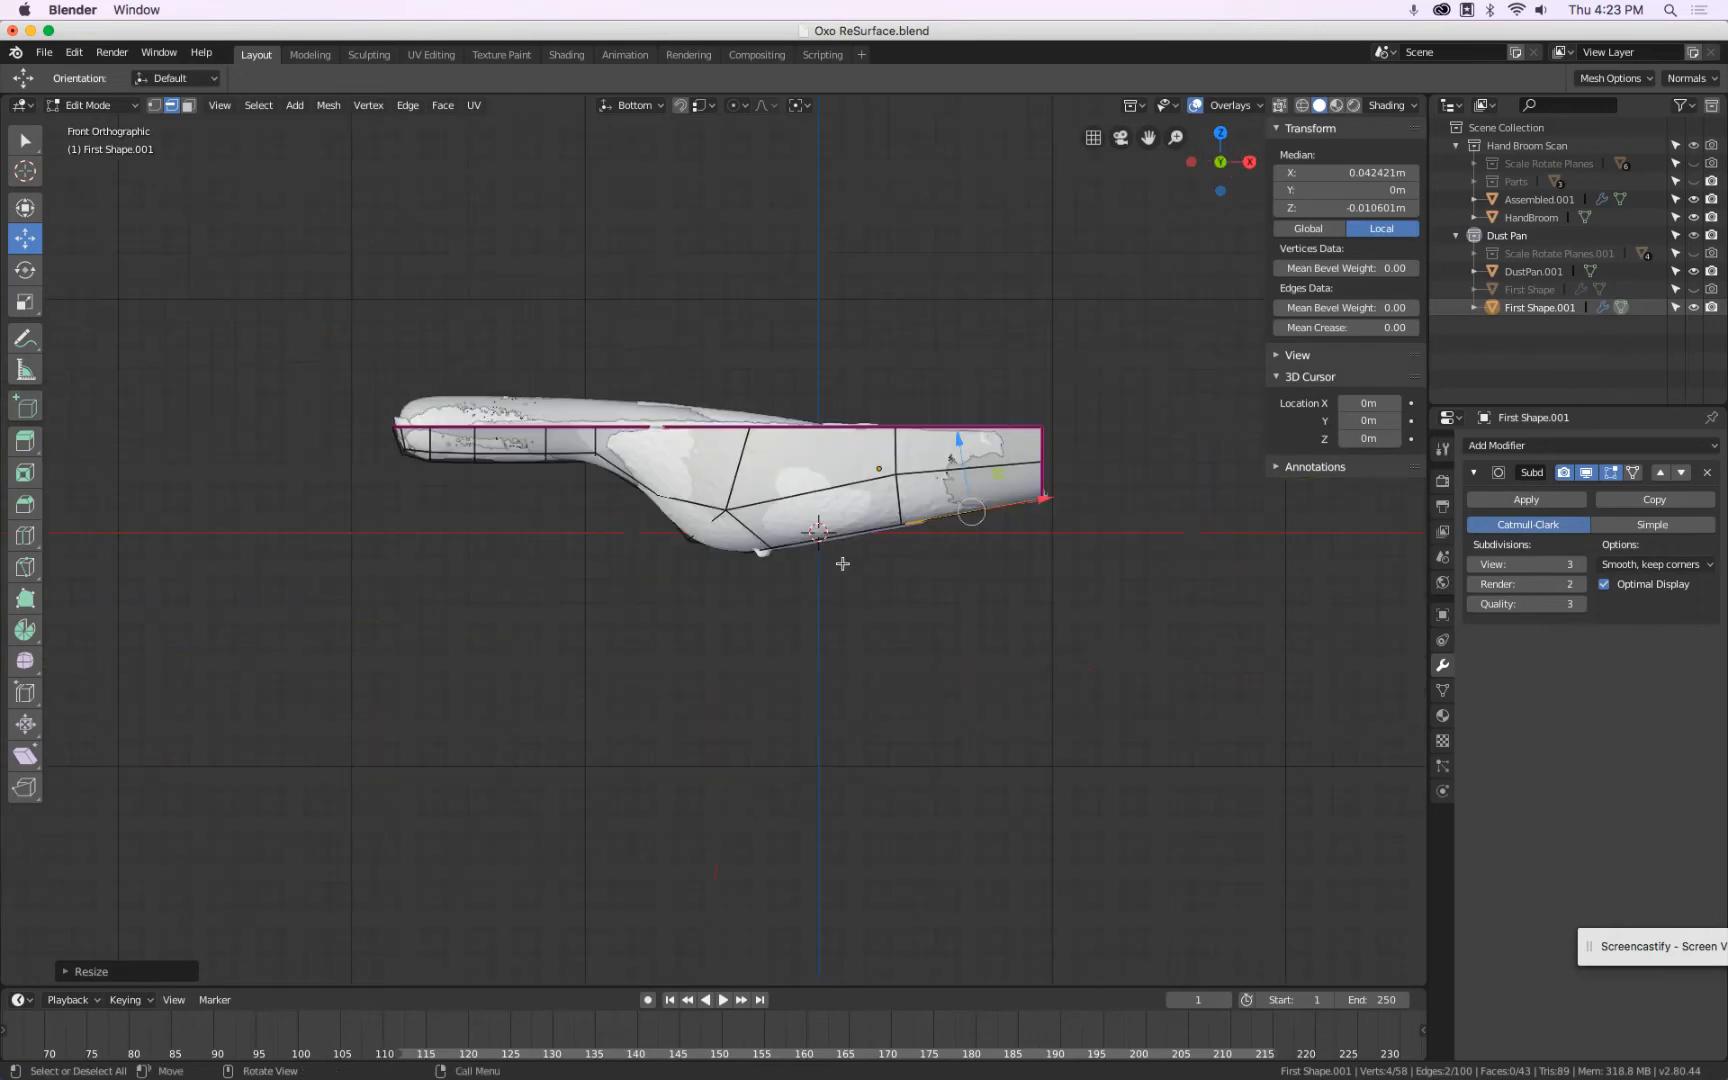
middle_click_drag(918, 449, 903, 433)
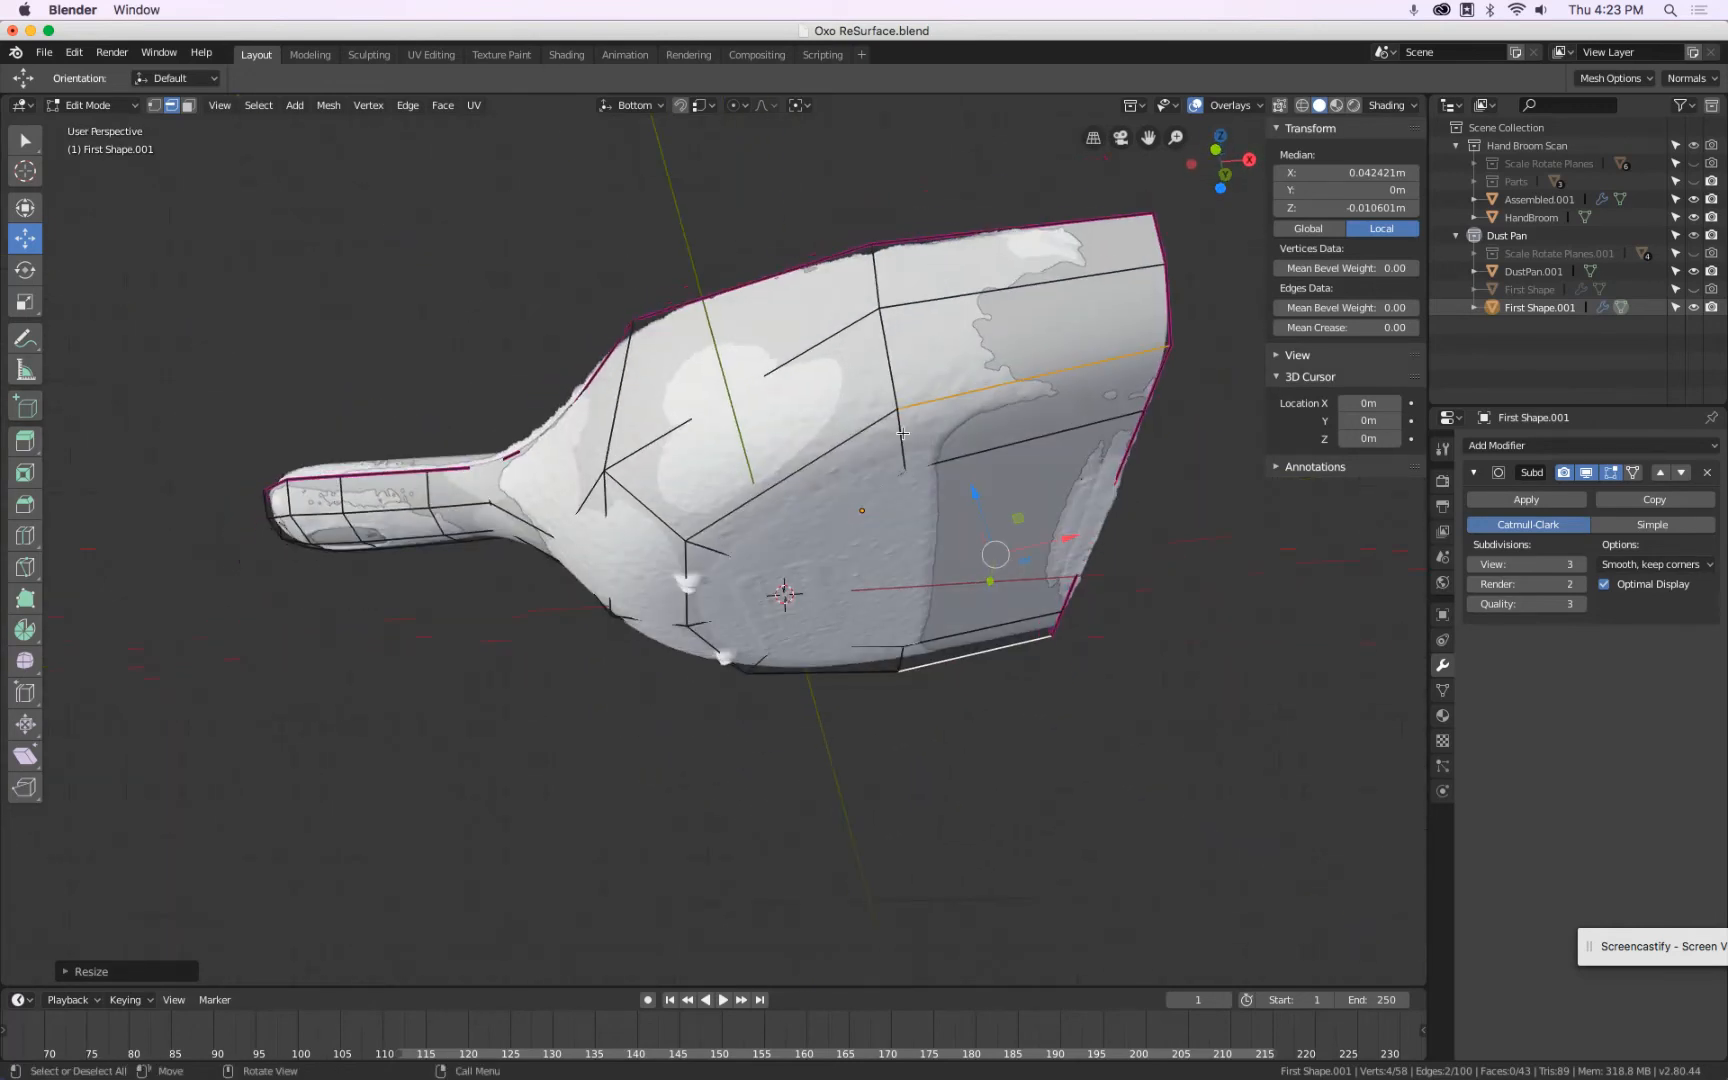
key("KP_1")
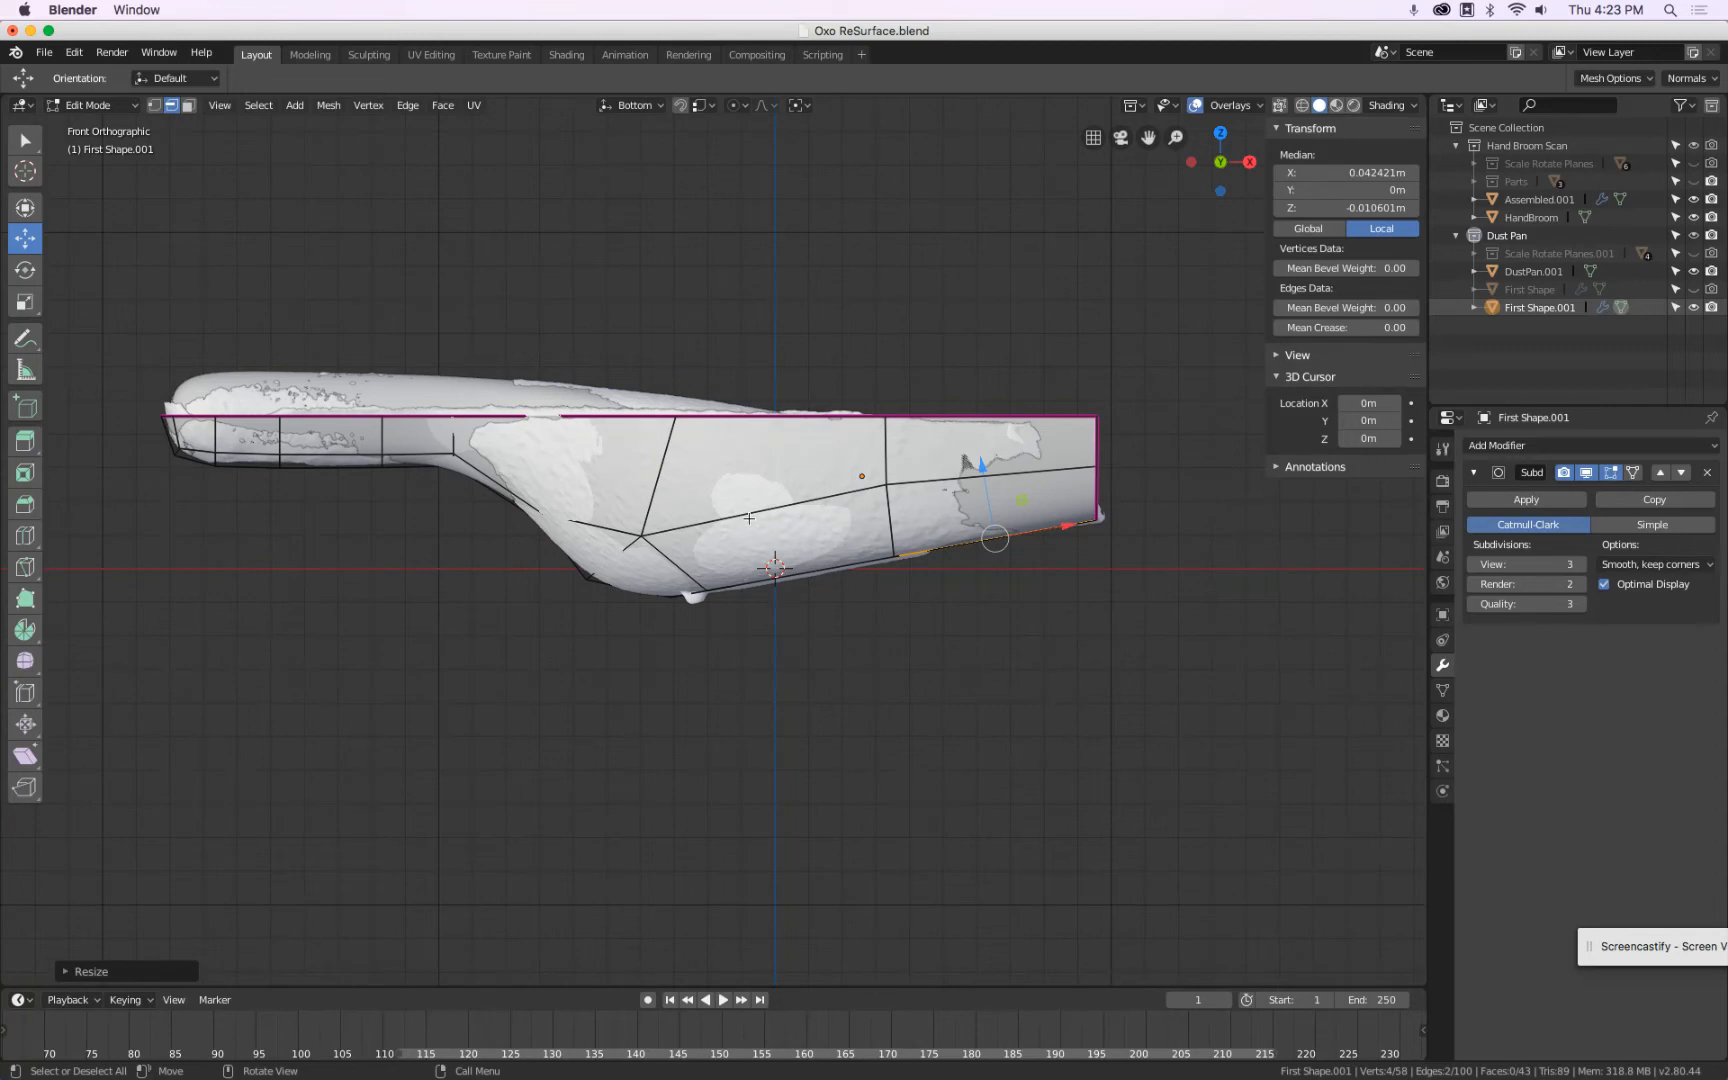
left_click_drag(908, 382, 815, 562)
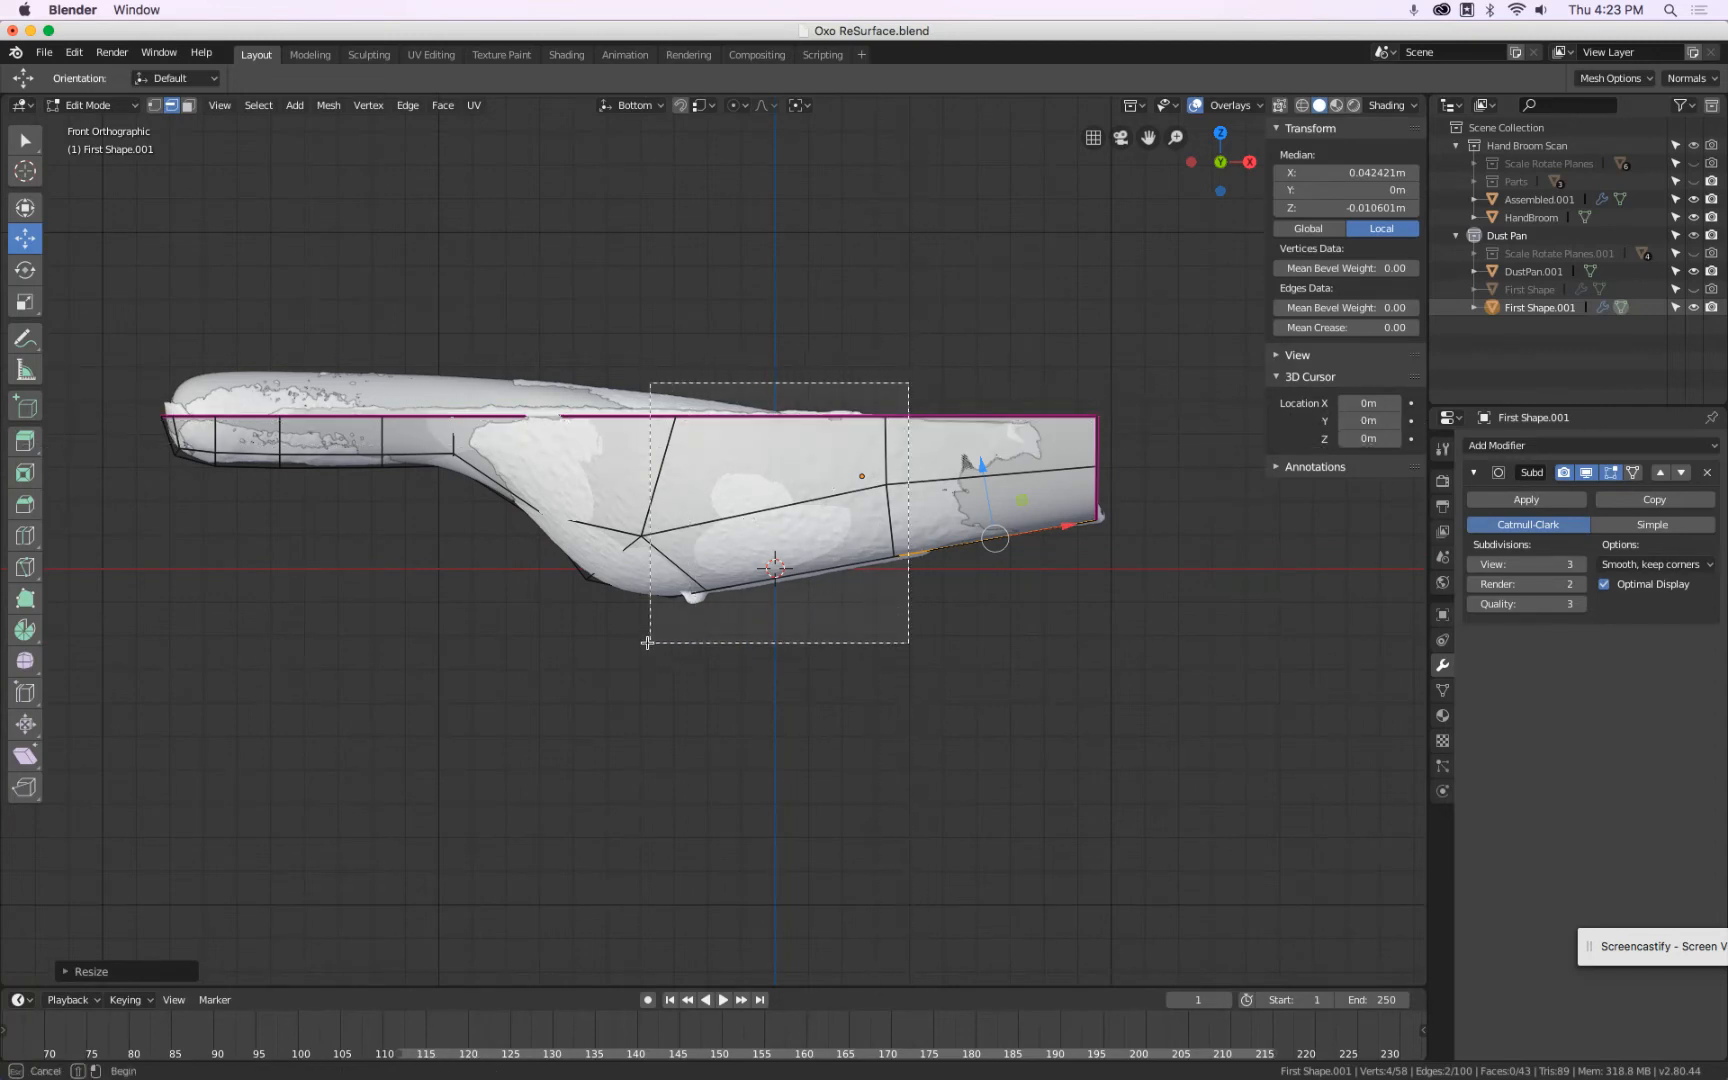
left_click_drag(615, 654, 614, 655)
middle_click_drag(850, 595, 680, 620)
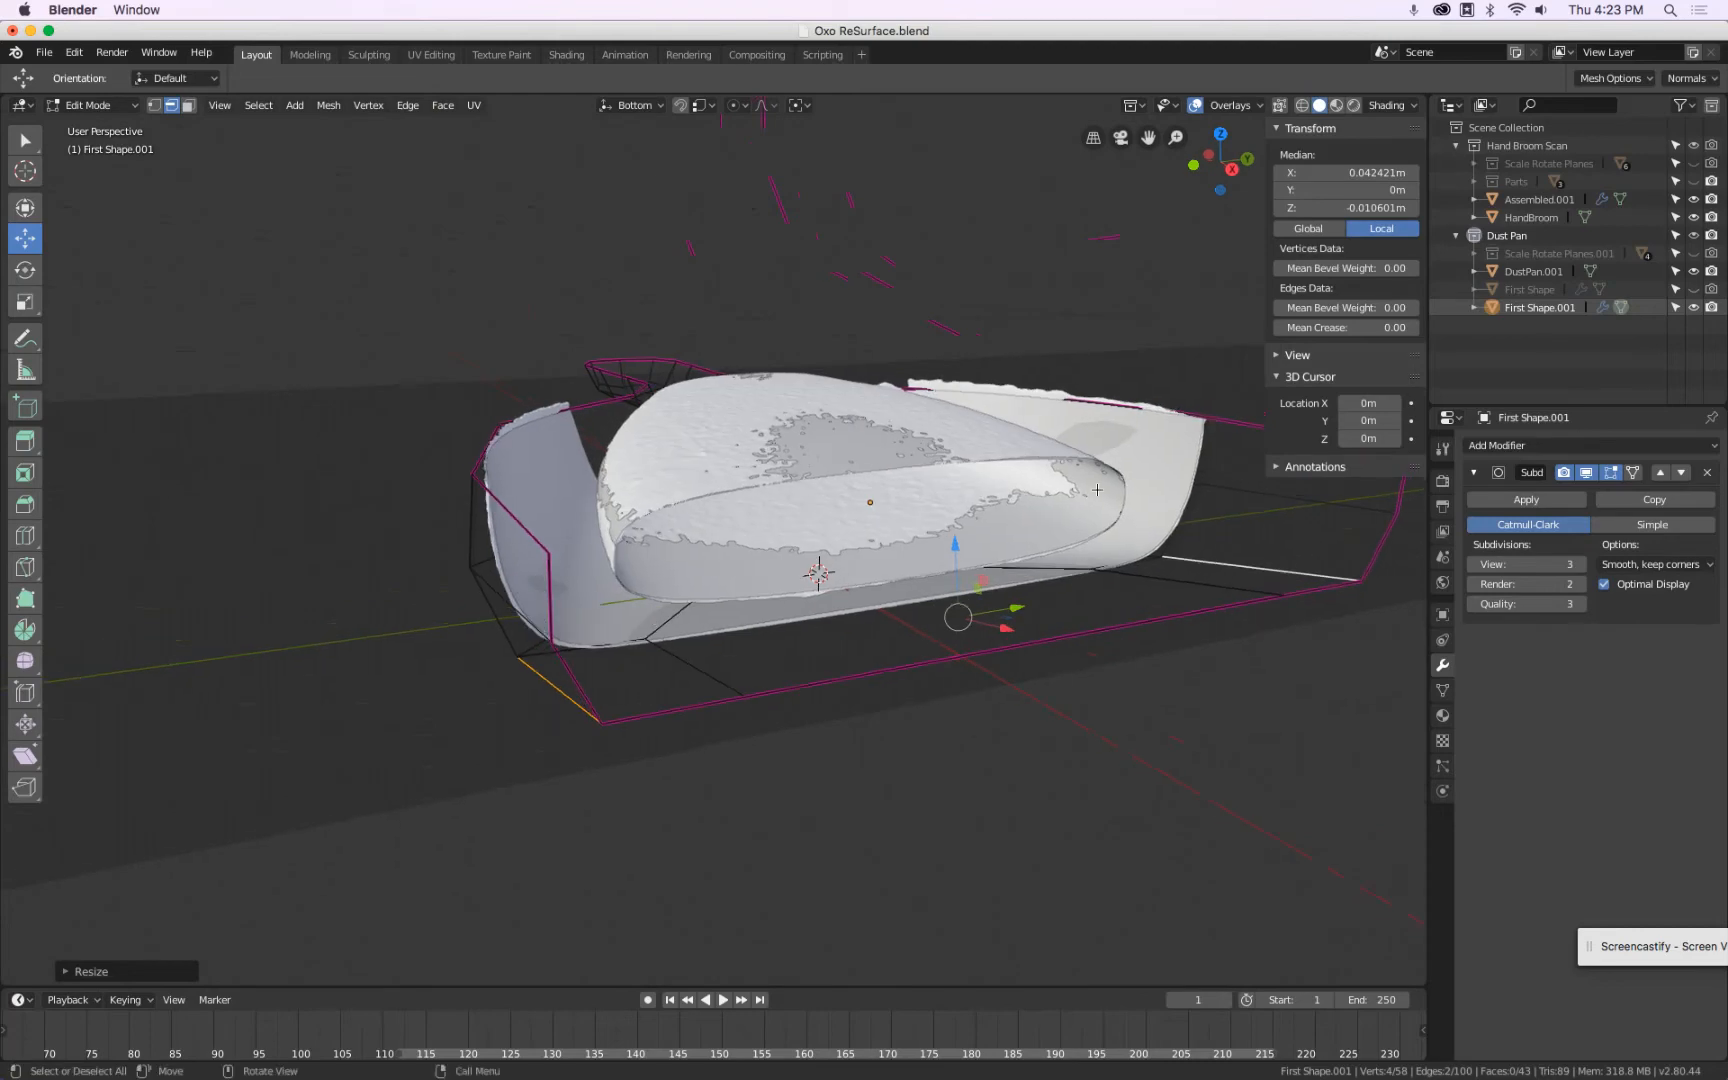
left_click(1694, 146)
middle_click_drag(790, 440, 341, 497)
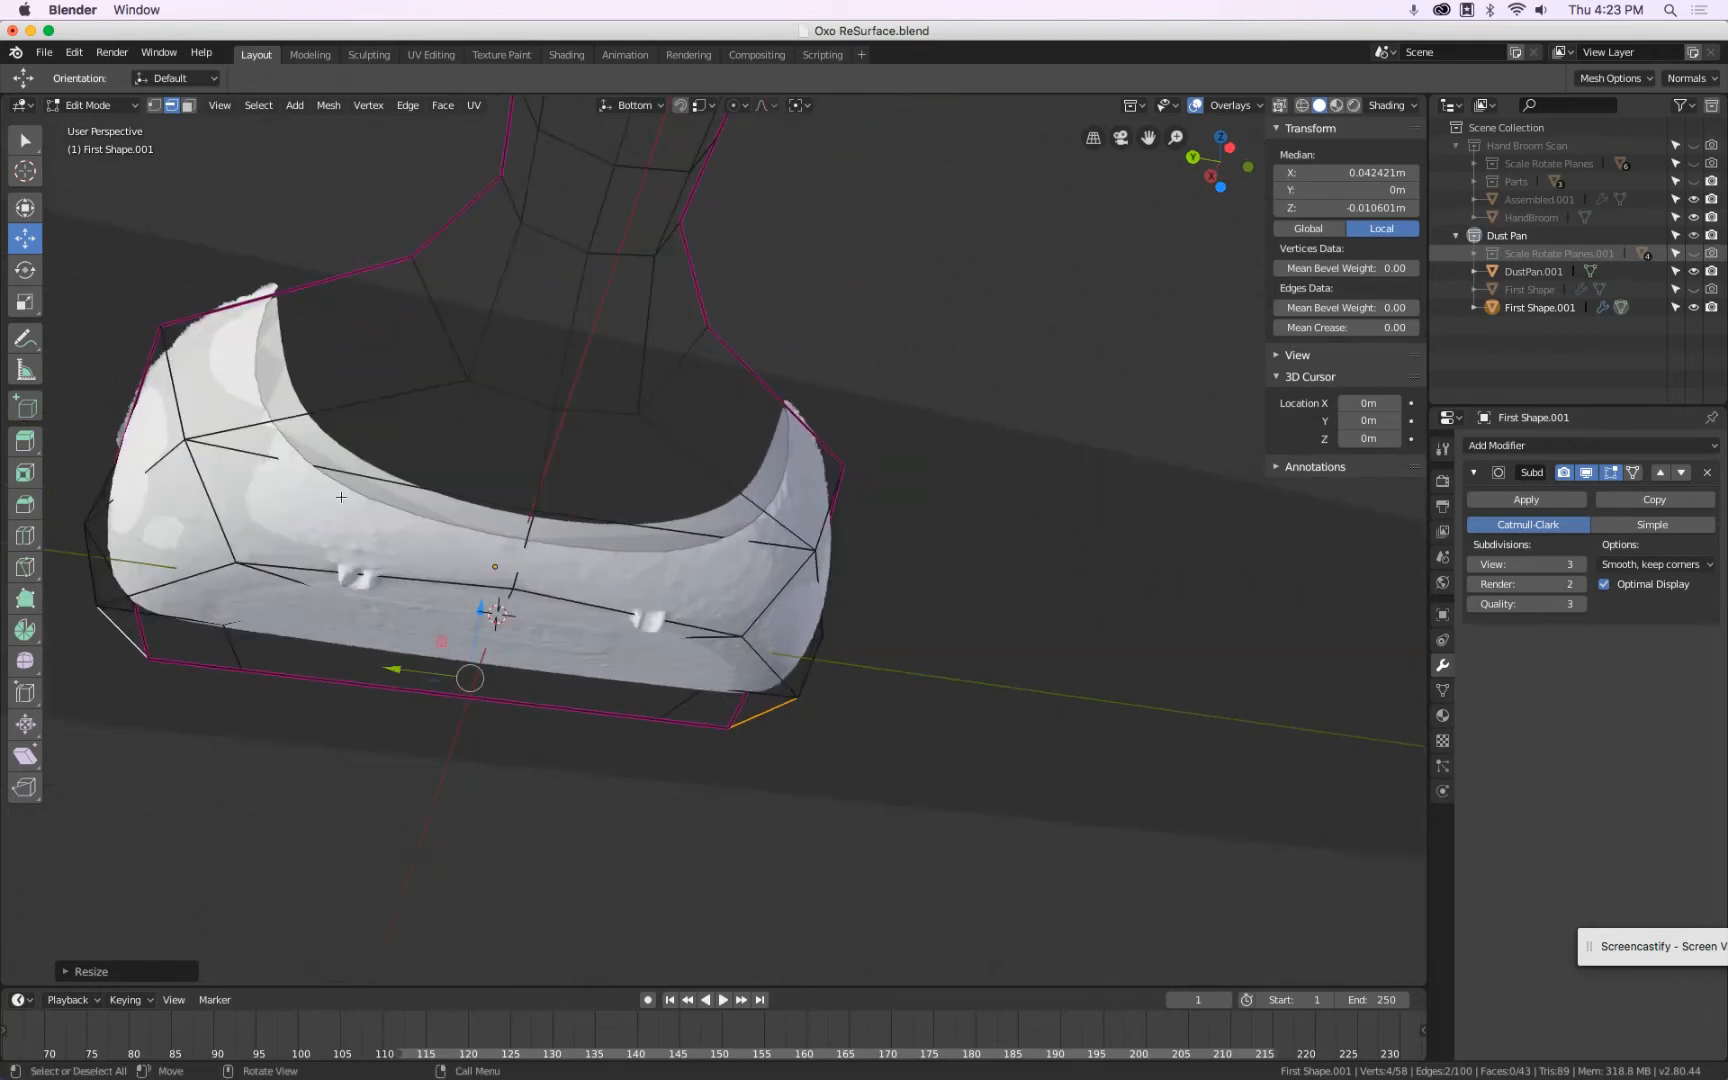
Select only the two slanted rear corner edges on the pan's underside, one on each side, and clear the view clipping.
key("alt+a")
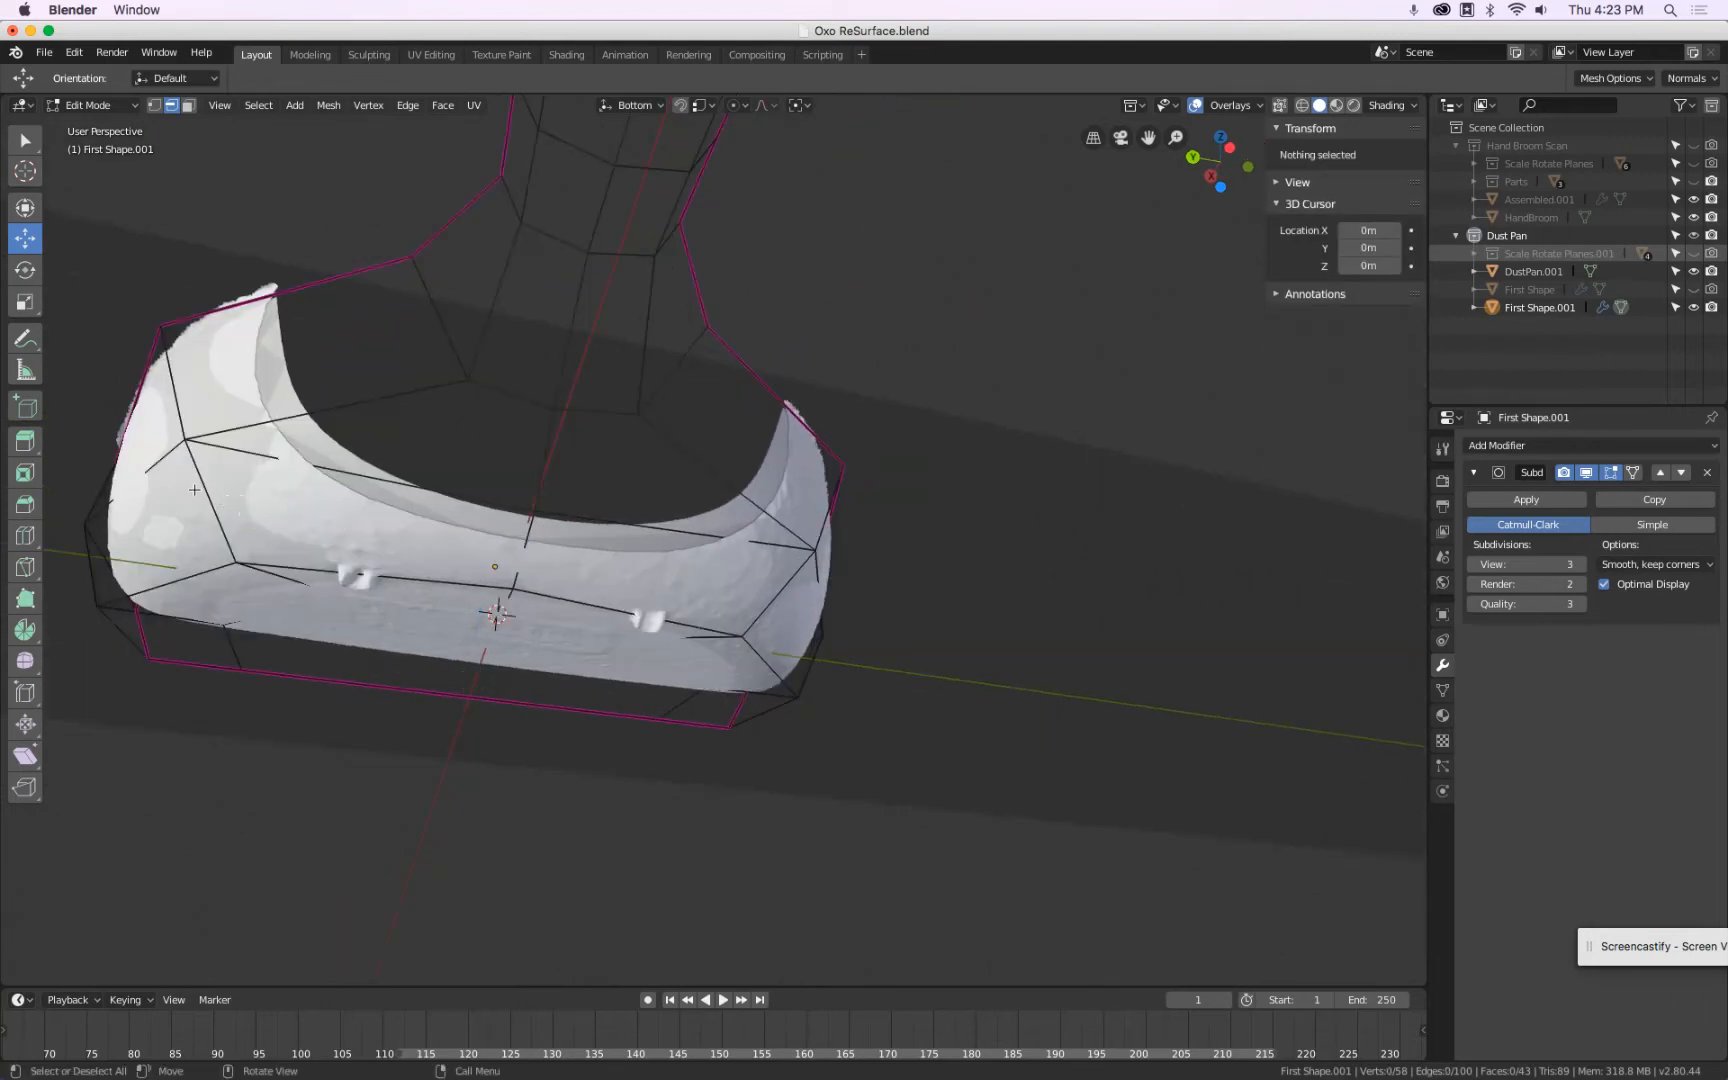
middle_click_drag(150, 179, 77, 146)
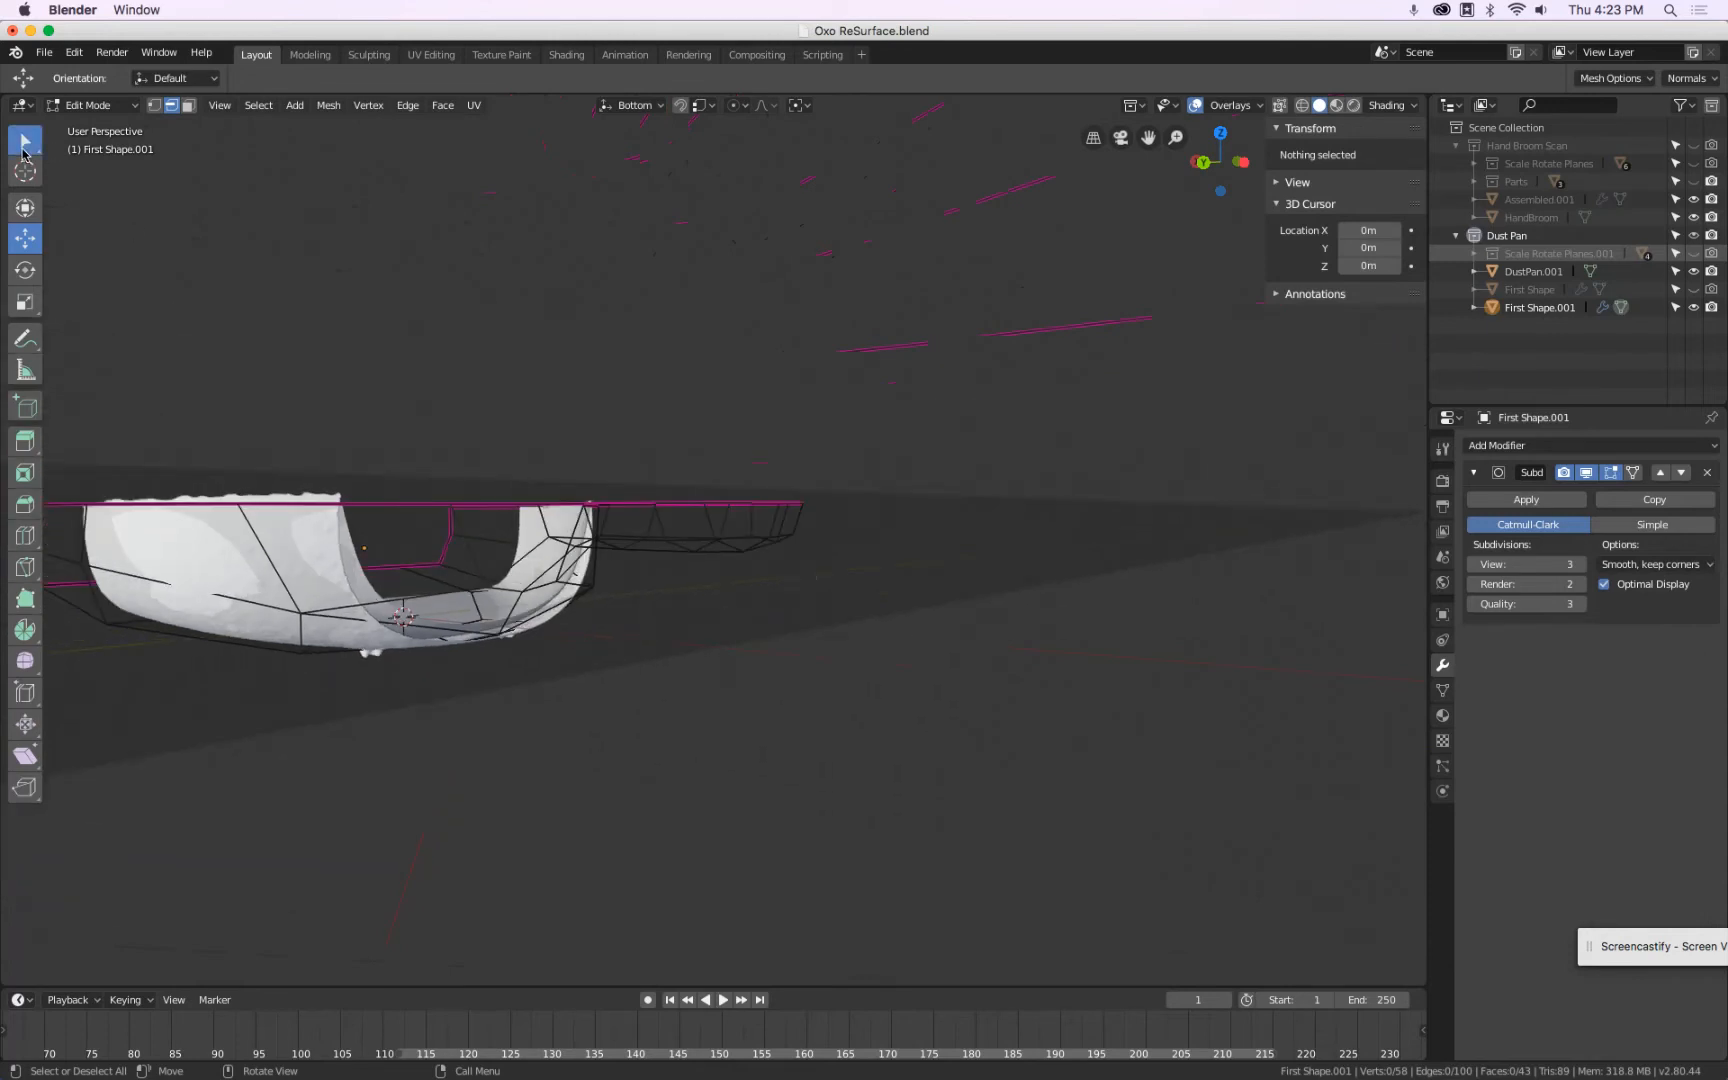
middle_click_drag(301, 632, 625, 713)
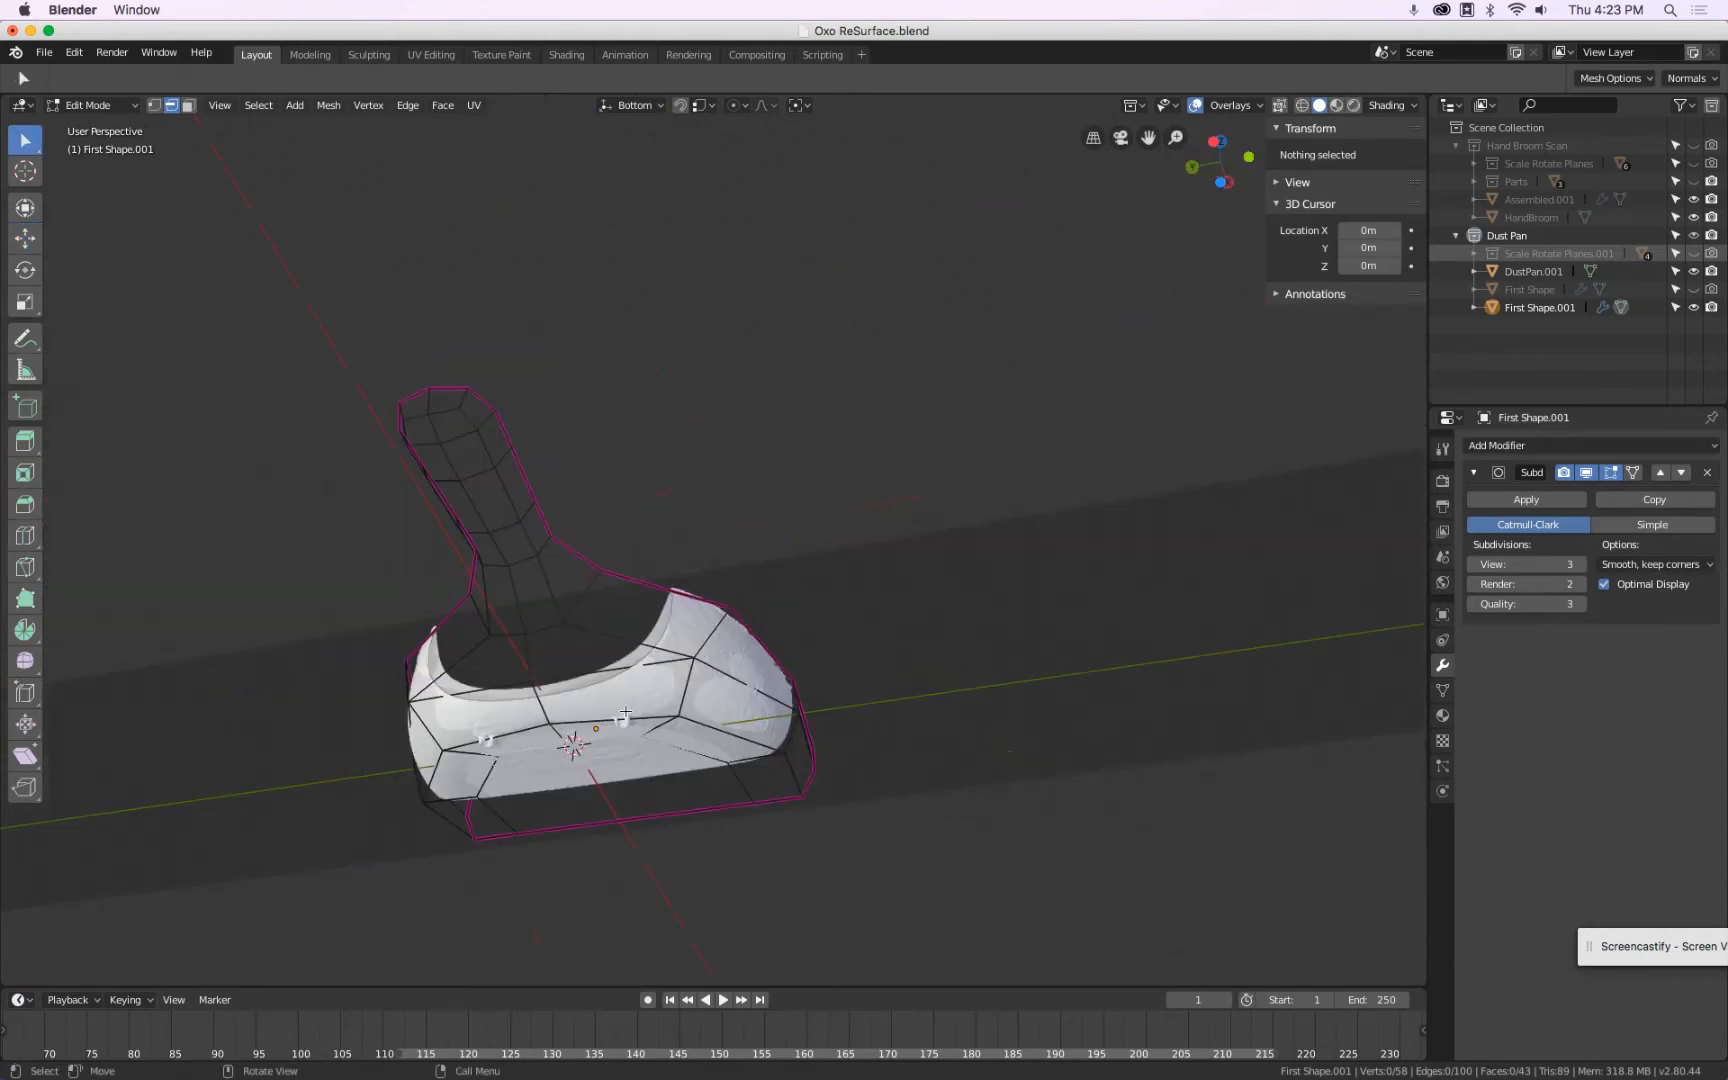
key("Tab")
key("Tab")
left_click(686, 688)
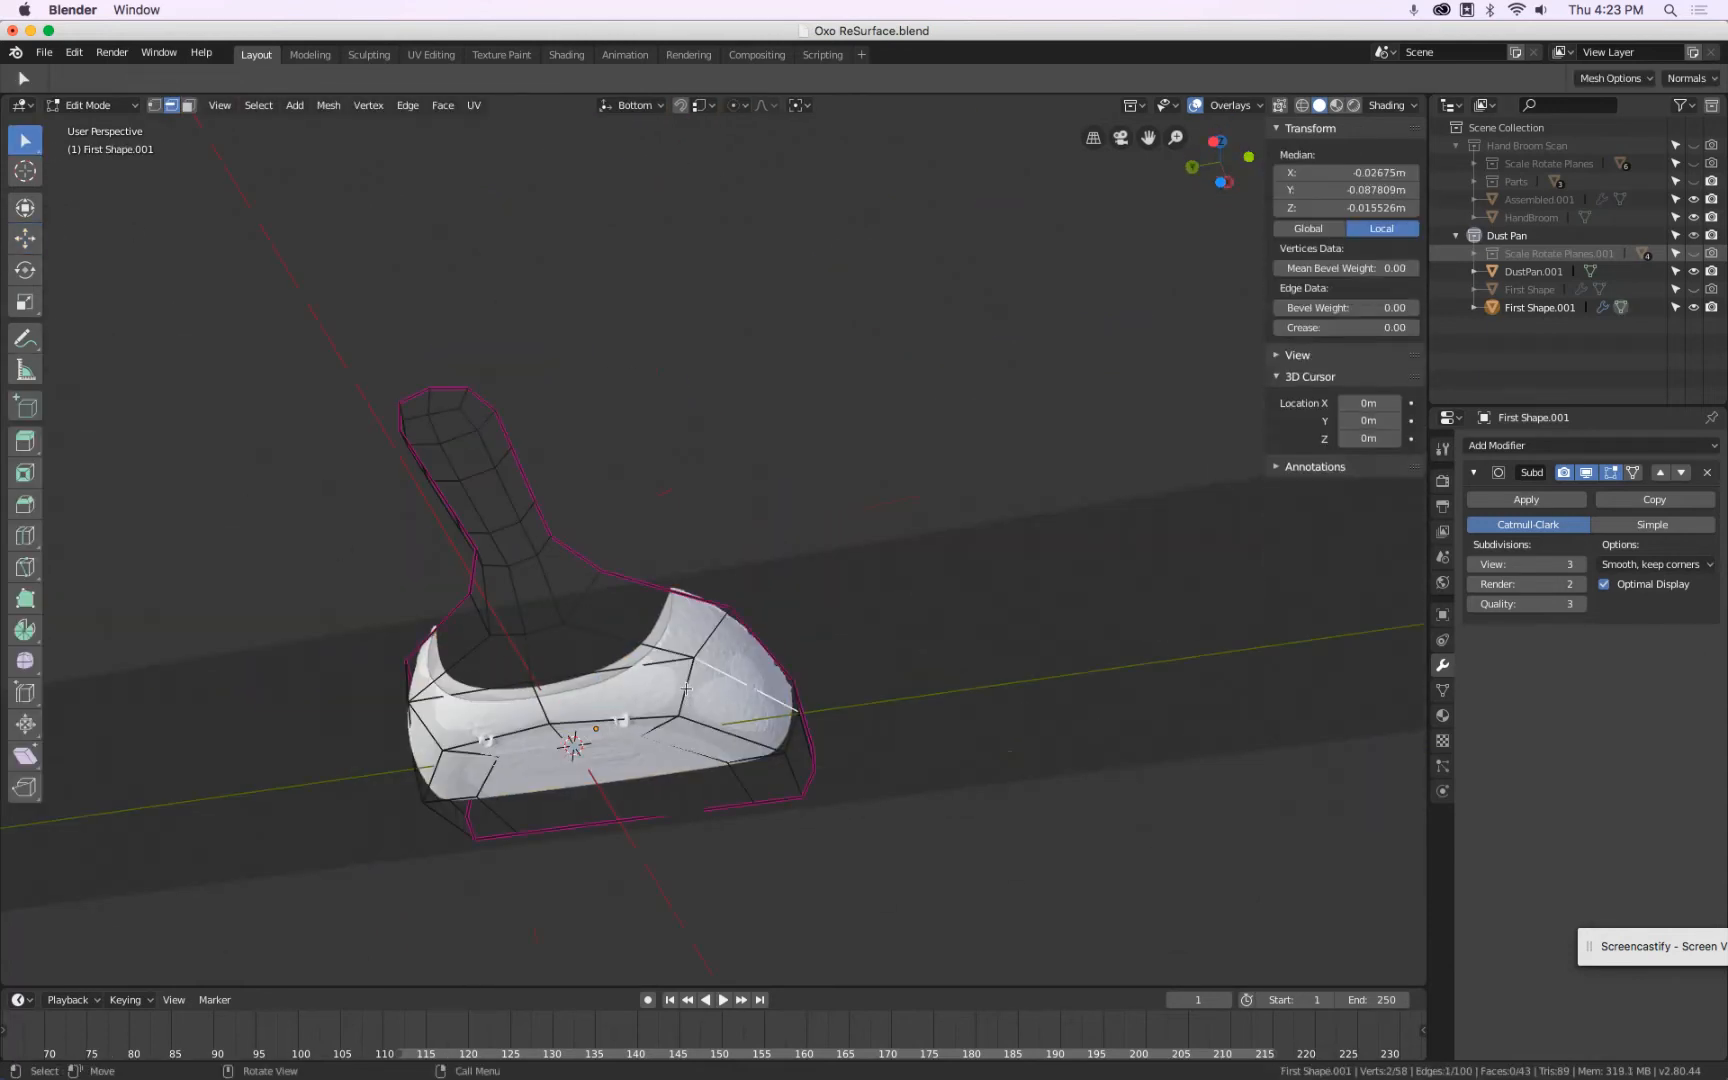
key("alt+a")
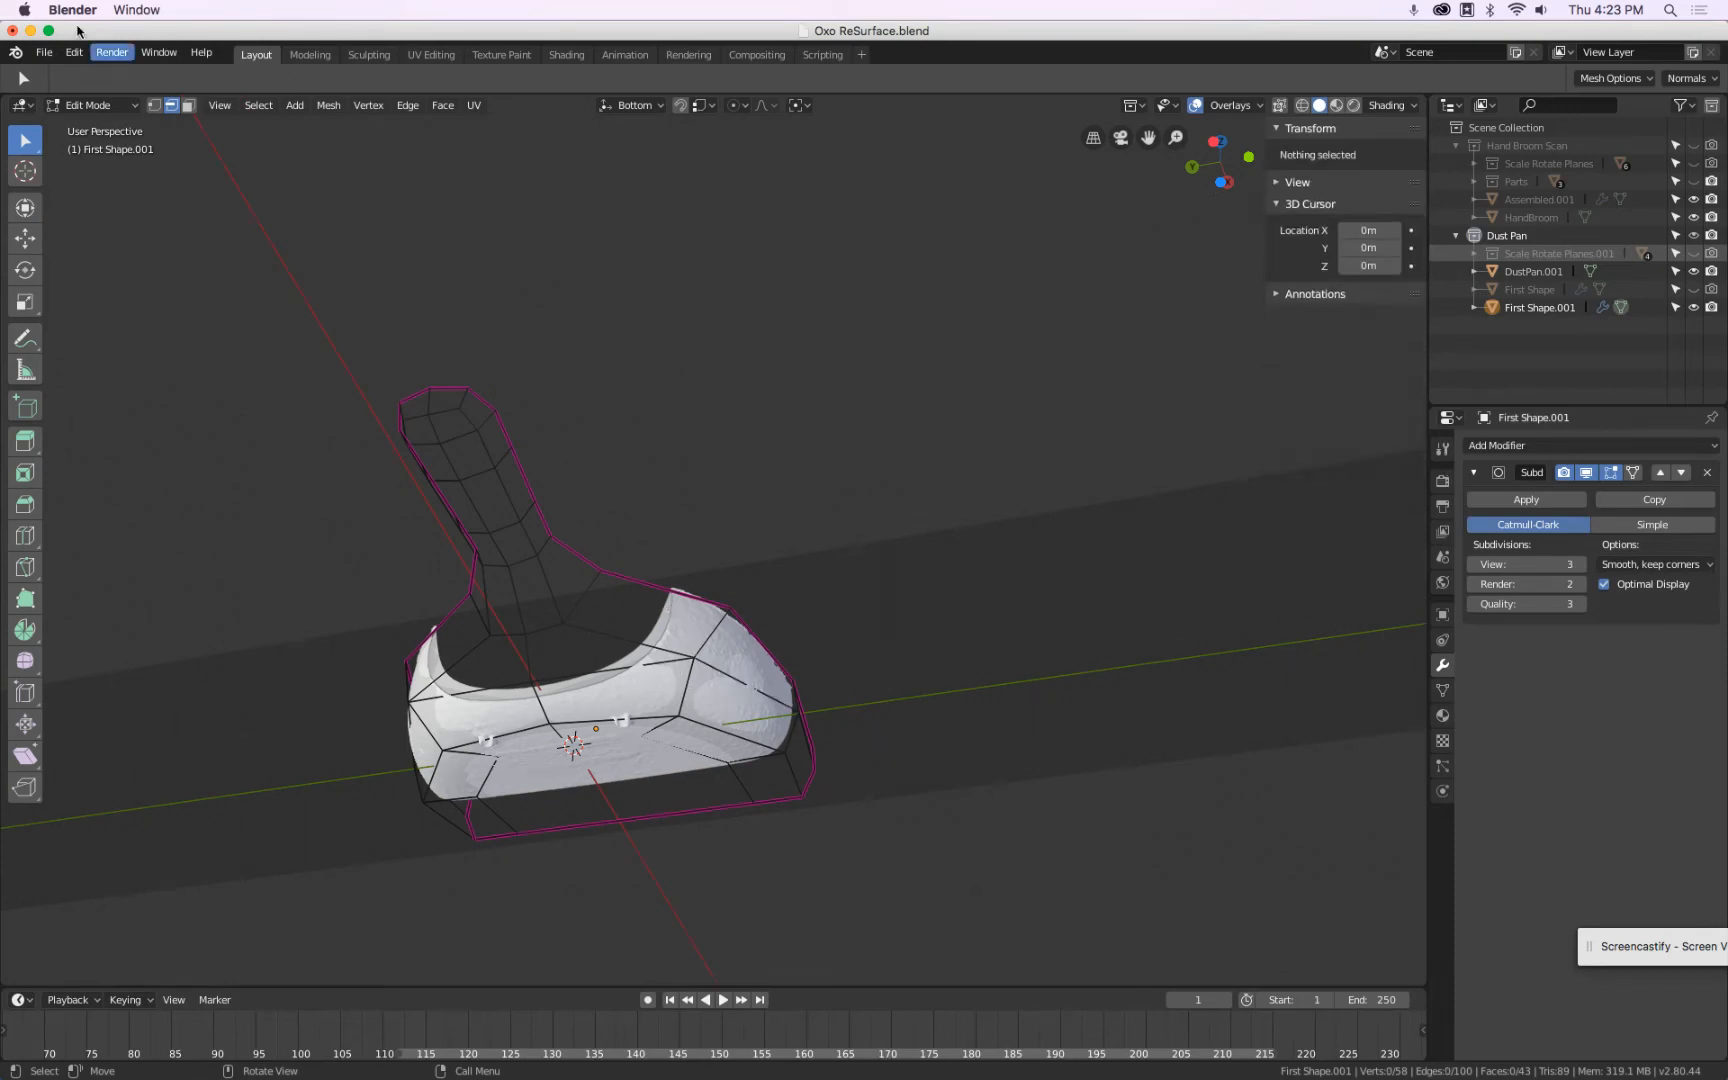
left_click(687, 680)
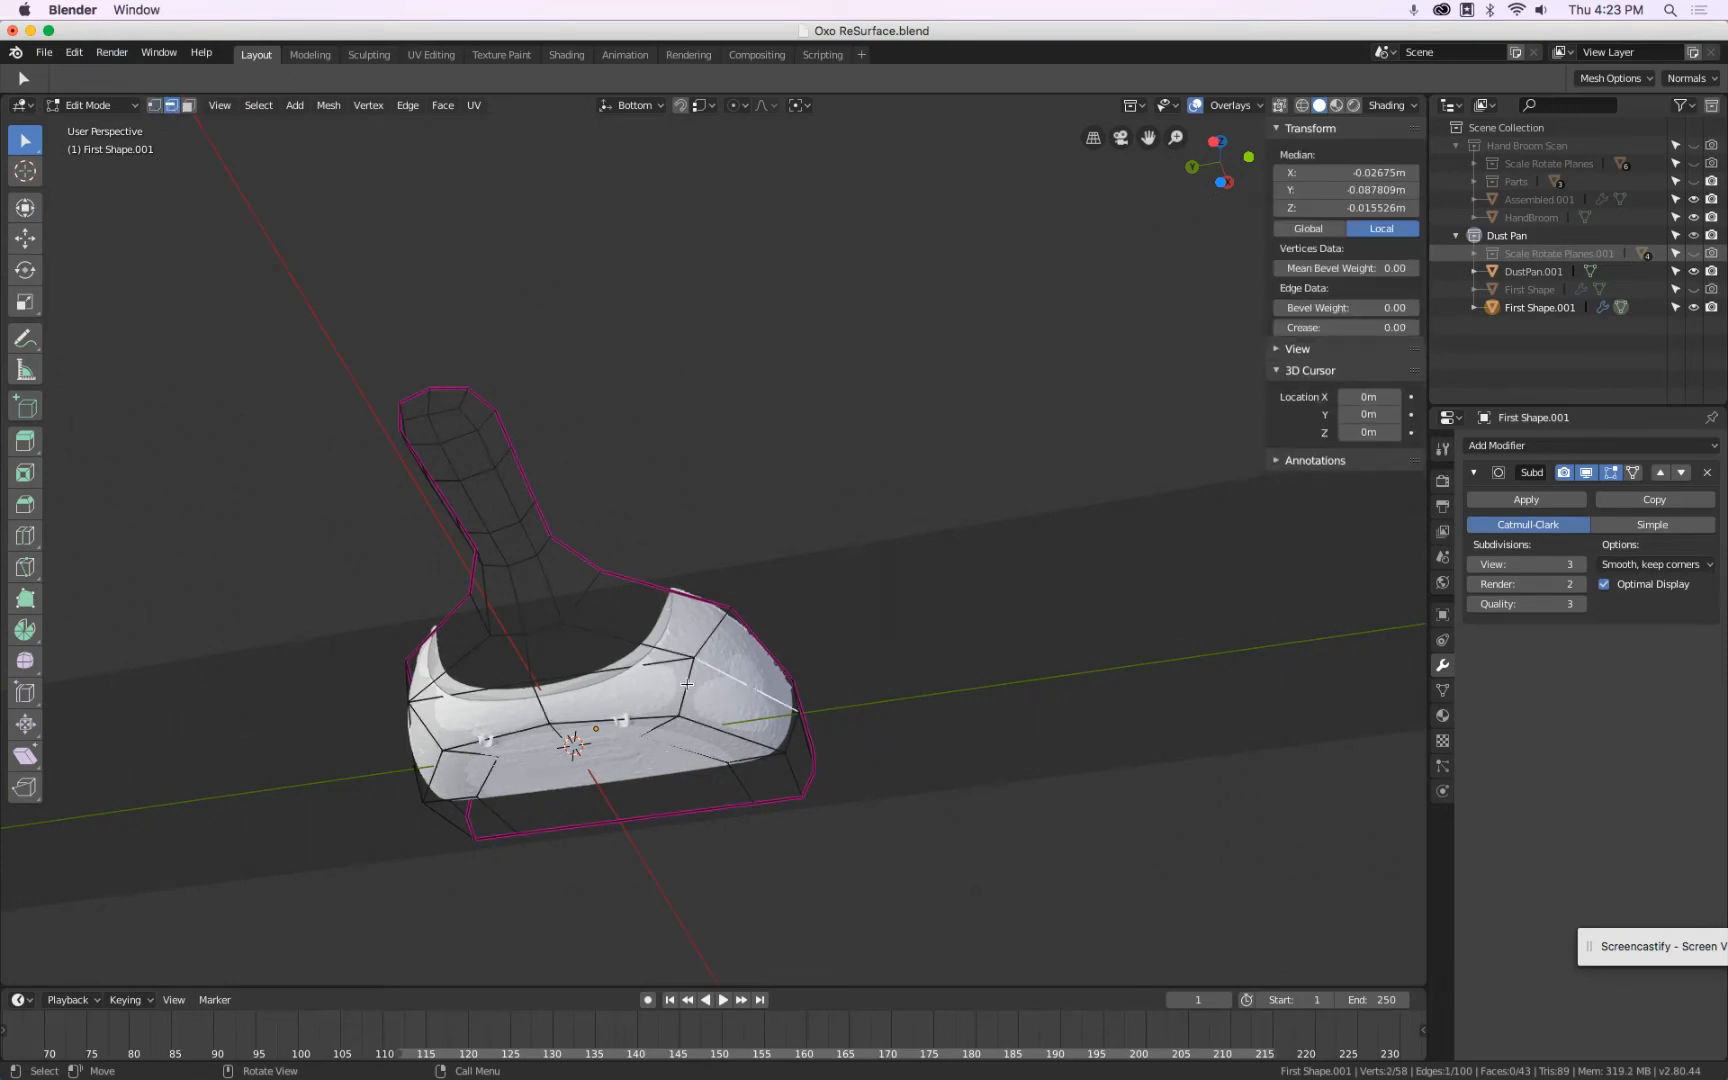
key("alt+b")
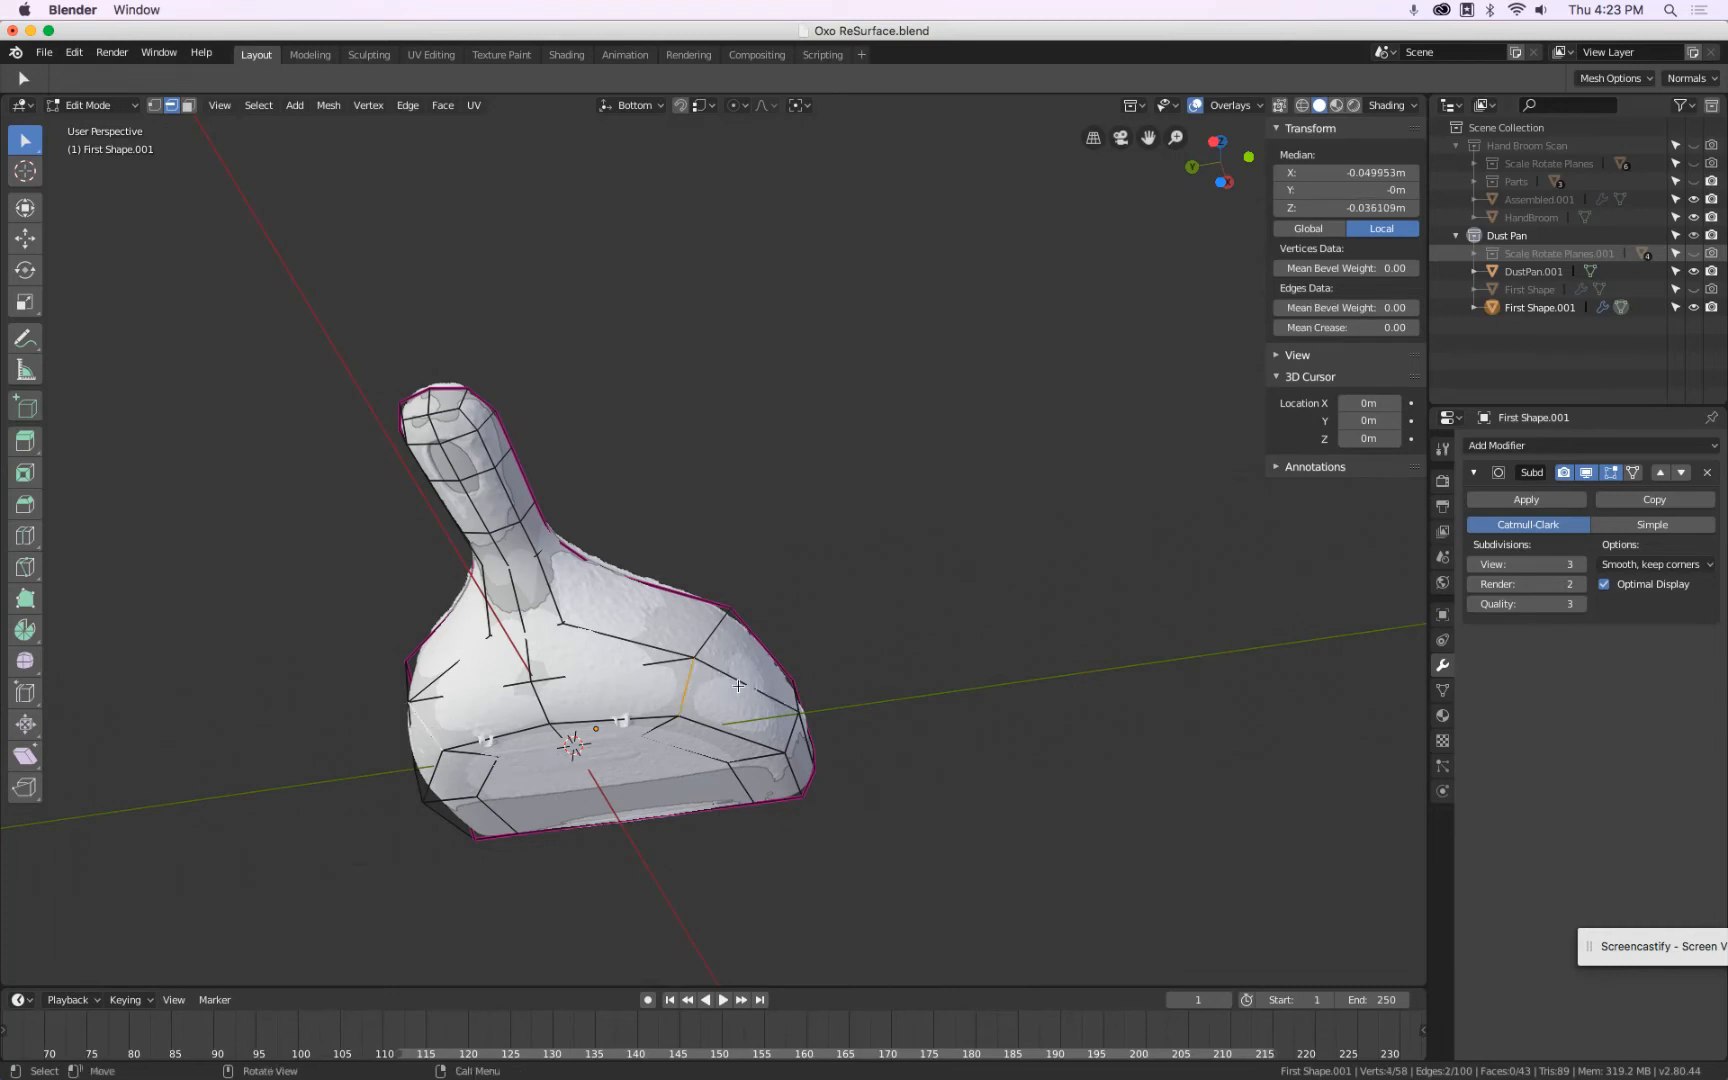
scroll(738, 686, "up", 2)
scroll(736, 686, "down", 2)
Clip the view to the rear body section and scale the two selected corner edges along Y to about 1.195.
key("KP_1")
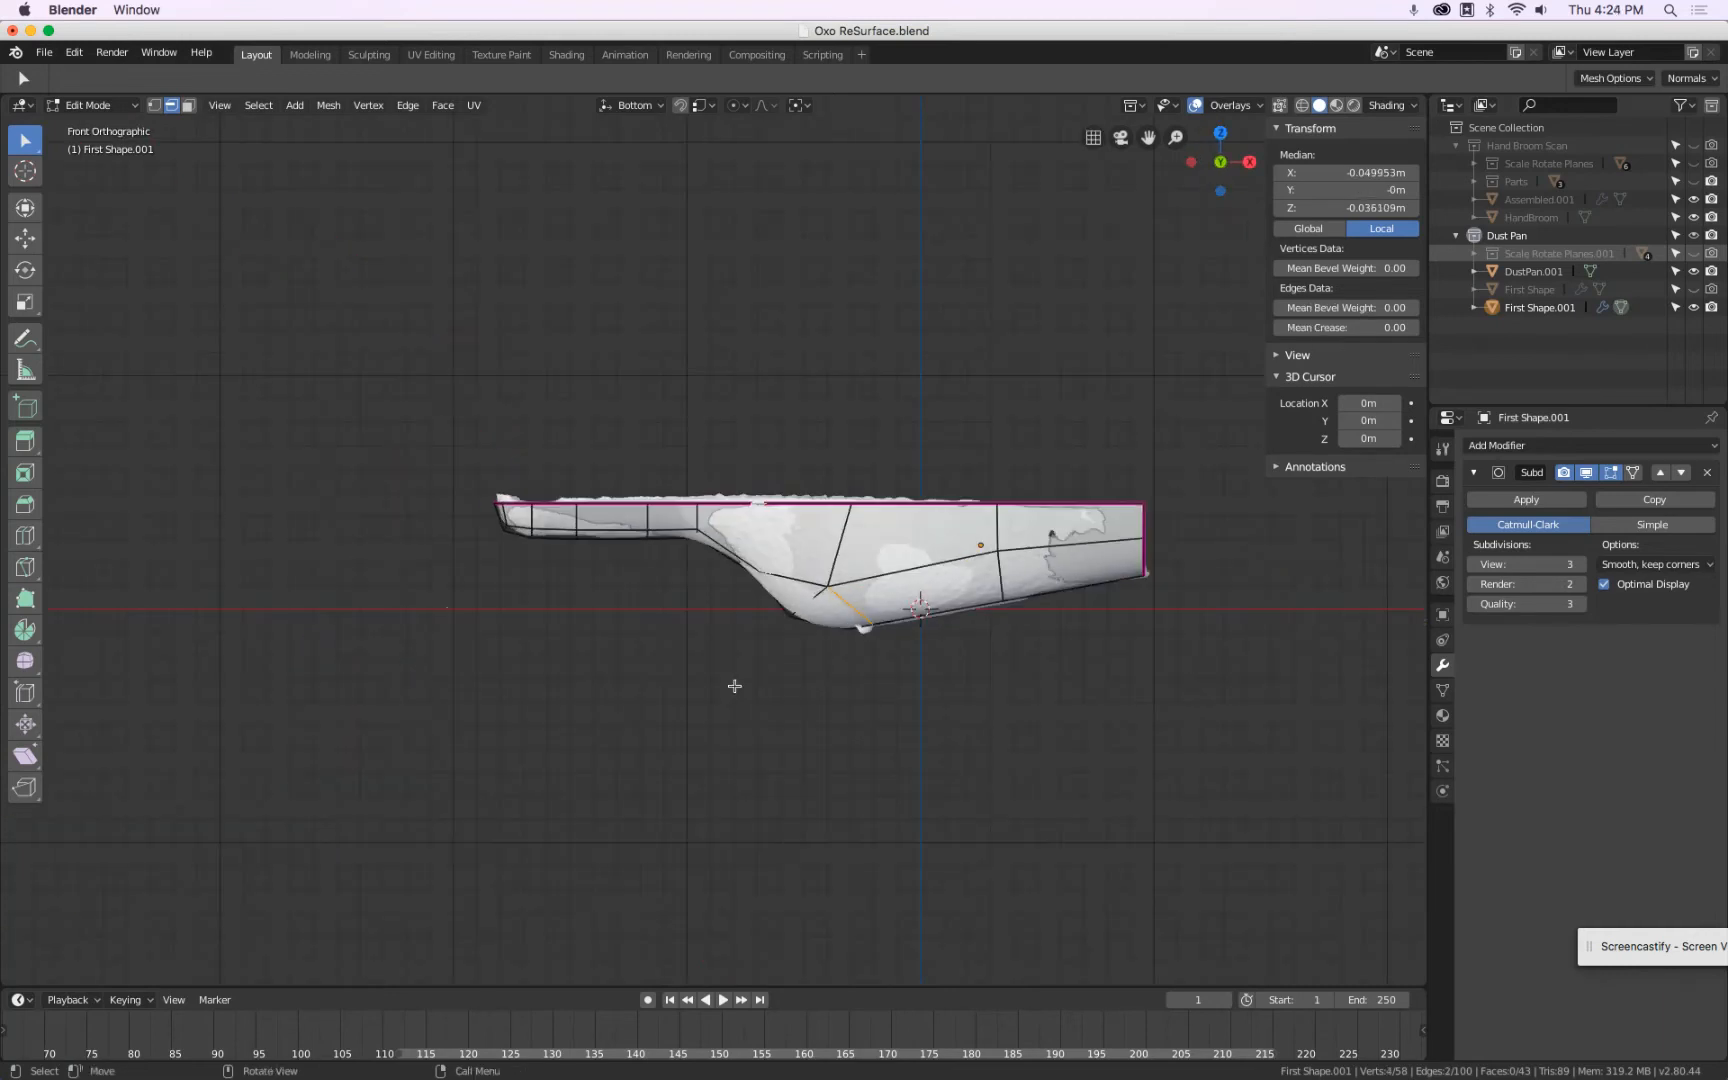
key("alt+b")
left_click_drag(806, 432, 1036, 692)
middle_click_drag(1036, 692, 469, 520)
key("s")
key("y")
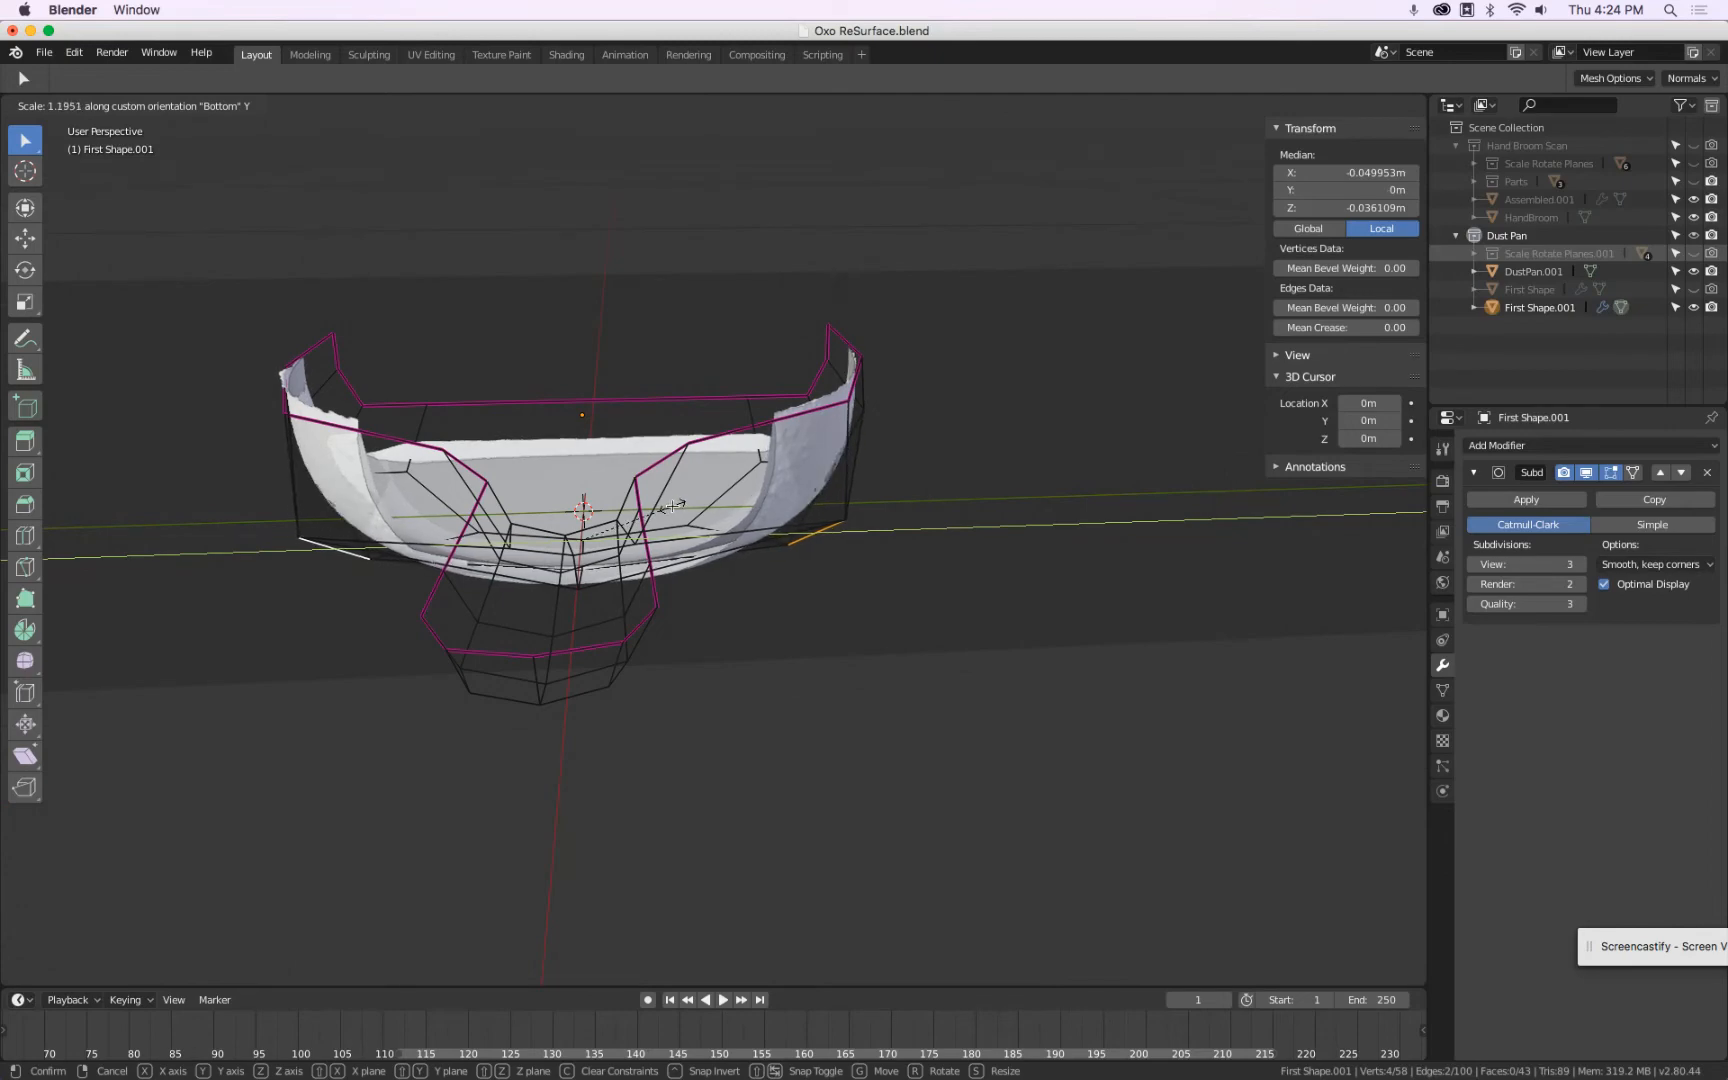
left_click(676, 505)
Leave cage editing and examine the smoothed dustpan against the scan from above.
middle_click_drag(650, 482, 586, 572)
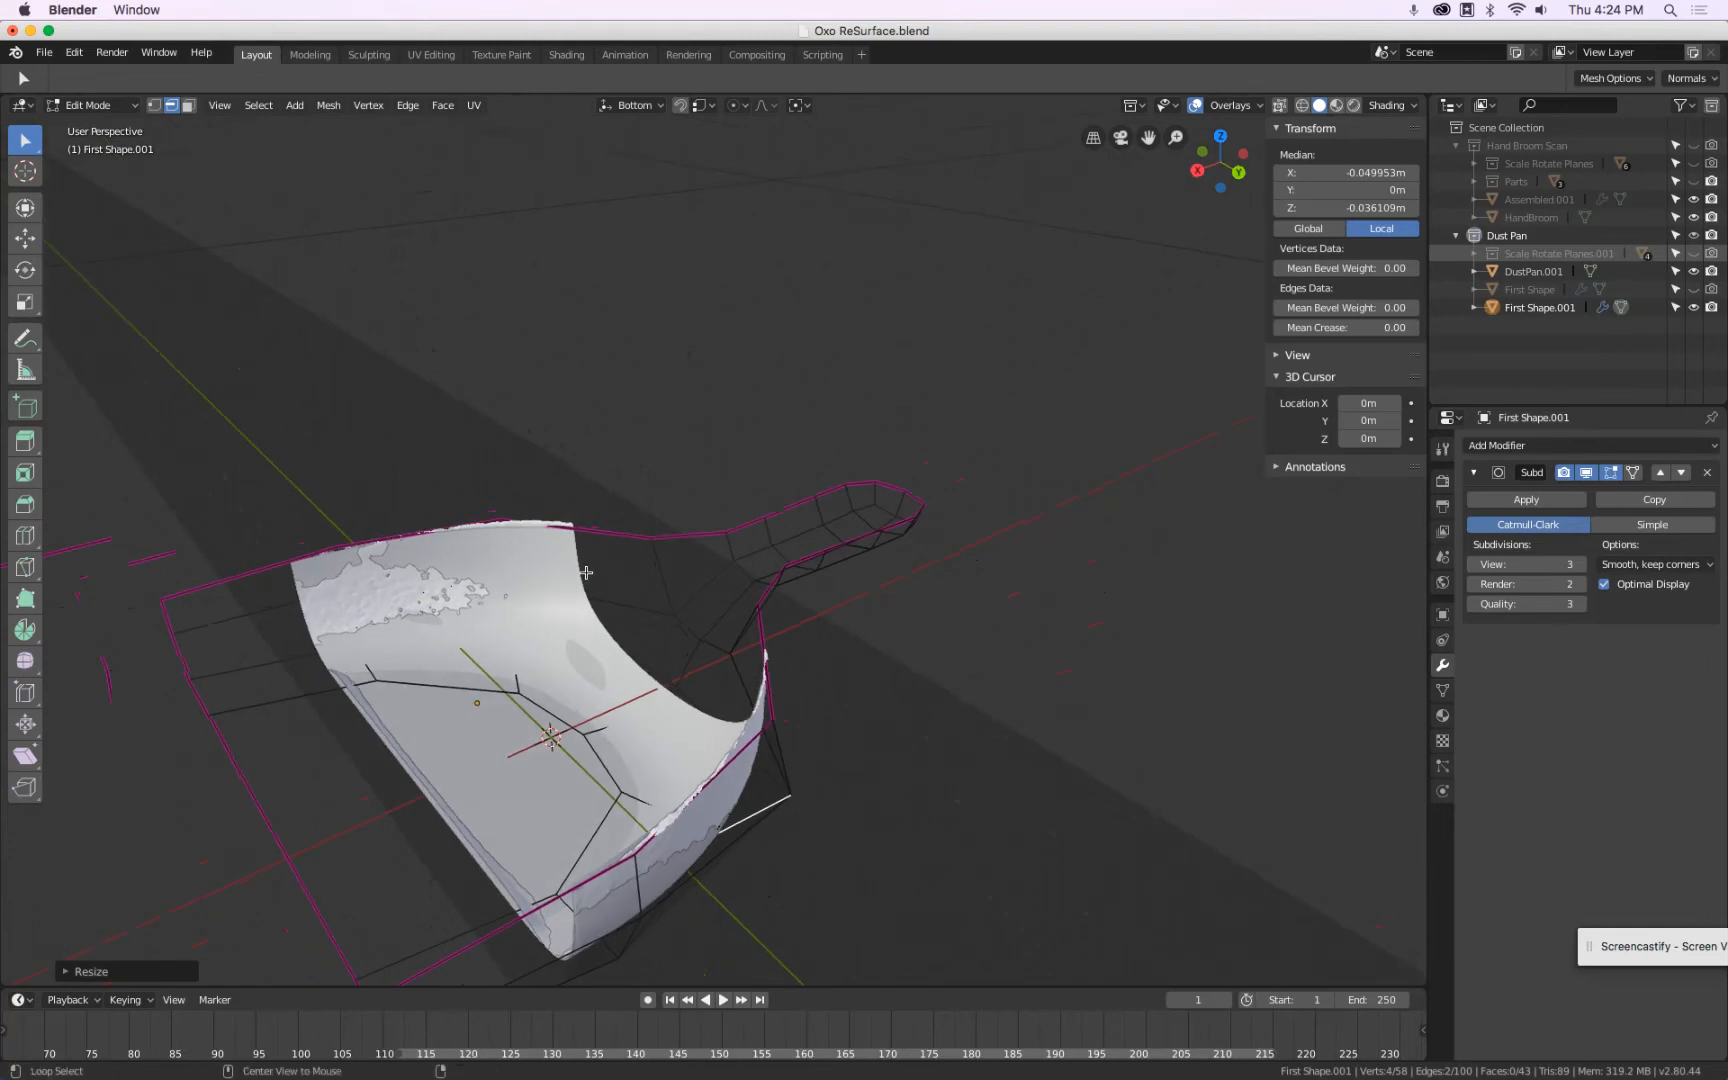
middle_click_drag(383, 658, 522, 702)
key("Tab")
key("KP_7")
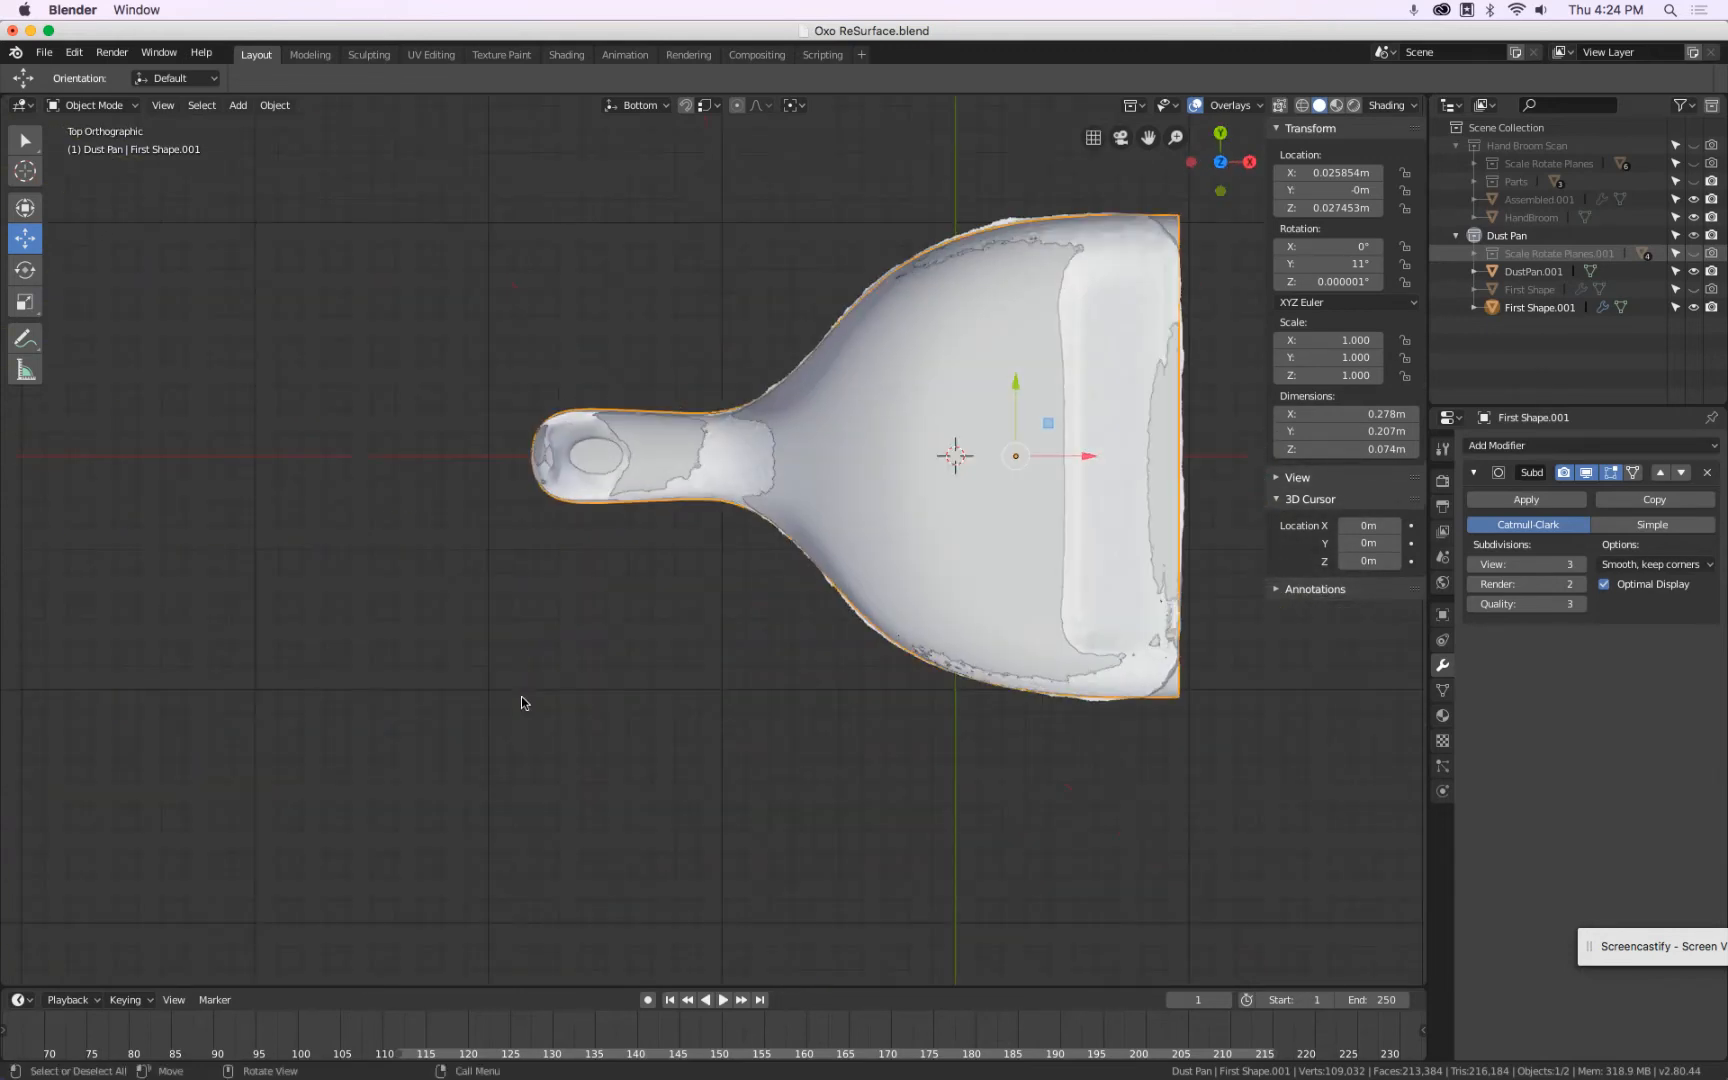
key("b")
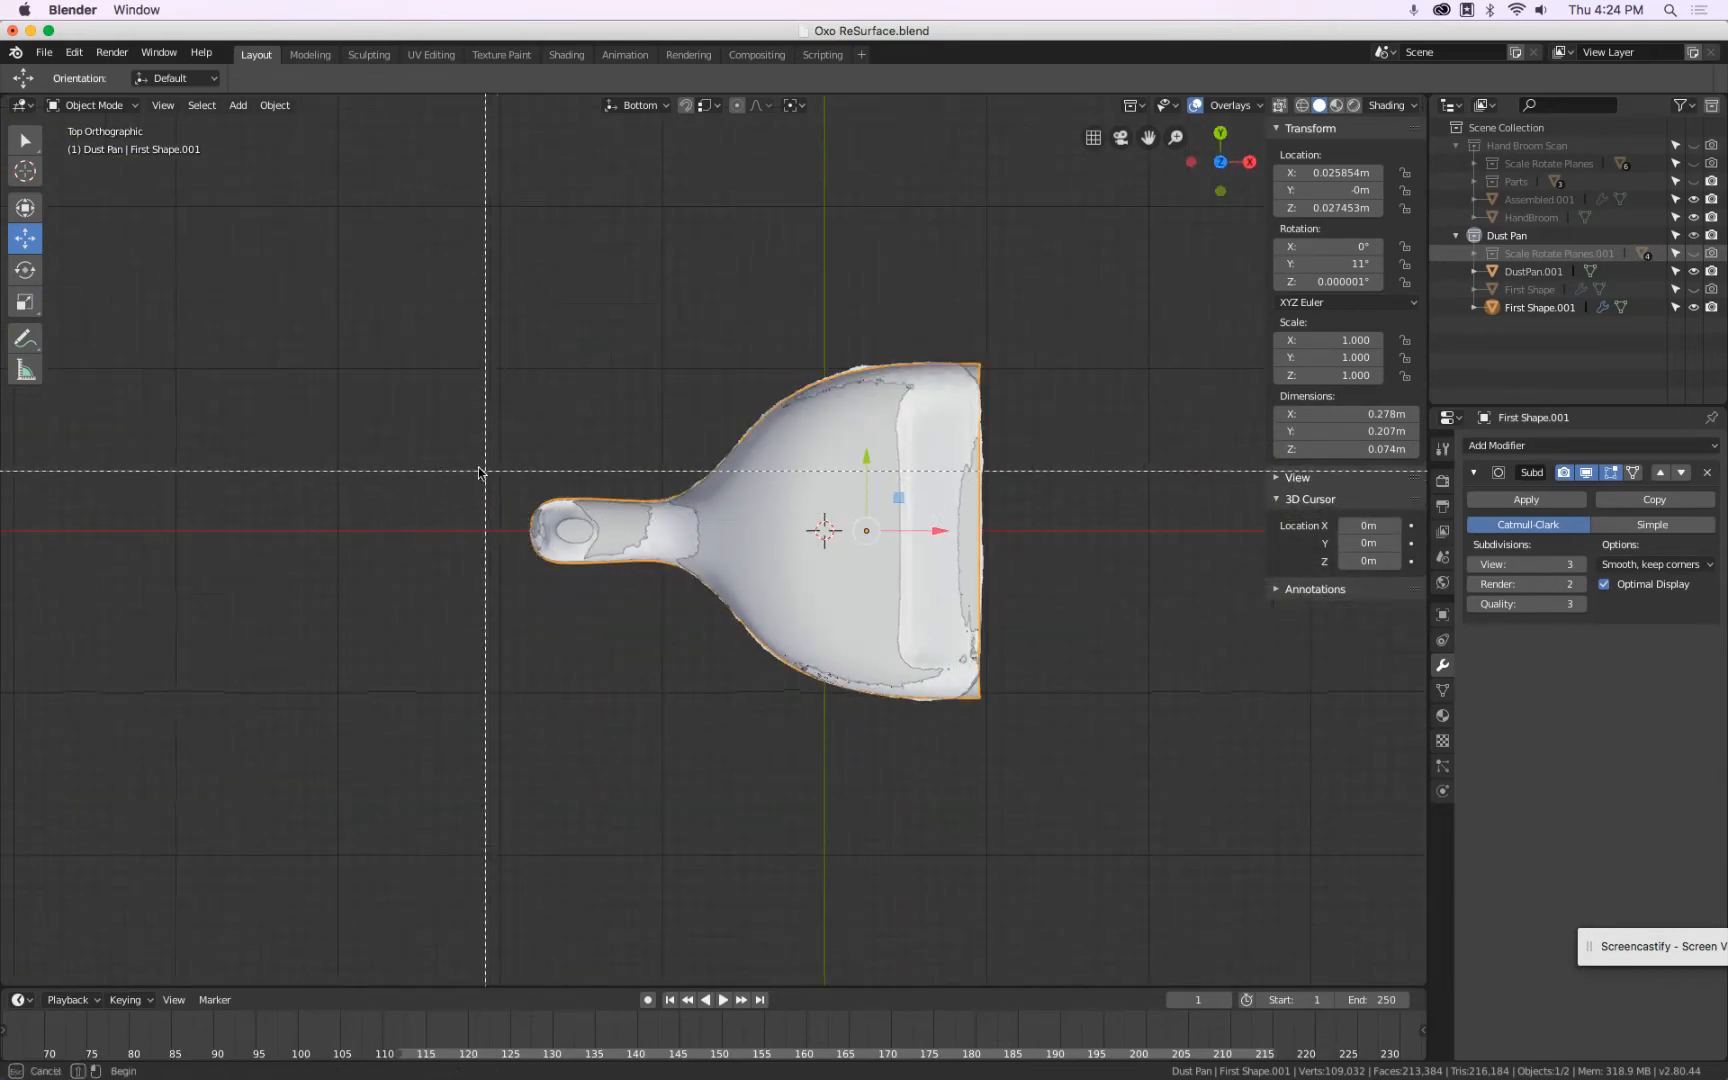
left_click_drag(477, 468, 1096, 608)
middle_click_drag(795, 613, 765, 423)
key("KP_7")
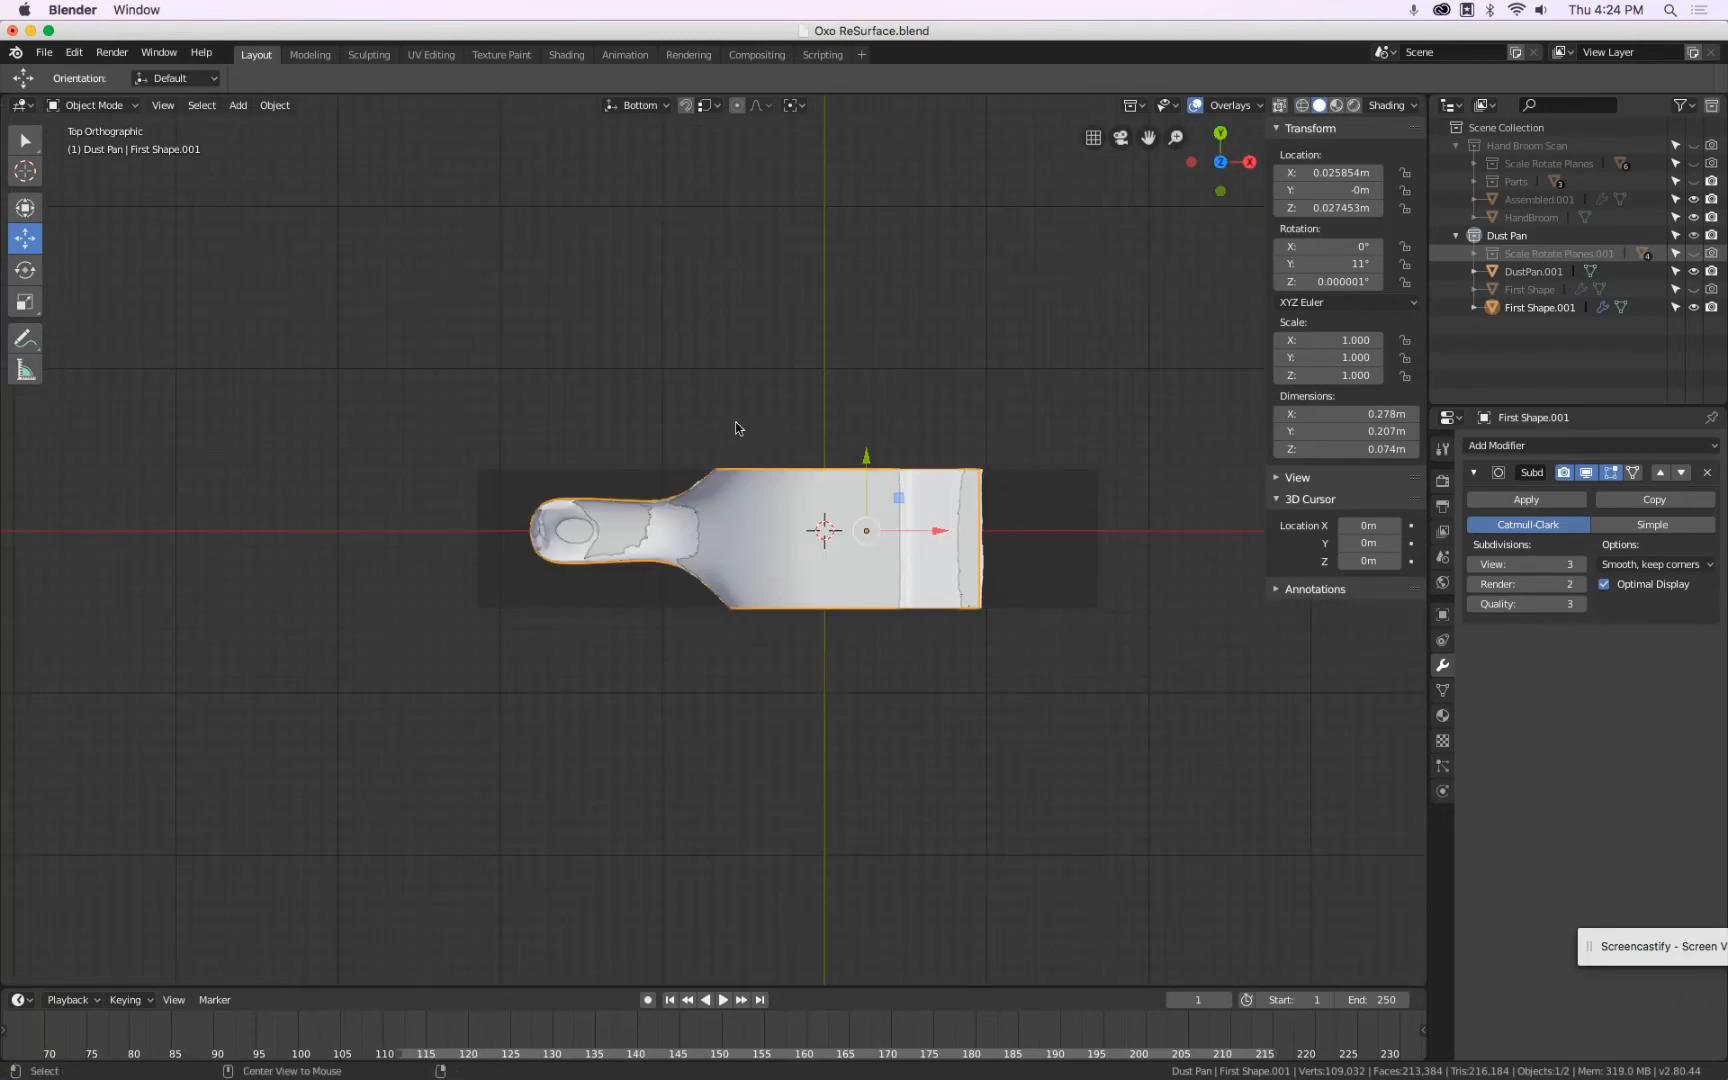
key("alt+b")
Clip the view to a narrow lengthwise strip along the dustpan's centerline, from handle to front edge.
key("b")
left_click_drag(517, 502, 1048, 568)
middle_click_drag(936, 564, 794, 356)
key("alt+b")
scroll(771, 540, "up", 3)
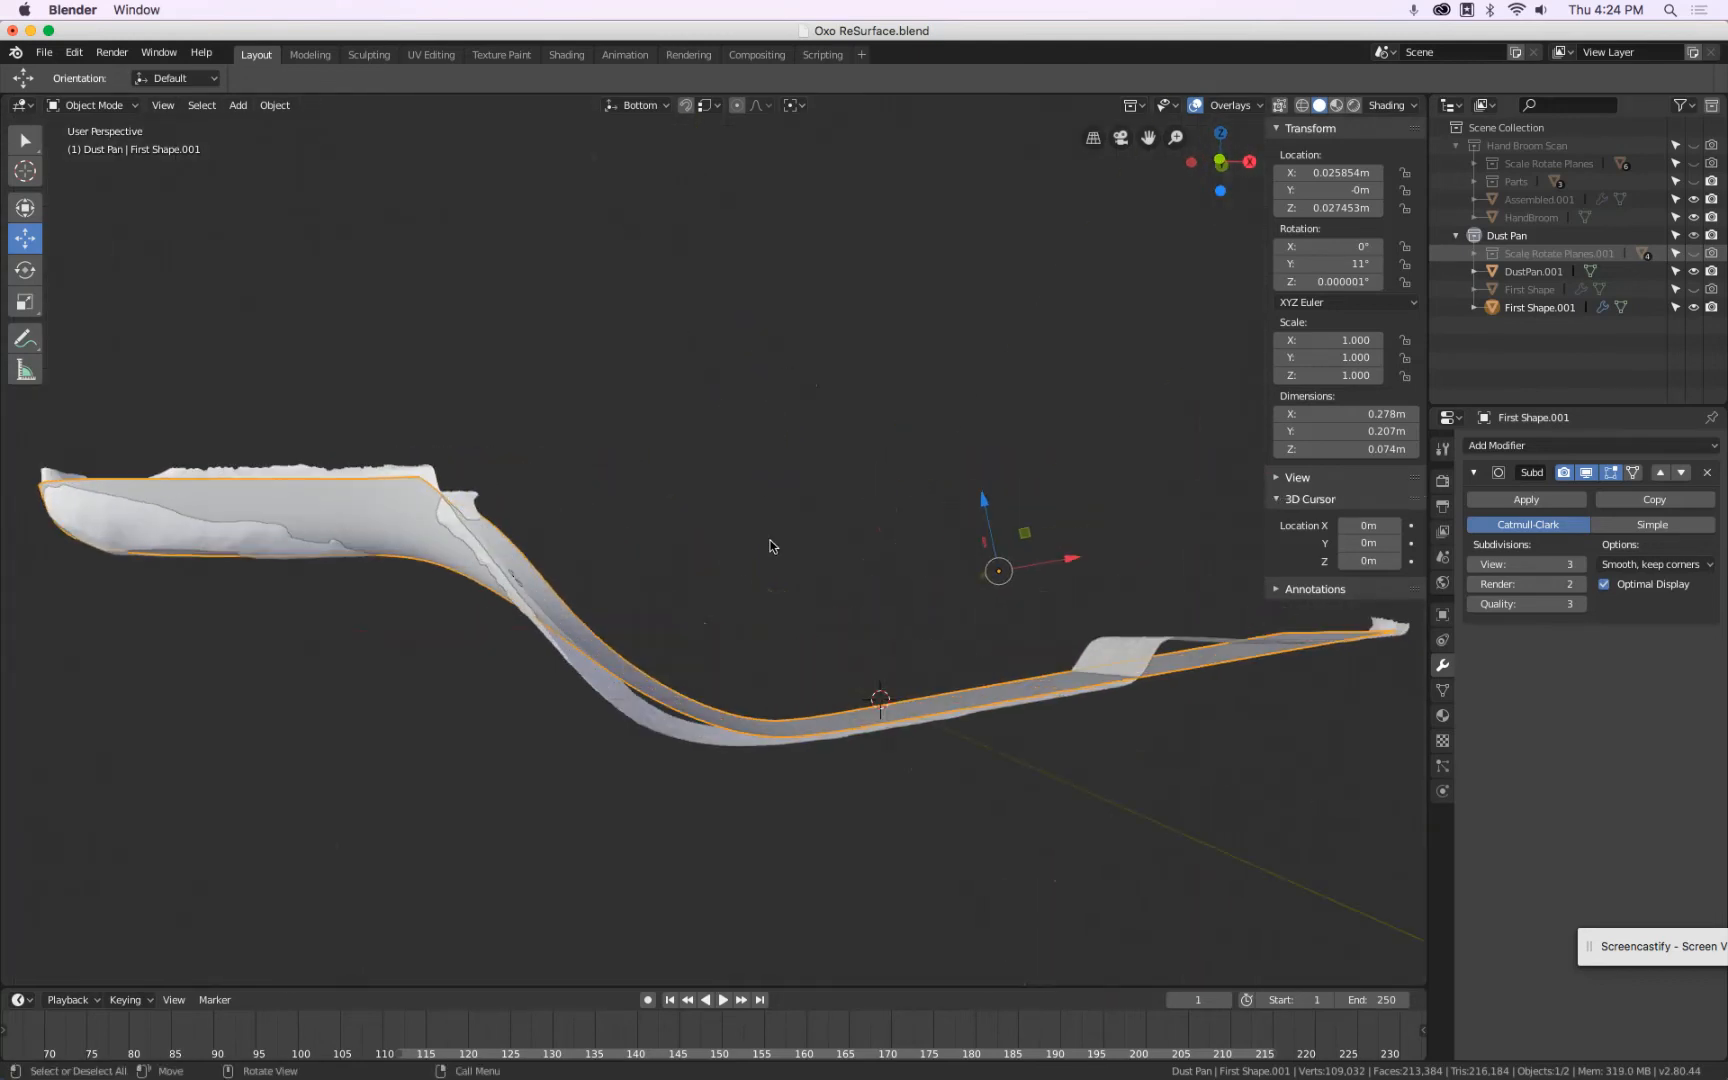
In vertex editing, move the center vertex below the handle's curve back and down to about X -0.090 m, Z -0.052 m.
key("Tab")
middle_click_drag(783, 510, 890, 520)
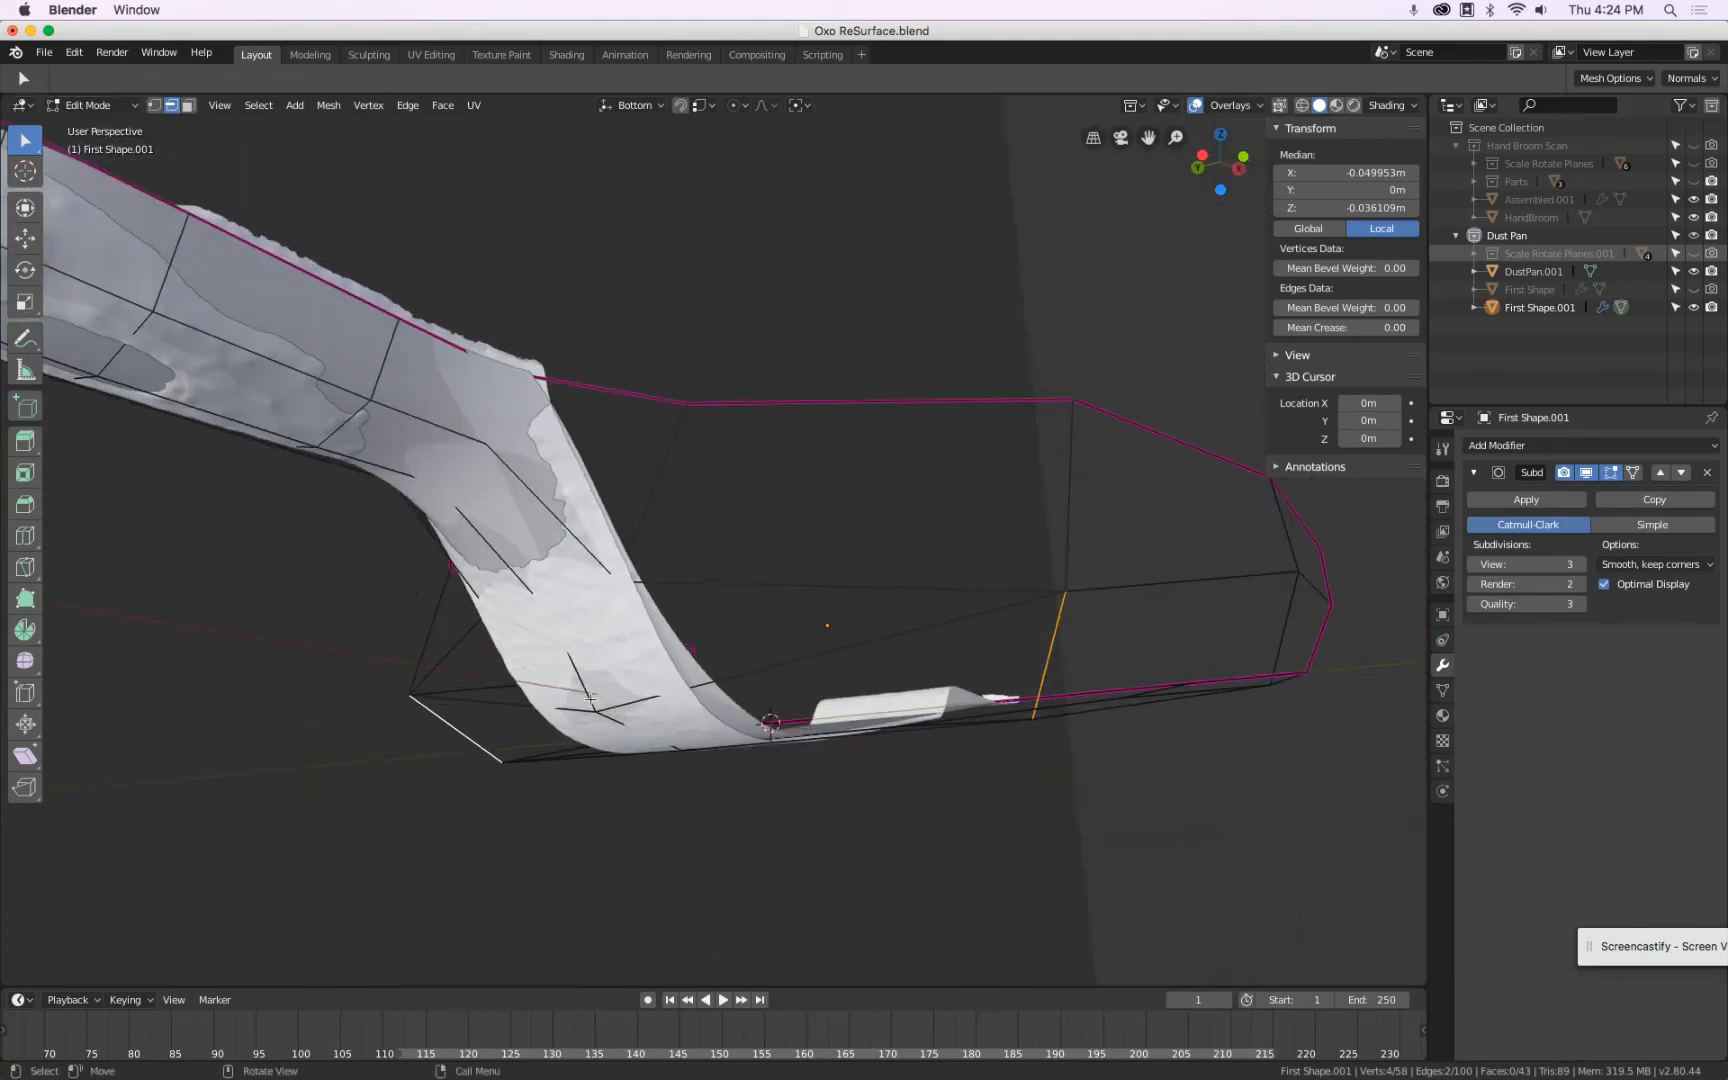
left_click(155, 106)
middle_click_drag(590, 715, 552, 670)
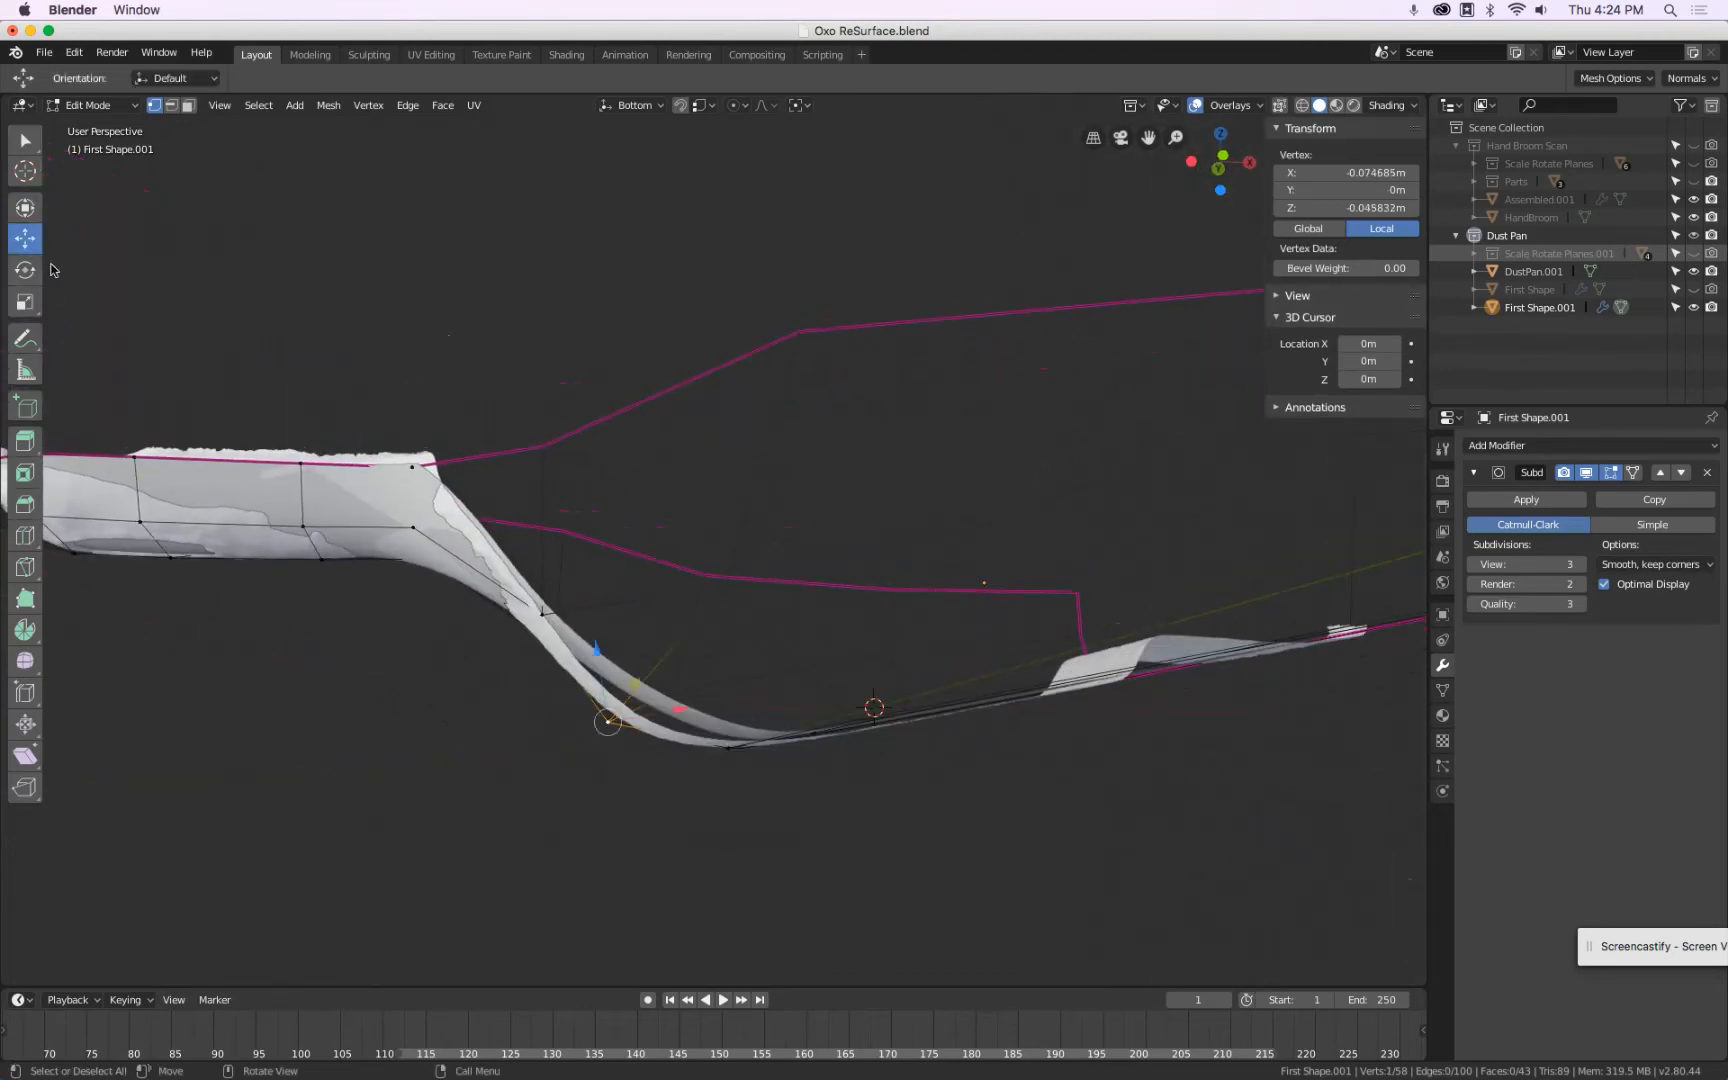
left_click_drag(682, 711, 600, 735)
middle_click_drag(600, 735, 753, 807)
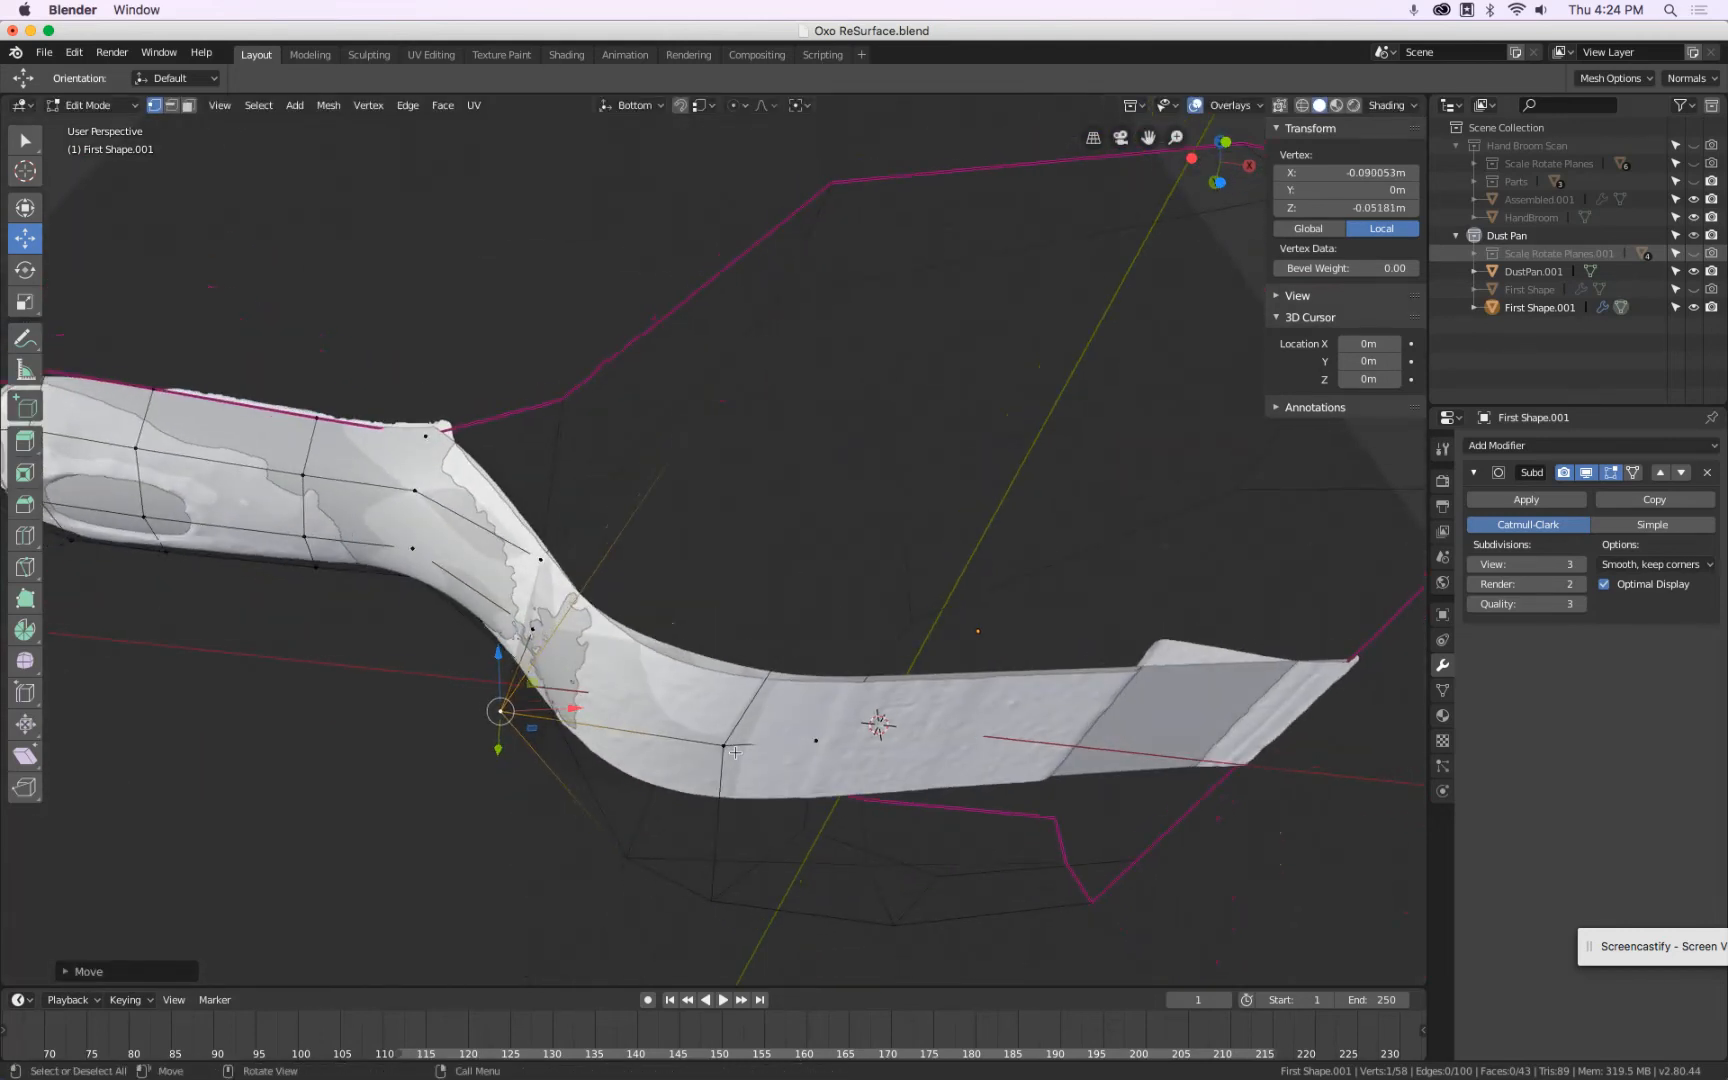
Select the next two center vertices along the pan's underside and move them back toward the handle.
left_click(828, 757, "shift")
left_click_drag(834, 740, 755, 752)
middle_click_drag(755, 752, 717, 649)
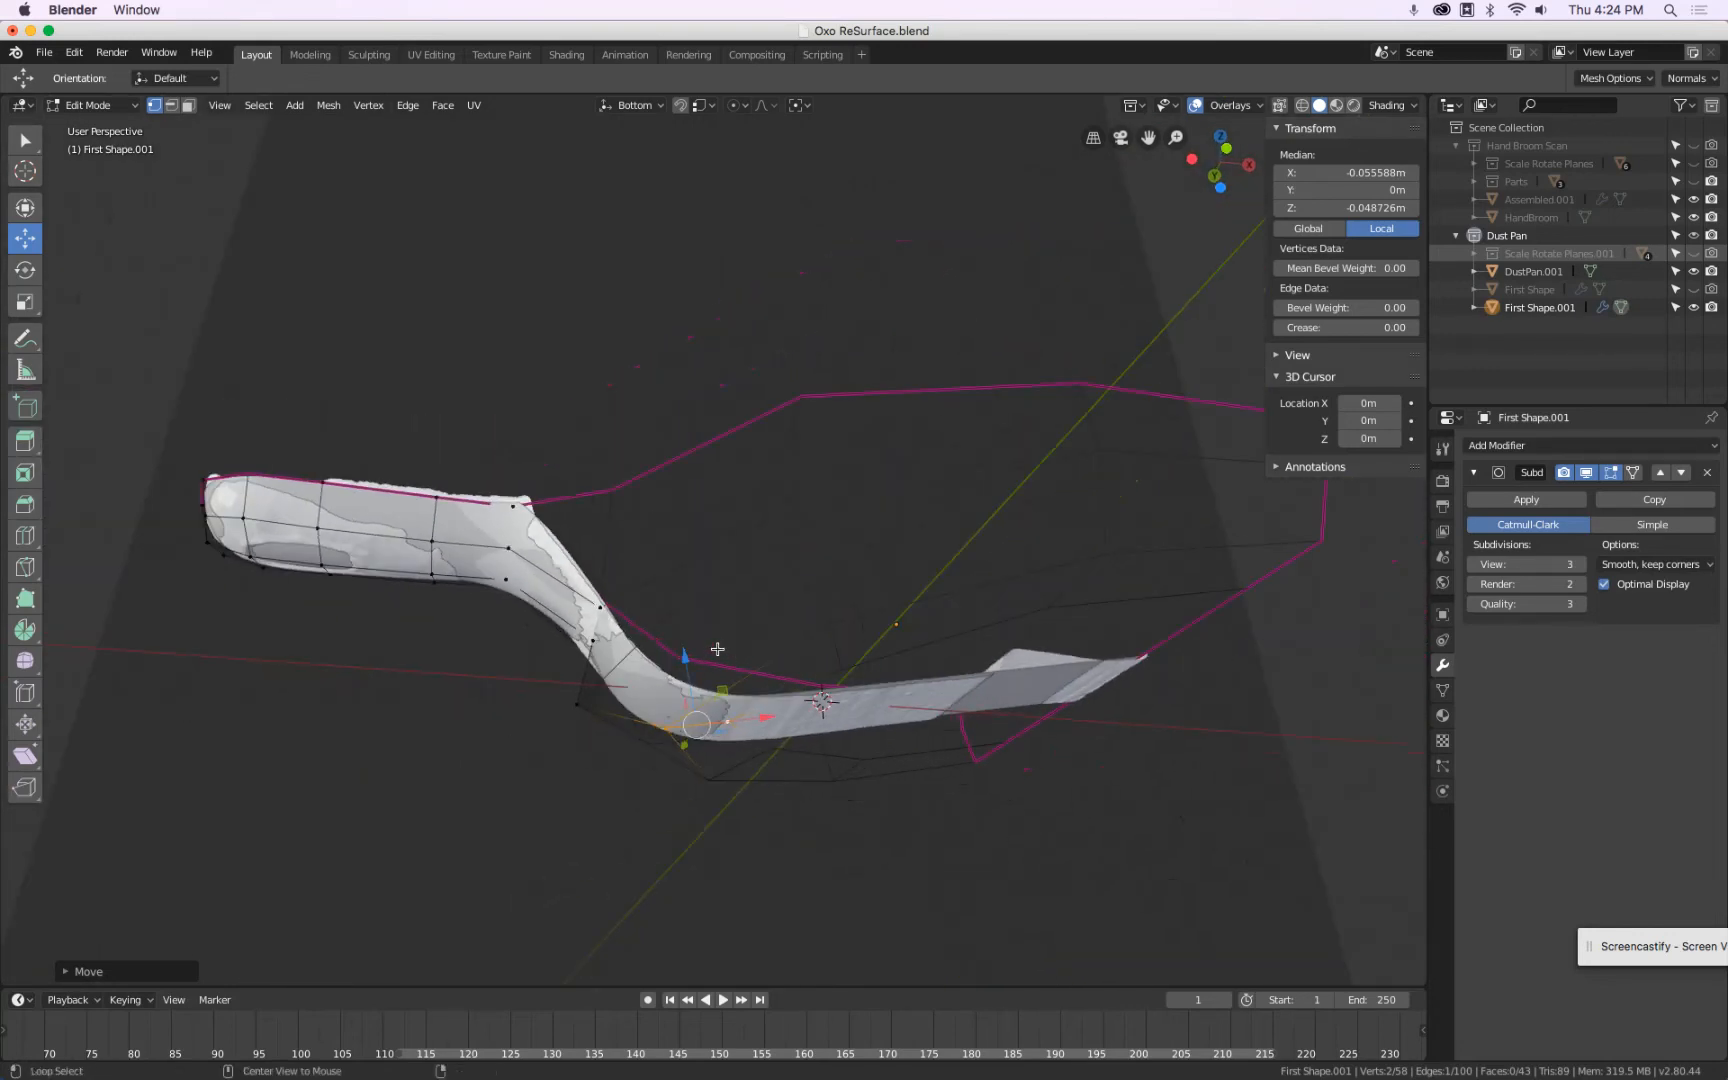
Clear the view clipping and leave cage editing to compare the dustpan's side profile with the scan.
key("alt+b")
key("KP_1")
key("Tab")
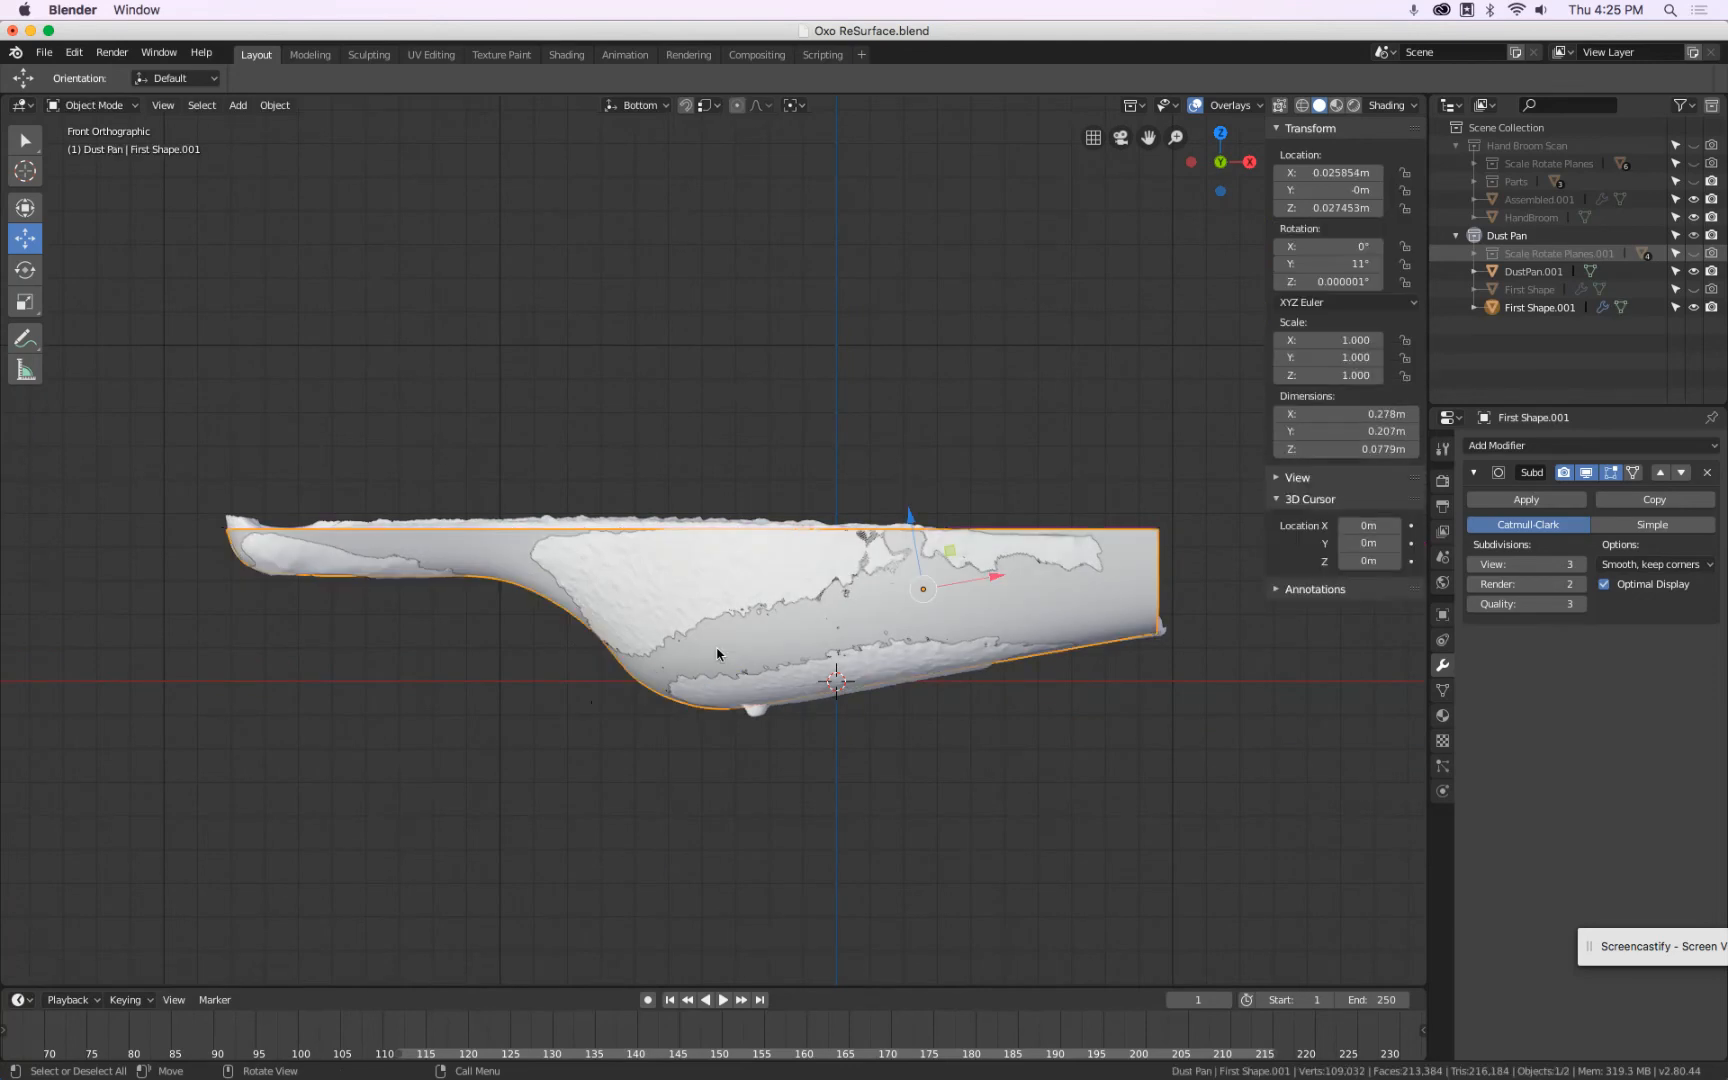
Compare the reshaped dustpan surface with the scan and the earlier First Shape version, leaving only First Shape.001 shown.
left_click(1694, 271)
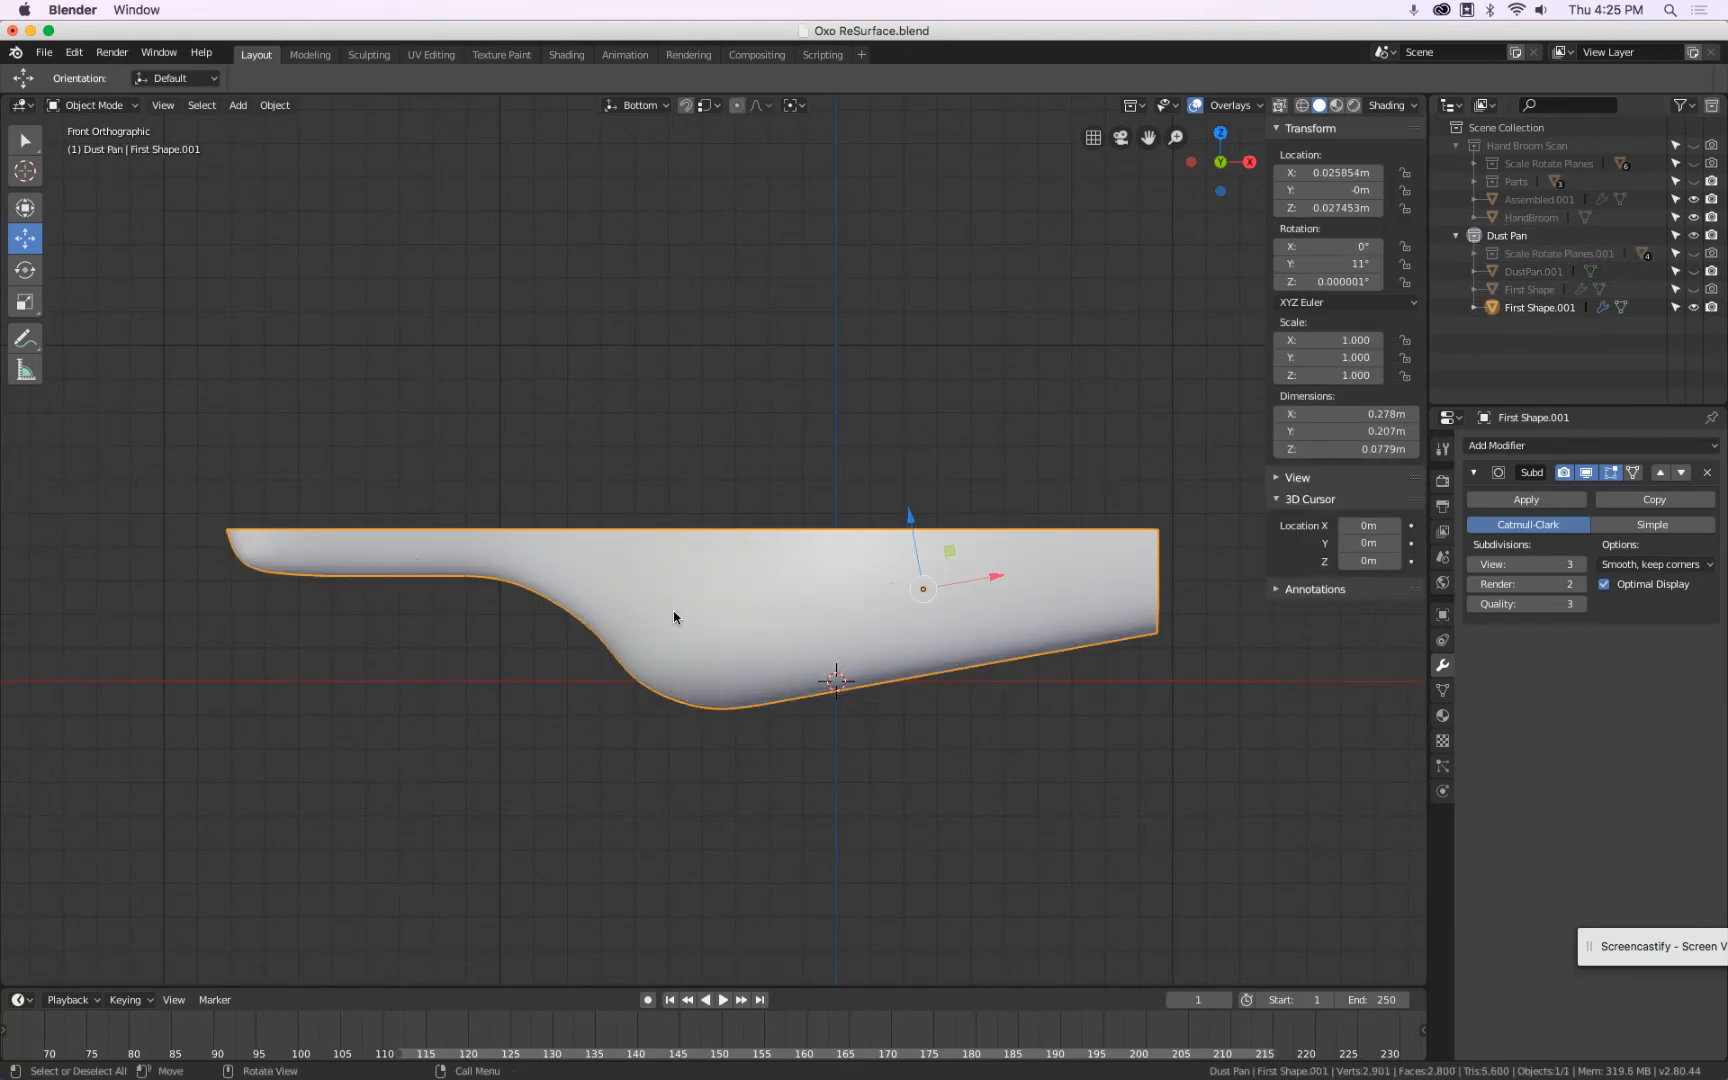
middle_click_drag(674, 617, 605, 258)
left_click(1694, 271)
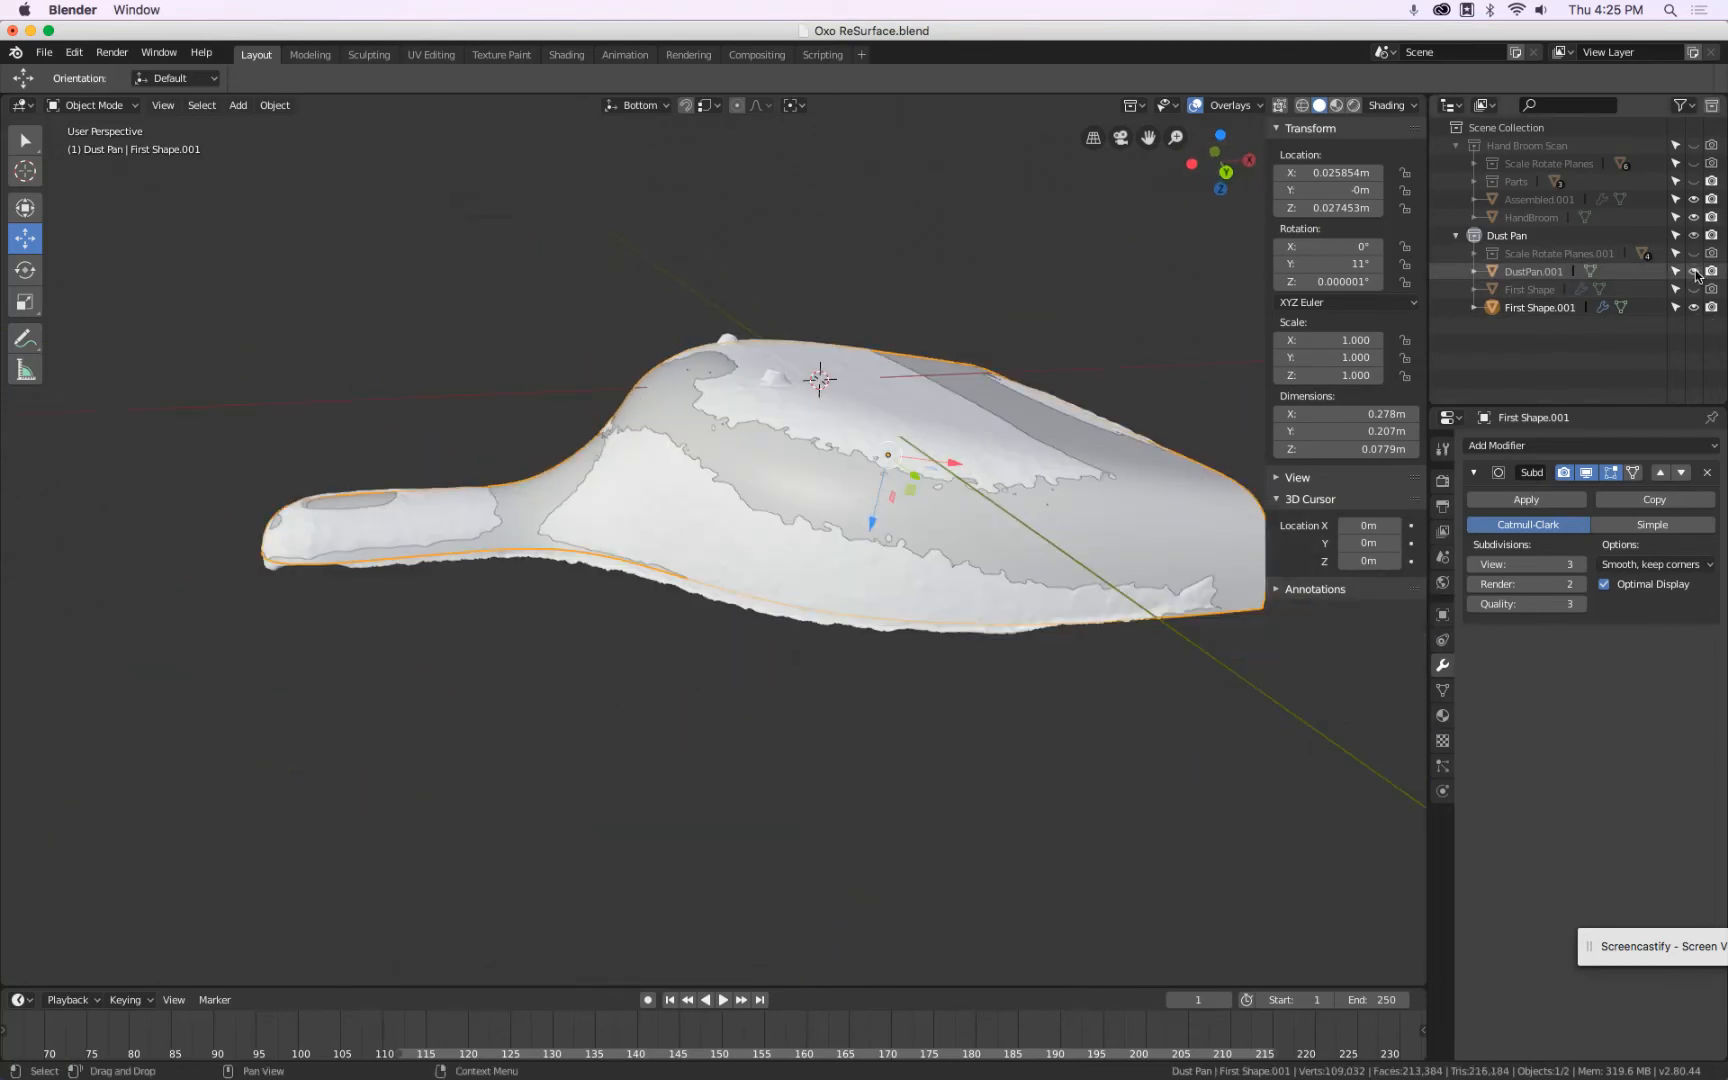
left_click(1694, 307)
left_click(1694, 307)
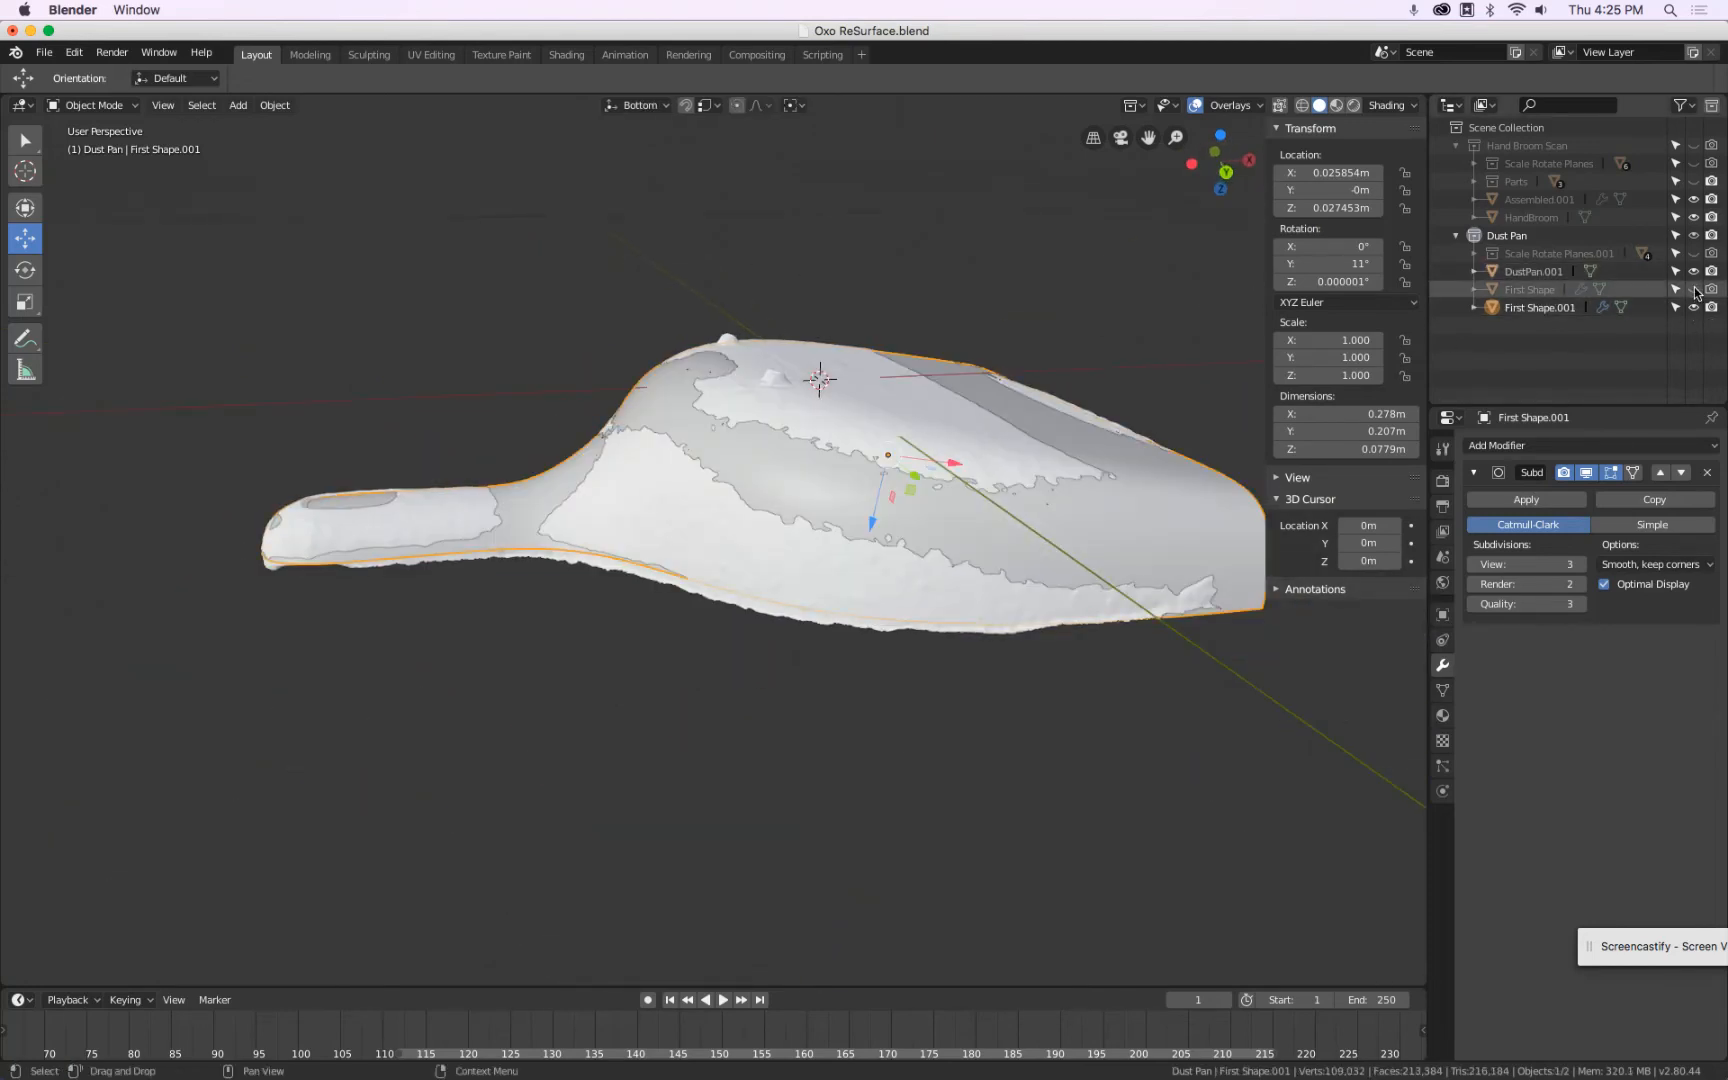
left_click(1694, 289)
left_click(1694, 289)
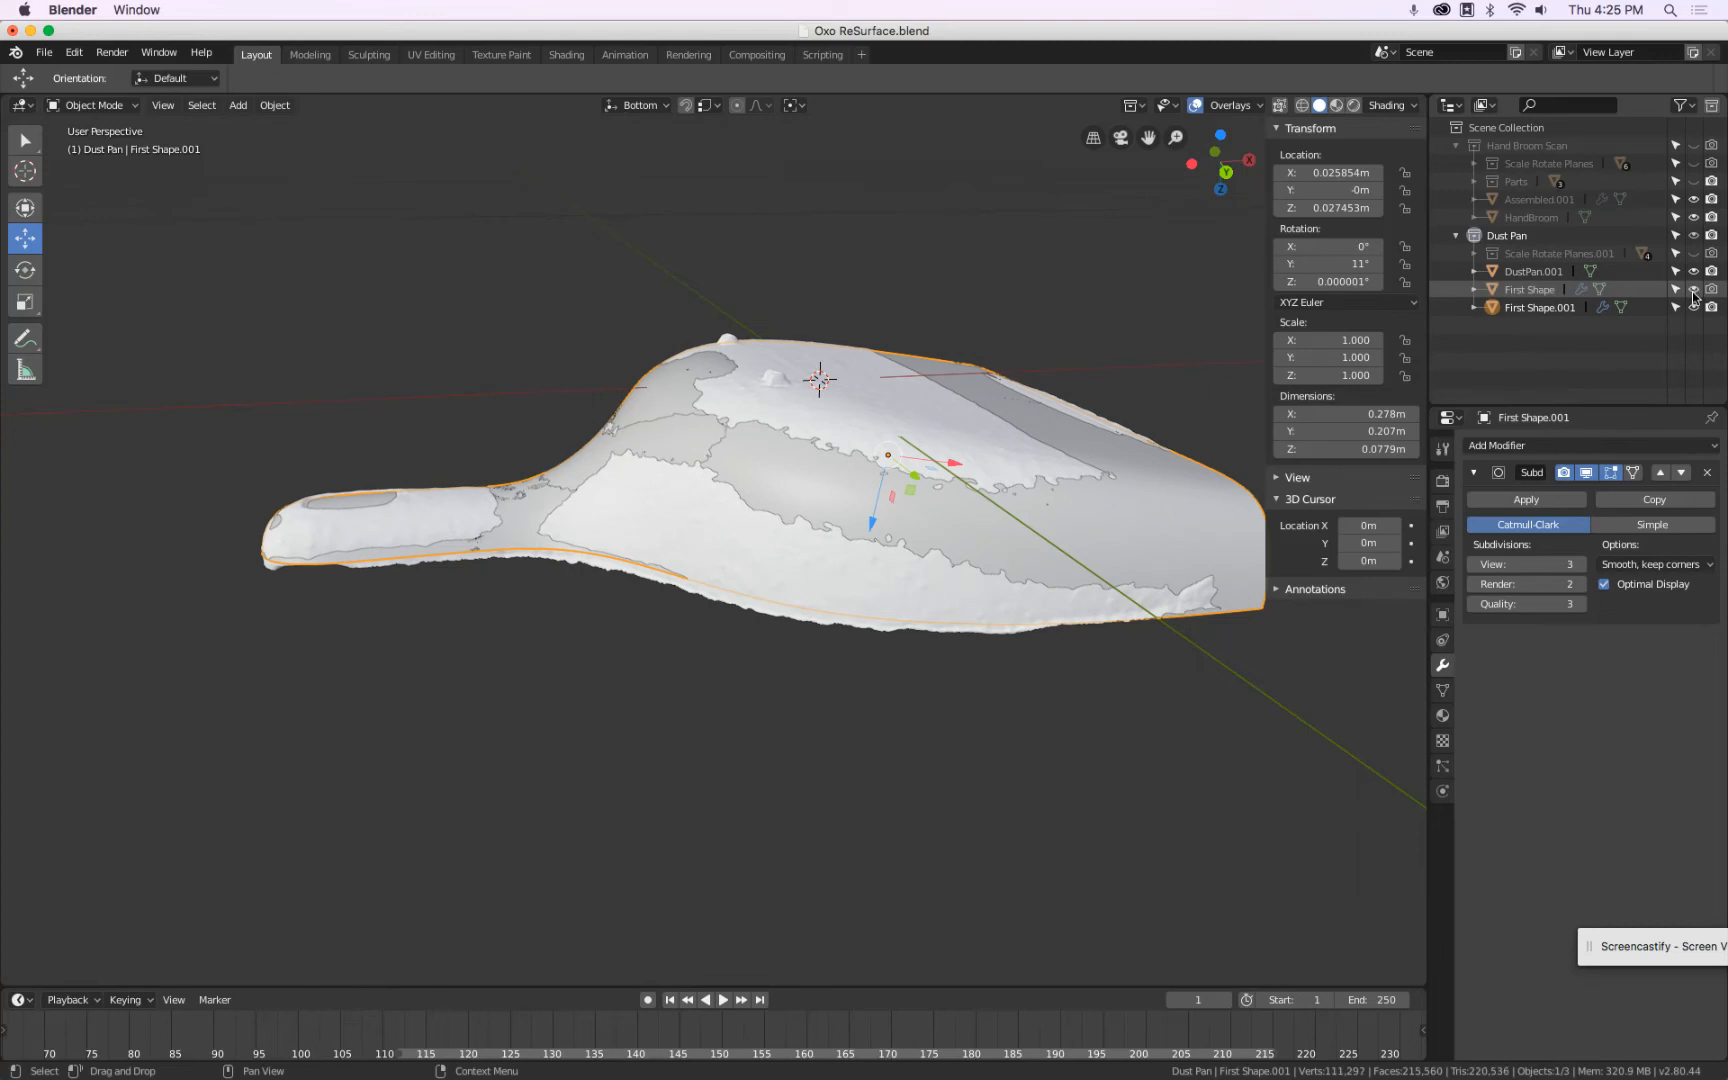
left_click(1694, 271)
left_click(1694, 289)
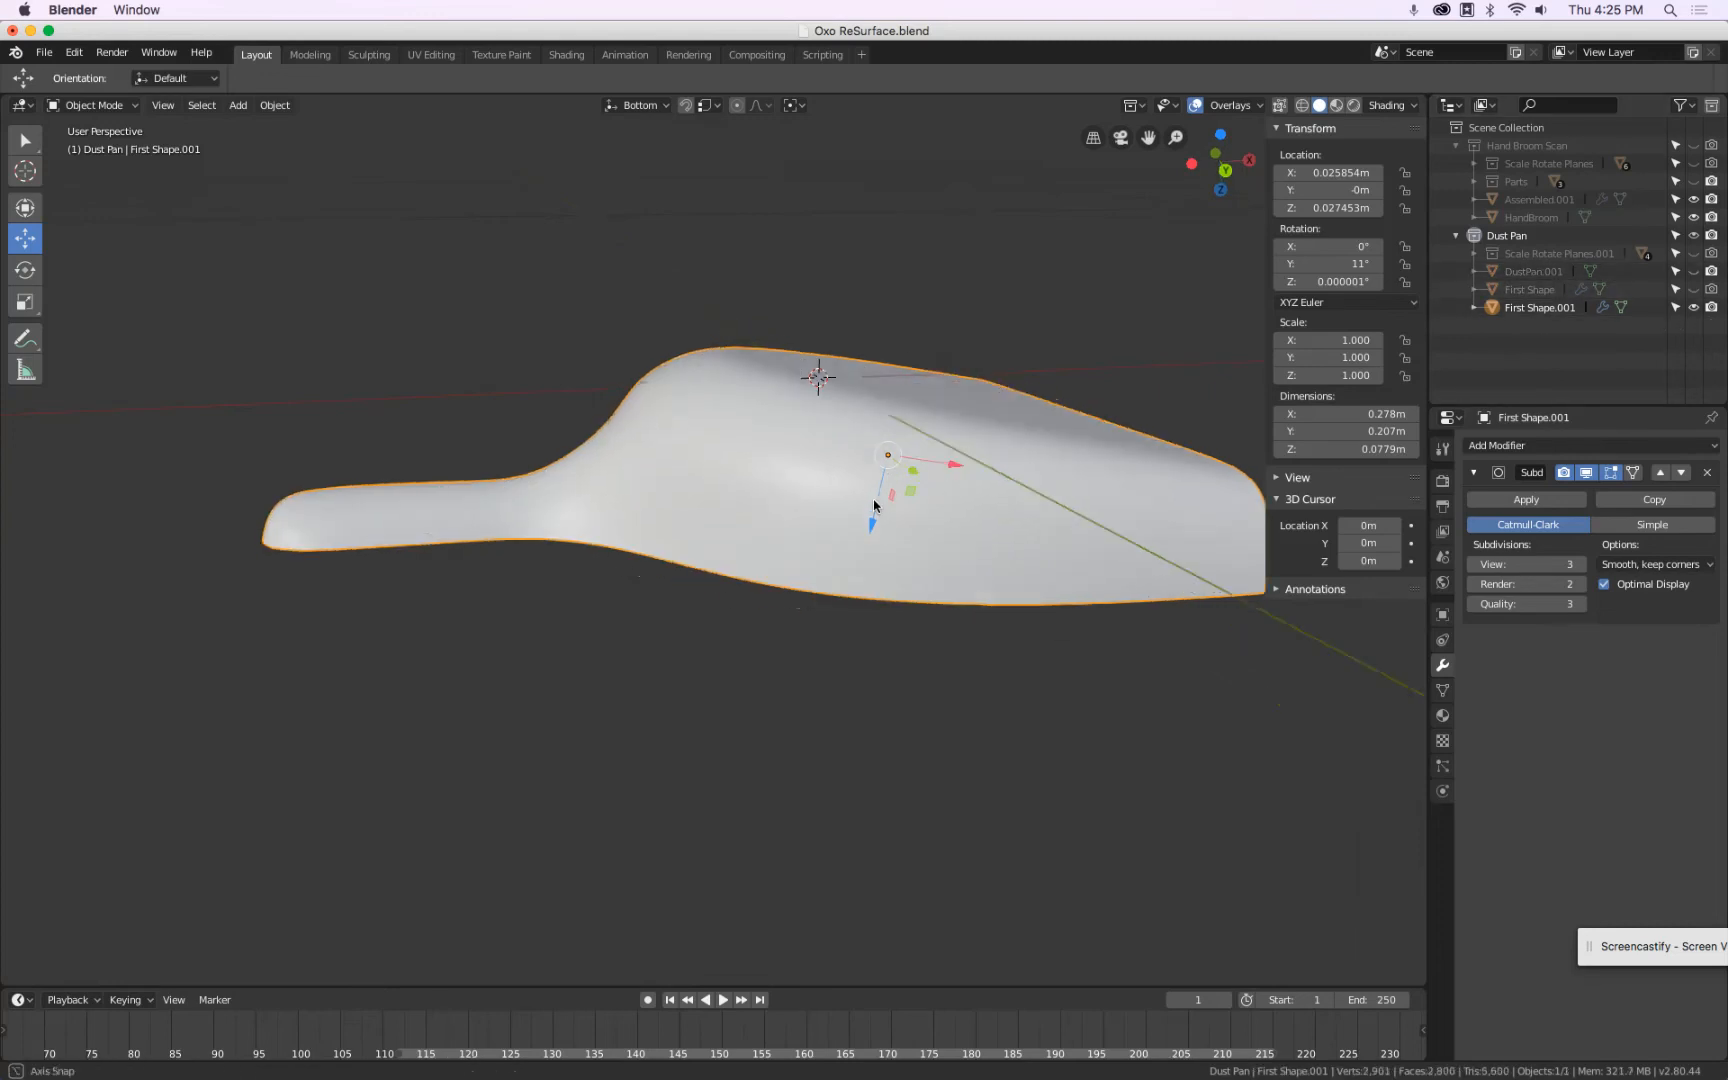
middle_click_drag(874, 506, 772, 370)
Enter cage editing and check the control cage against the scan, leaving the scan hidden.
key("Tab")
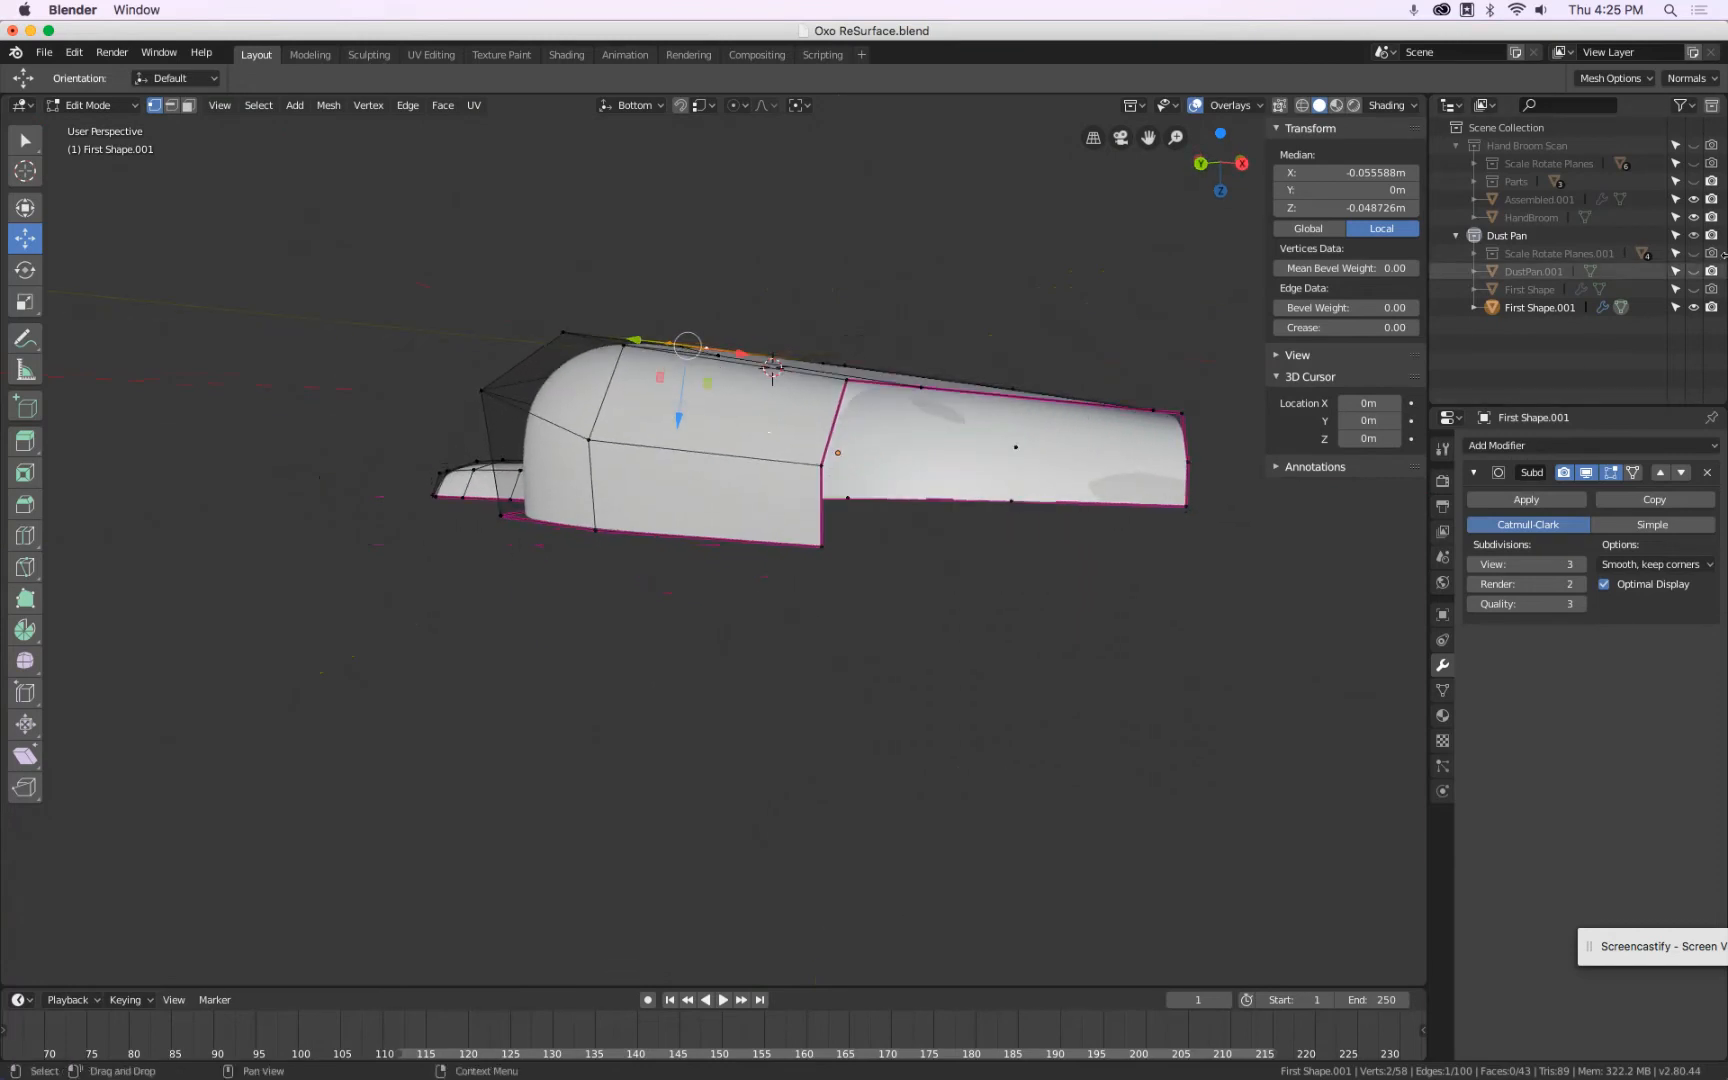
left_click(1694, 271)
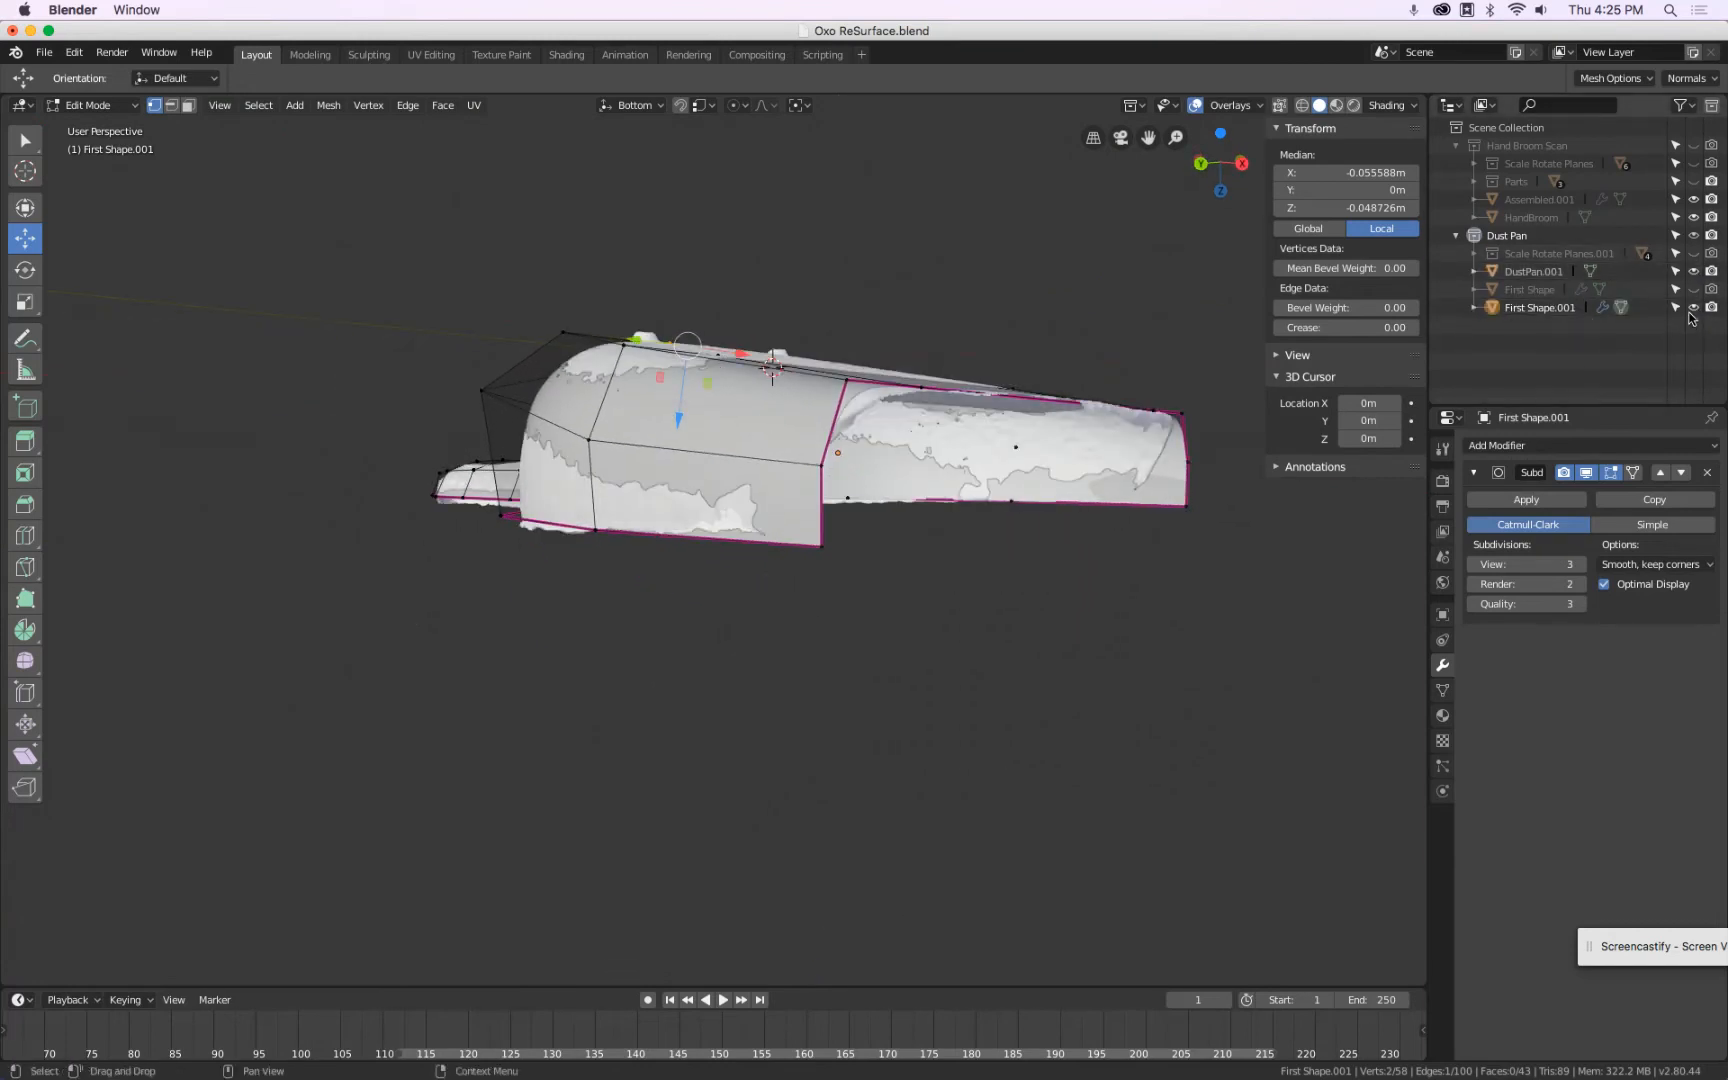
left_click(1694, 307)
left_click(1694, 307)
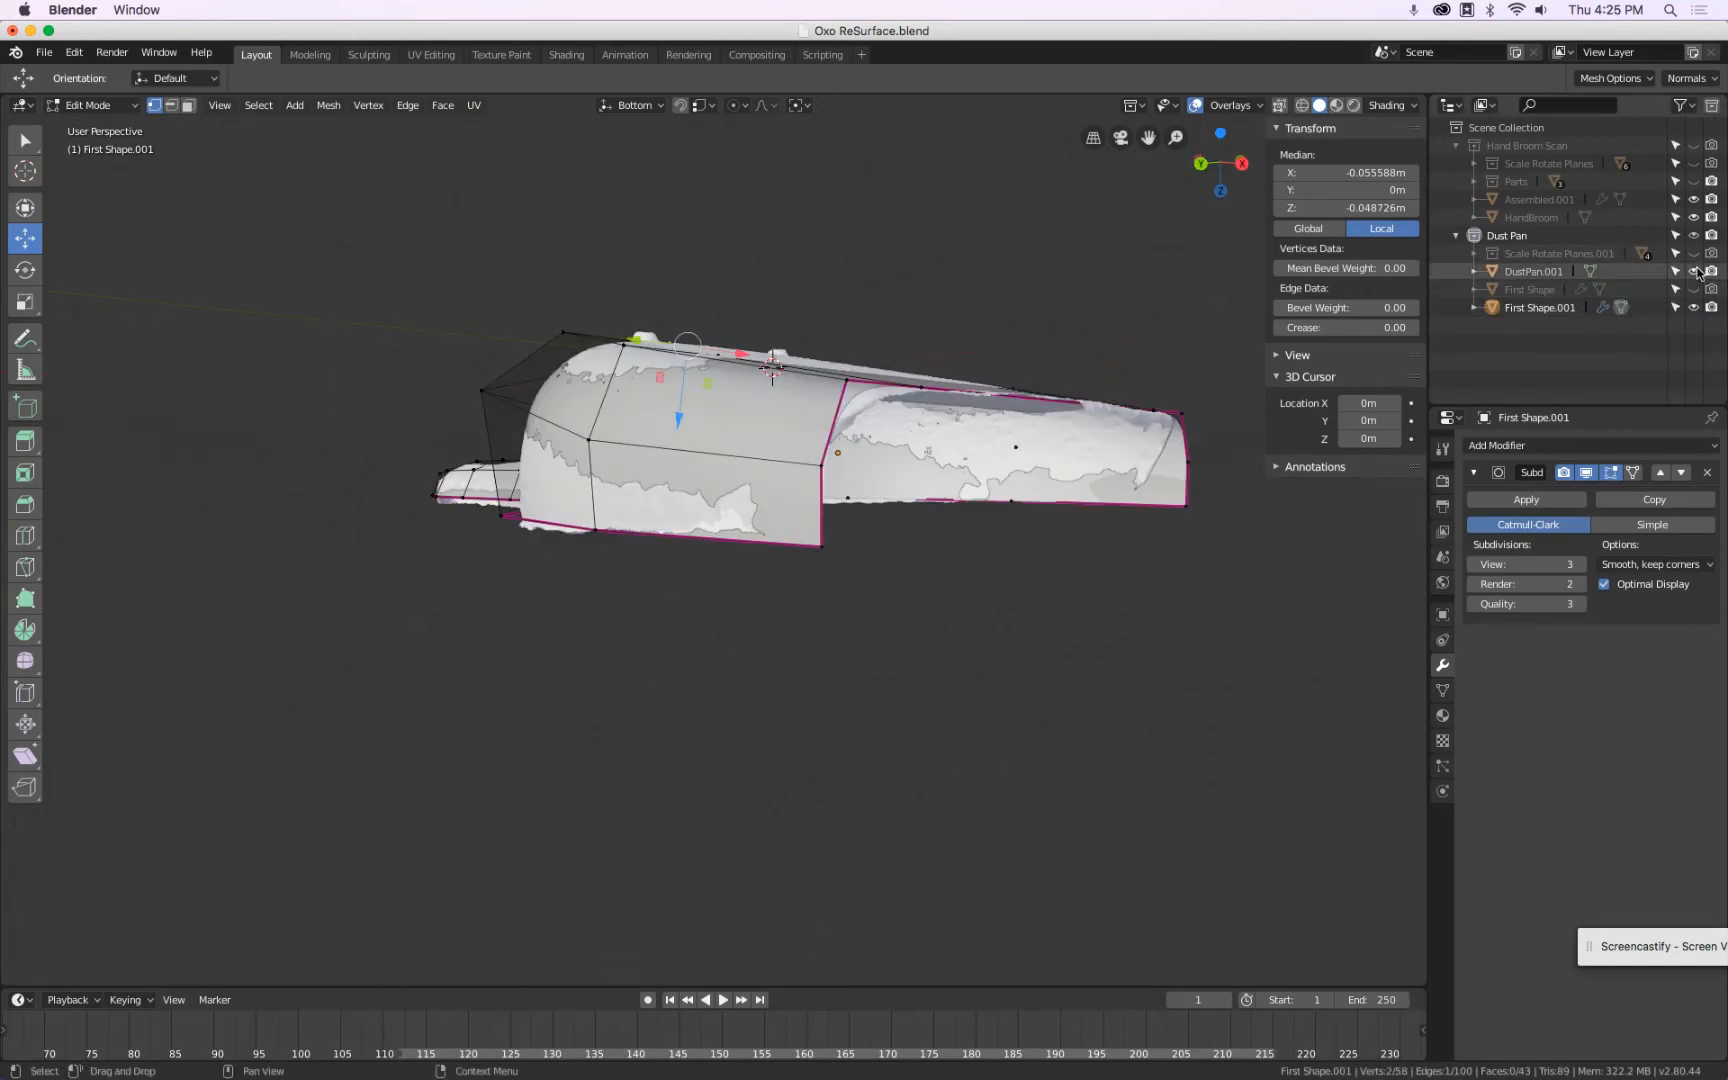
left_click(1694, 271)
Select the matching pair of rear side-wall vertices and scale them slightly closer together along Y.
middle_click_drag(964, 418, 1021, 476)
left_click(1021, 476)
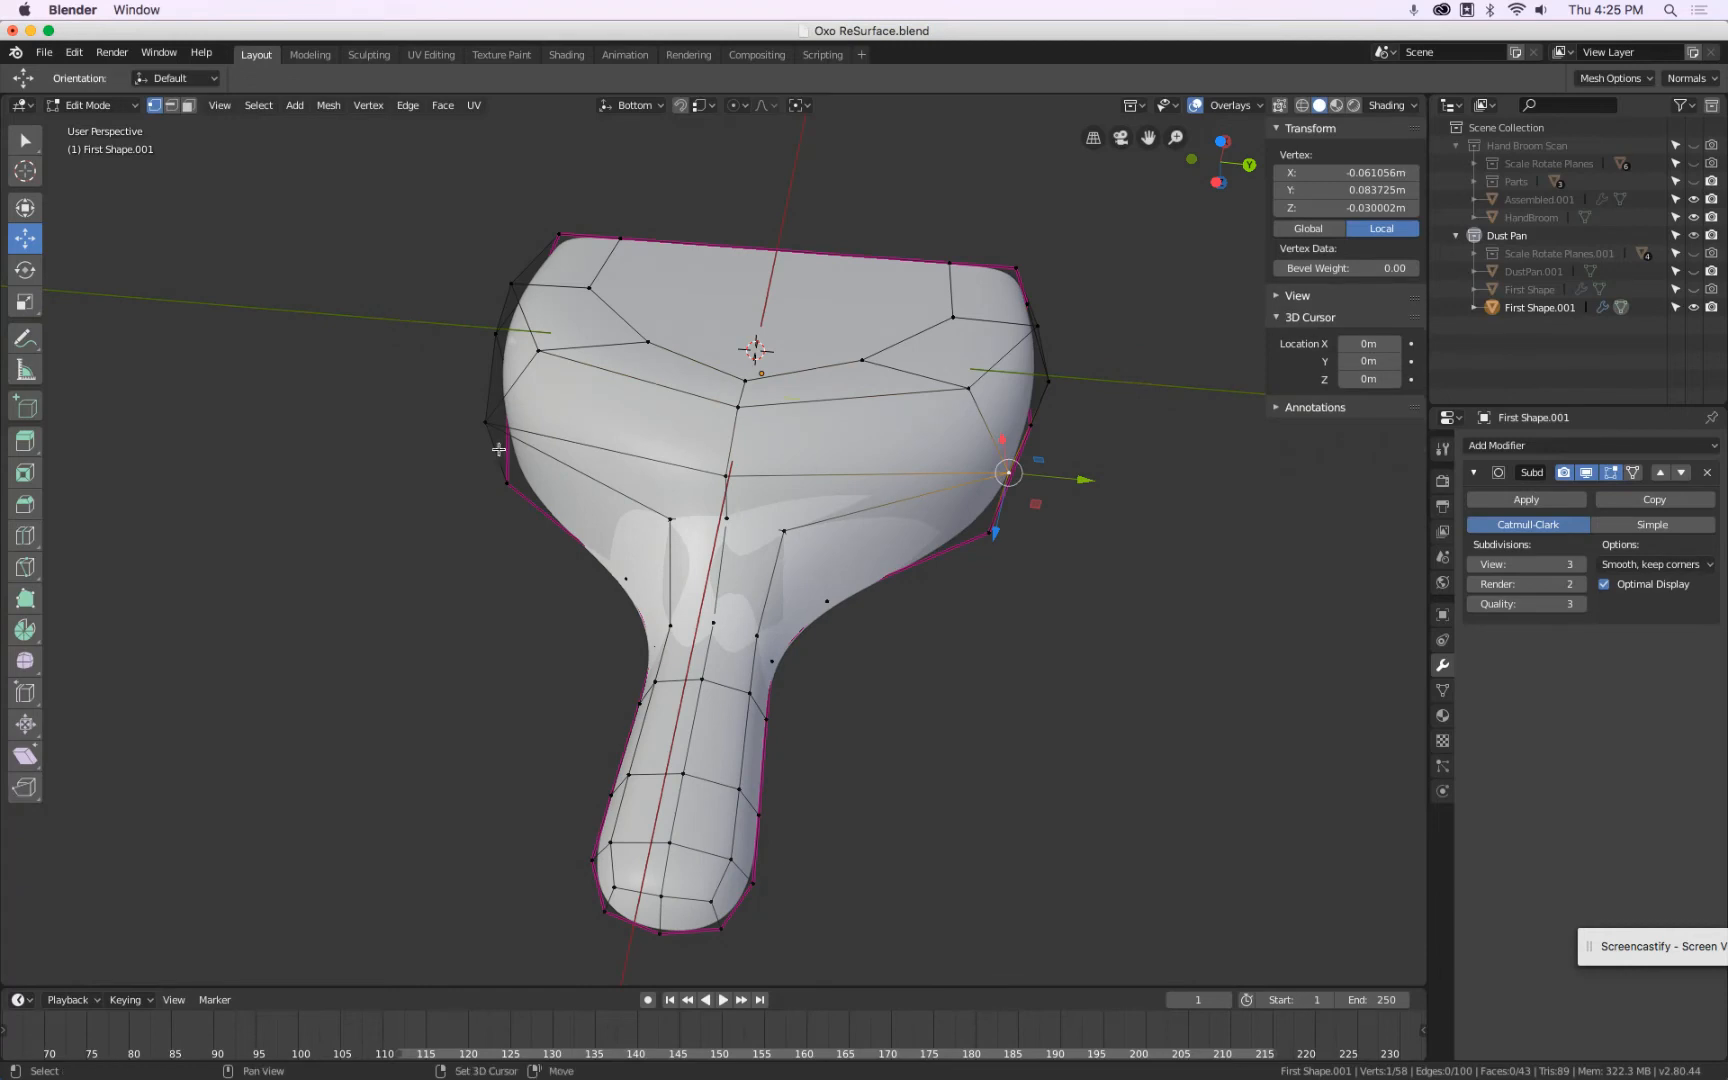
key("s")
key("y")
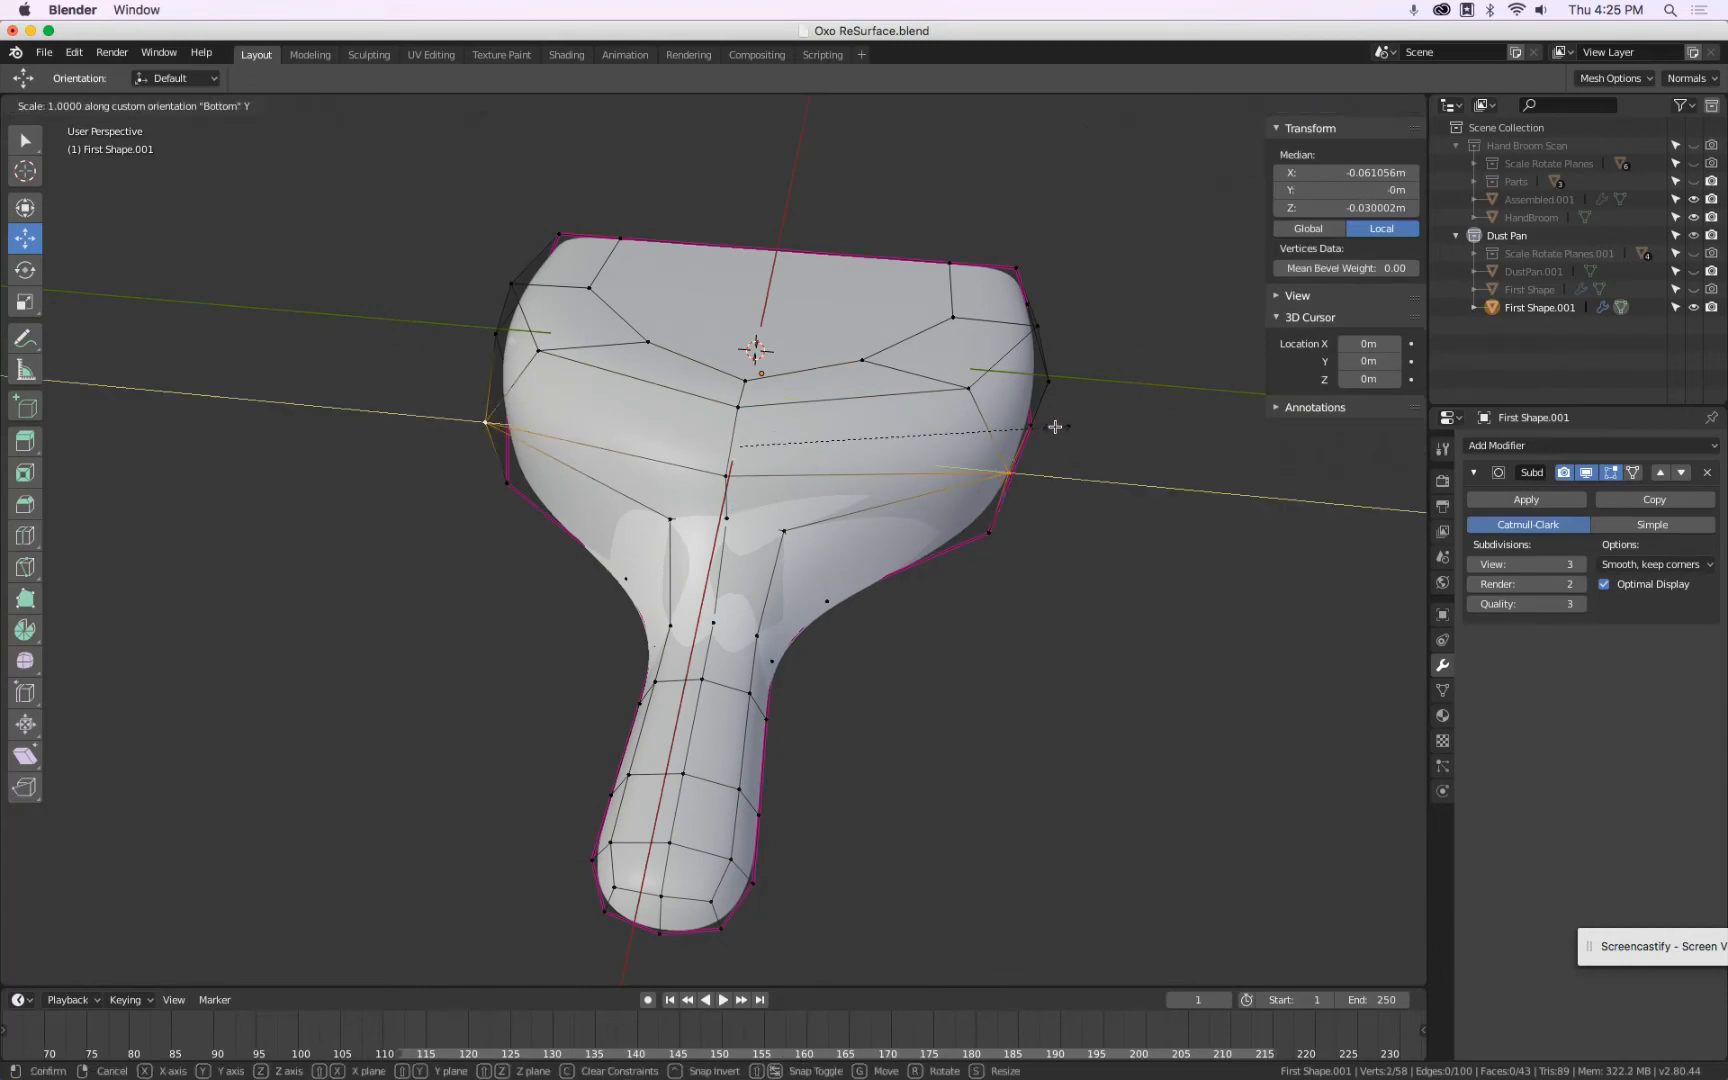
left_click(1031, 424)
Try scaling the rear side-wall vertex pair wider along Y and undo it.
middle_click_drag(1031, 424, 990, 446)
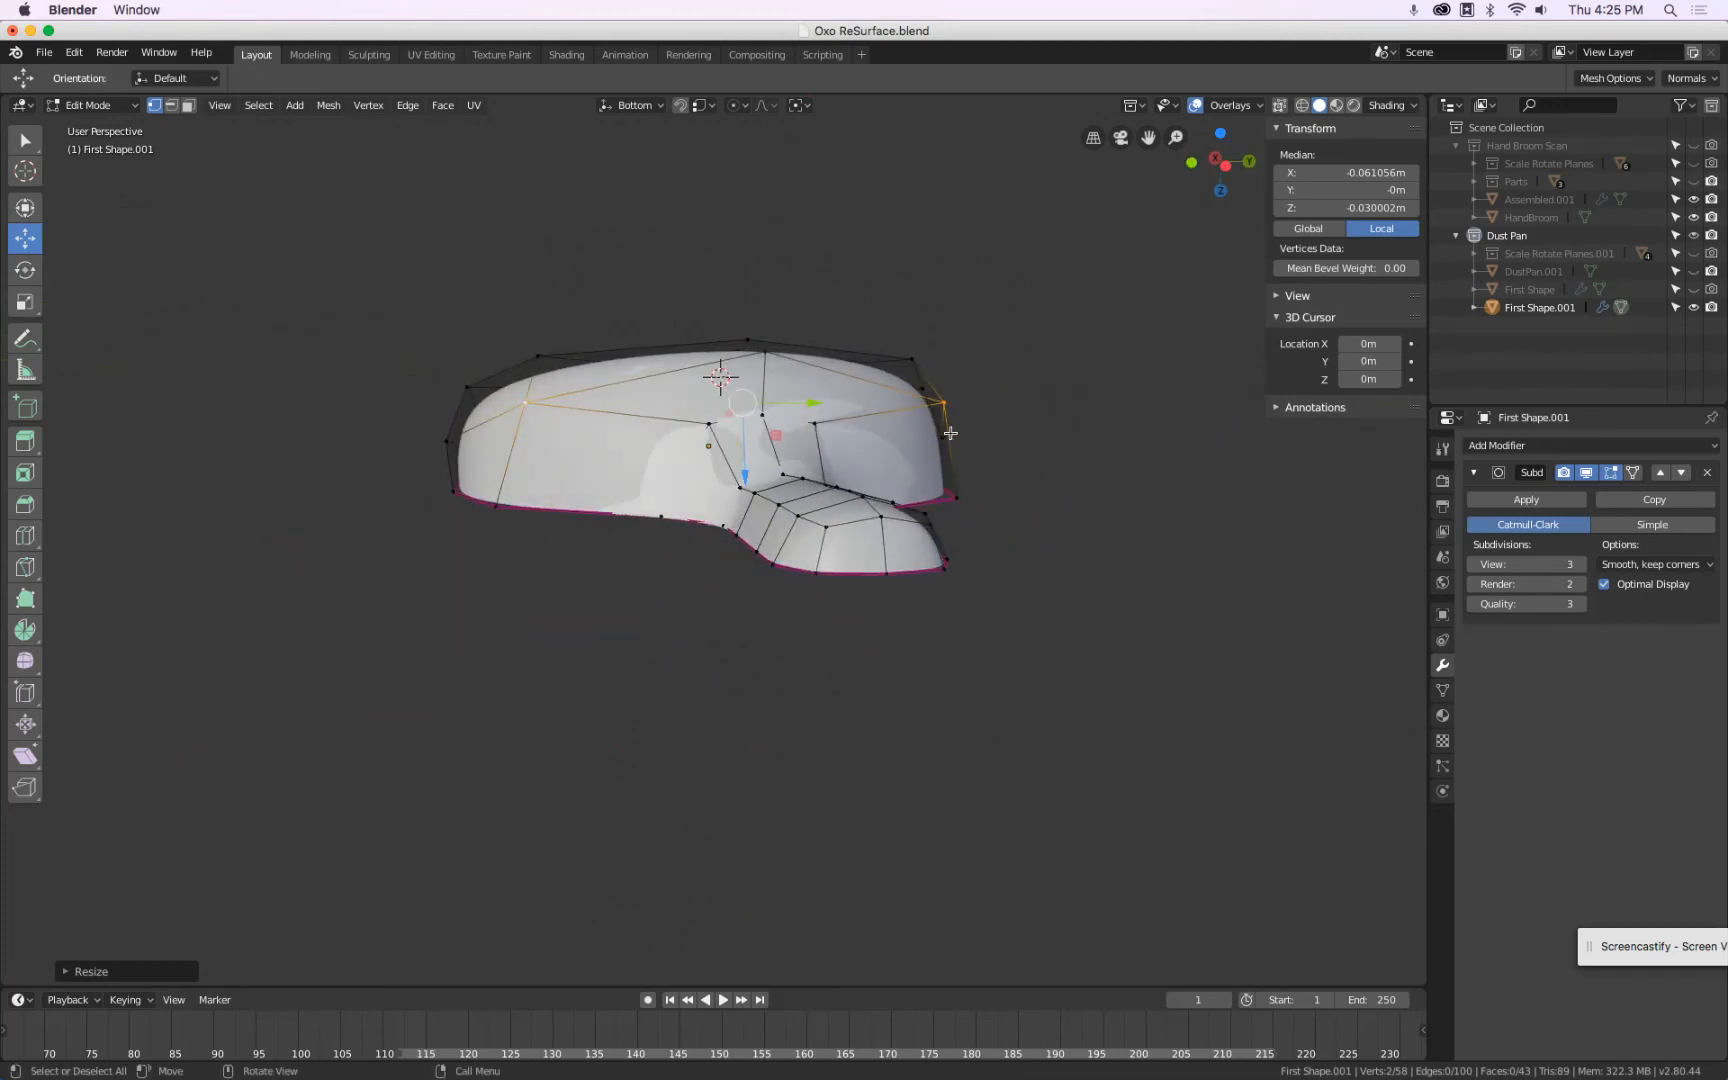
key("s")
key("y")
left_click(1134, 410)
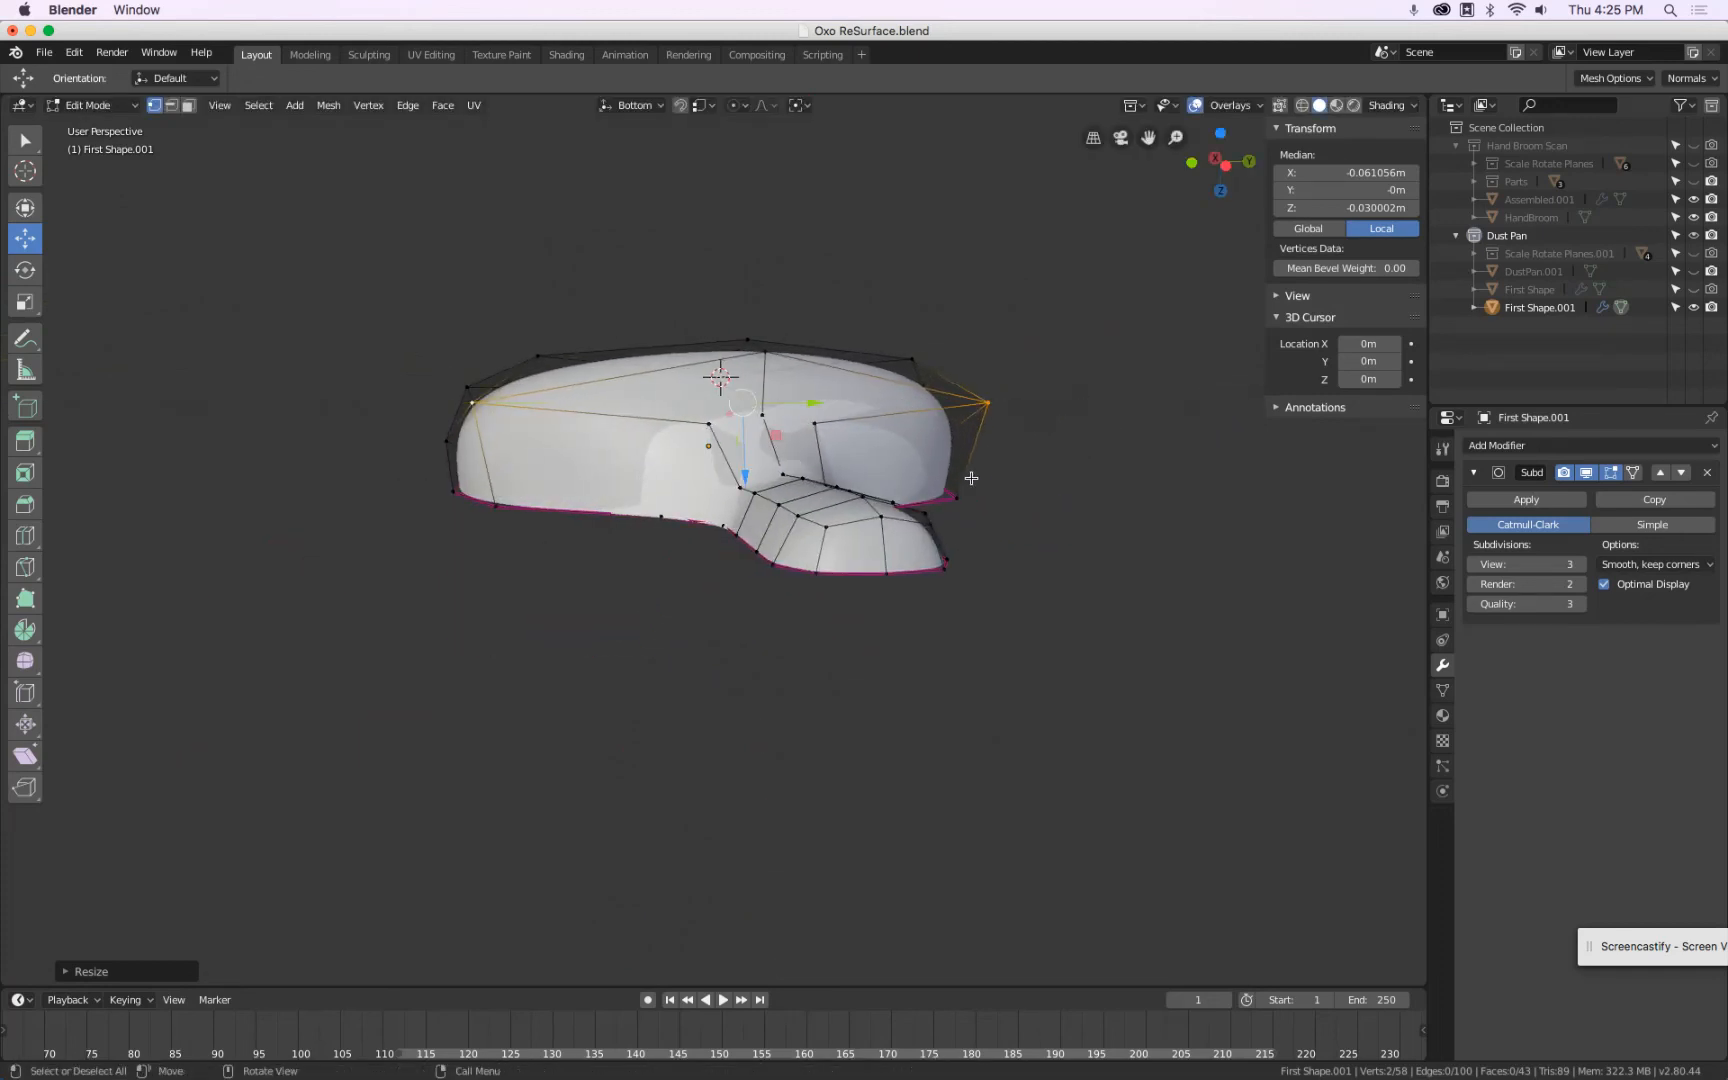
key("ctrl+z")
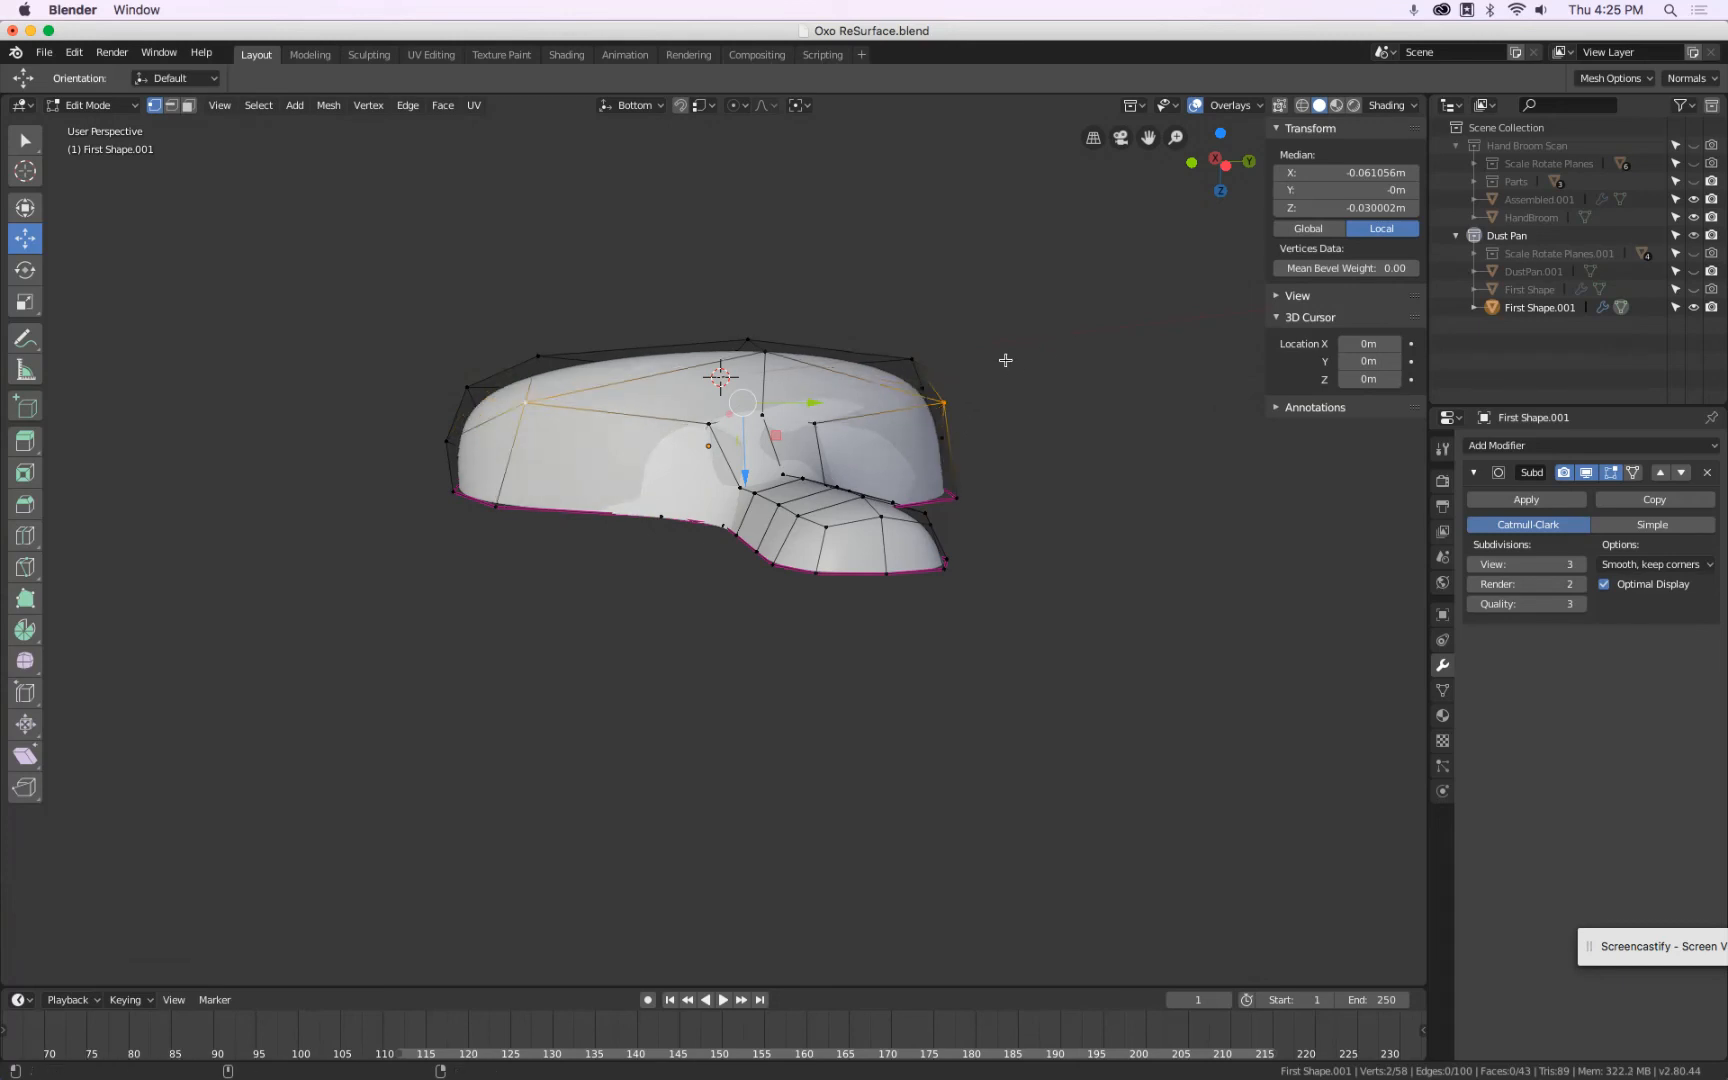
Scale the rear side-wall vertex pair outward along Y by about 1.09.
key("s")
key("y")
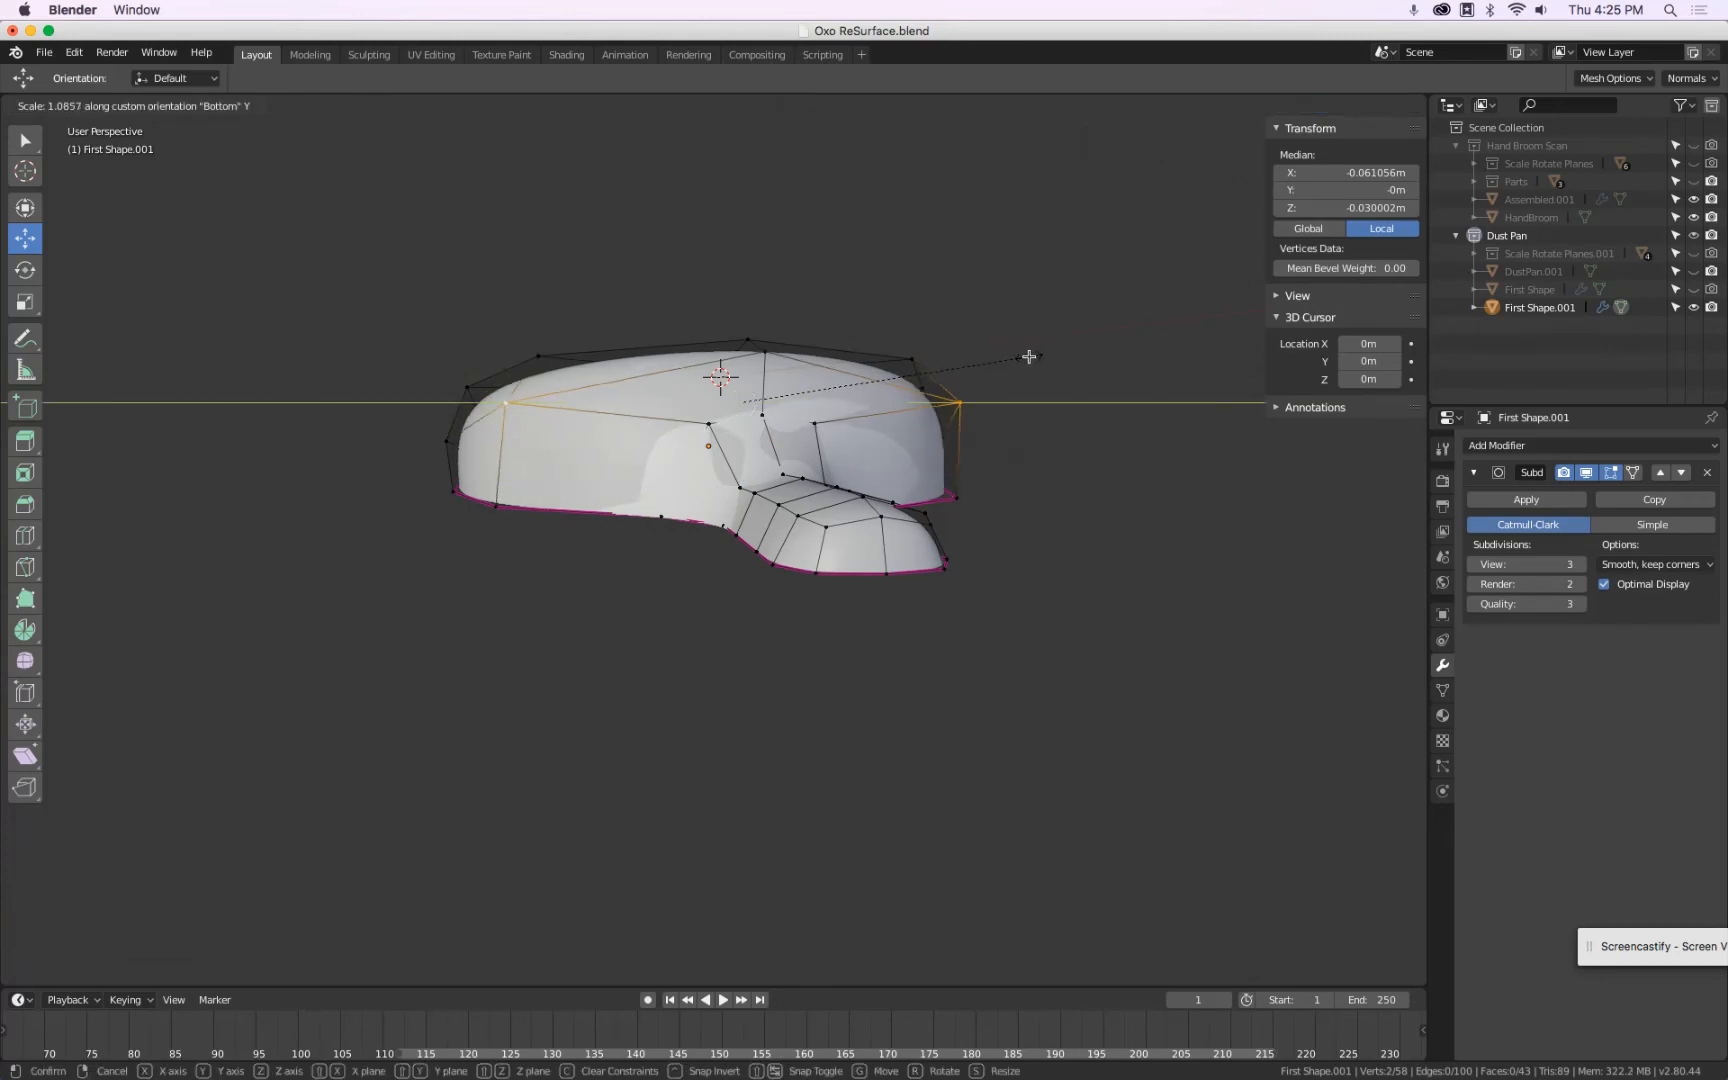
left_click(1030, 357)
Raise the rear side-wall vertex pair along global Z to a local height of about -0.023 m, working in side view.
middle_click_drag(1030, 355, 814, 339)
key("KP_7")
key("KP_1")
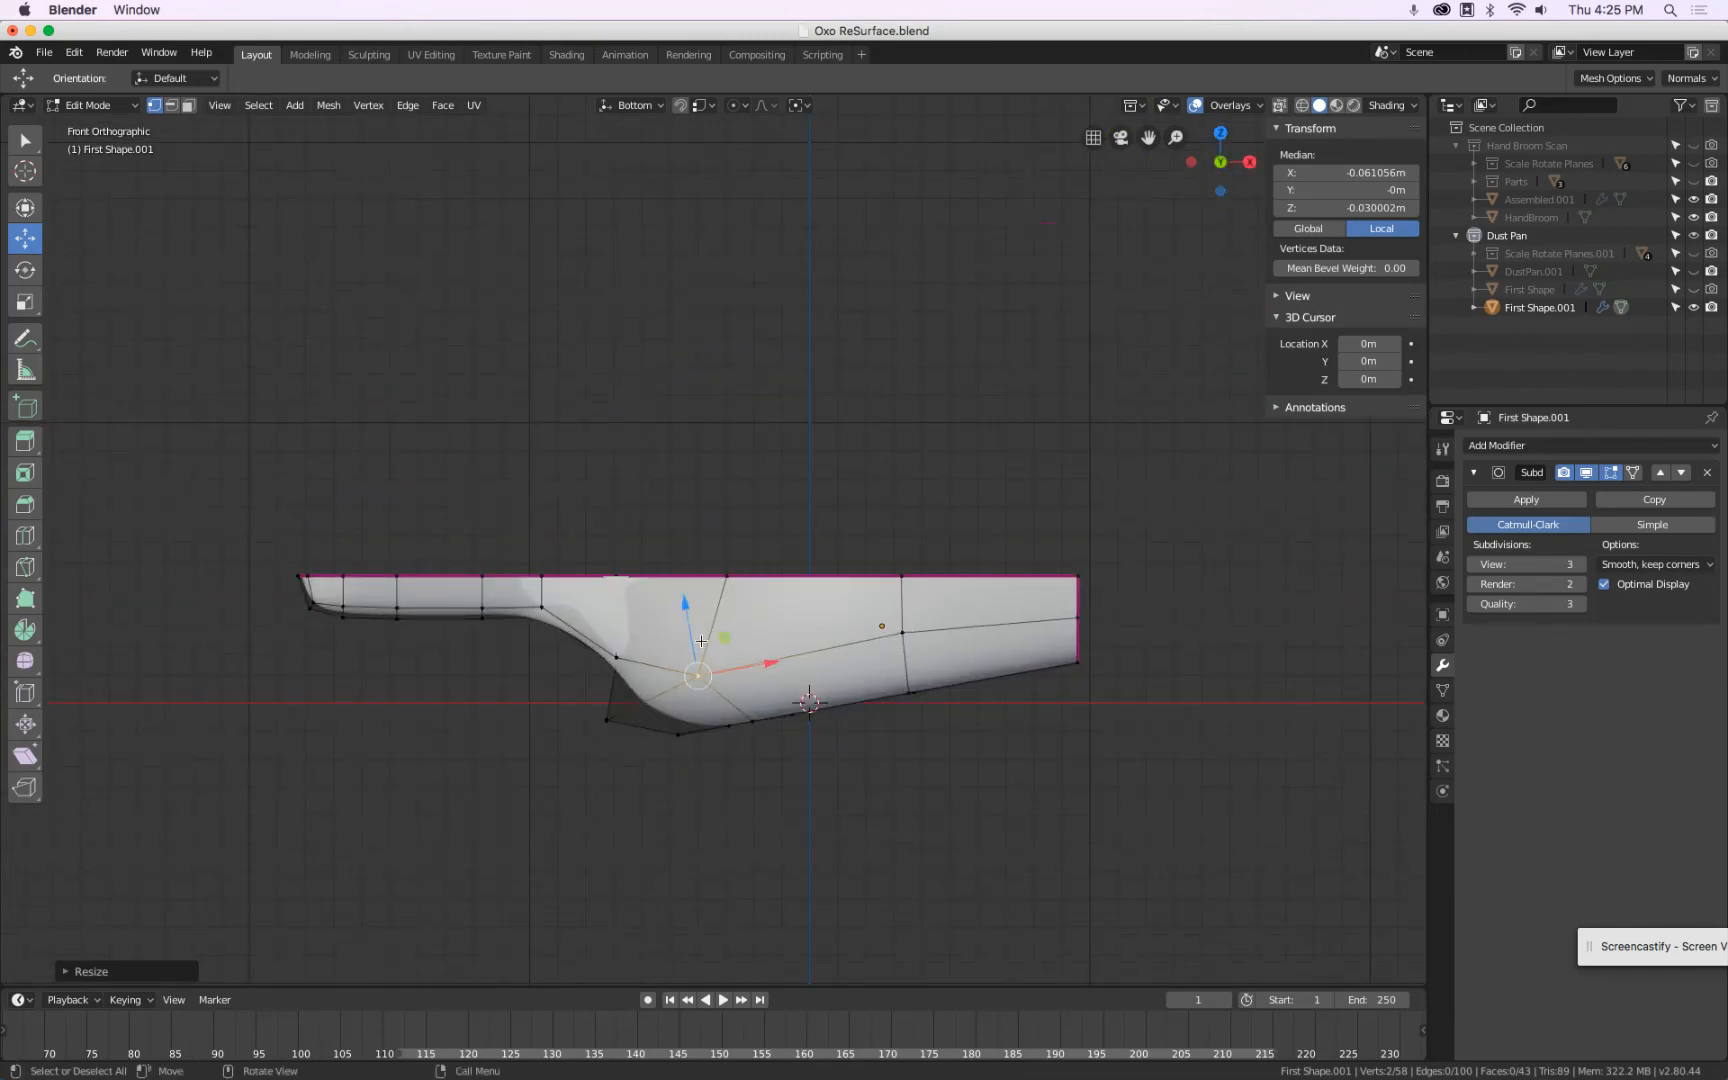
key("g")
key("z")
key("z")
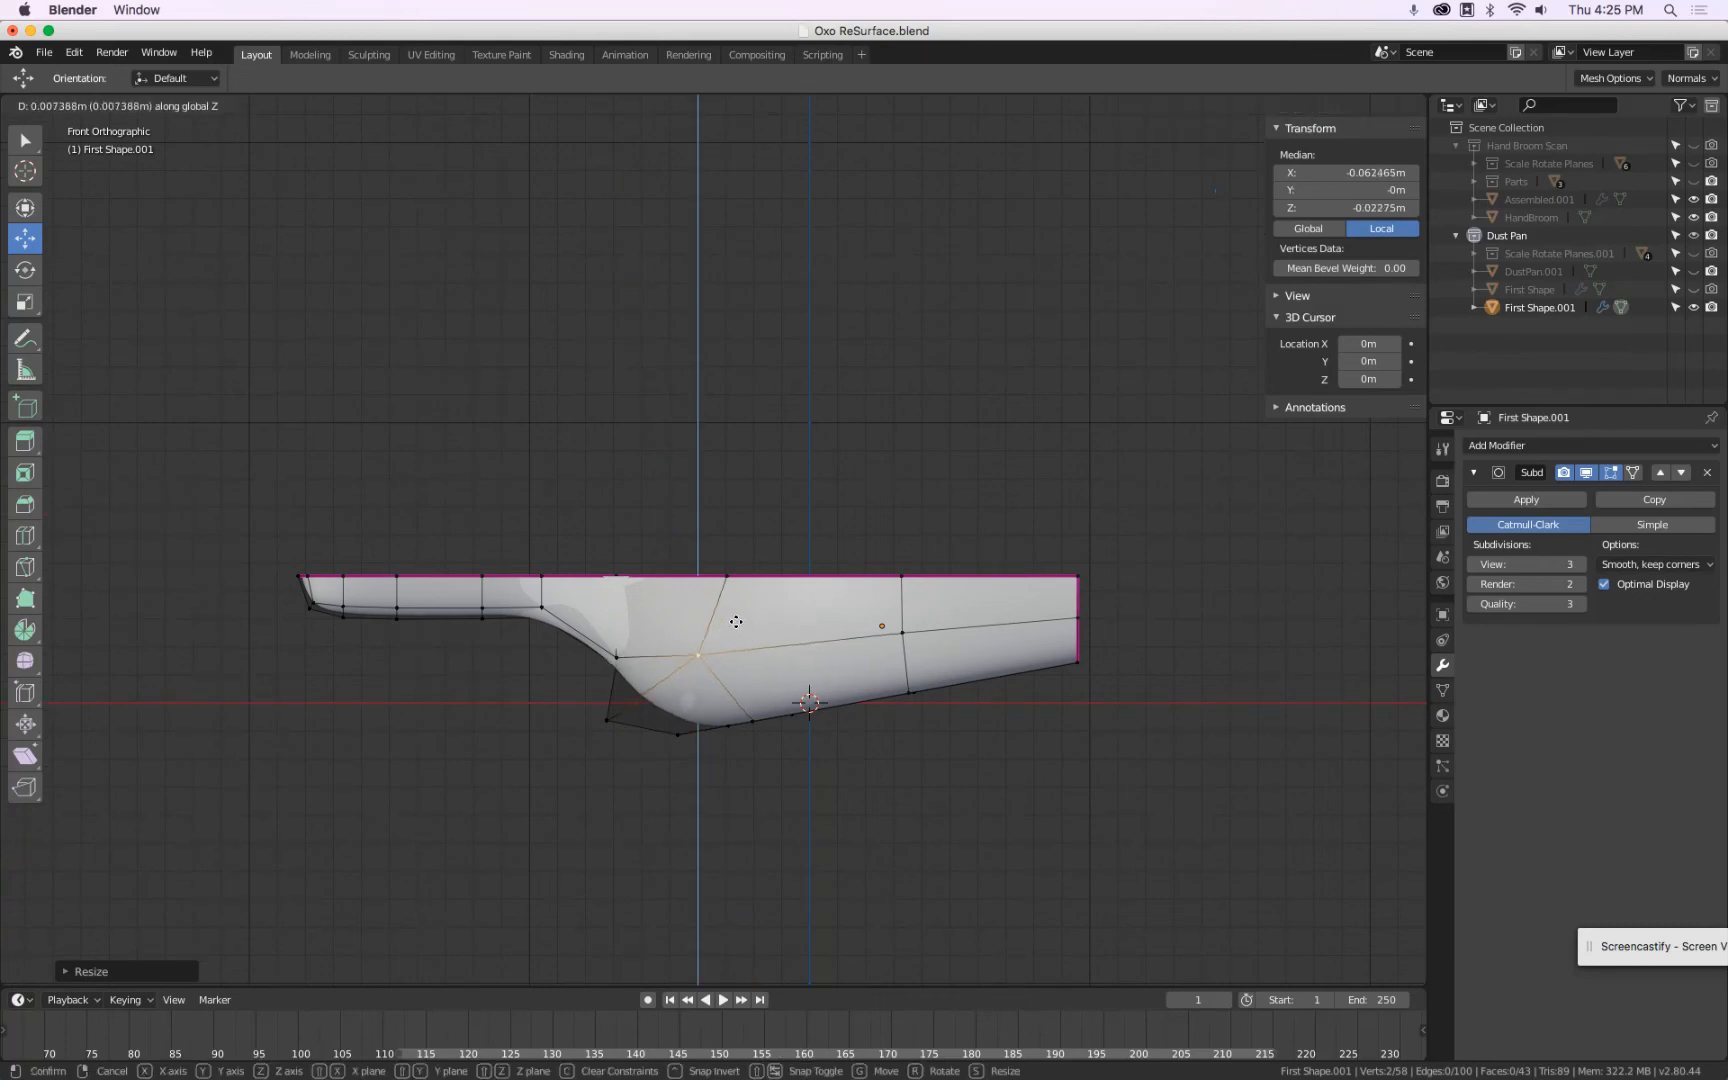
left_click(738, 625)
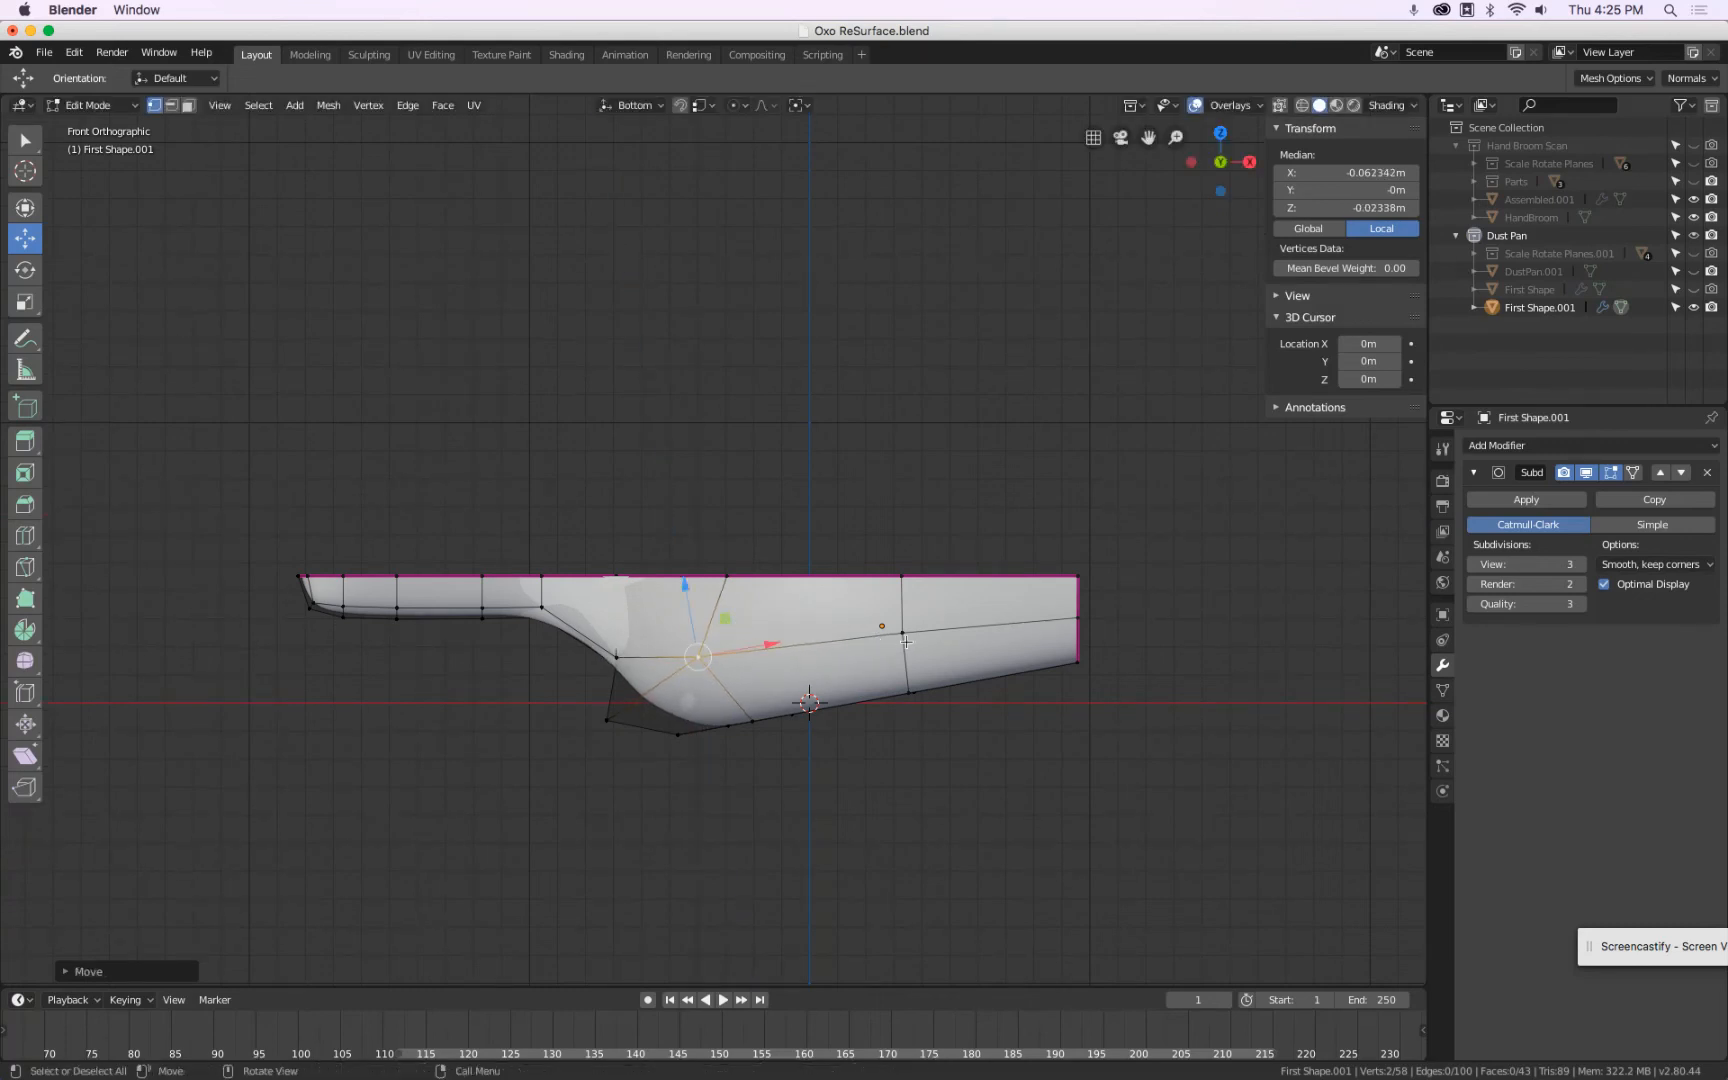
Select the chain of side vertices running from the handle to the pan's front edge to check its flow.
left_click(623, 660)
left_click(698, 660, "shift")
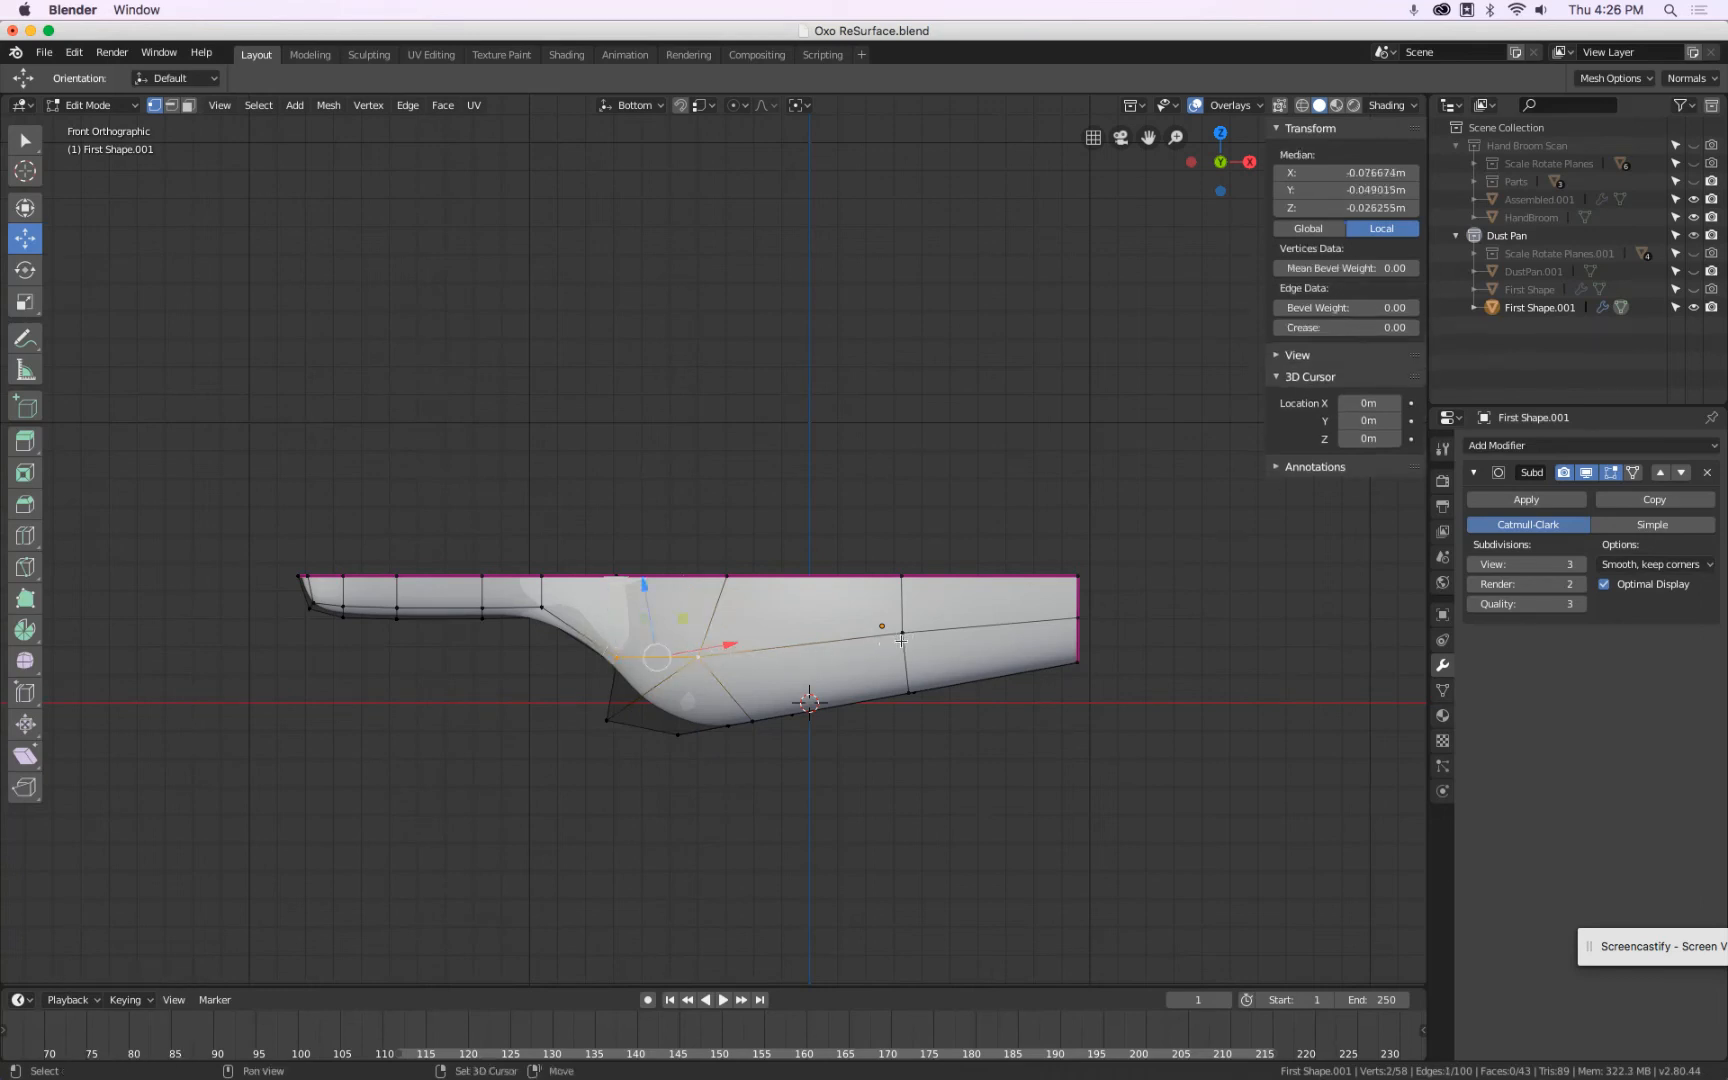
left_click(1078, 617, "ctrl")
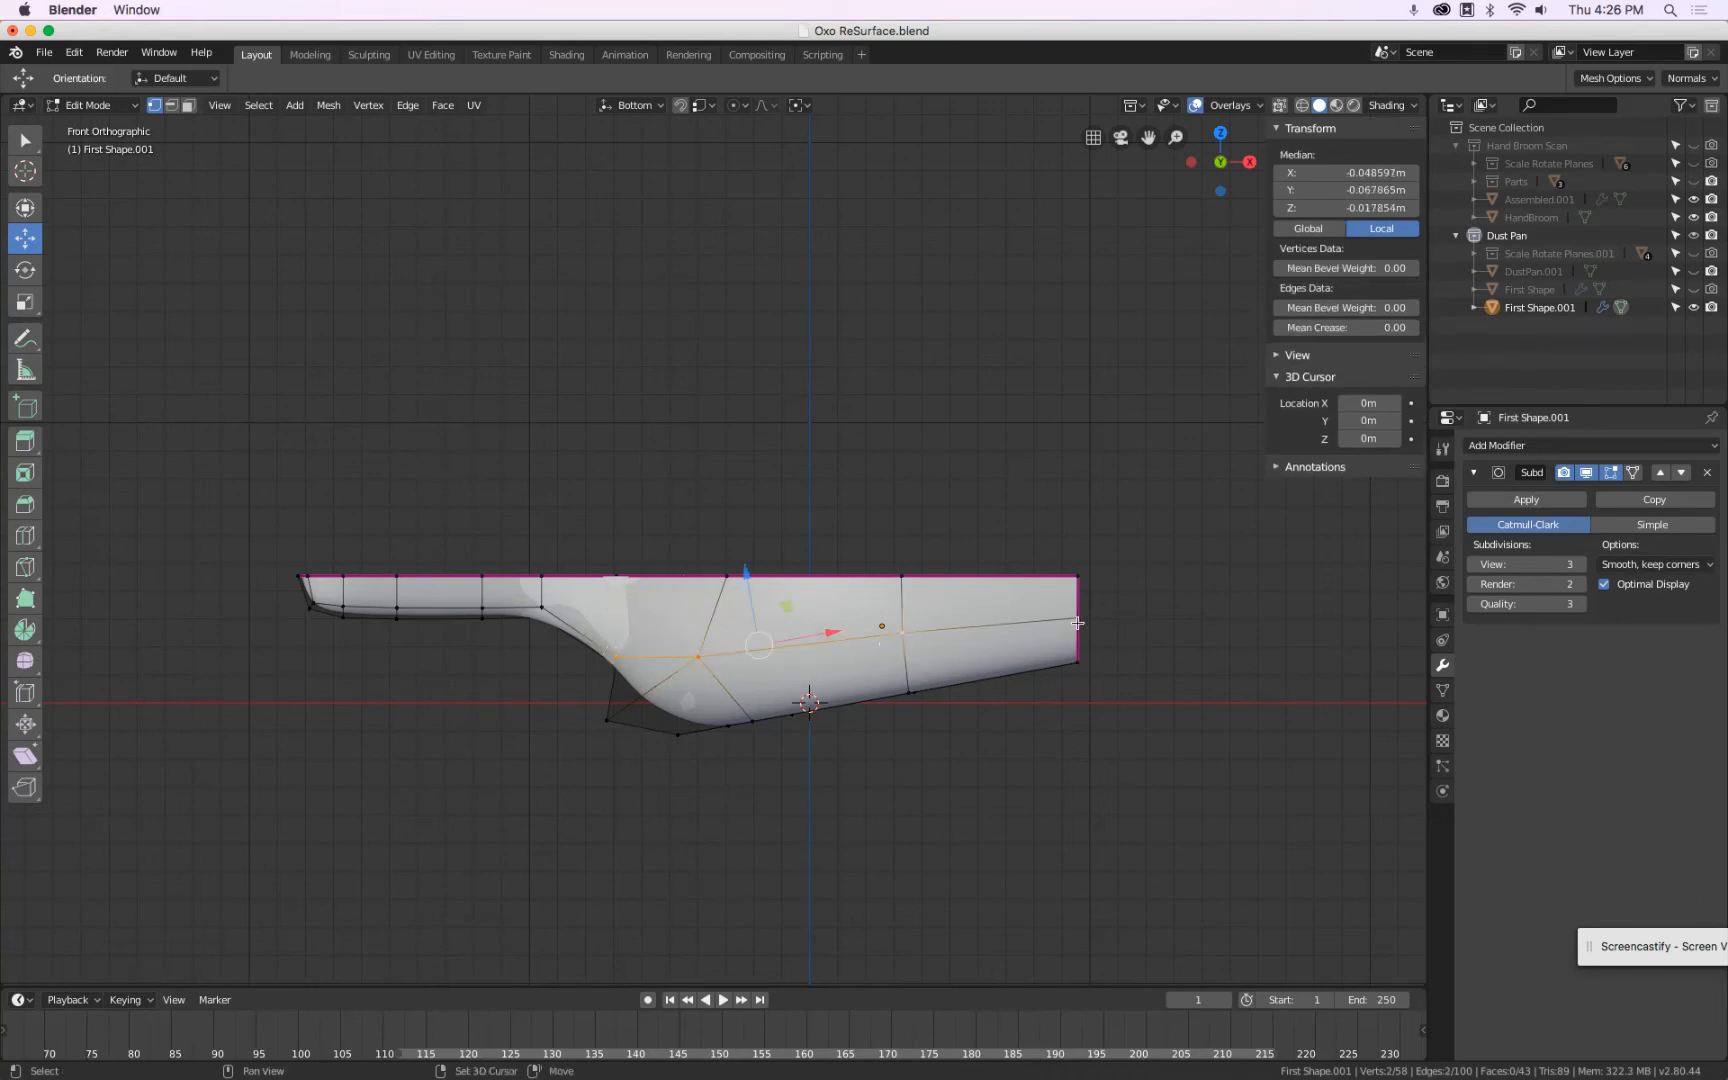
left_click(482, 607, "ctrl")
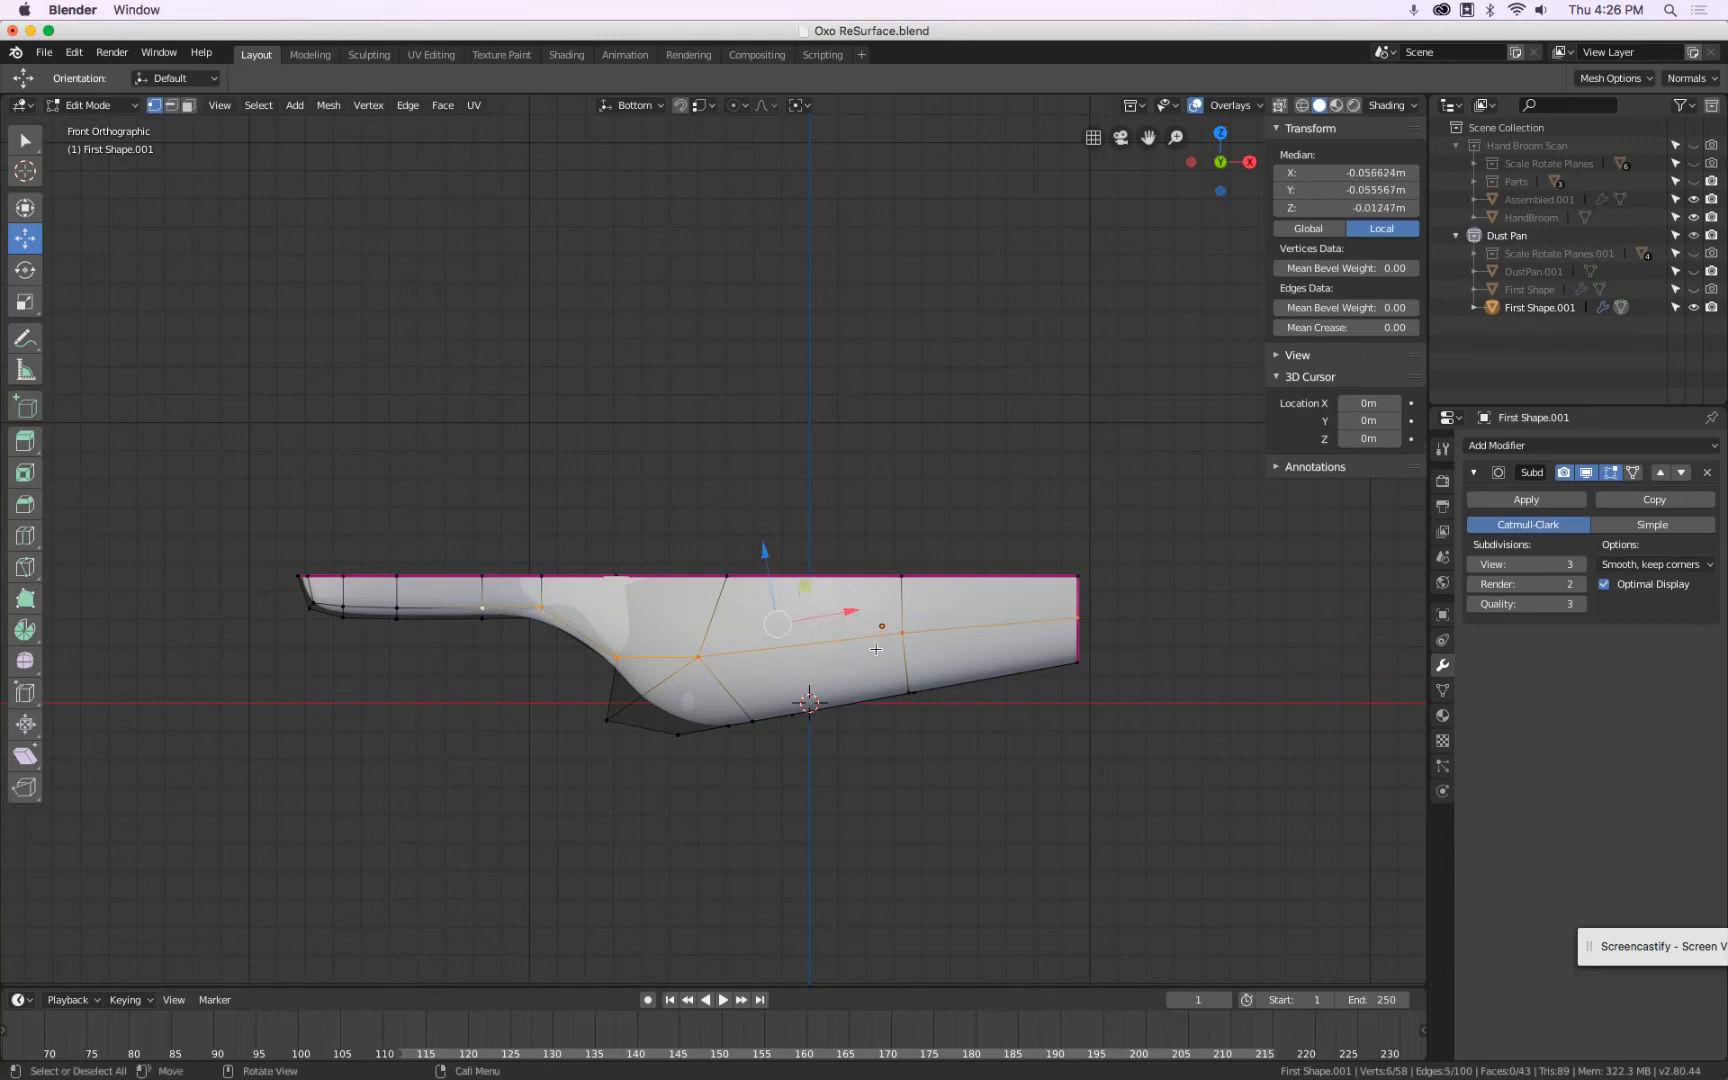
middle_click_drag(670, 651, 855, 451)
Display the editing cage on the subdivided surface and view the dustpan from directly below.
key("Tab")
key("Tab")
key("ctrl+KP_7")
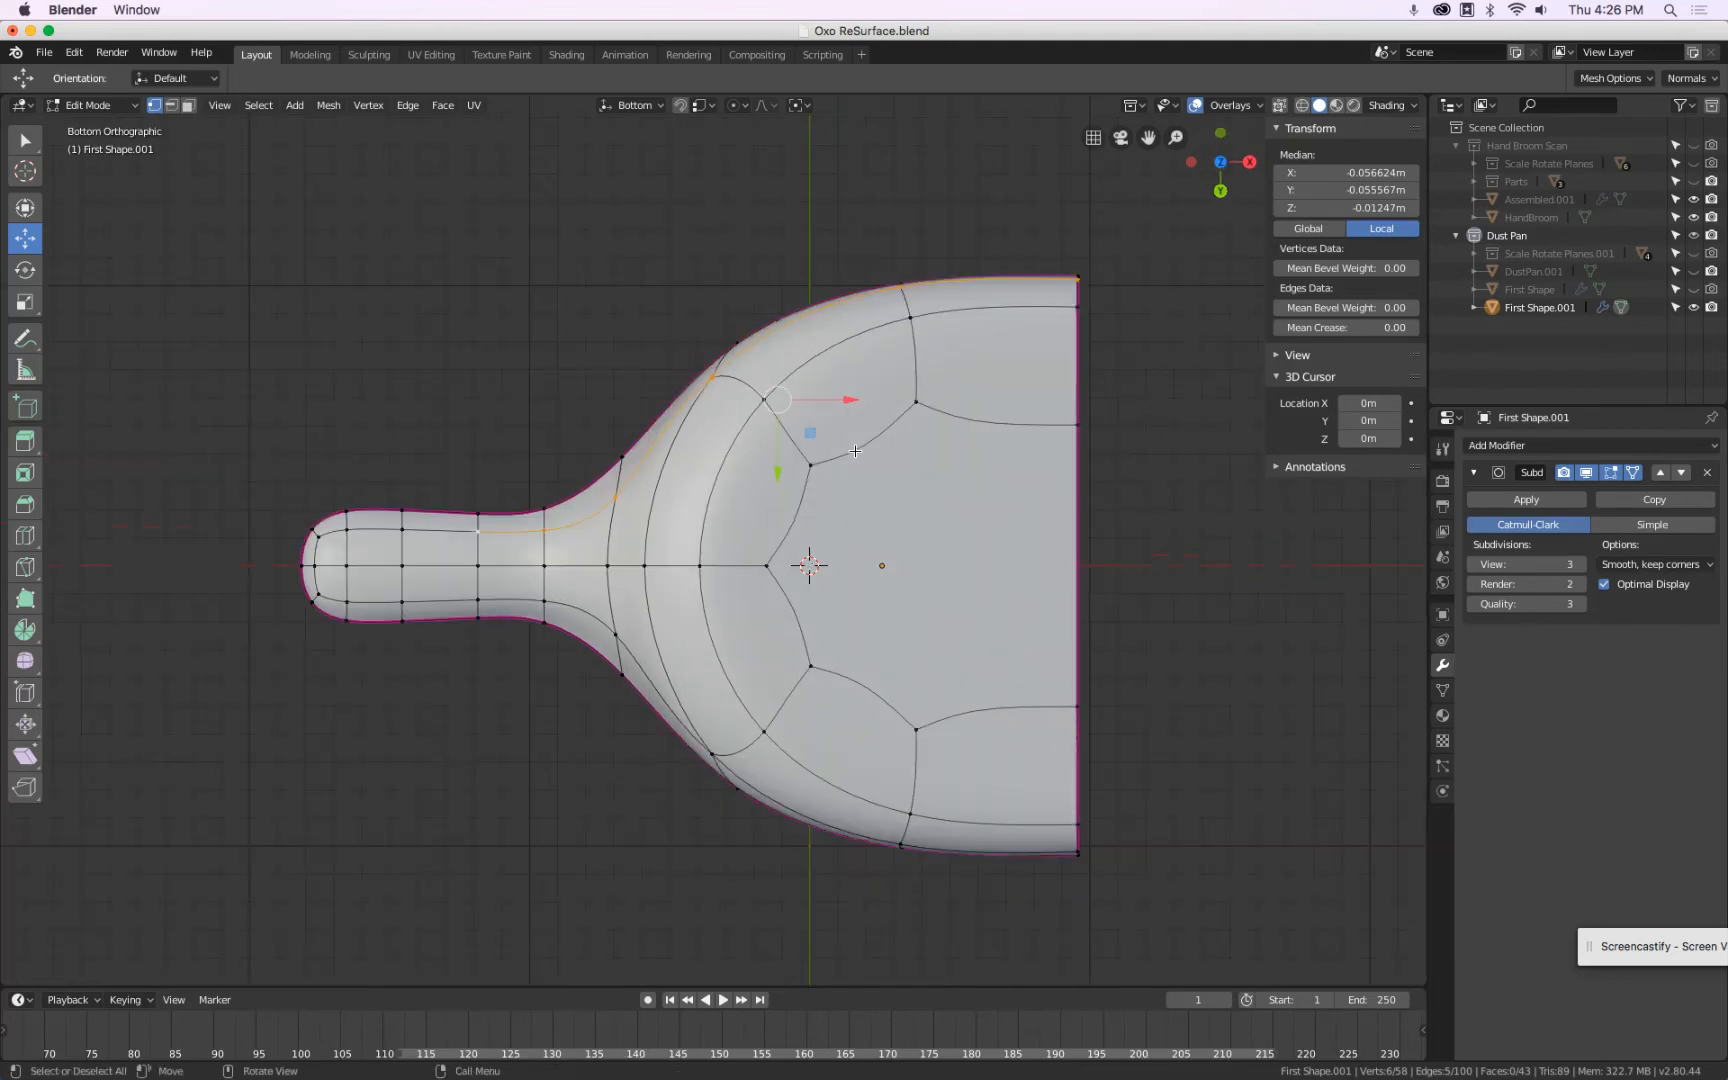
In face selection, select the face loop that wraps around the pan's rounded underside to inspect its flow.
key("a")
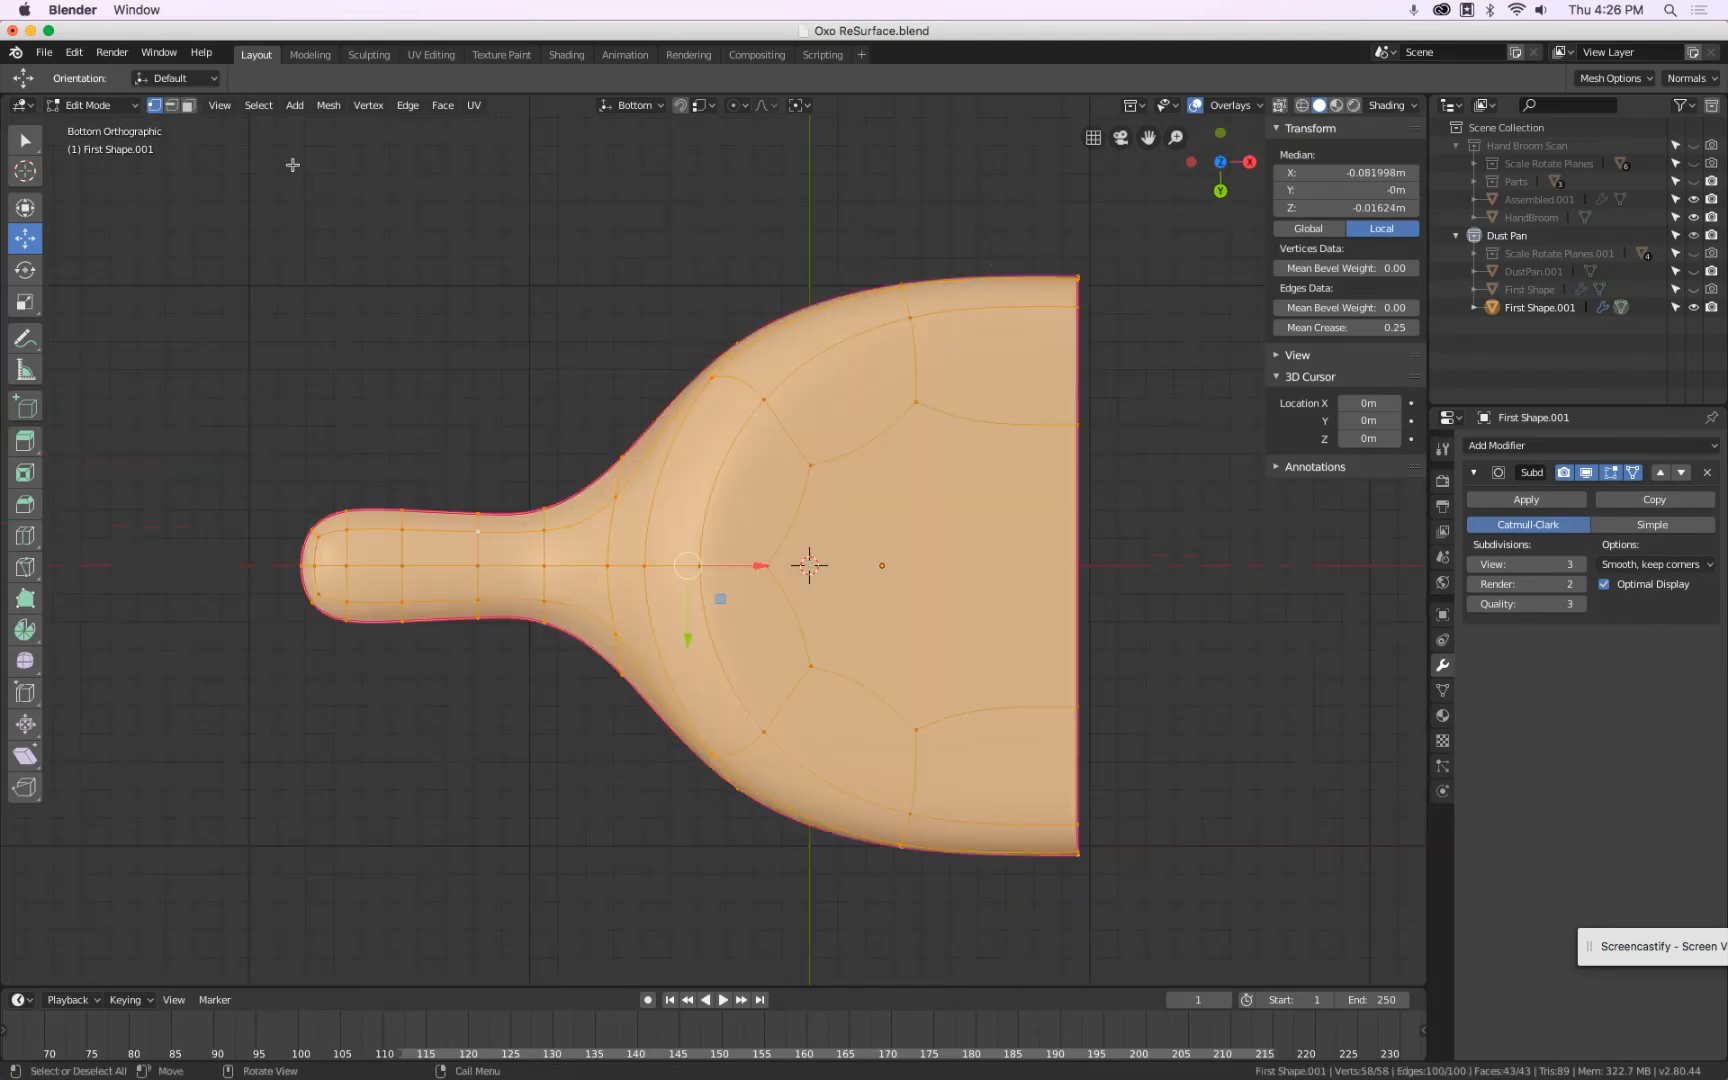
left_click(190, 107)
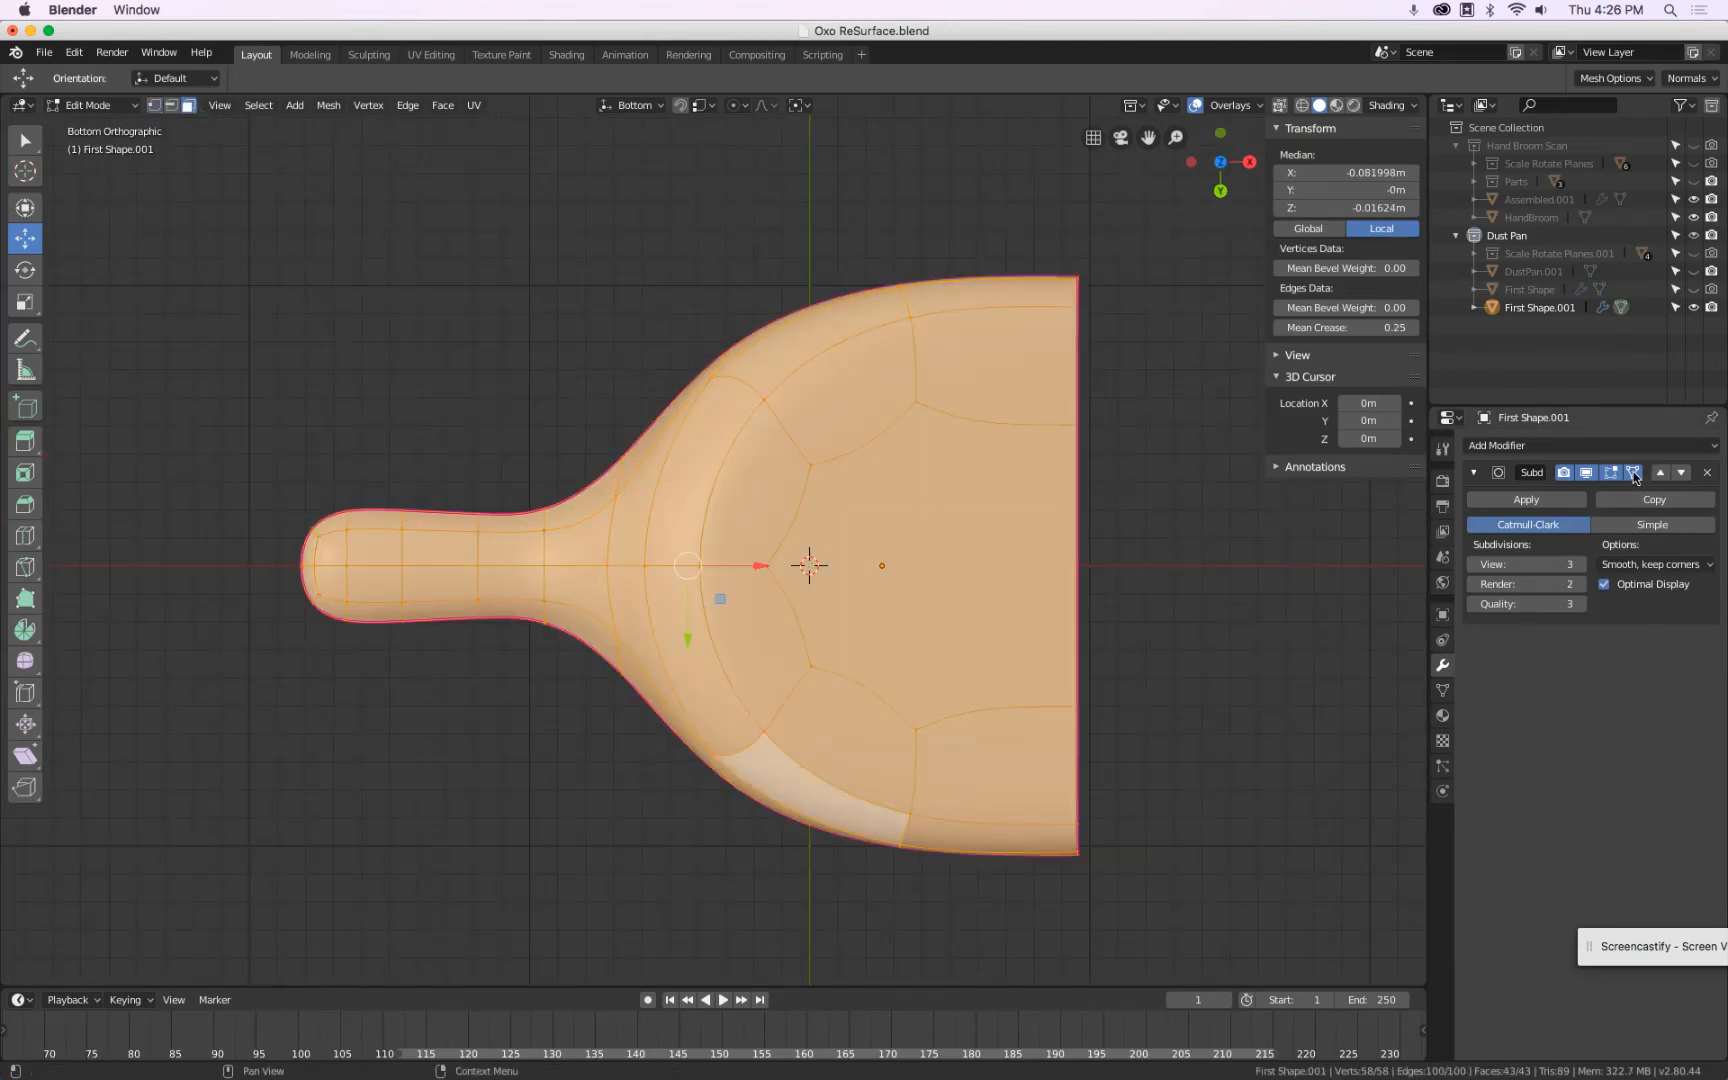
left_click(742, 385, "alt")
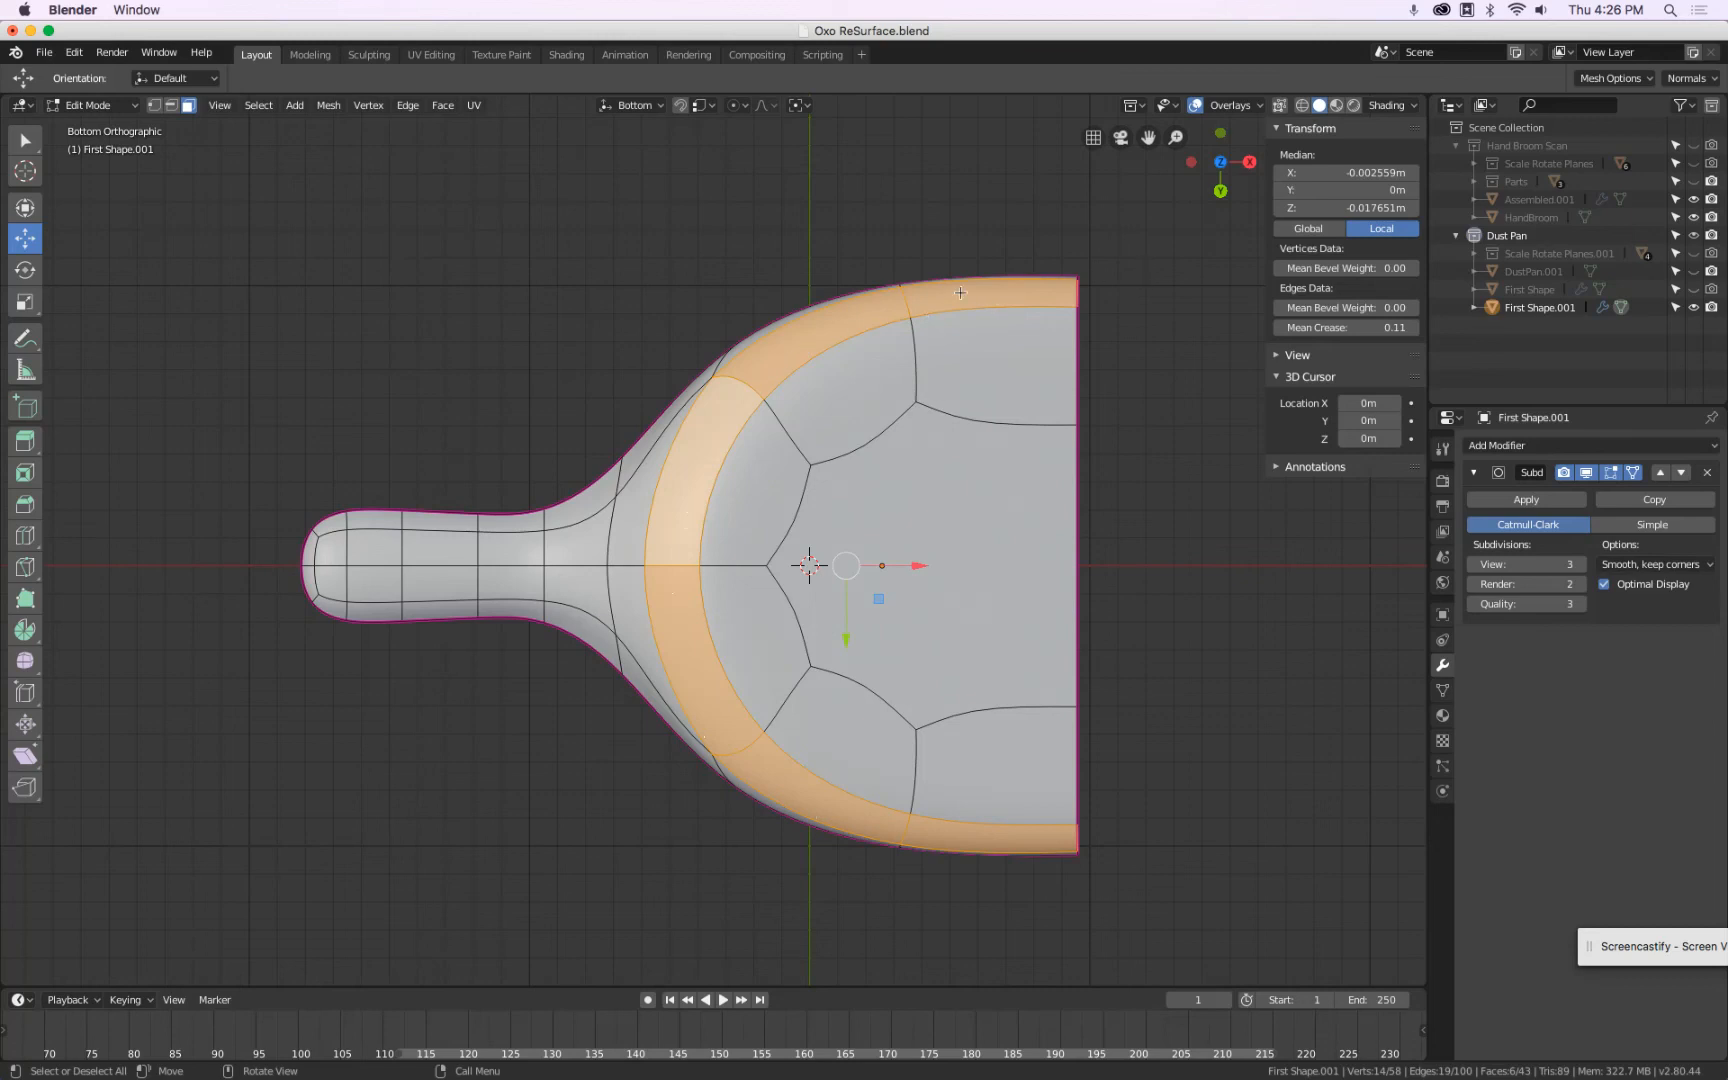
scroll(734, 317, "up", 4)
scroll(734, 317, "down", 1)
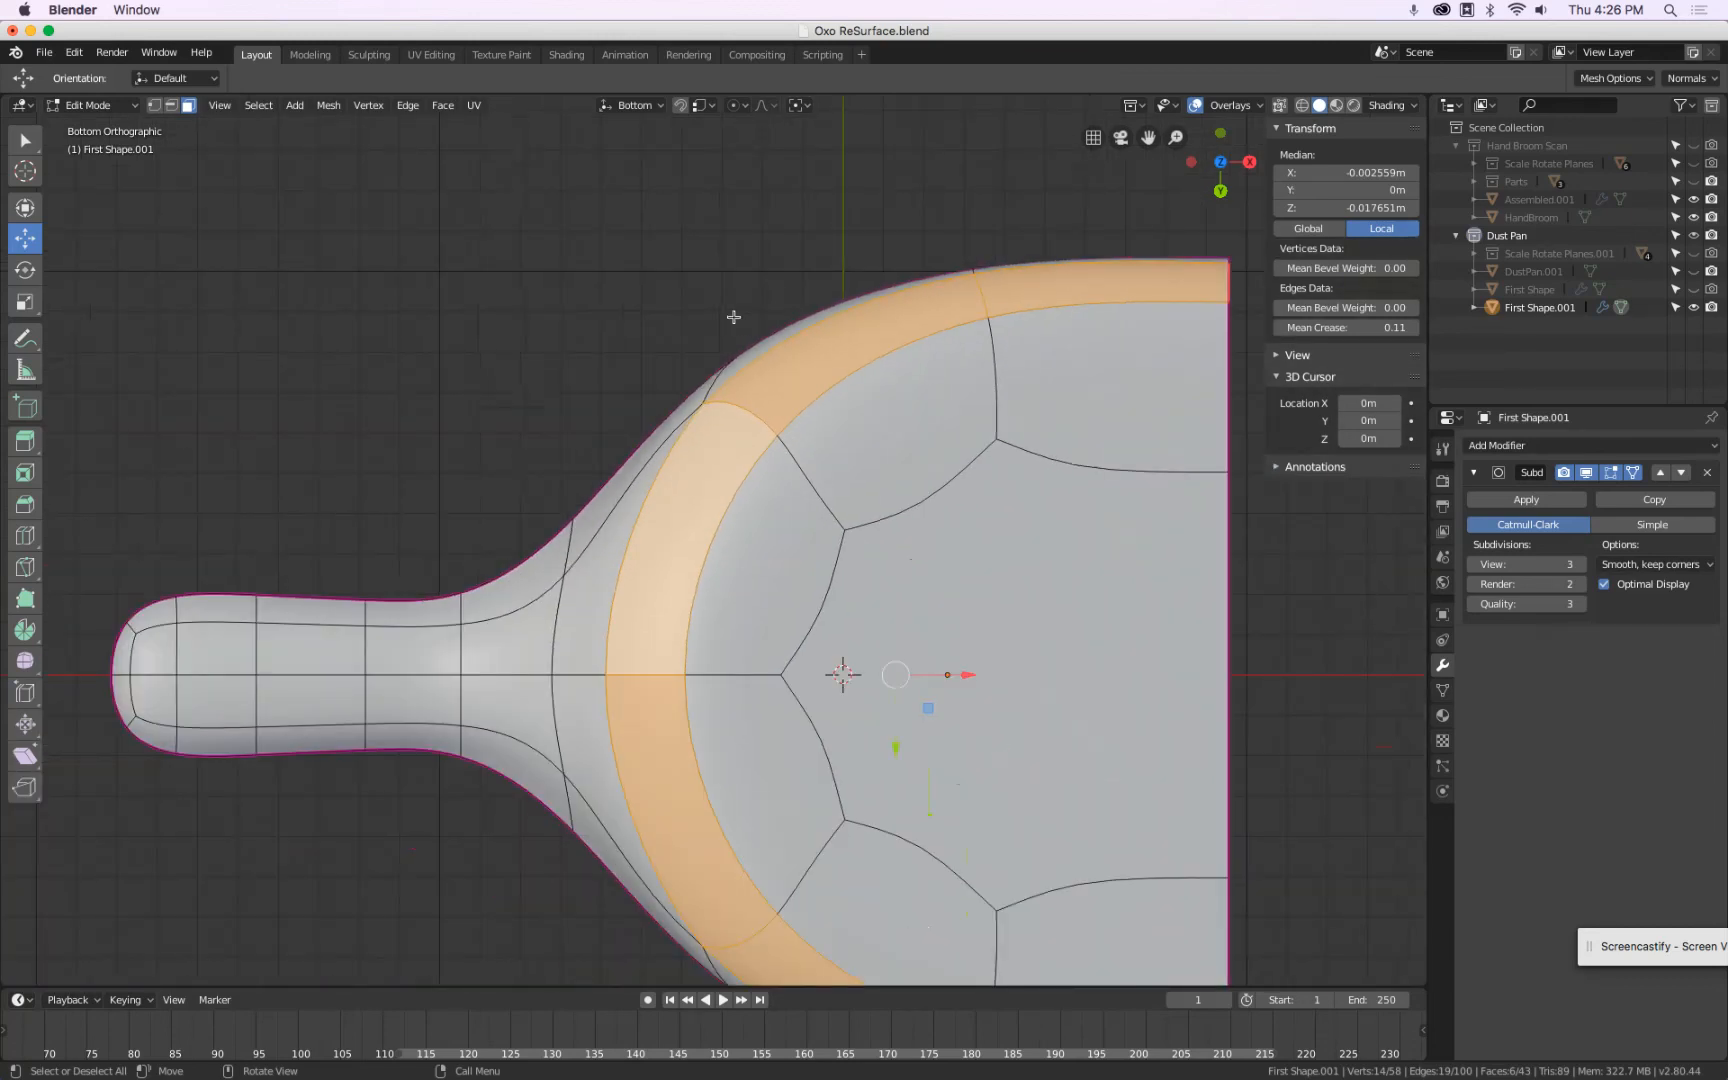
scroll(1045, 308, "down", 2)
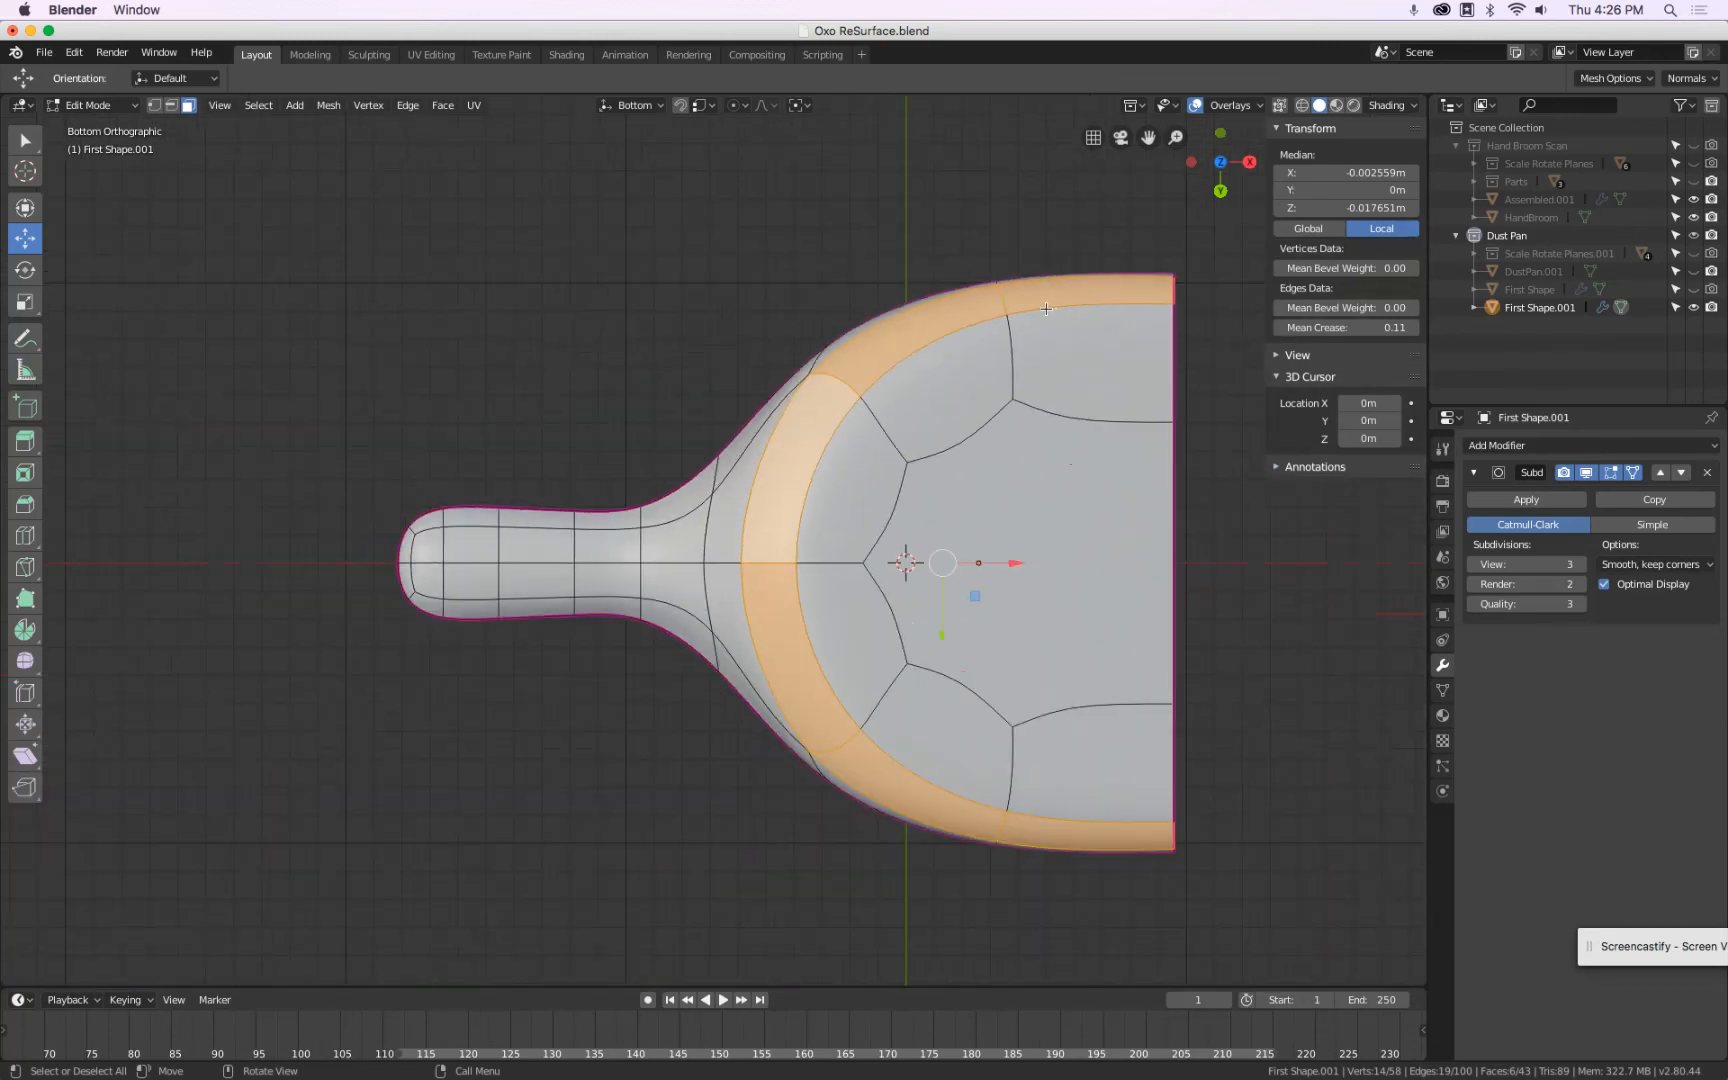
Return to the front orthographic view, leave cage editing and show the DustPan.001 scan over the model.
middle_click_drag(1044, 308, 860, 502)
key("KP_1")
key("KP_3")
key("KP_1")
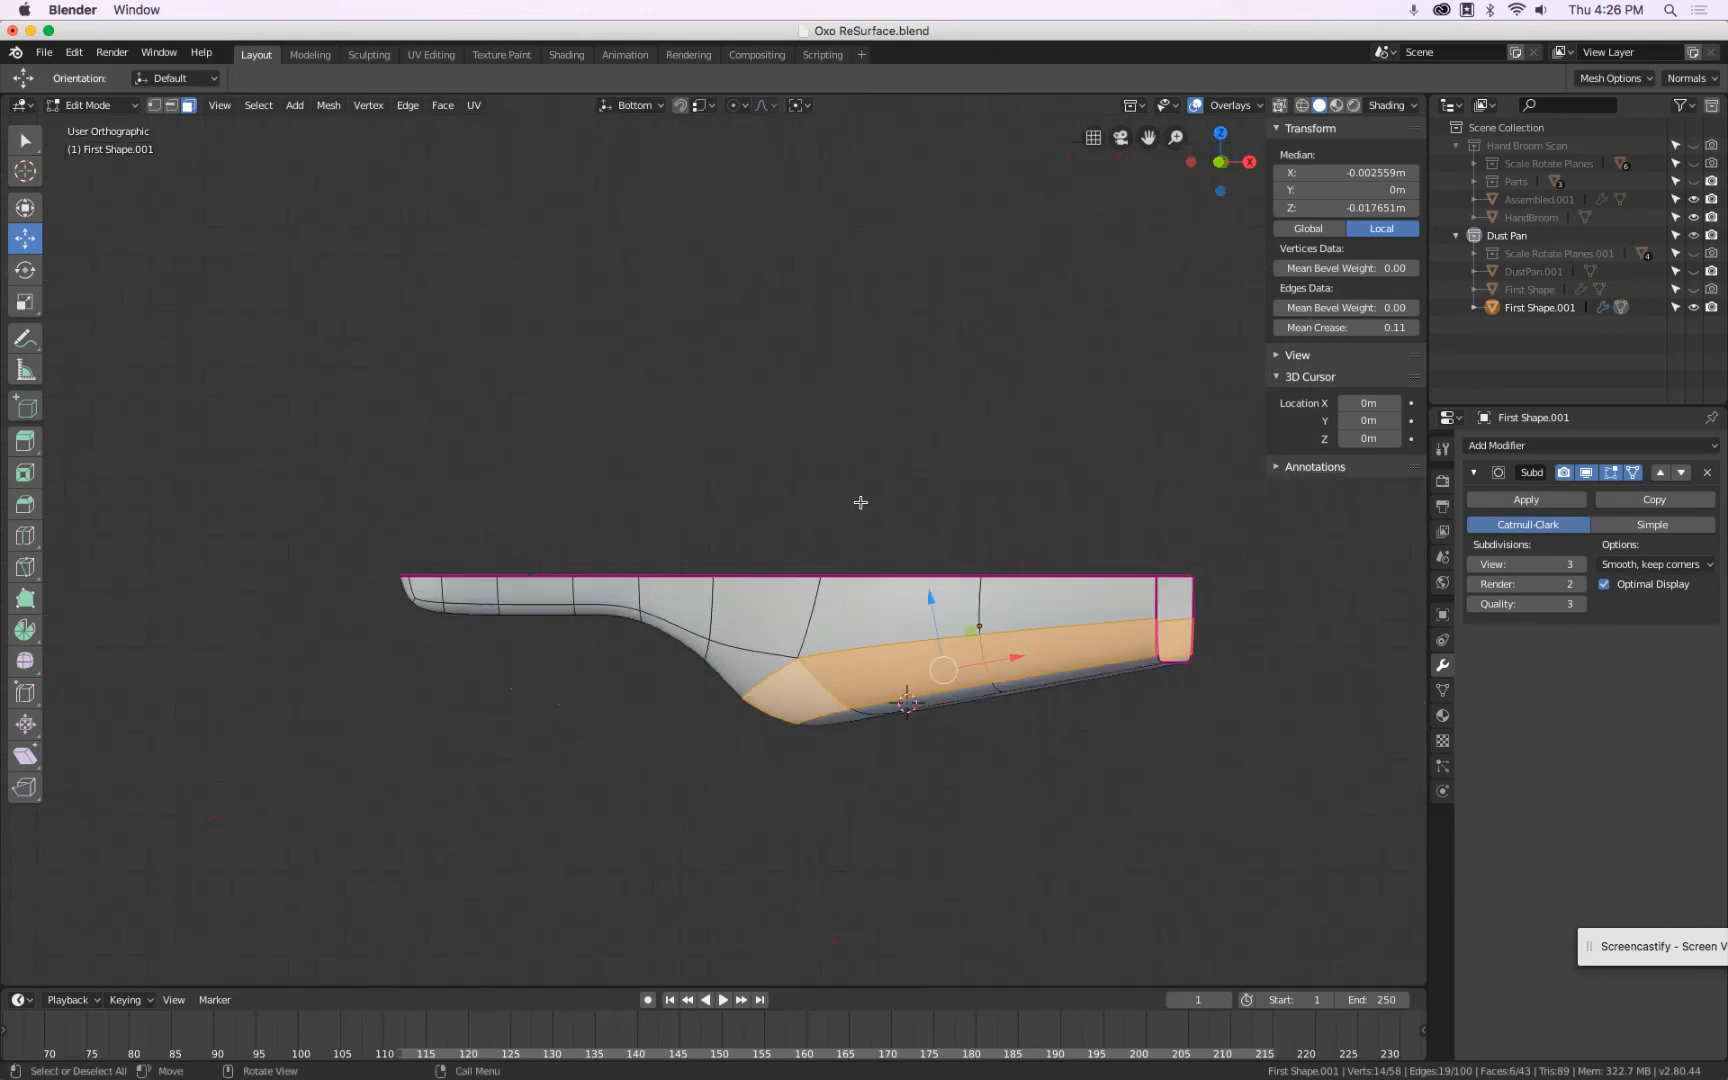
key("Tab")
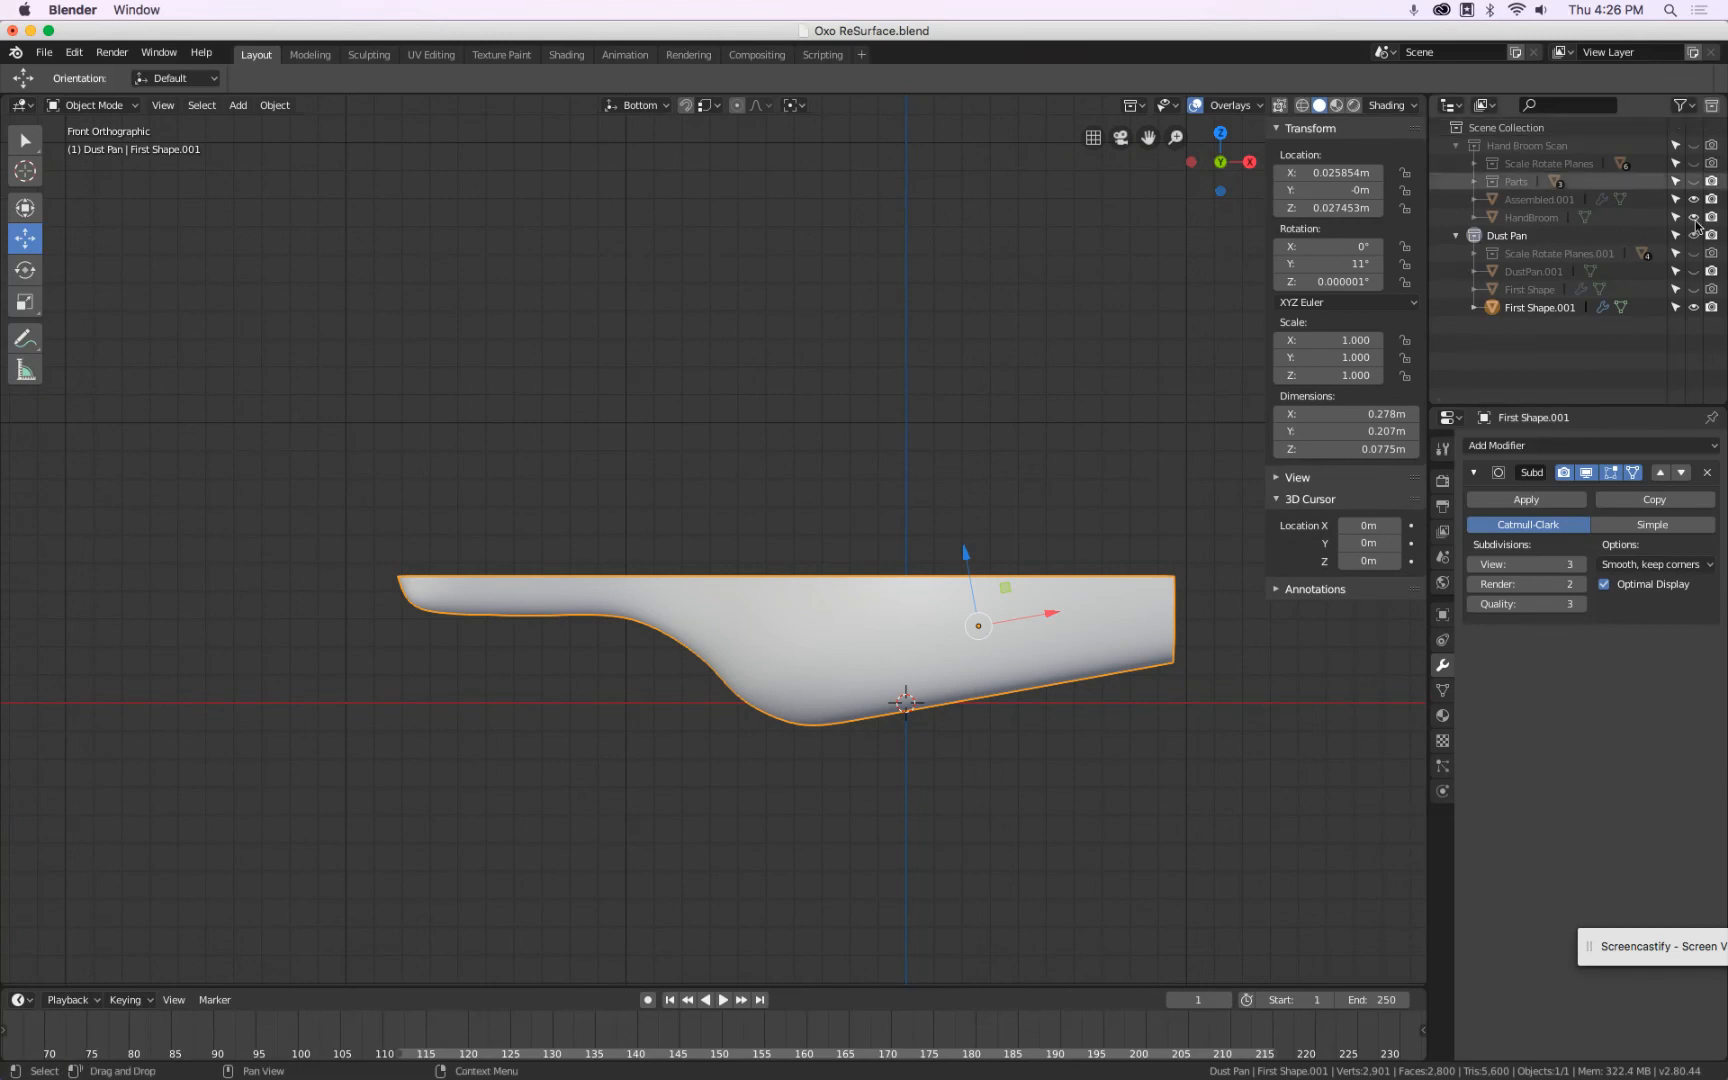
left_click(1693, 272)
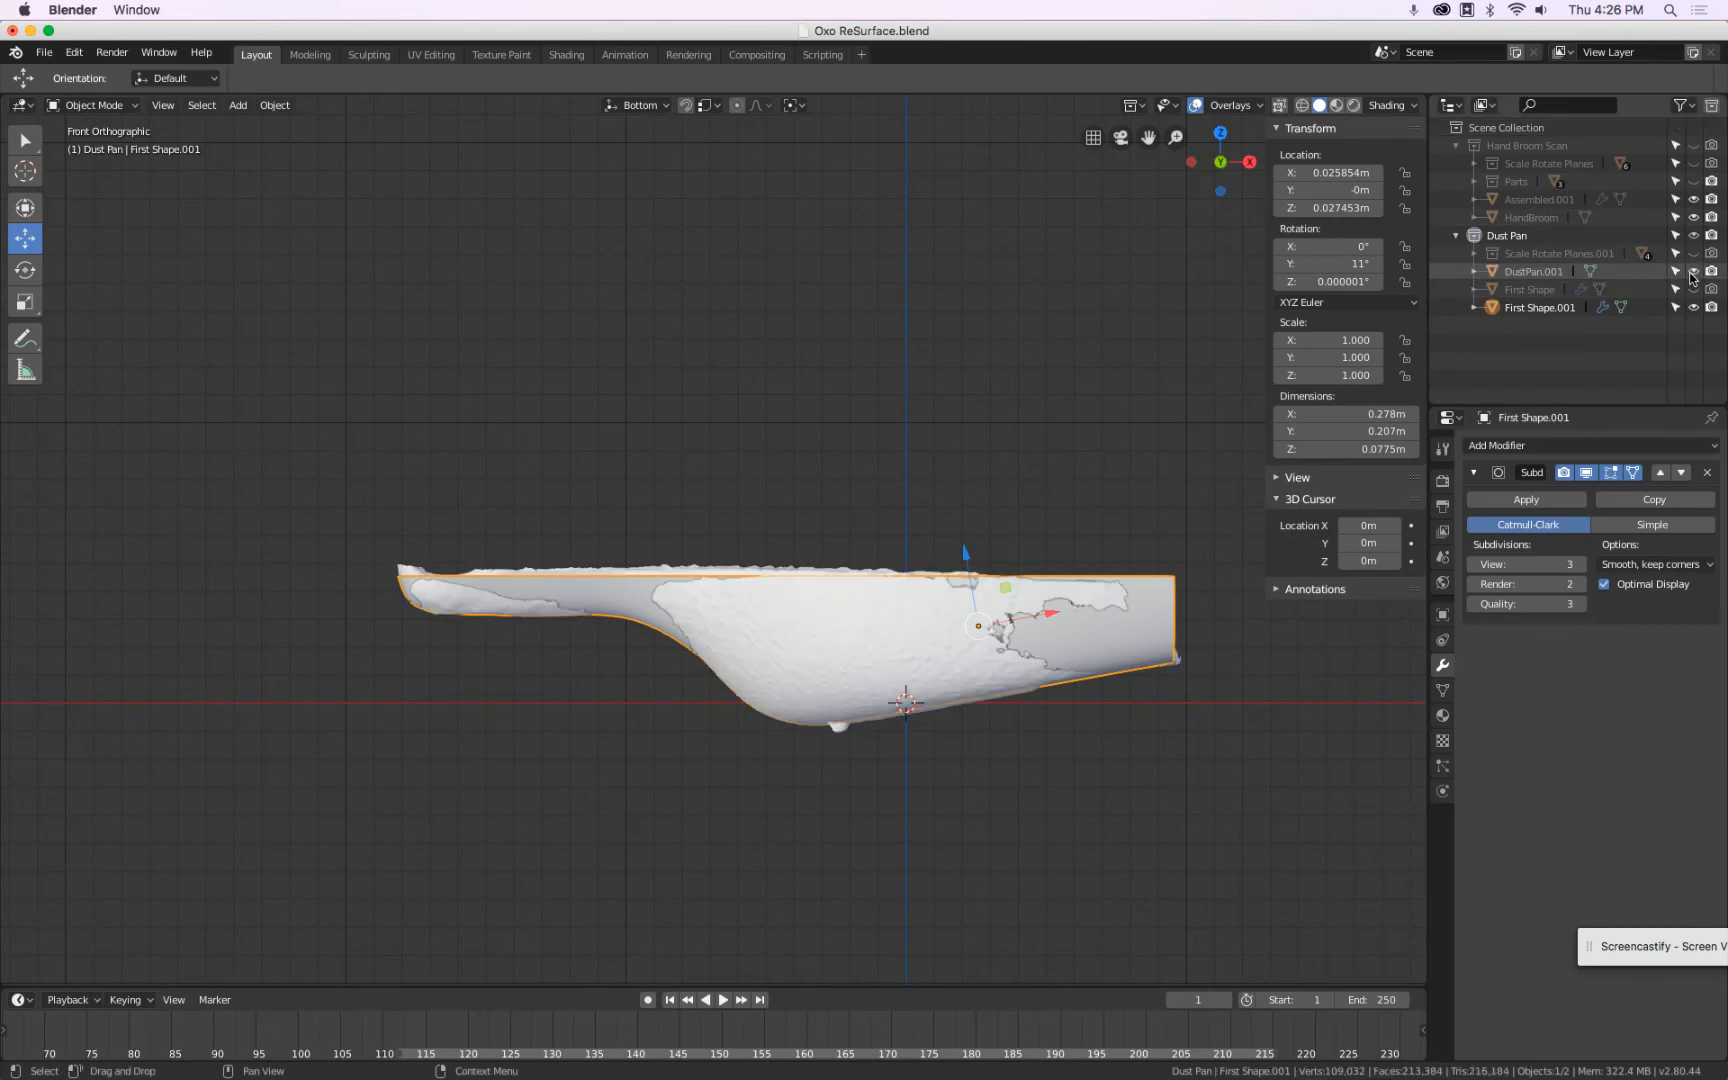
left_click(1693, 272)
left_click(1693, 272)
Switch to wireframe shading and select only First Shape.001 to compare the underside of the handle transition with the scan.
scroll(593, 617, "up", 2)
key("z")
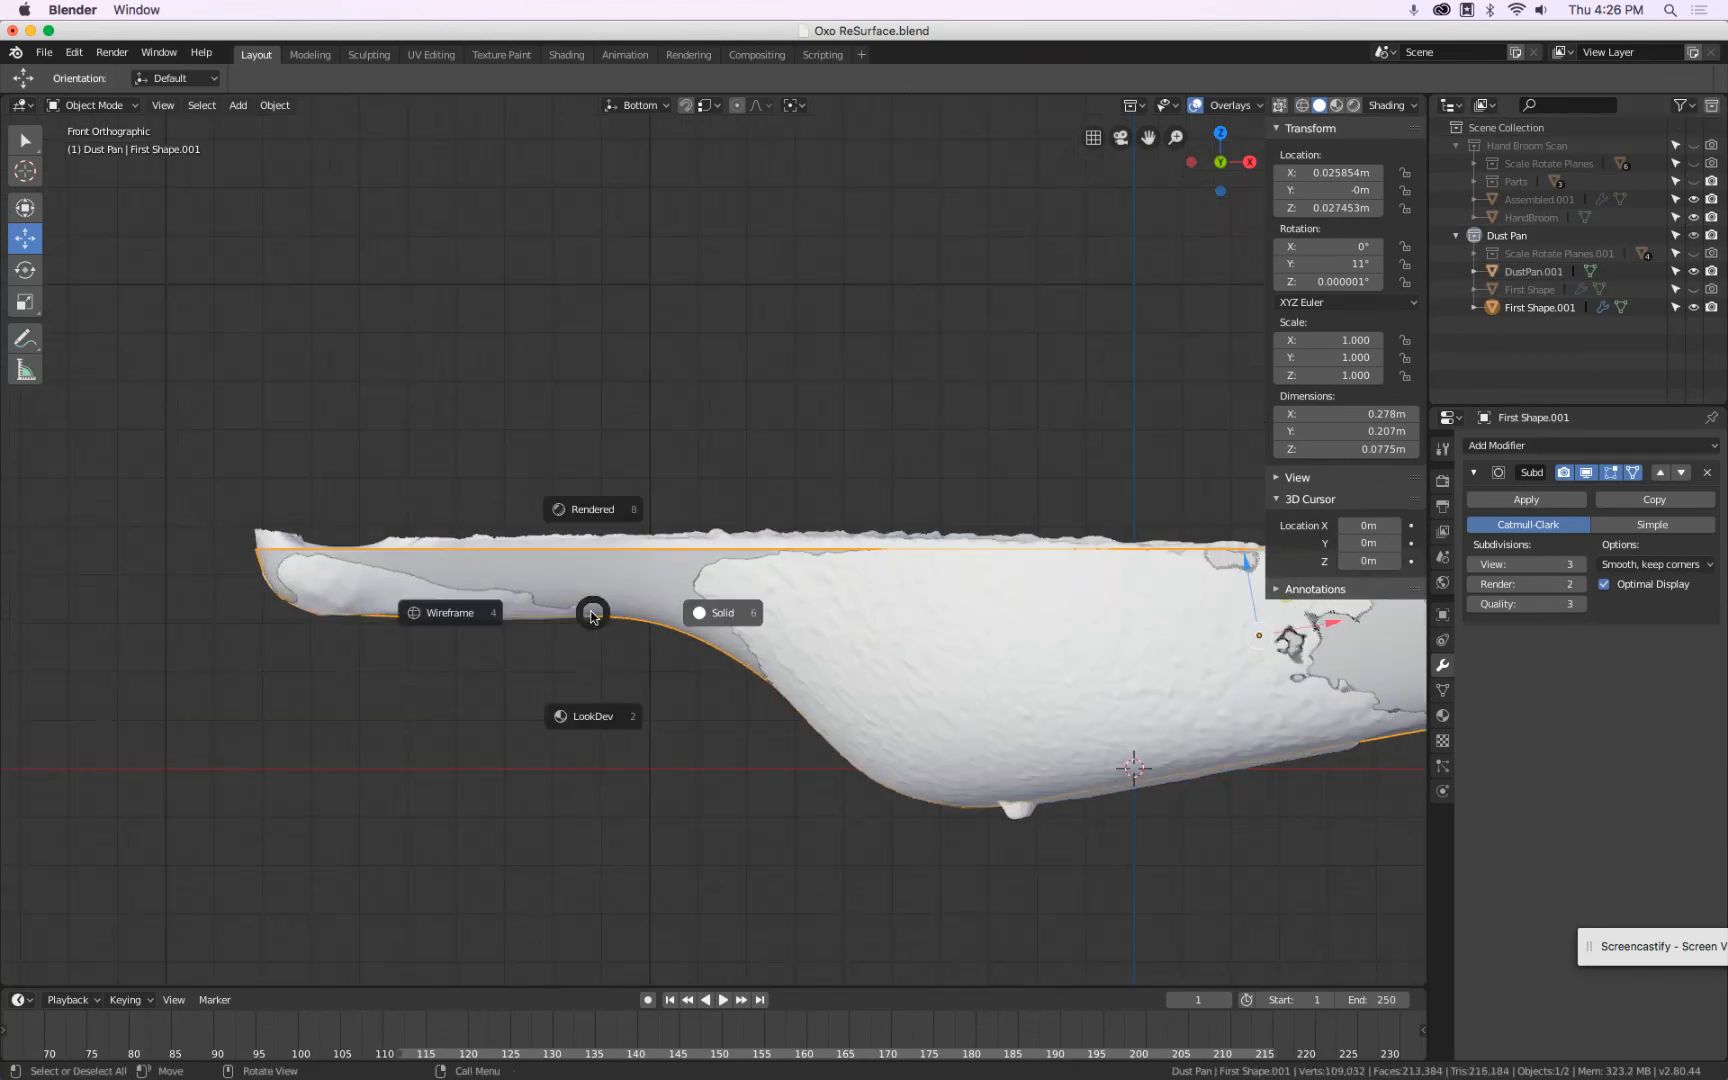
left_click(524, 617)
scroll(613, 620, "up", 4)
key("a")
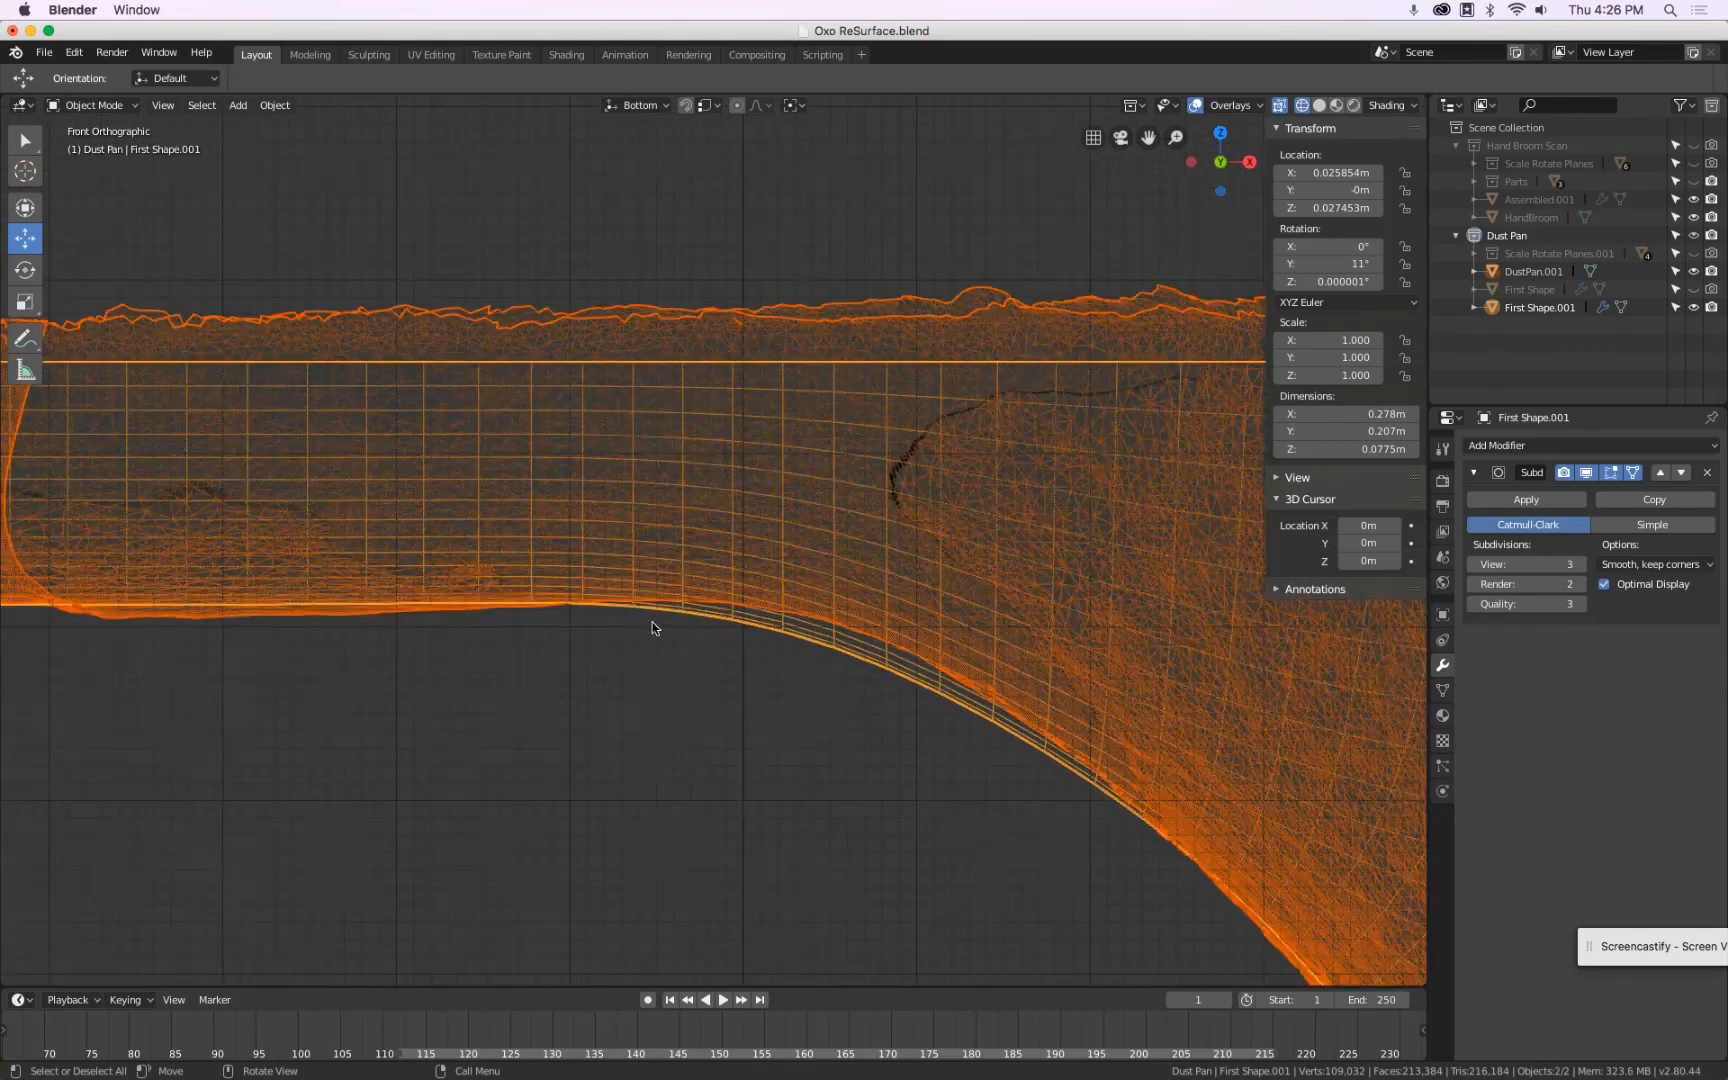
left_click(837, 549)
scroll(837, 549, "down", 4)
left_click(904, 632)
scroll(905, 635, "up", 4)
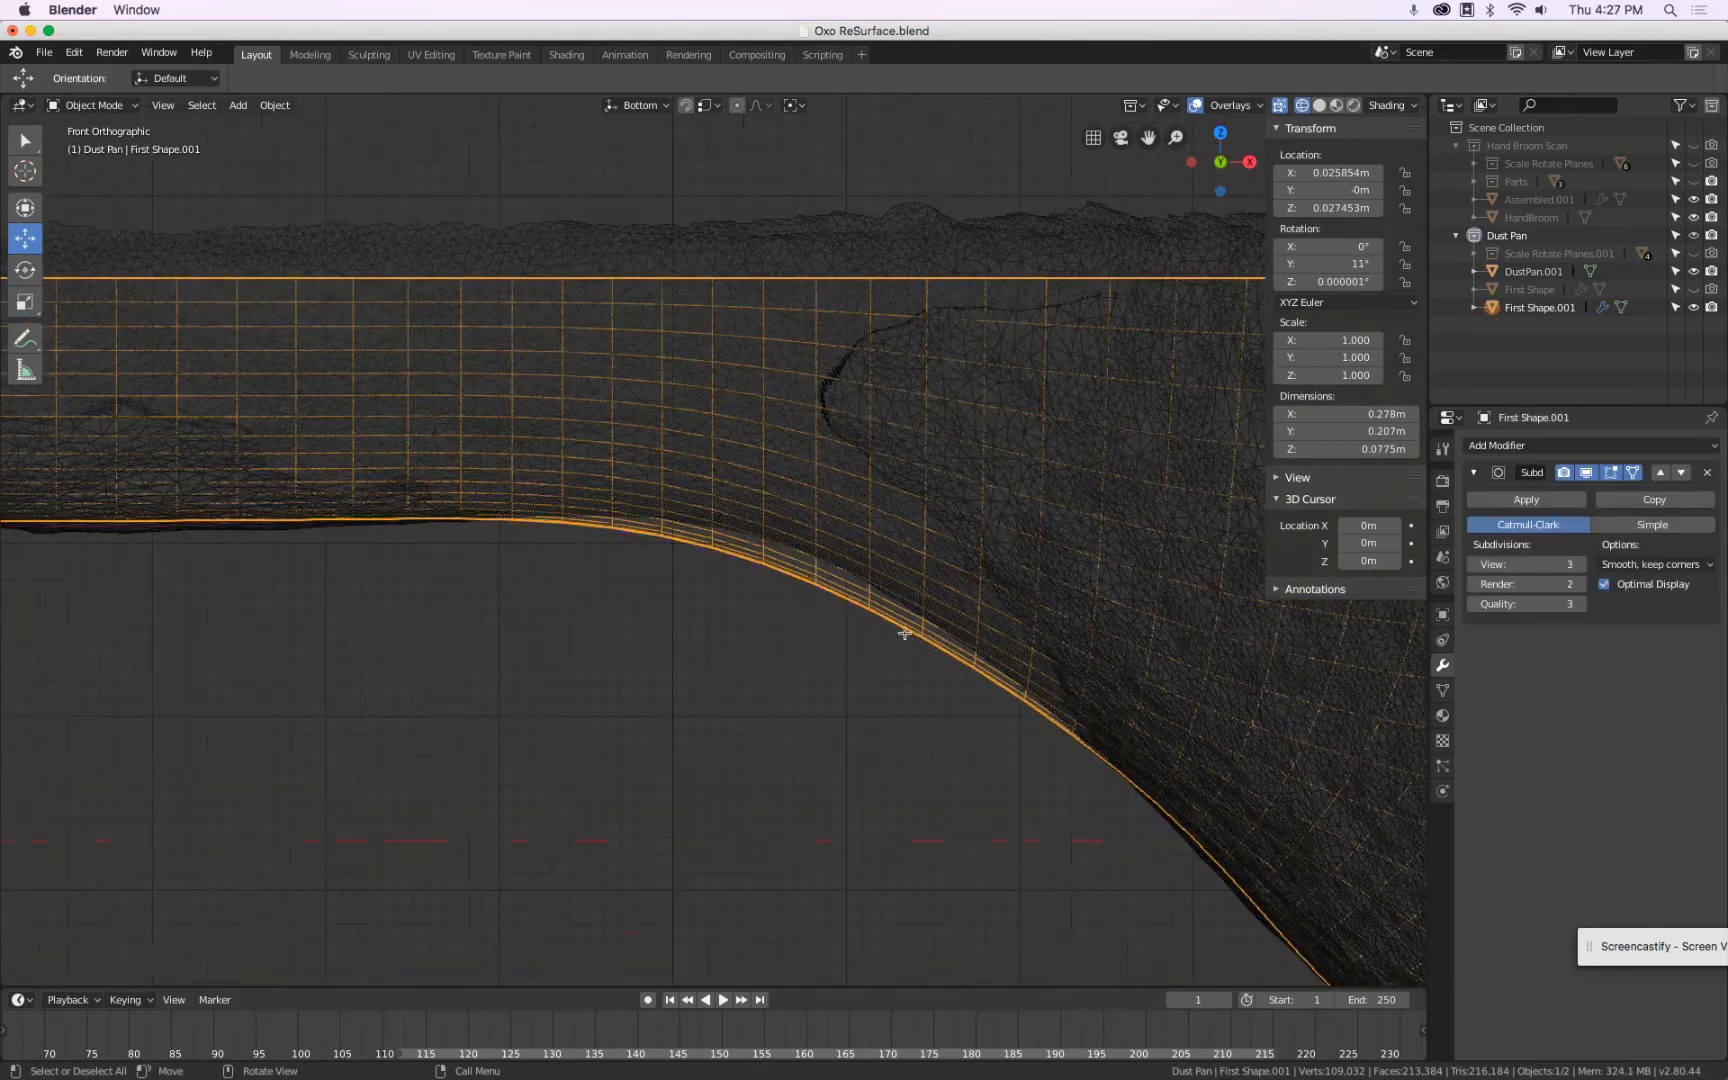
Edit the cage of First Shape.001 in vertex selection and select all of it to show it over the scan.
key("Tab")
scroll(905, 635, "down", 4)
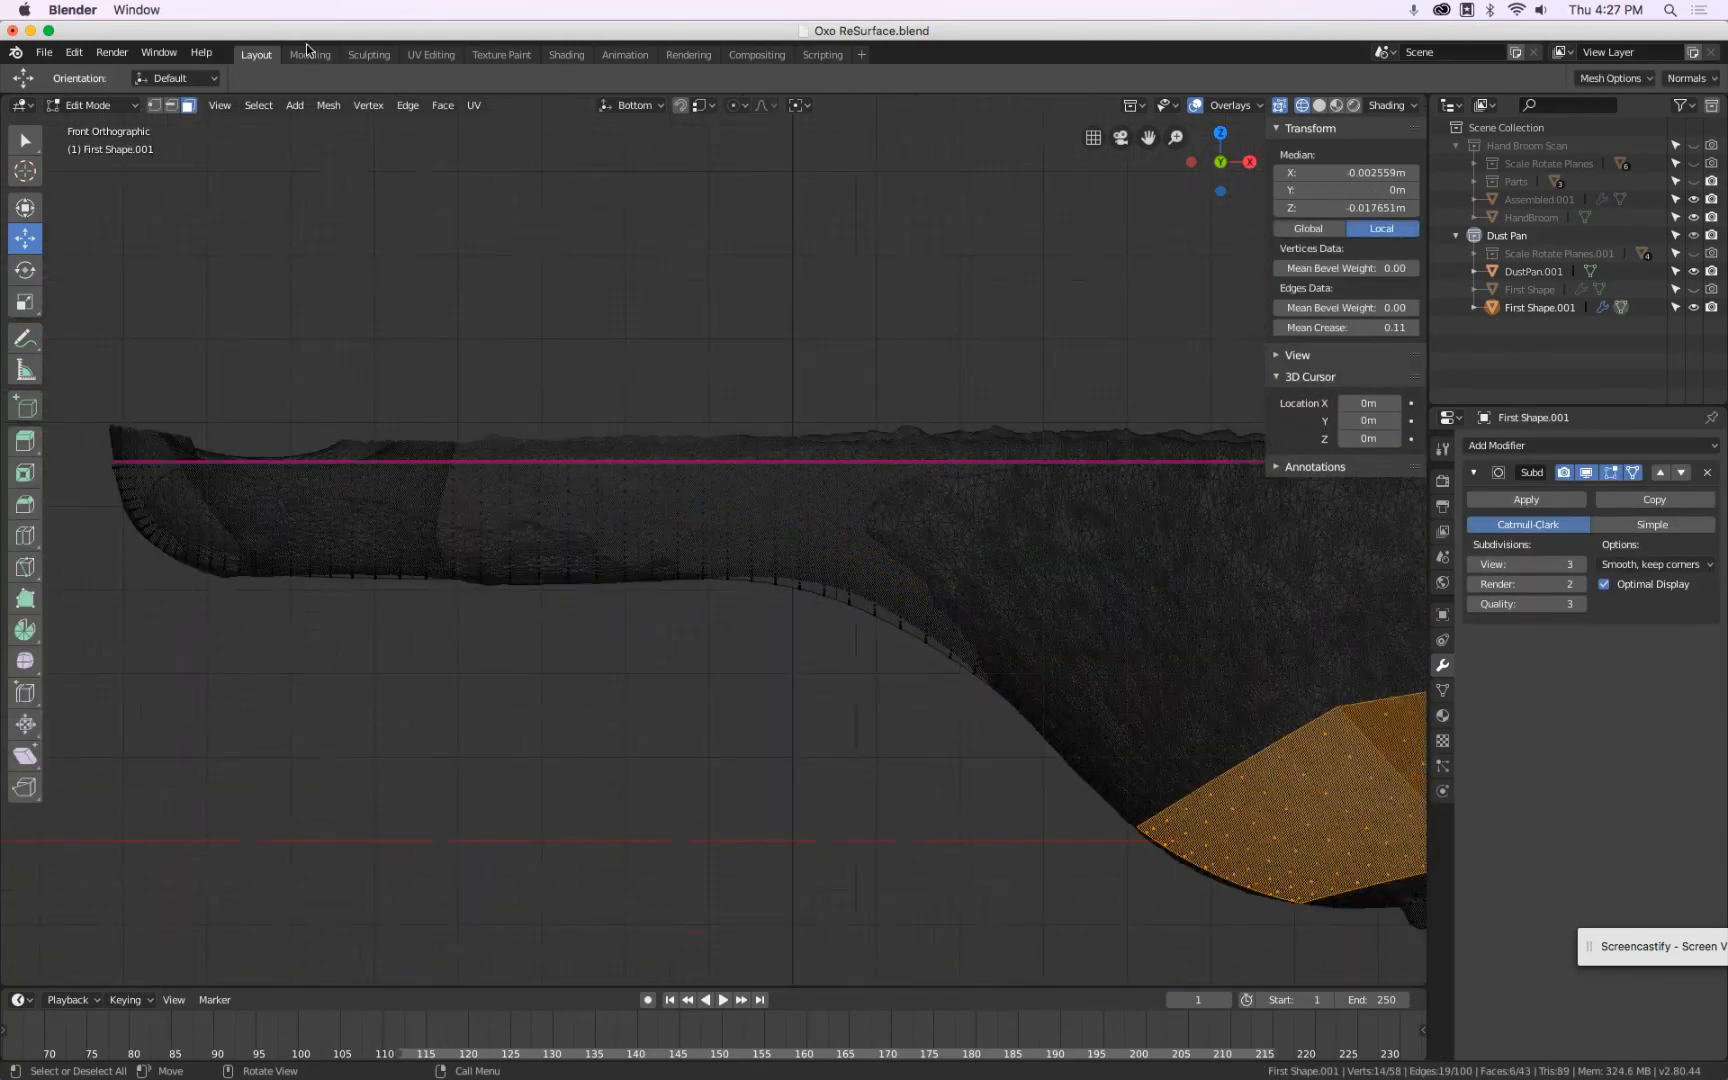
left_click(155, 105)
scroll(868, 598, "up", 3)
key("a")
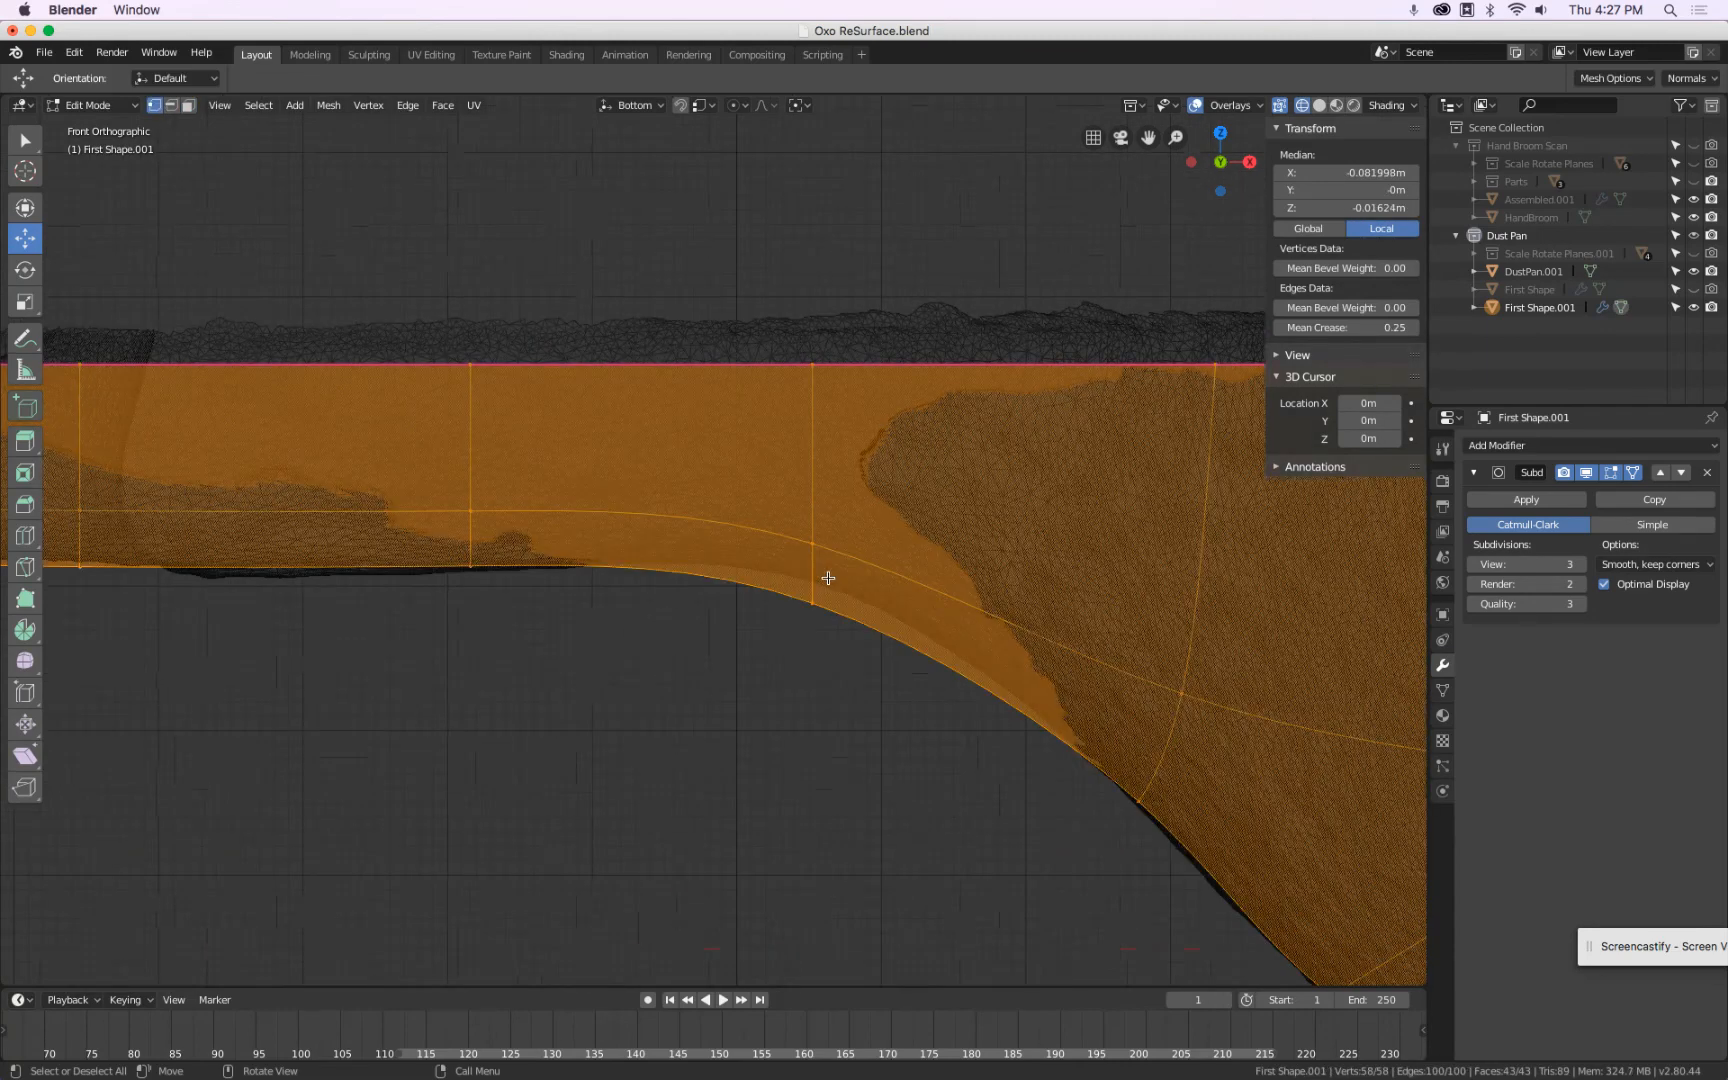
Box-select the lower vertices at the start of the handle transition and raise them along the custom Z axis to meet the scan's underside.
key("alt+a")
key("b")
left_click_drag(783, 521, 833, 656)
key("g")
key("z")
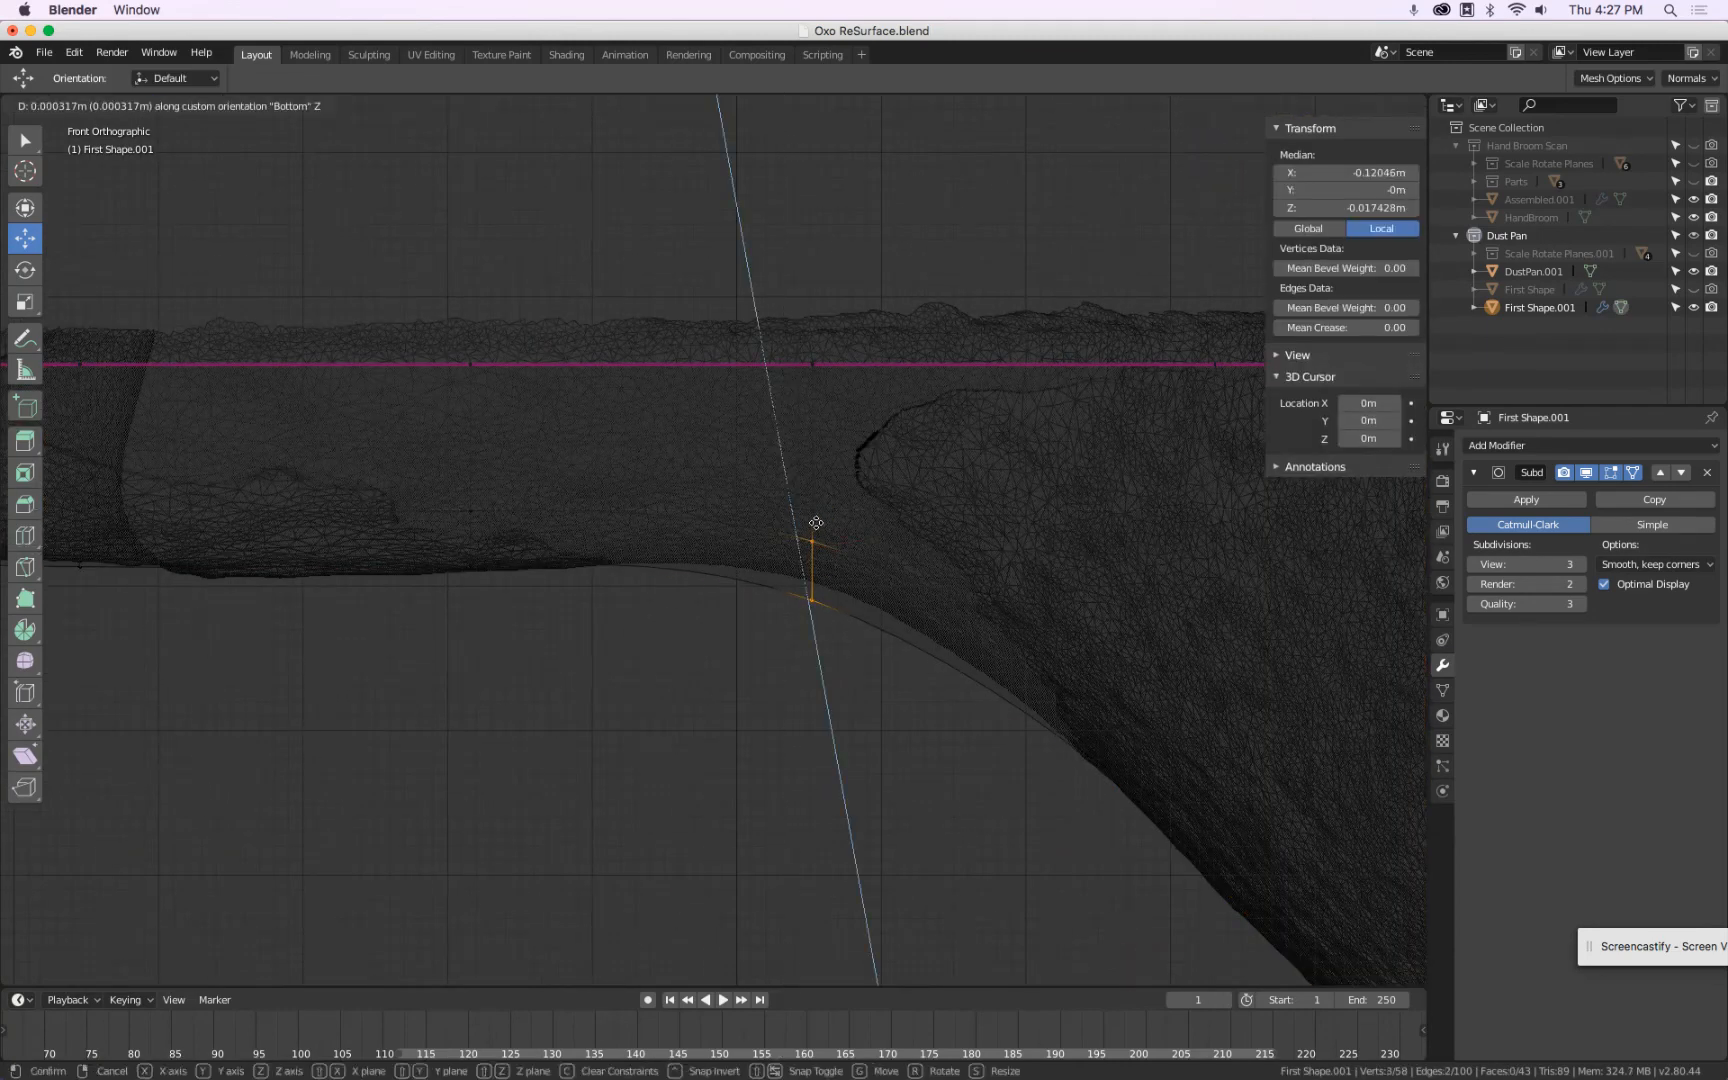
left_click(821, 516)
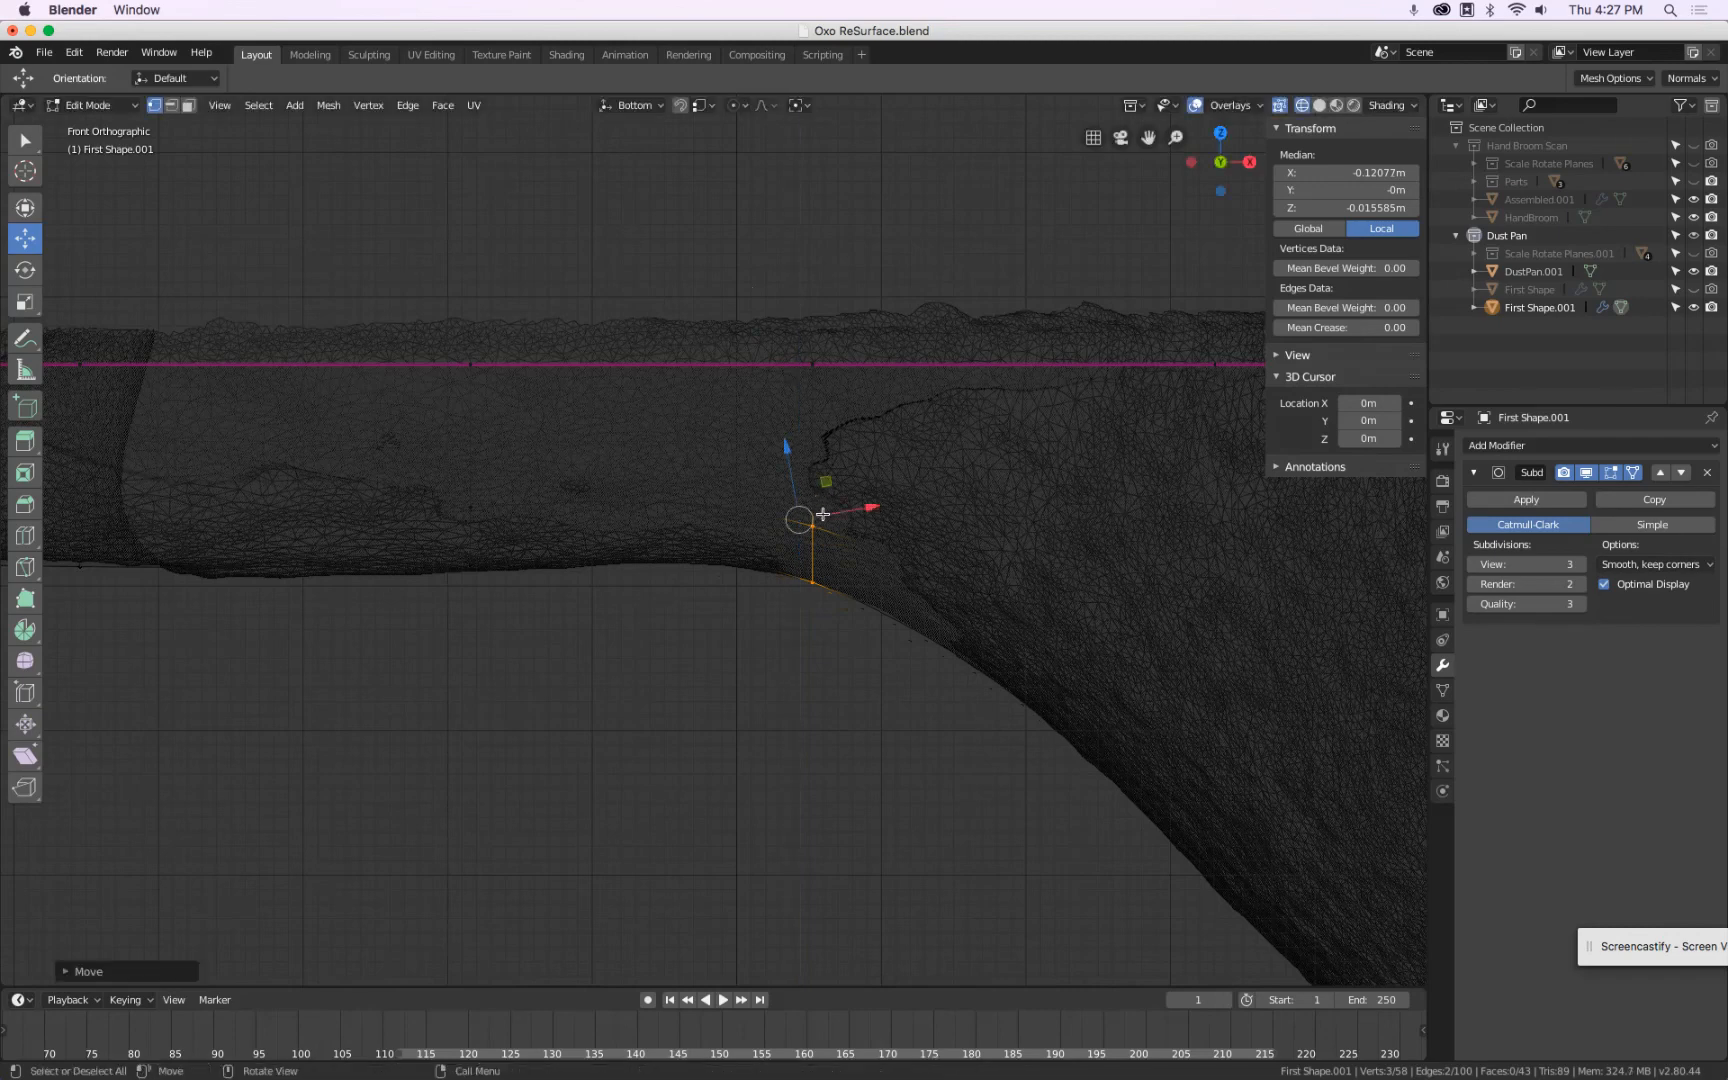
Select the lower vertices of the cage column farther down the handle-to-pan slope and nudge them slightly outward to fit the scan.
key("a")
scroll(821, 516, "down", 4)
scroll(820, 516, "up", 2)
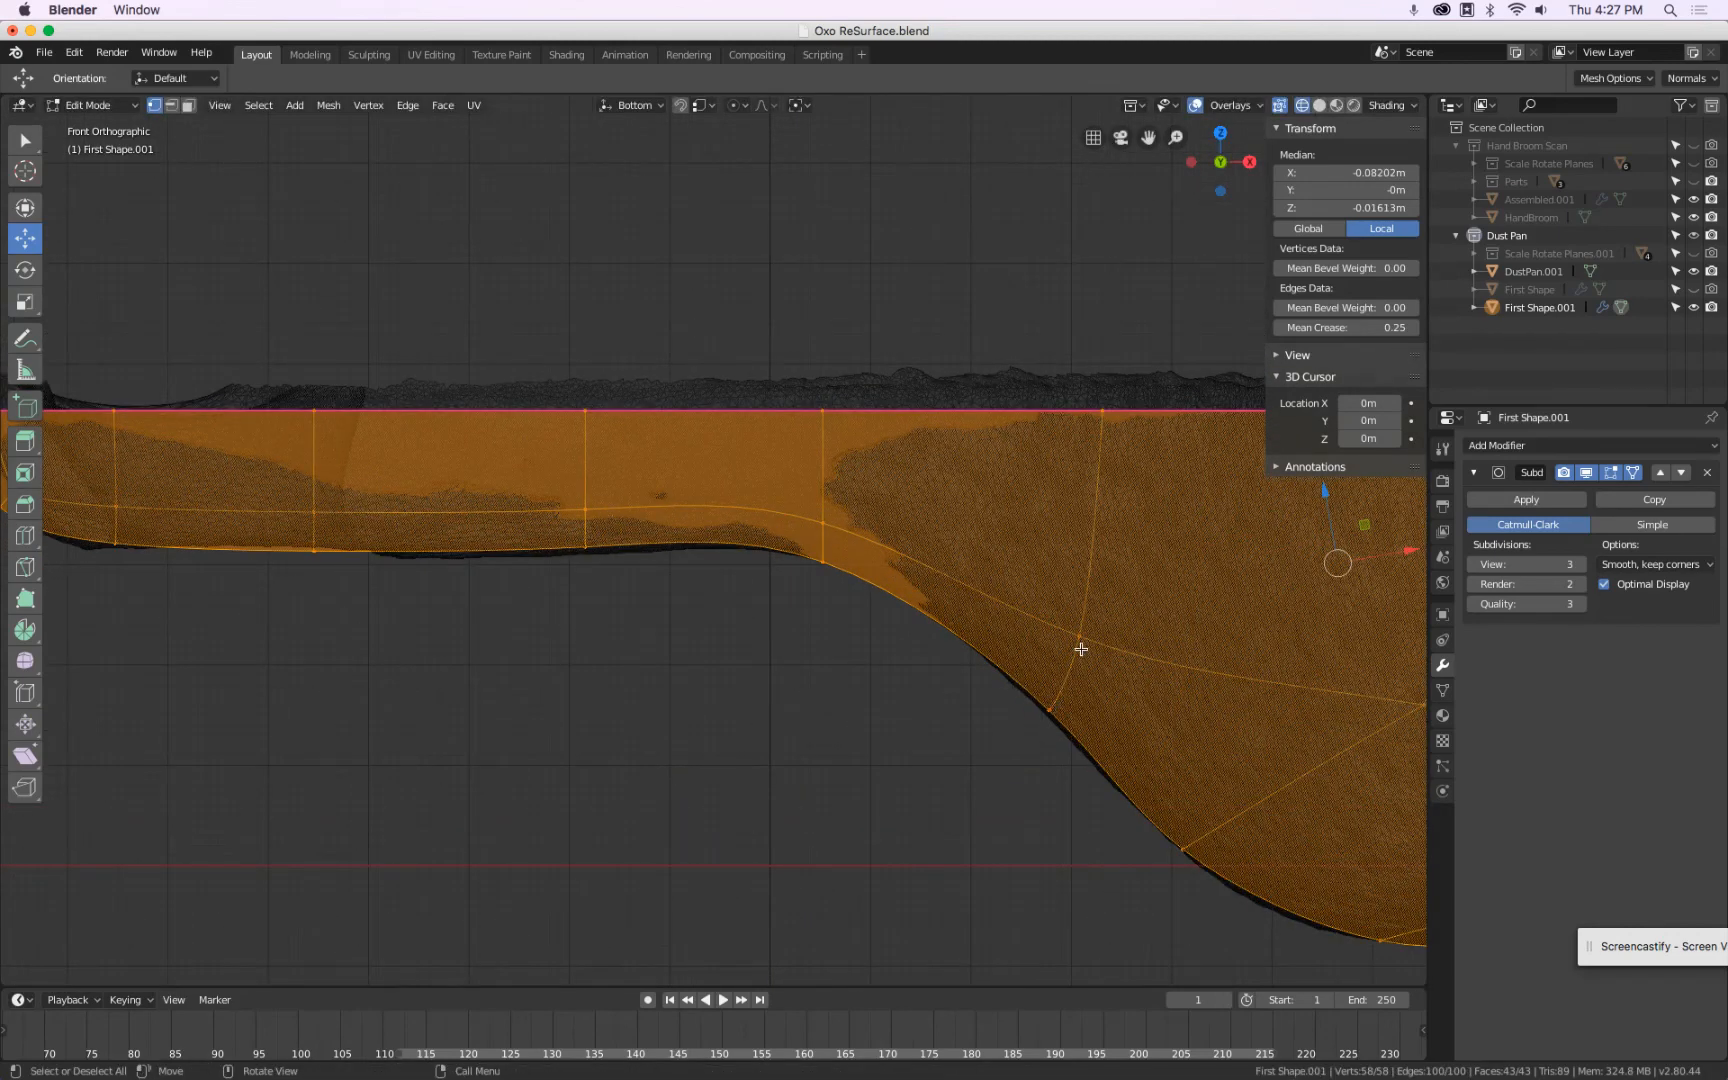
key("alt+a")
left_click_drag(1092, 619, 999, 744)
key("g")
key("z")
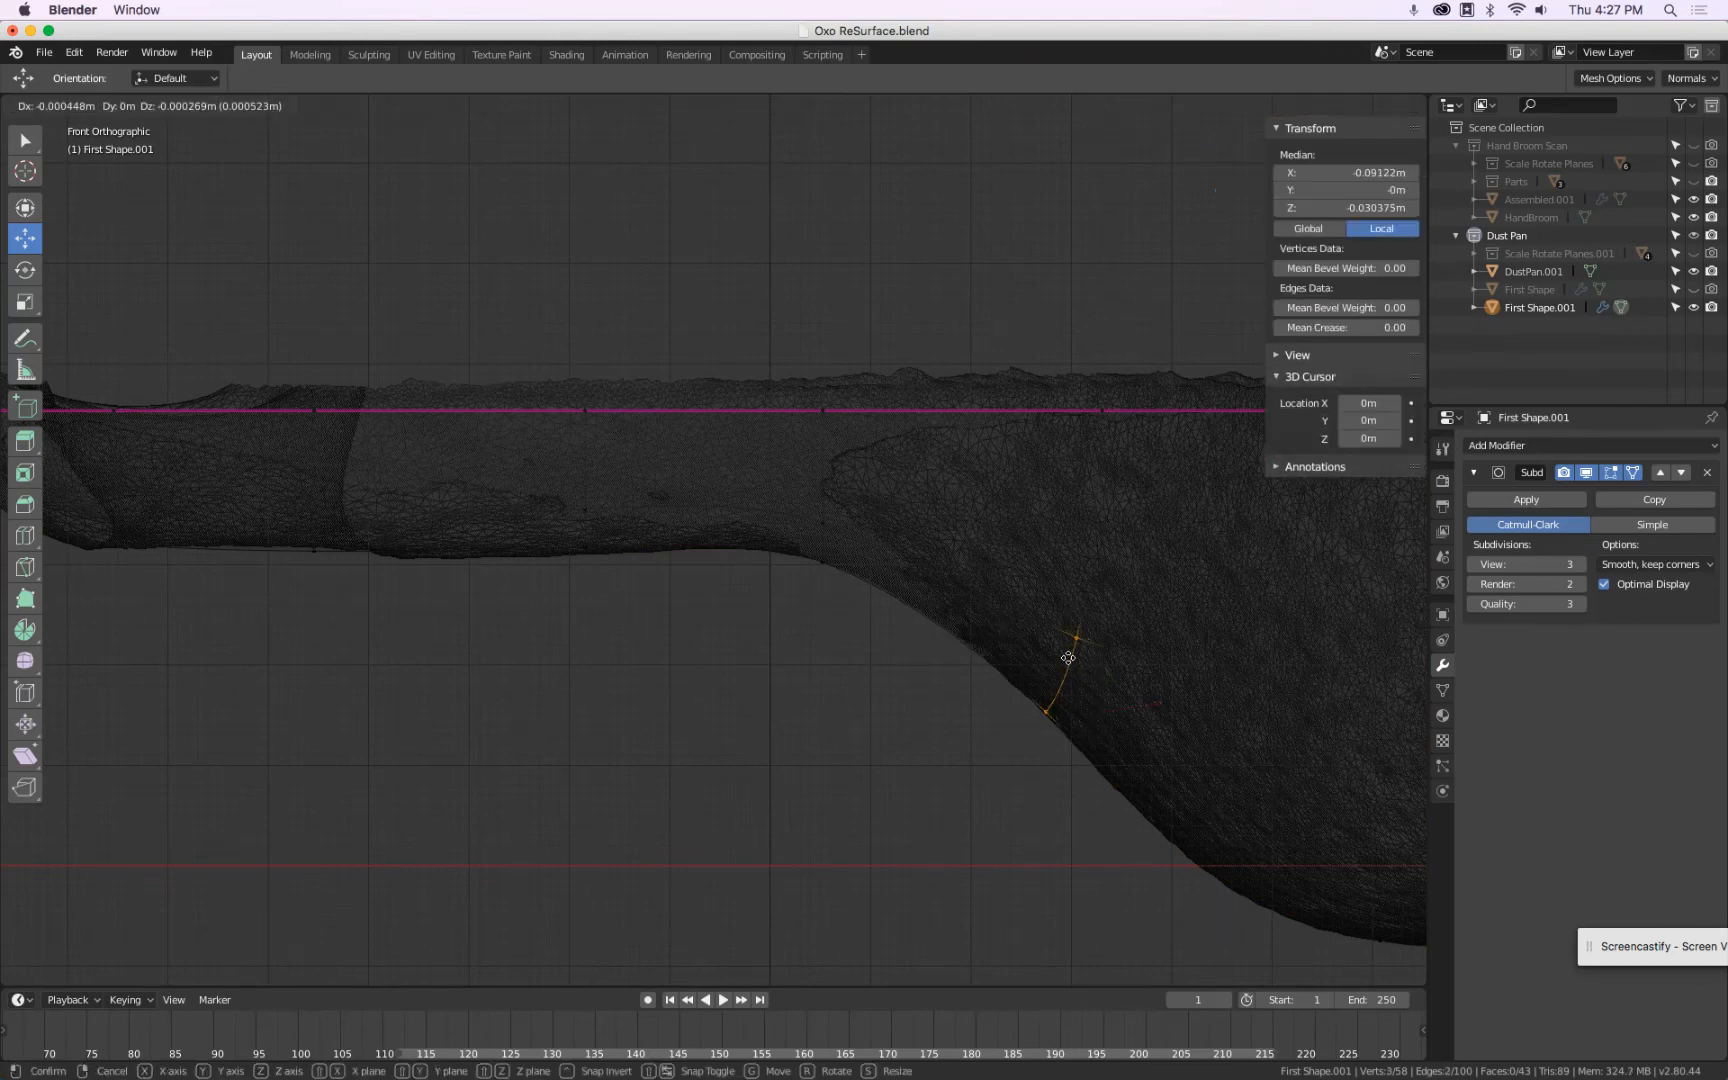
left_click(1069, 657)
Select the whole cage and compare its underside with the scan from the handle transition to the pan's front lip.
key("alt+a")
scroll(1069, 658, "down", 5)
key("a")
scroll(1069, 657, "up", 5)
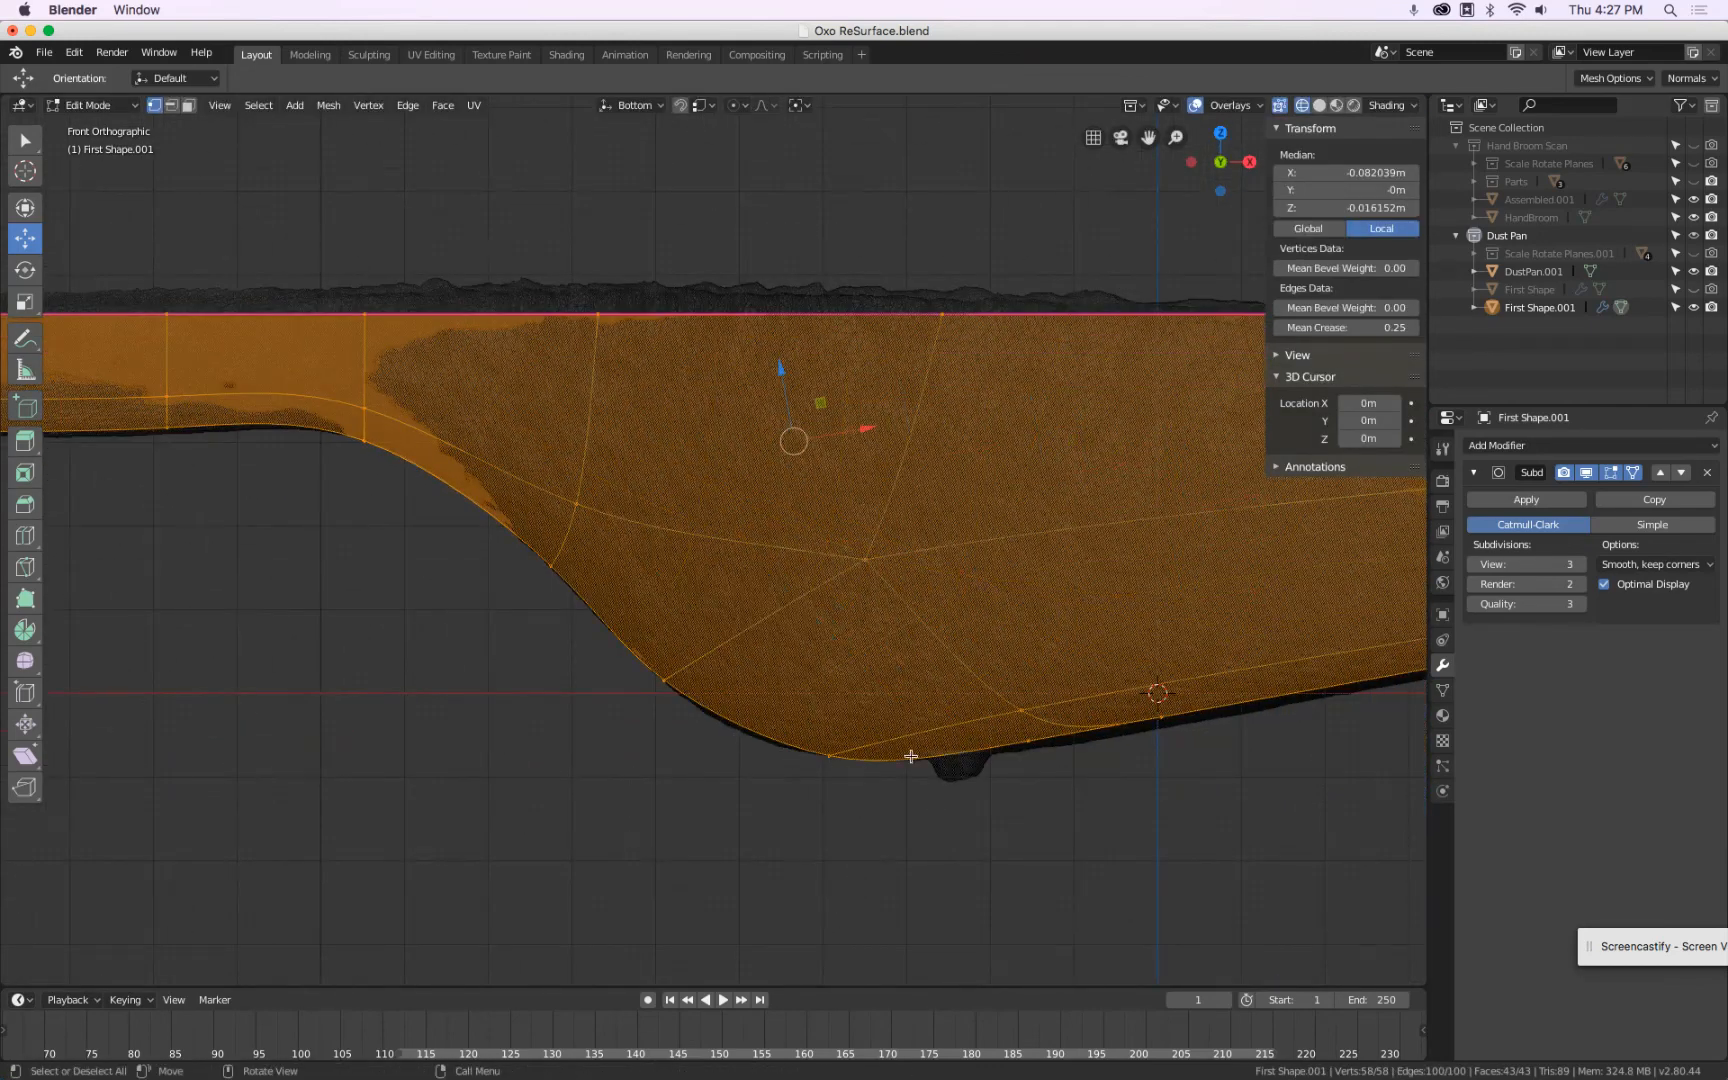
middle_click_drag(972, 720, 318, 770, "shift")
scroll(548, 695, "down", 2)
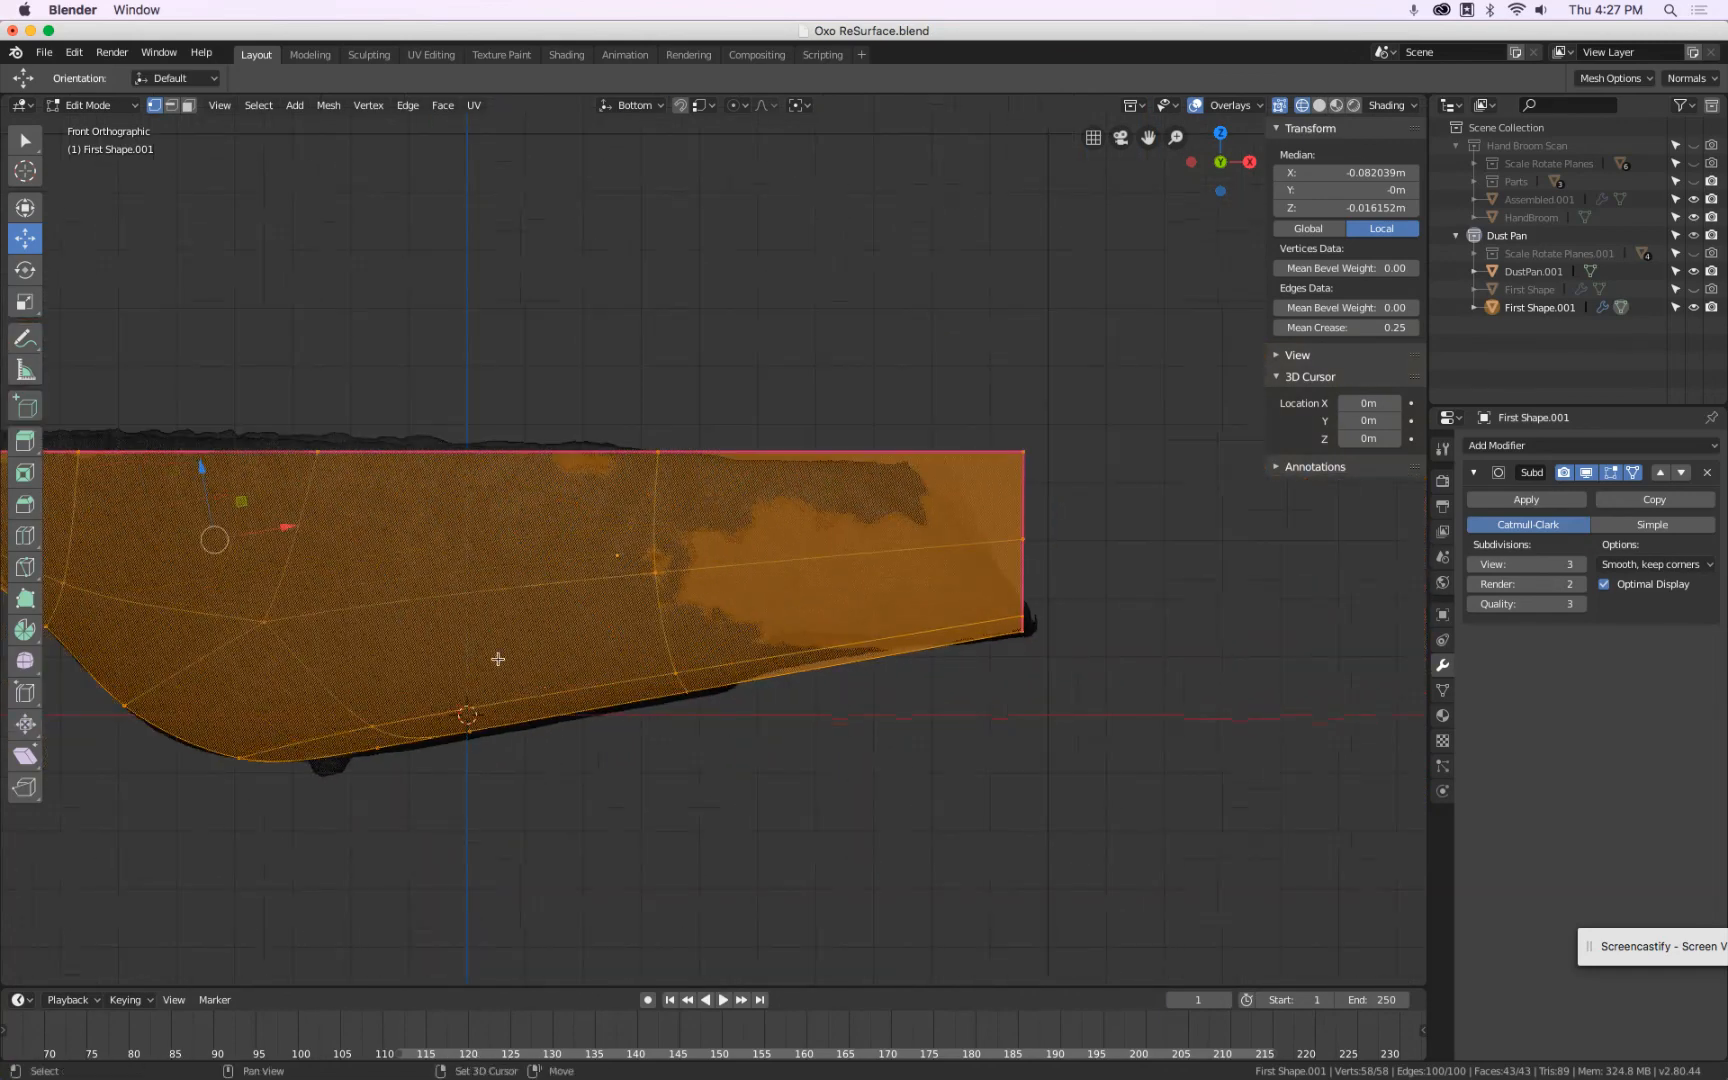
middle_click_drag(548, 695, 1061, 632, "shift")
Switch to solid shading and inspect the selected dustpan surface against the scan from several perspective angles.
key("KP_7")
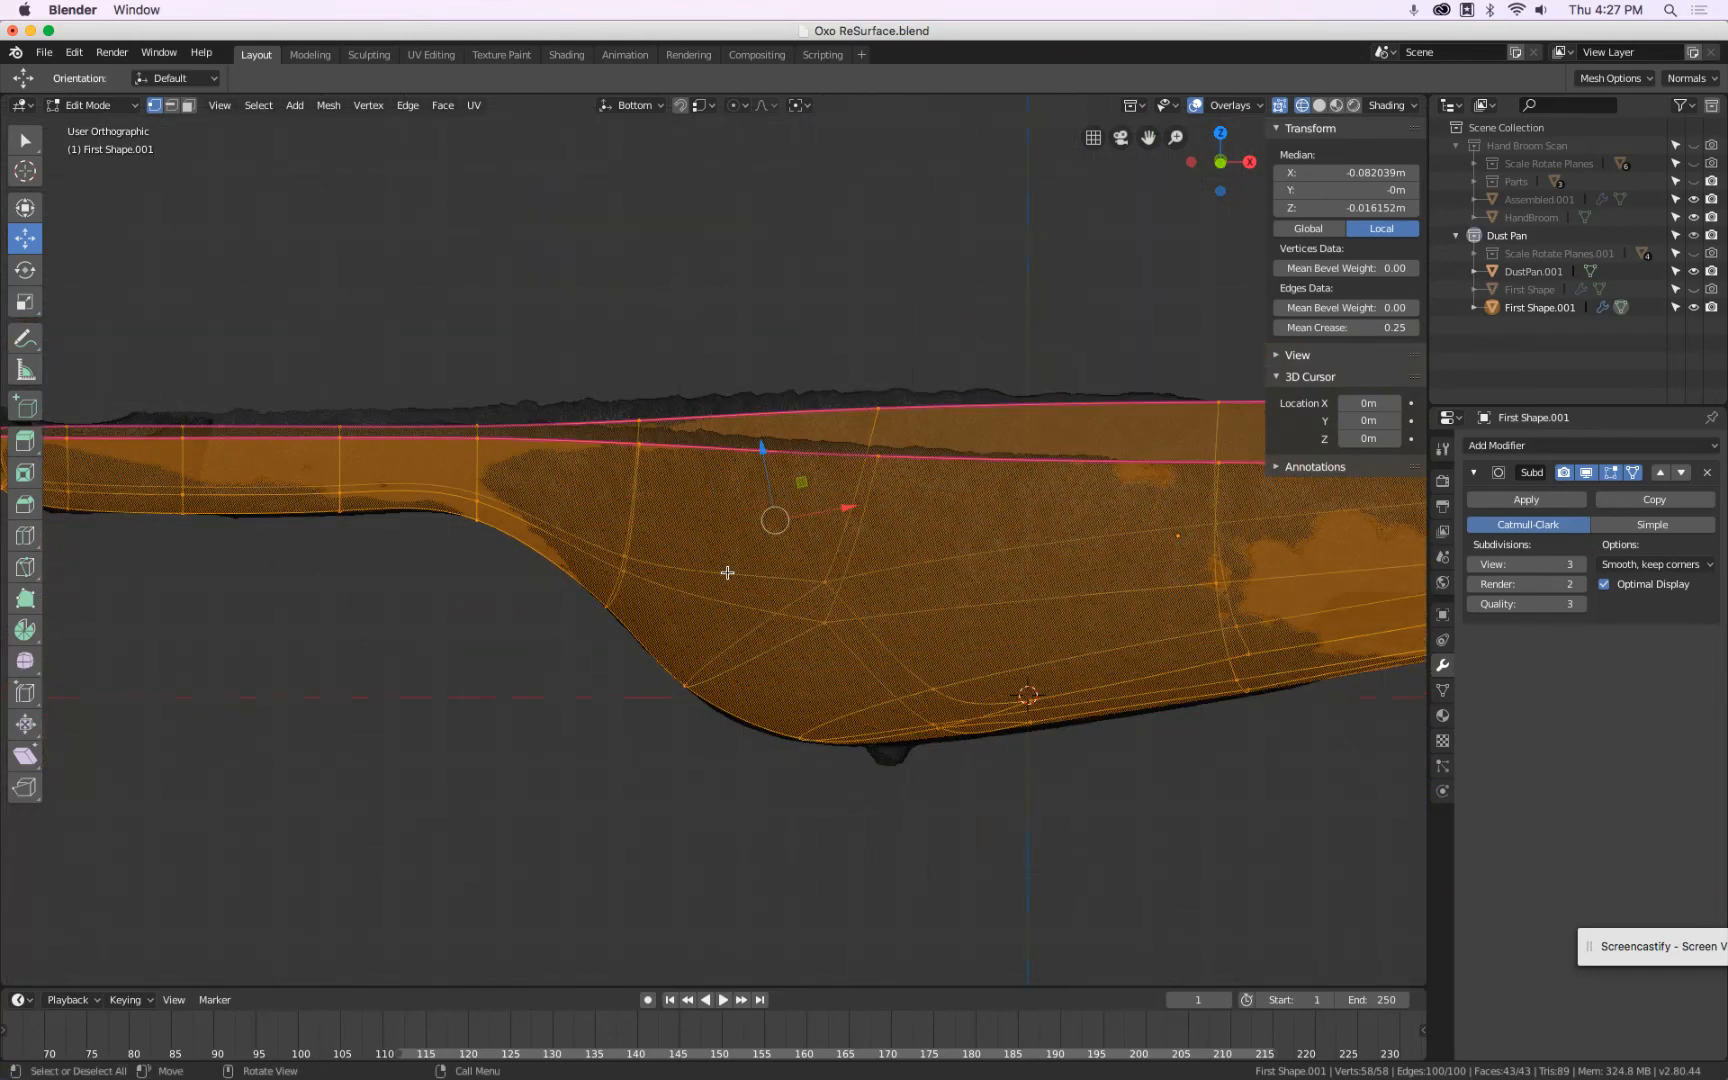
scroll(733, 575, "down", 5)
middle_click_drag(849, 606, 728, 498)
key("z")
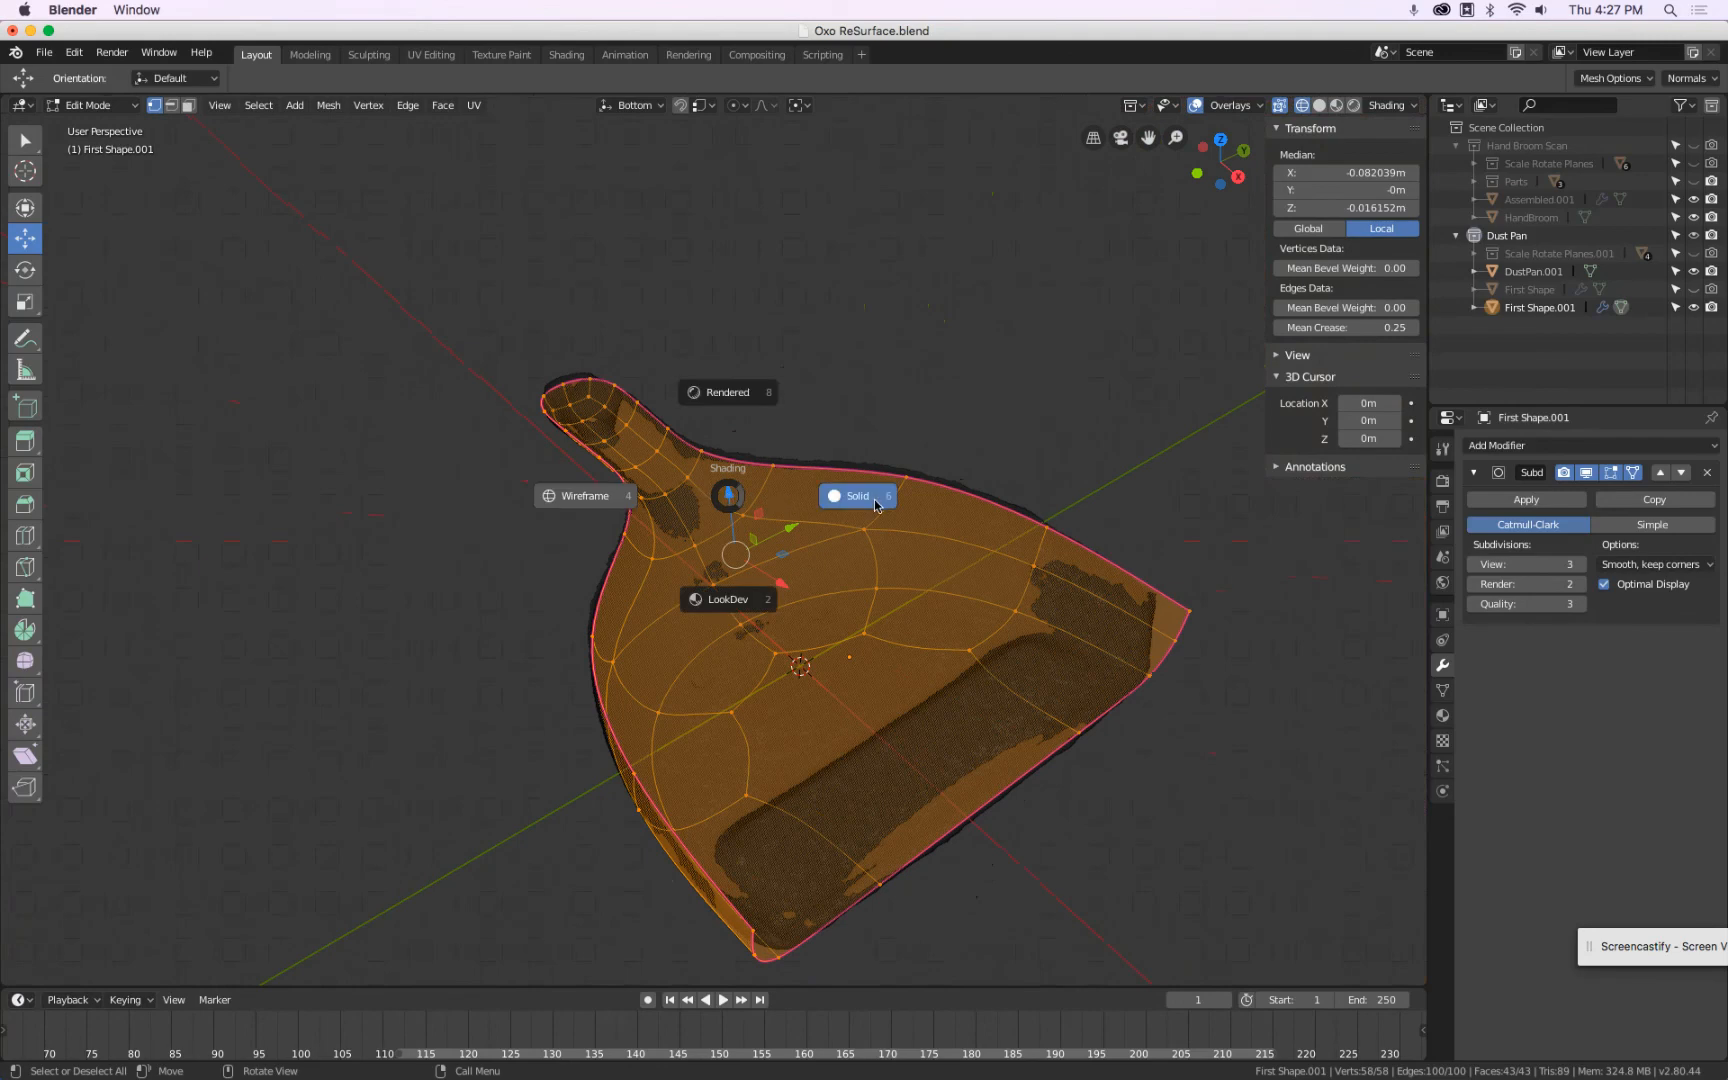
left_click(845, 494)
middle_click_drag(845, 494, 847, 545)
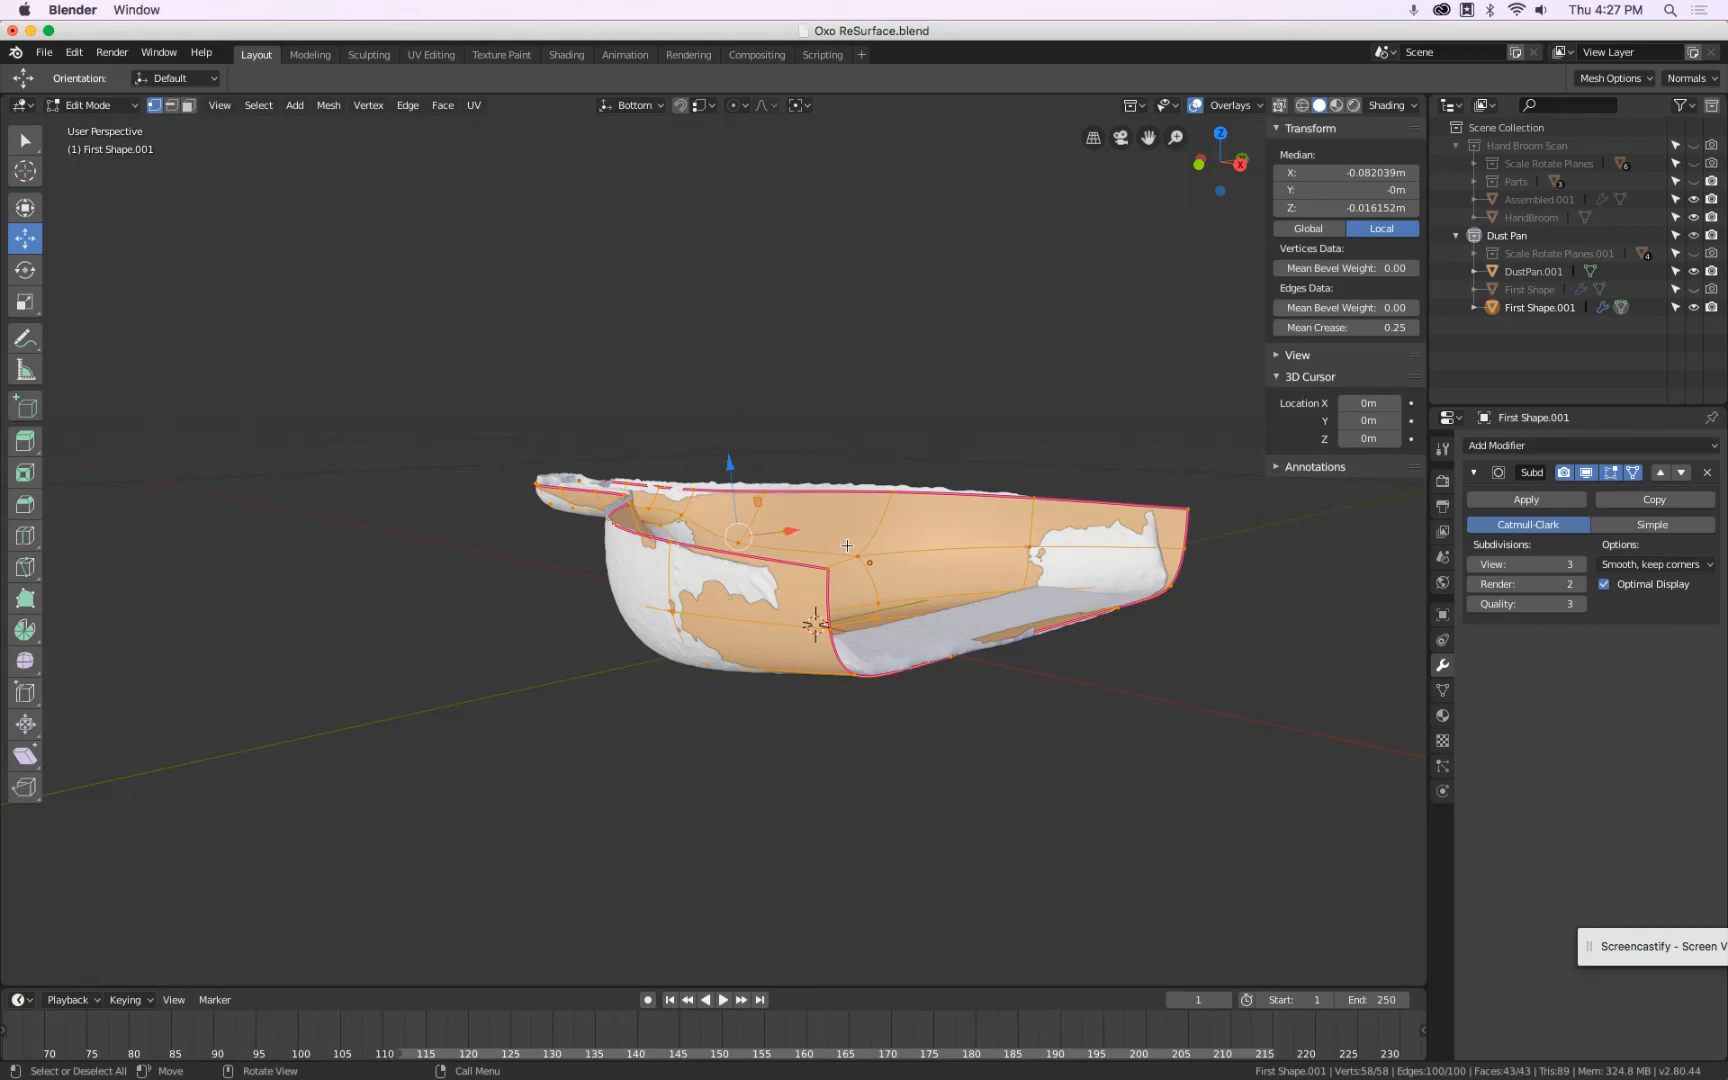
middle_click_drag(847, 544, 1012, 605)
left_click(1626, 945)
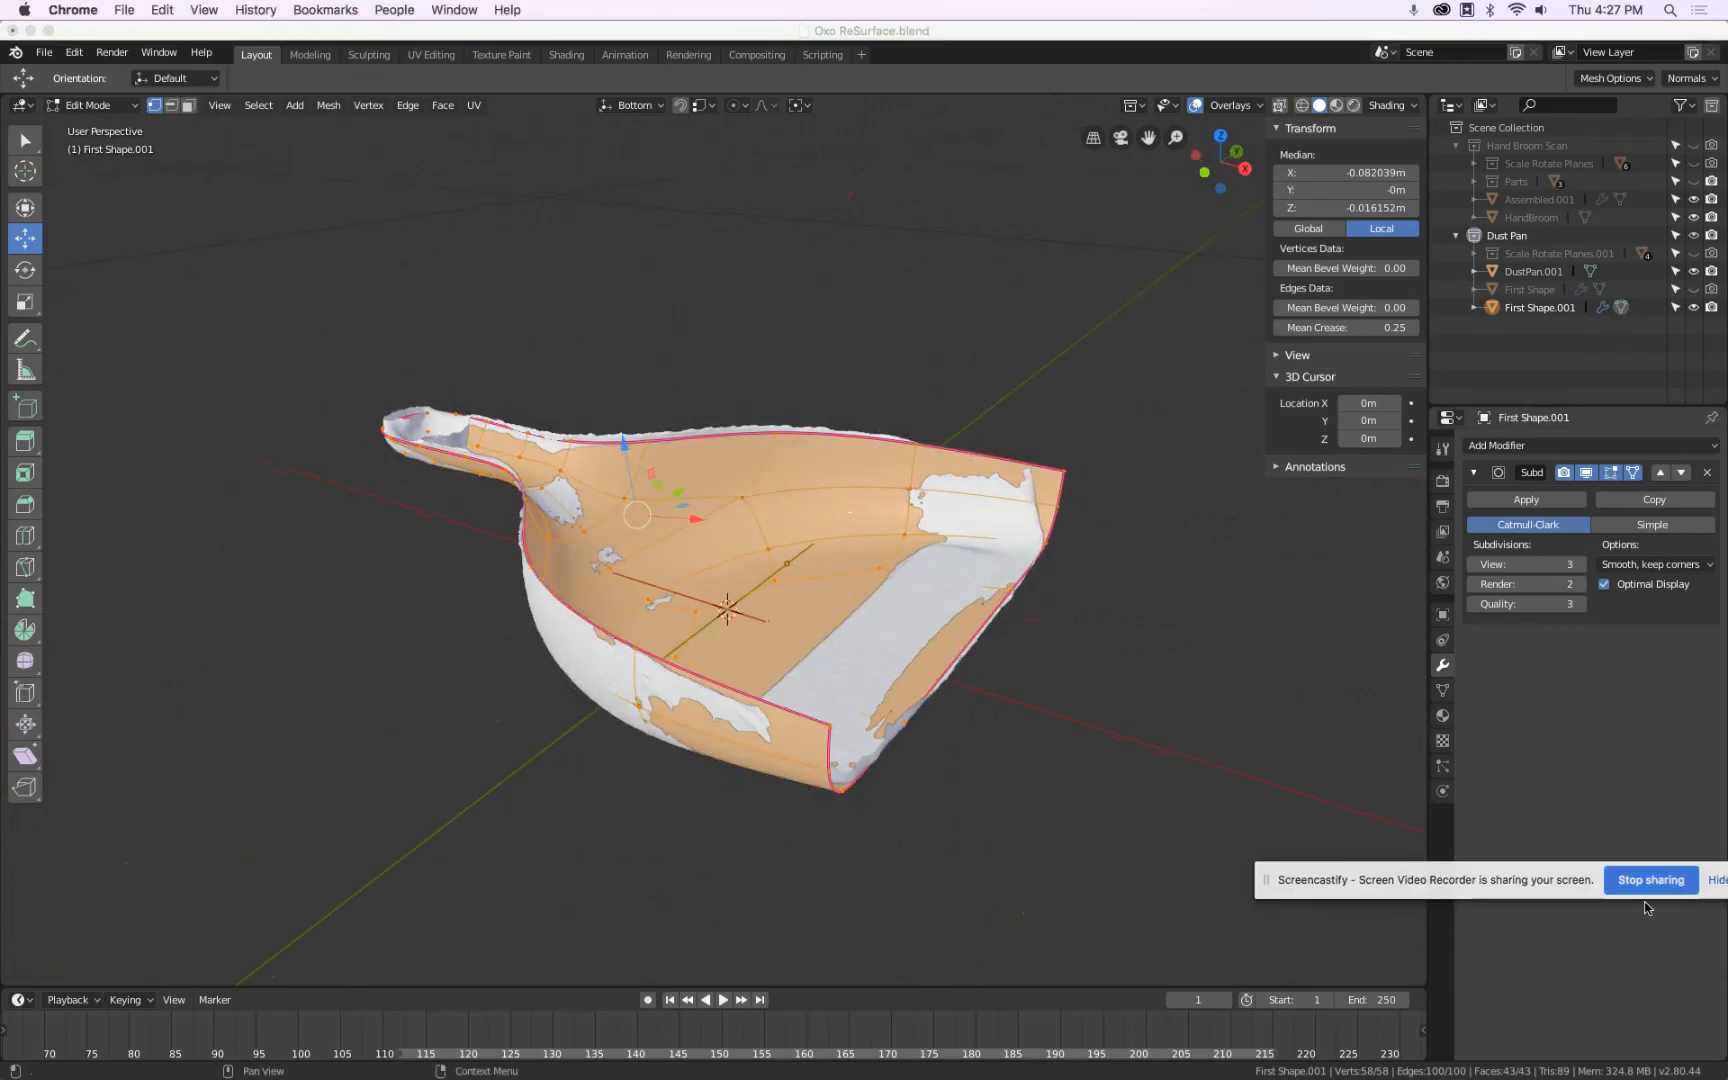